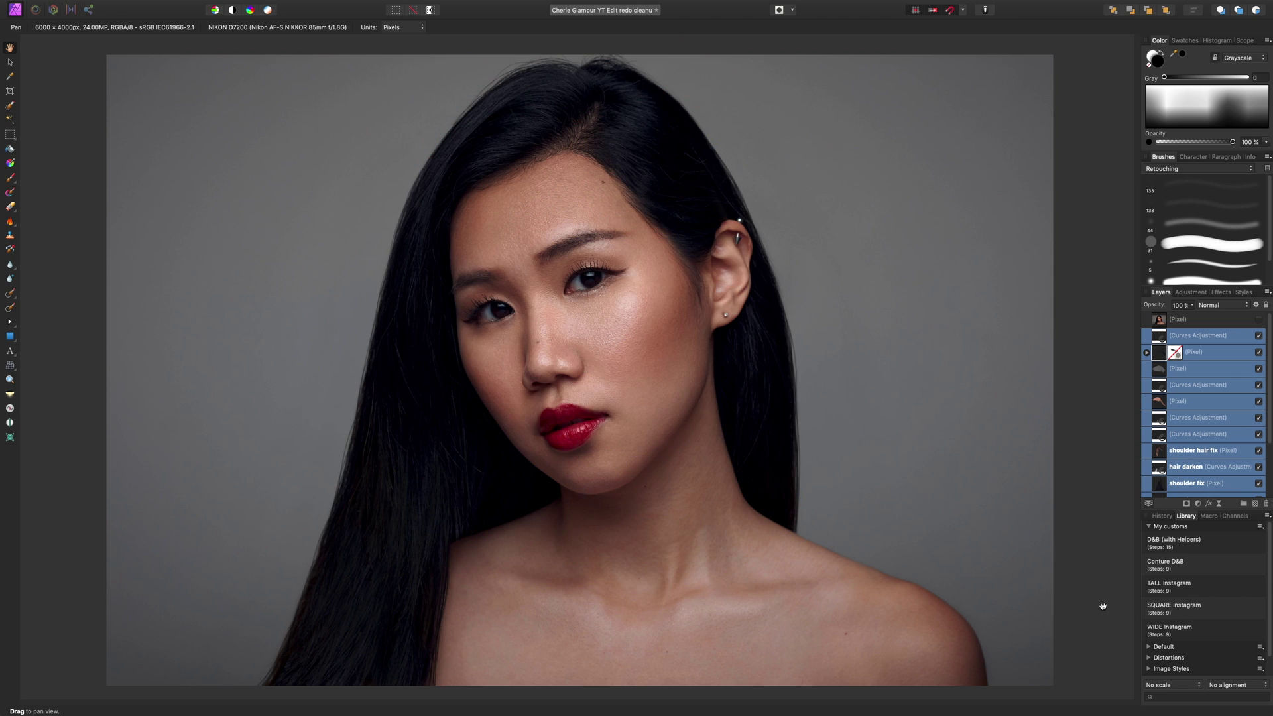
Hide and reshow the selected hair and shoulder cleanup layers to compare the portrait before and after.
click(1260, 339)
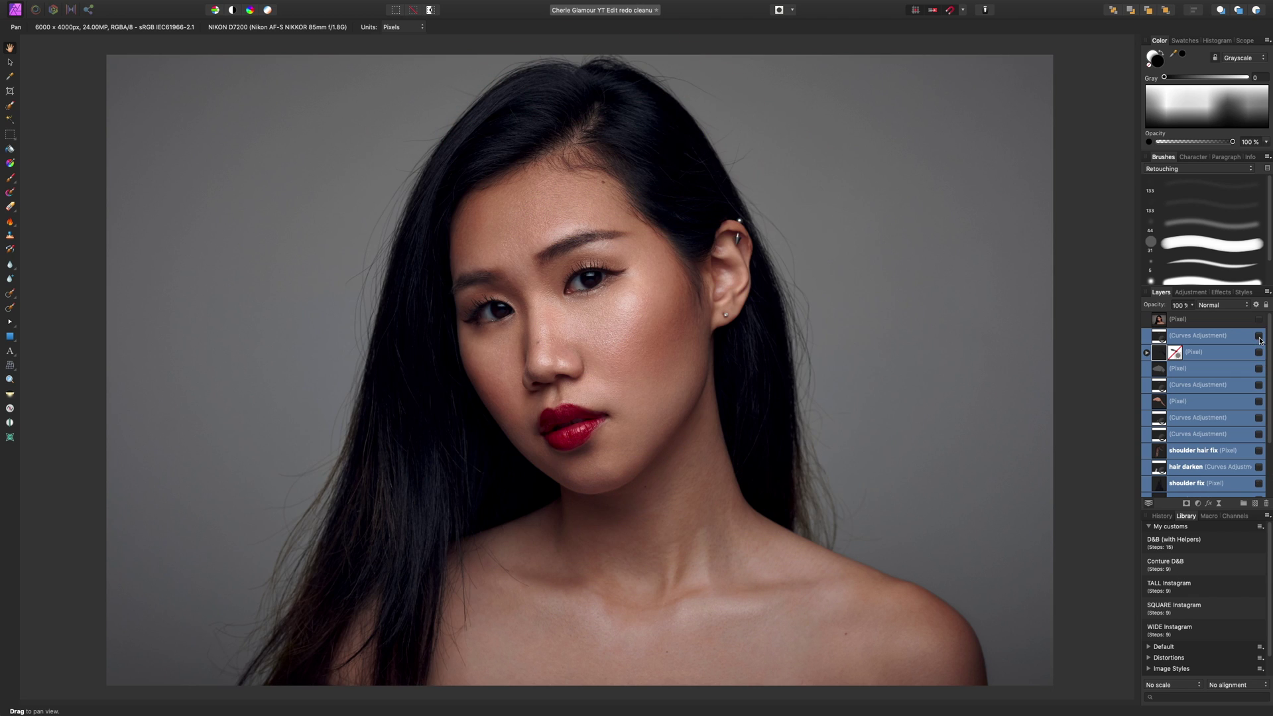
click(1260, 338)
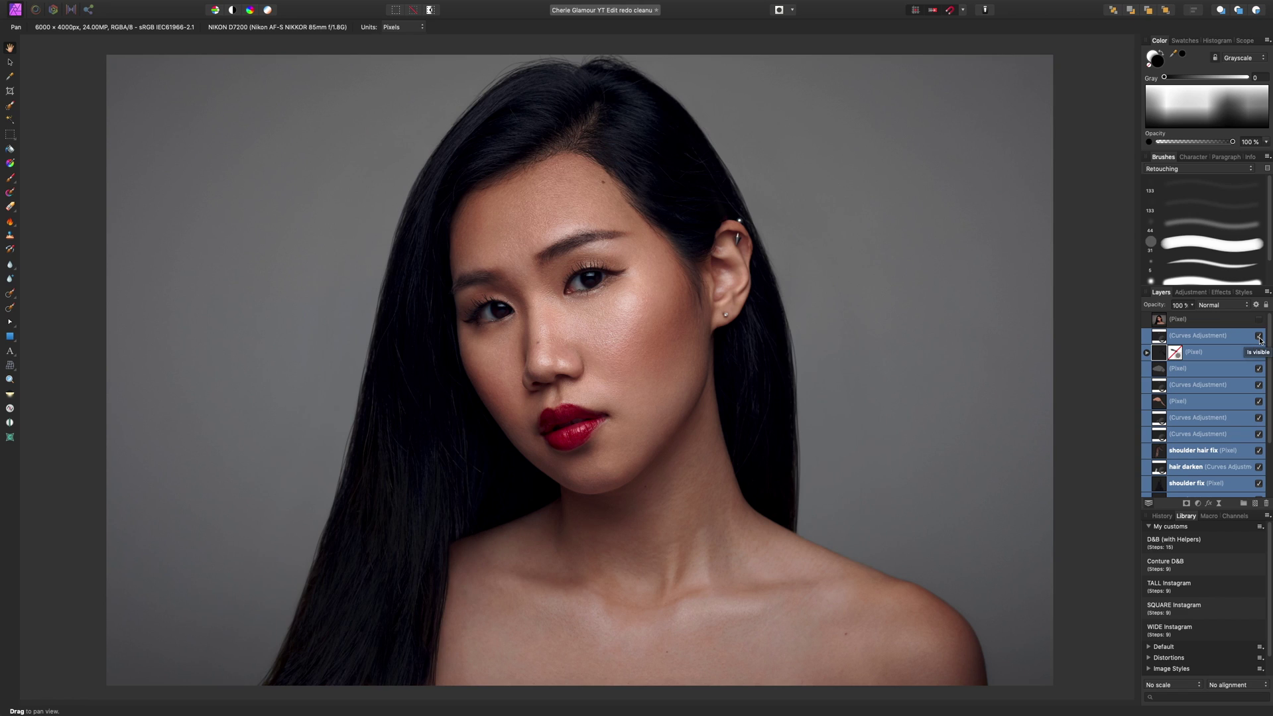
click(1260, 339)
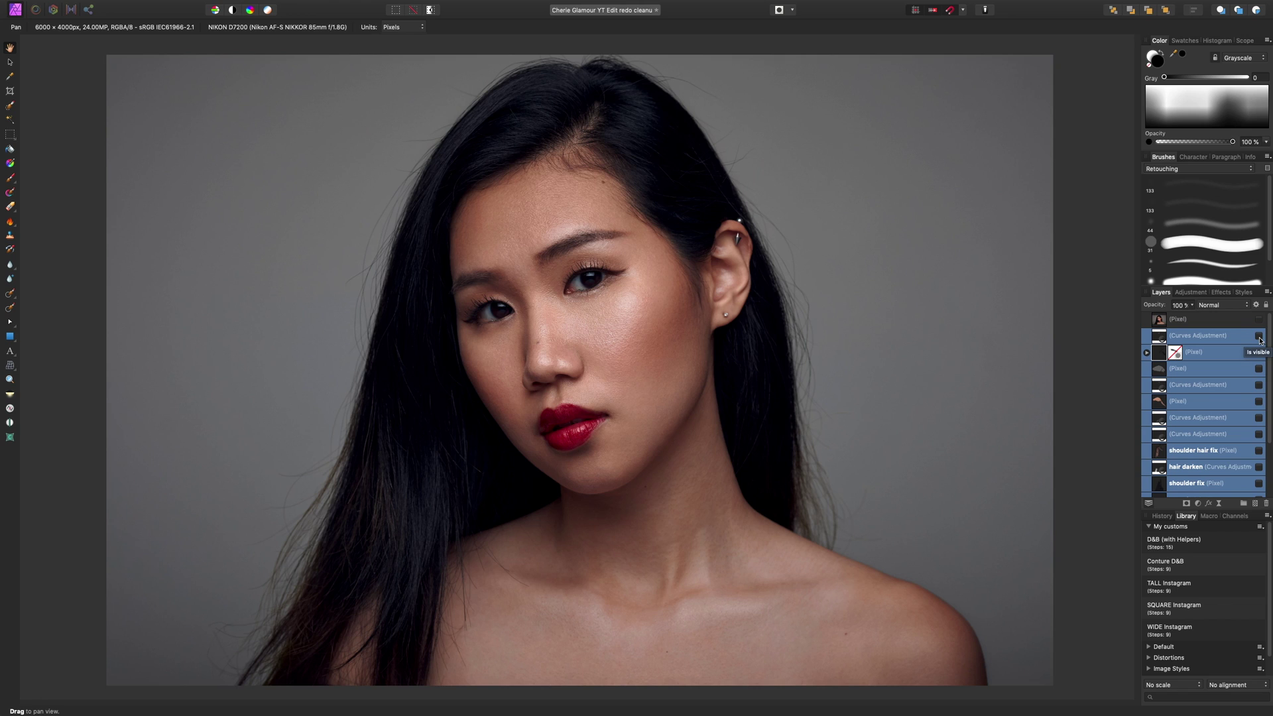
click(1260, 339)
Select the DB group with the pixel layer beneath it and toggle both to compare the skin retouching.
scroll(1232, 377, down, 3)
click(1230, 462)
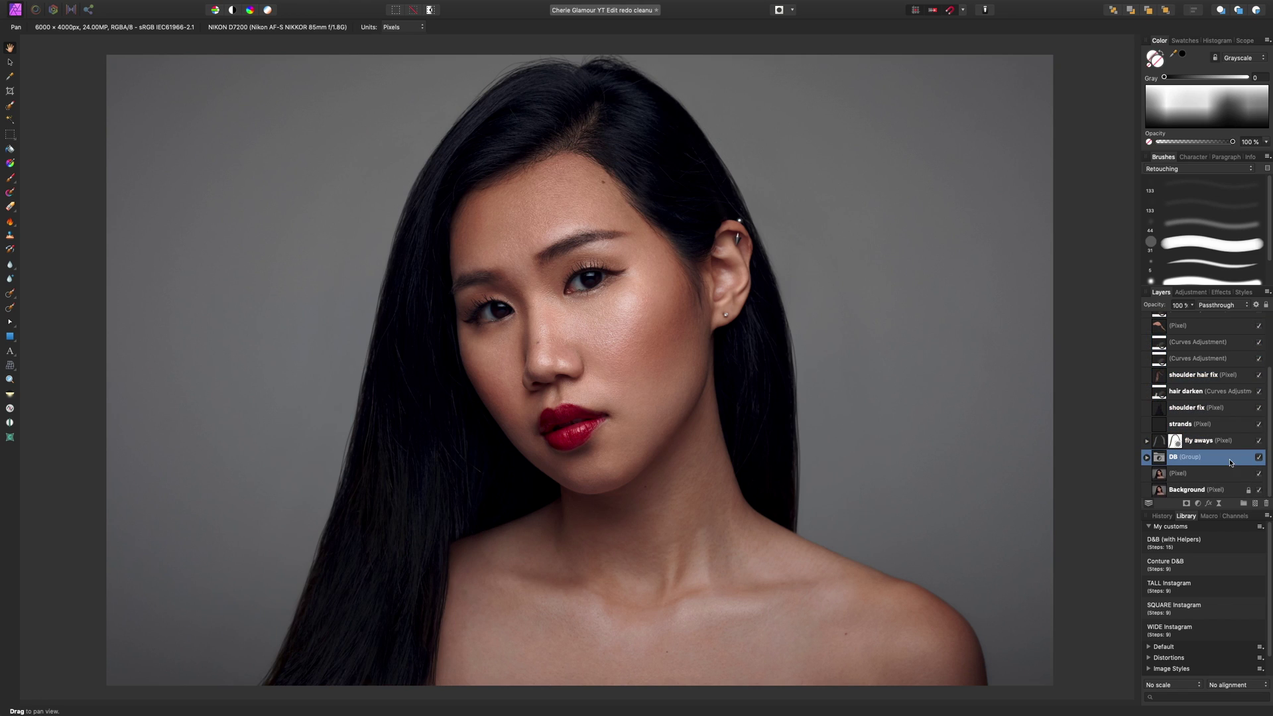
shift+click(1236, 477)
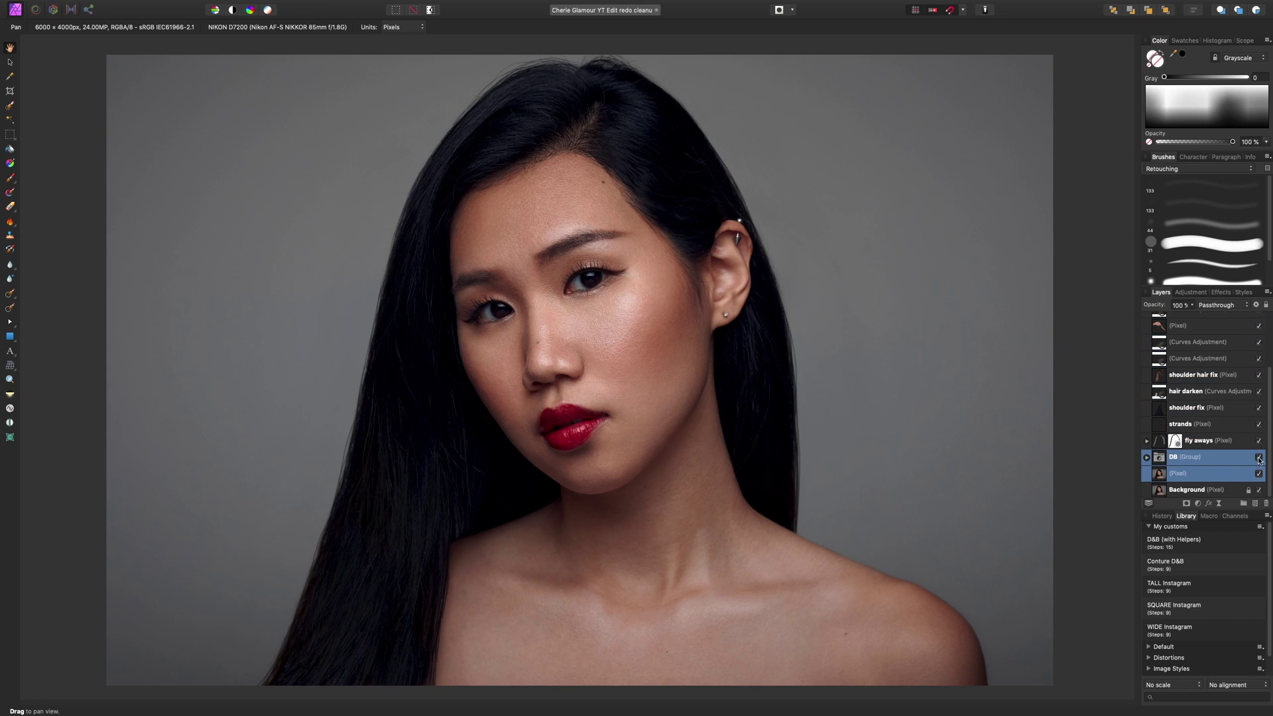
click(1259, 458)
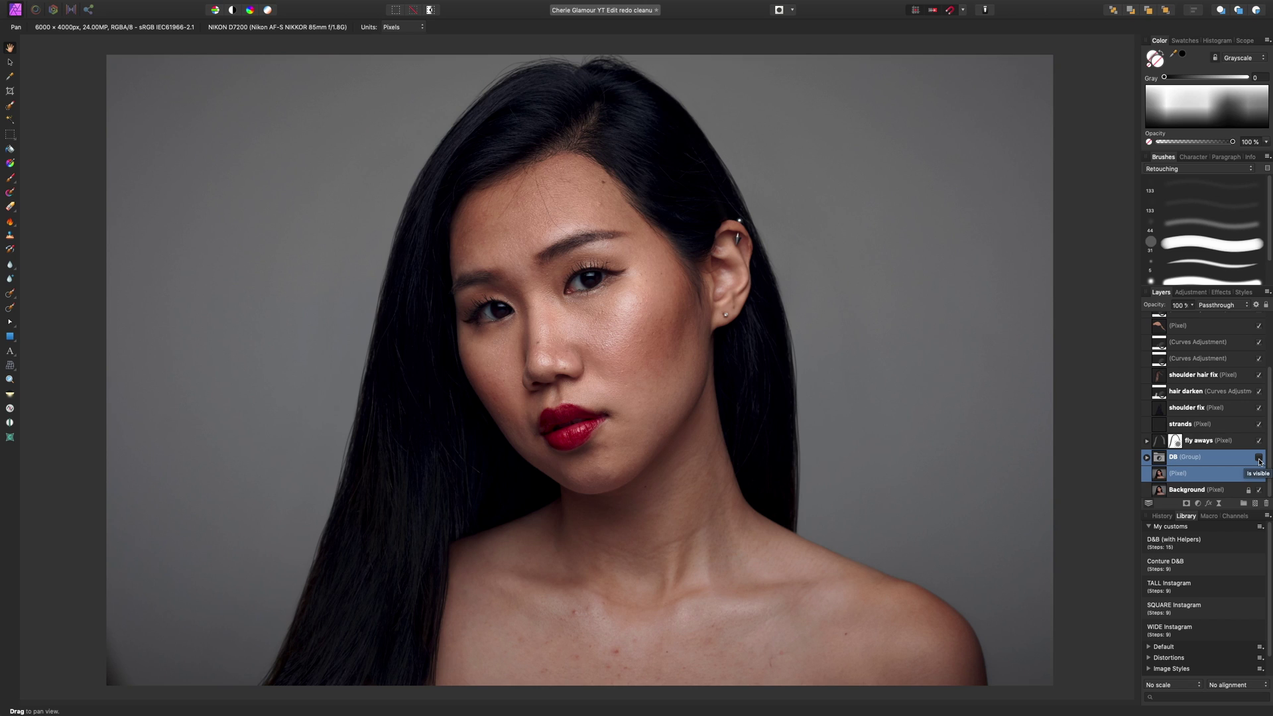
click(1259, 459)
click(1241, 475)
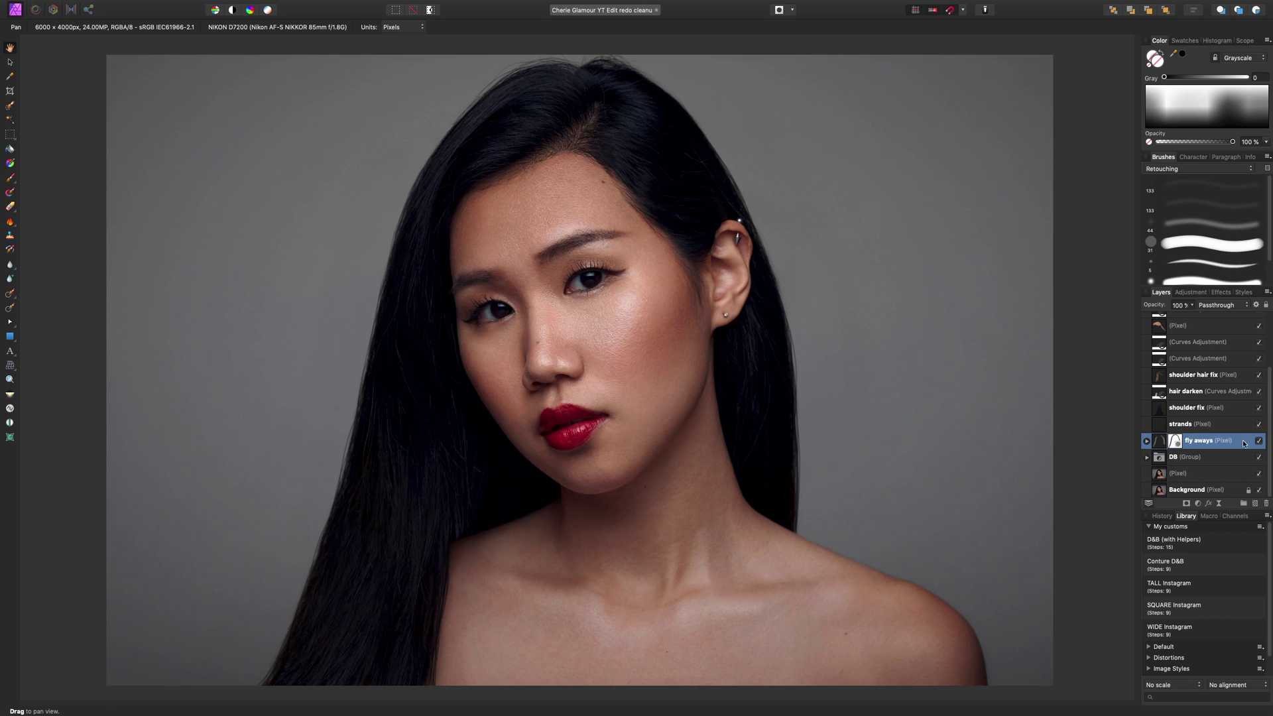
Select all retouching layers from the topmost Curves adjustment down and toggle their visibility to compare the whole edit.
scroll(1234, 411, up, 5)
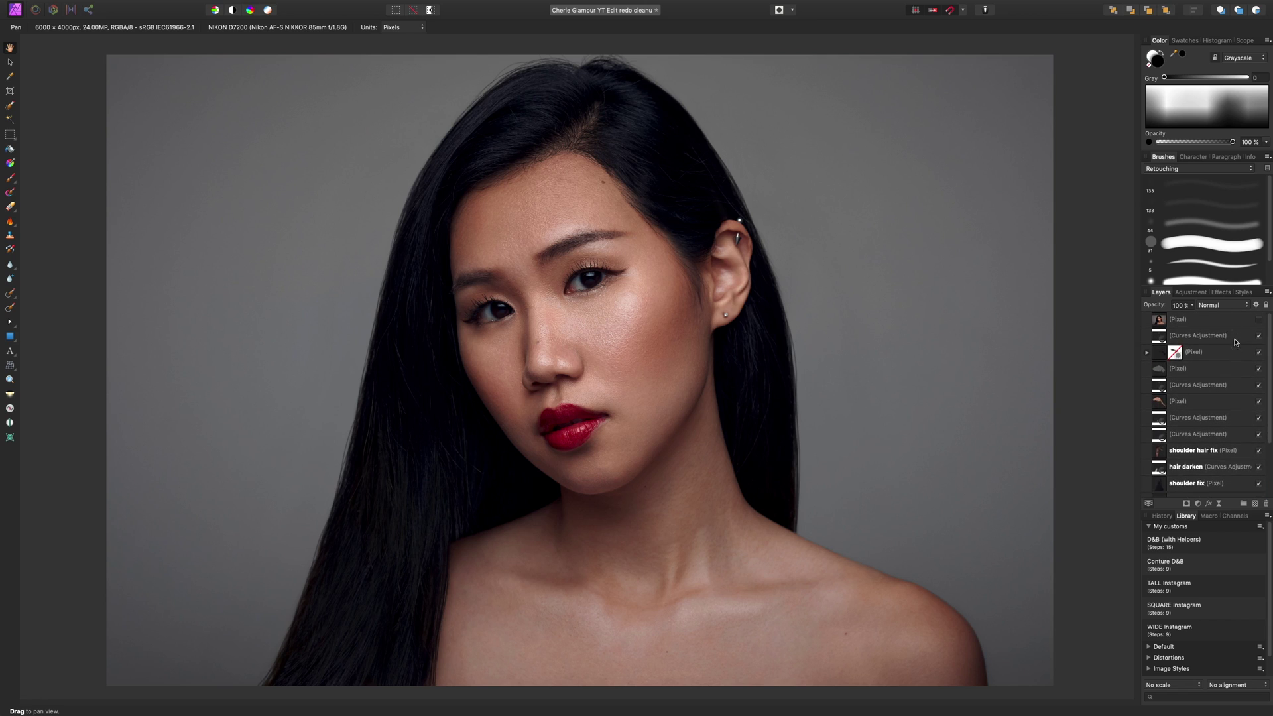
shift+click(1257, 336)
click(1258, 336)
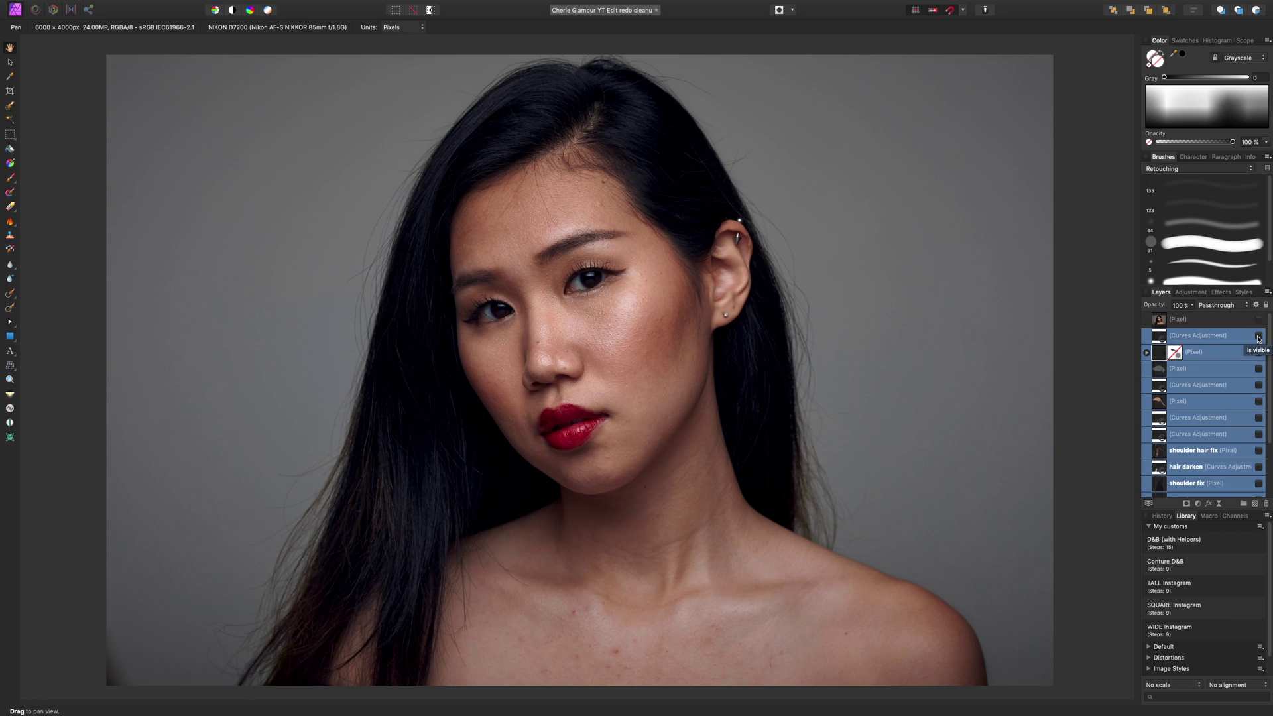
click(1258, 337)
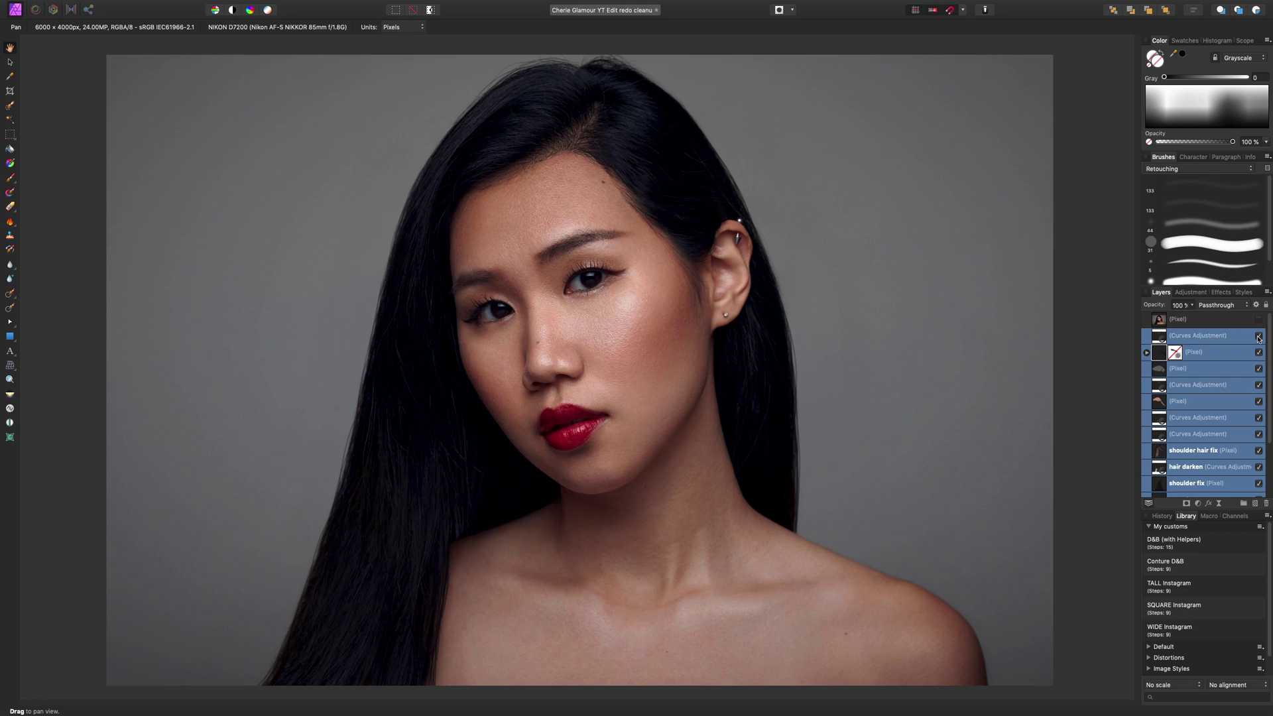
Select the topmost Curves adjustment and examine the lips, hairline, forehead and eyes up close for remaining flaws.
click(1226, 386)
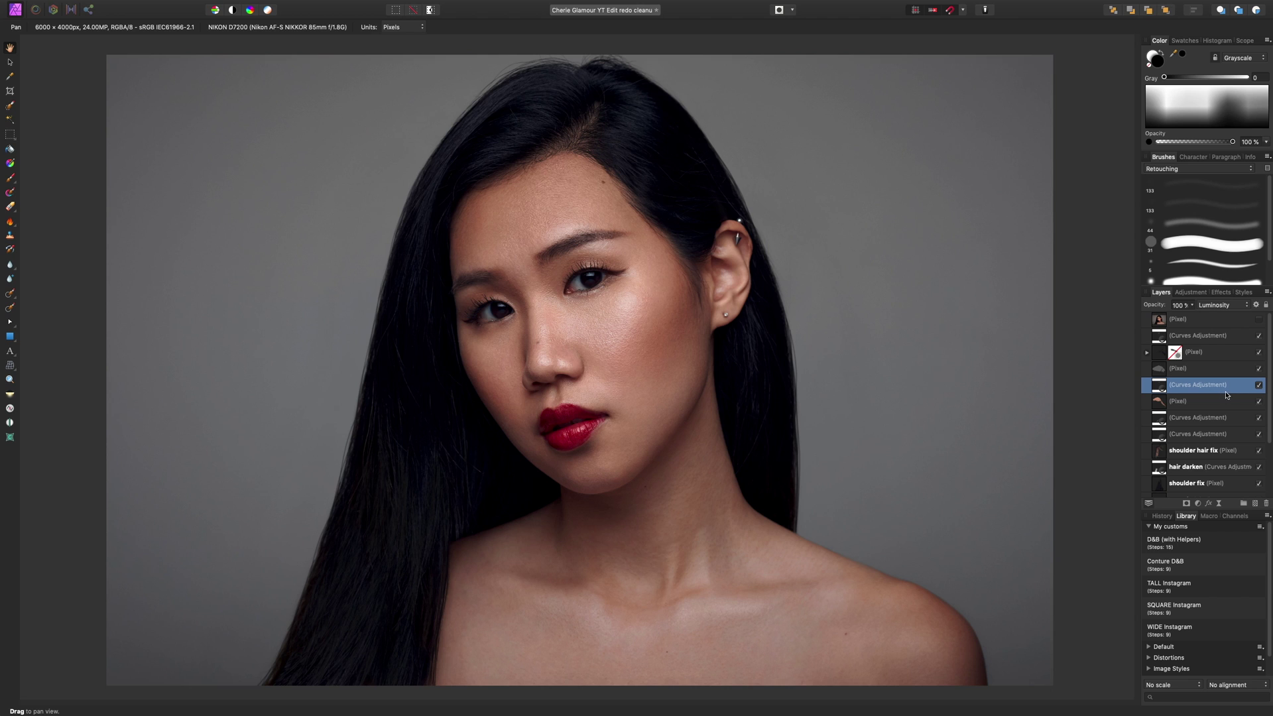
click(1223, 337)
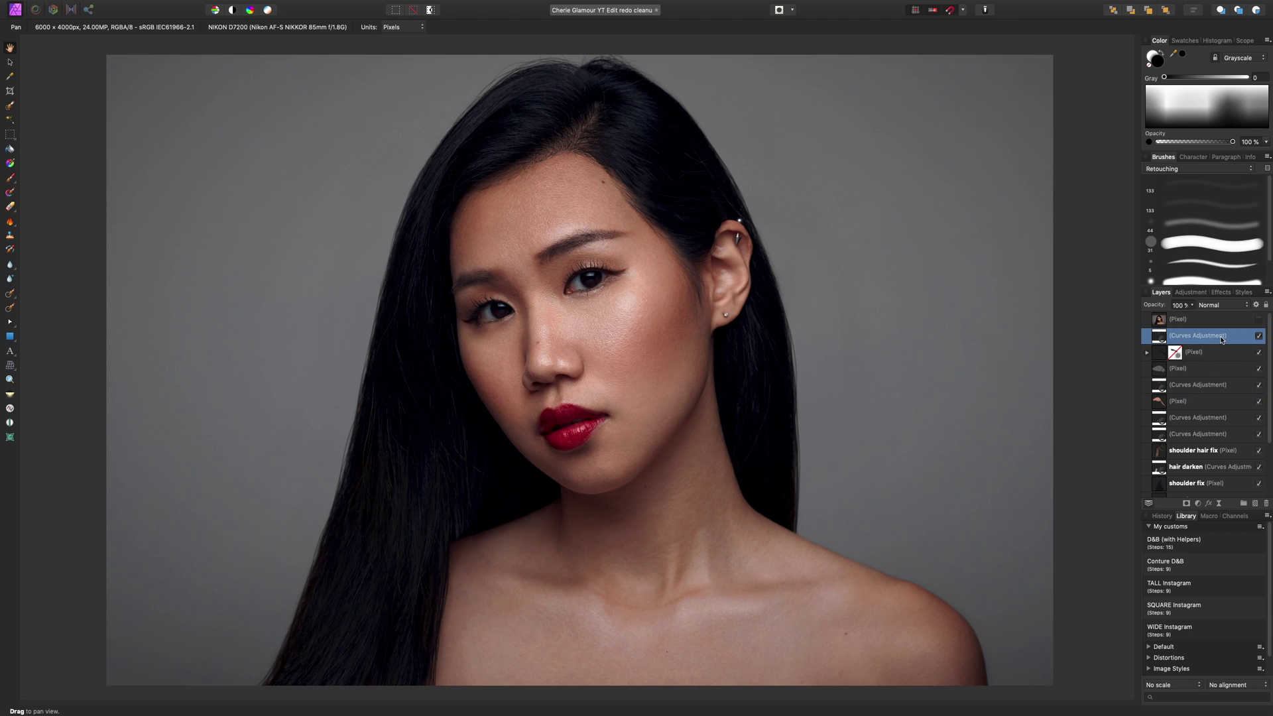
scroll(547, 434, up, 5)
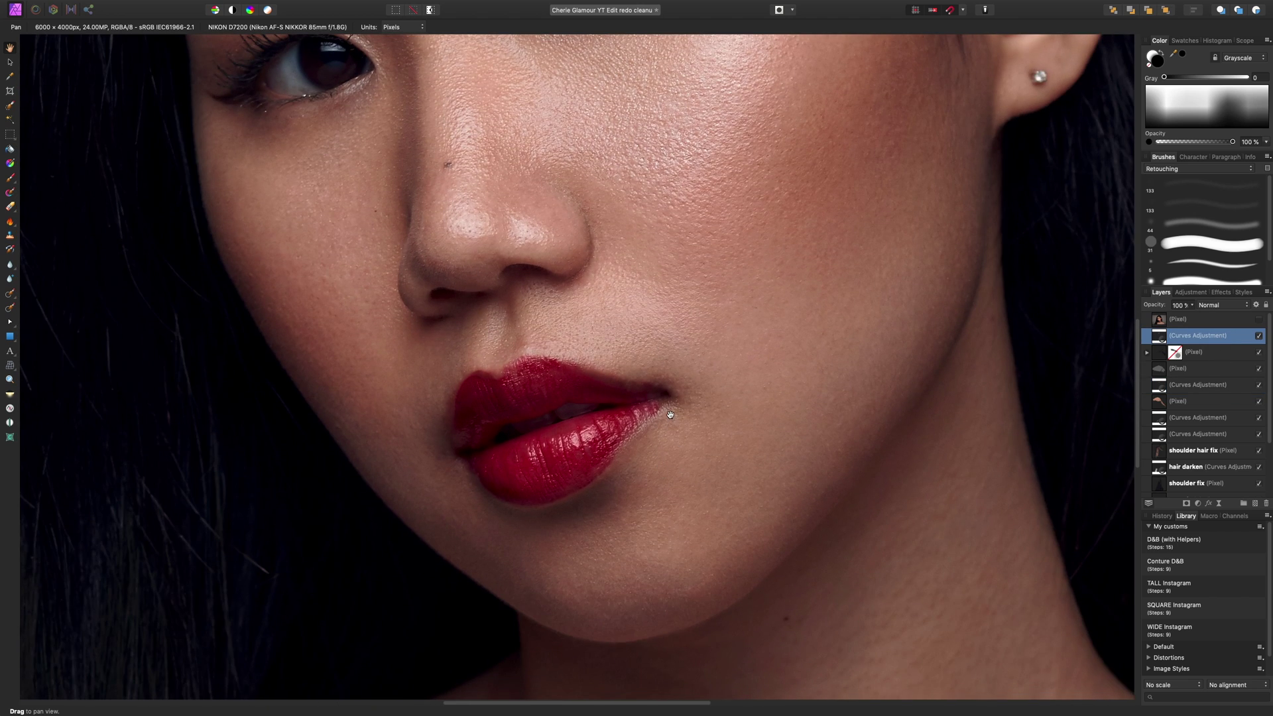
scroll(633, 424, up, 10)
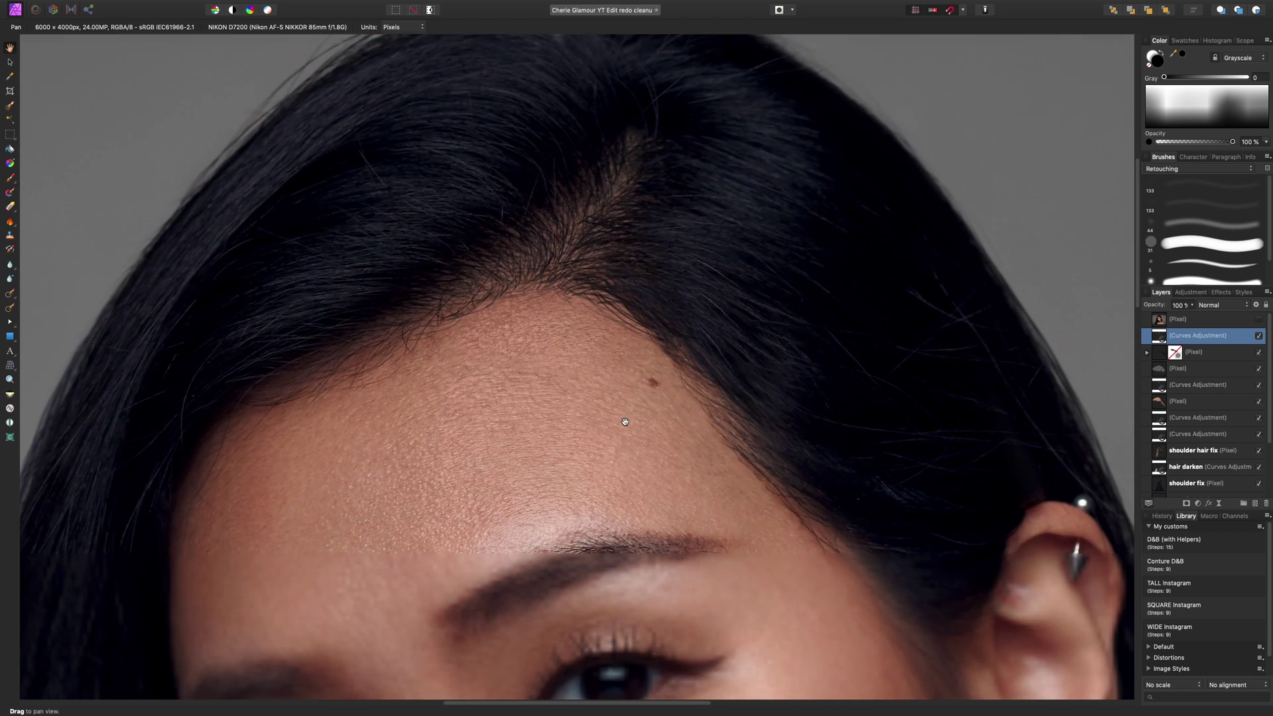
scroll(497, 418, down, 3)
scroll(421, 440, left, 3)
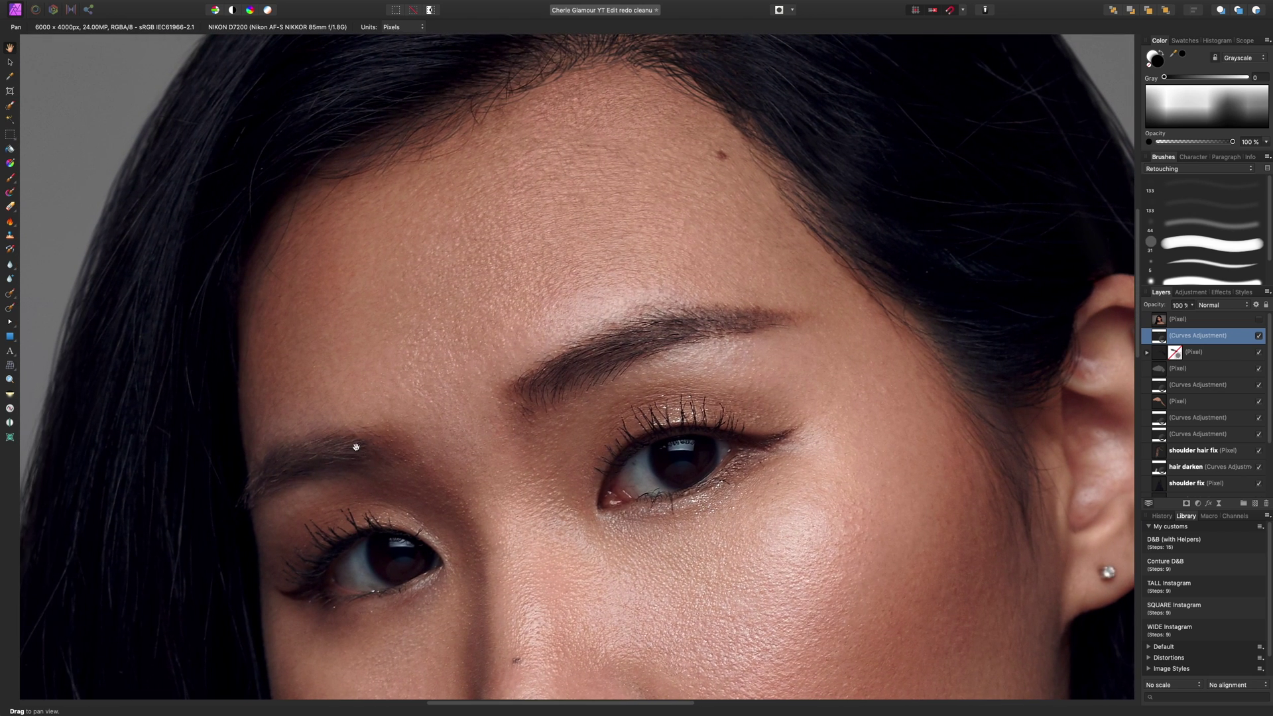
scroll(664, 338, down, 3)
scroll(663, 338, left, 2)
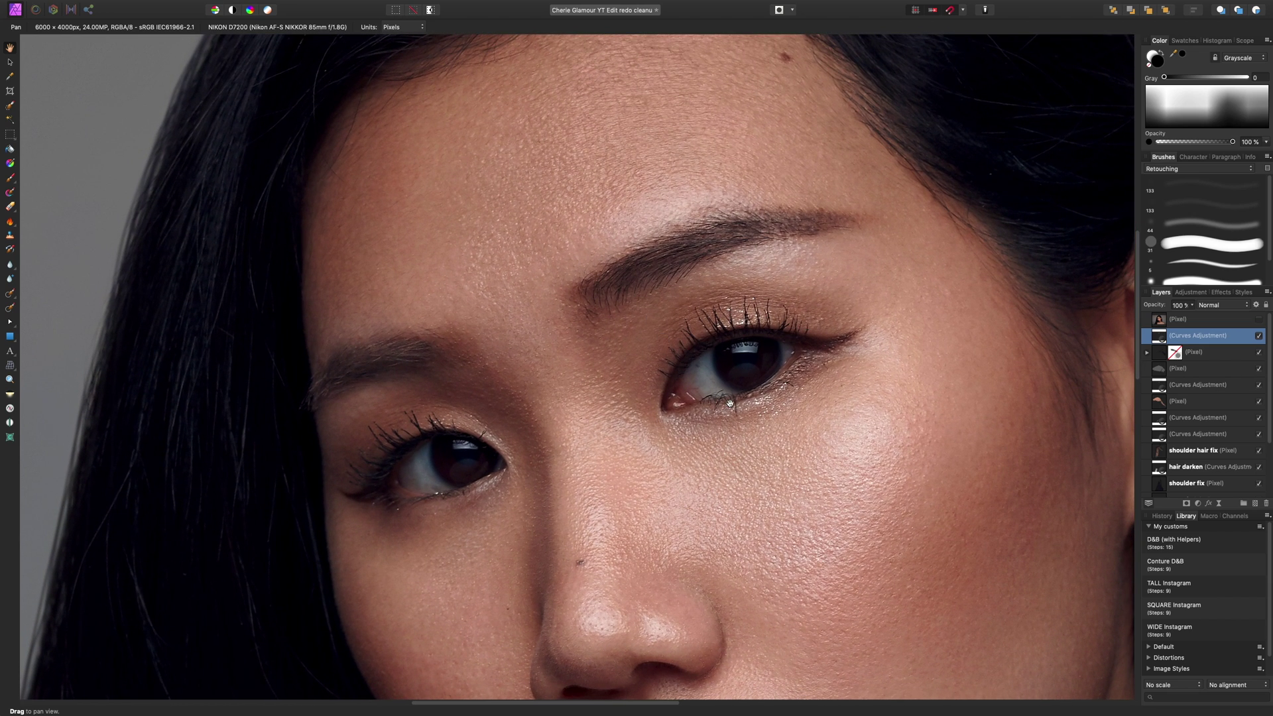
key(super+minus)
key(super+minus)
scroll(717, 402, down, 3)
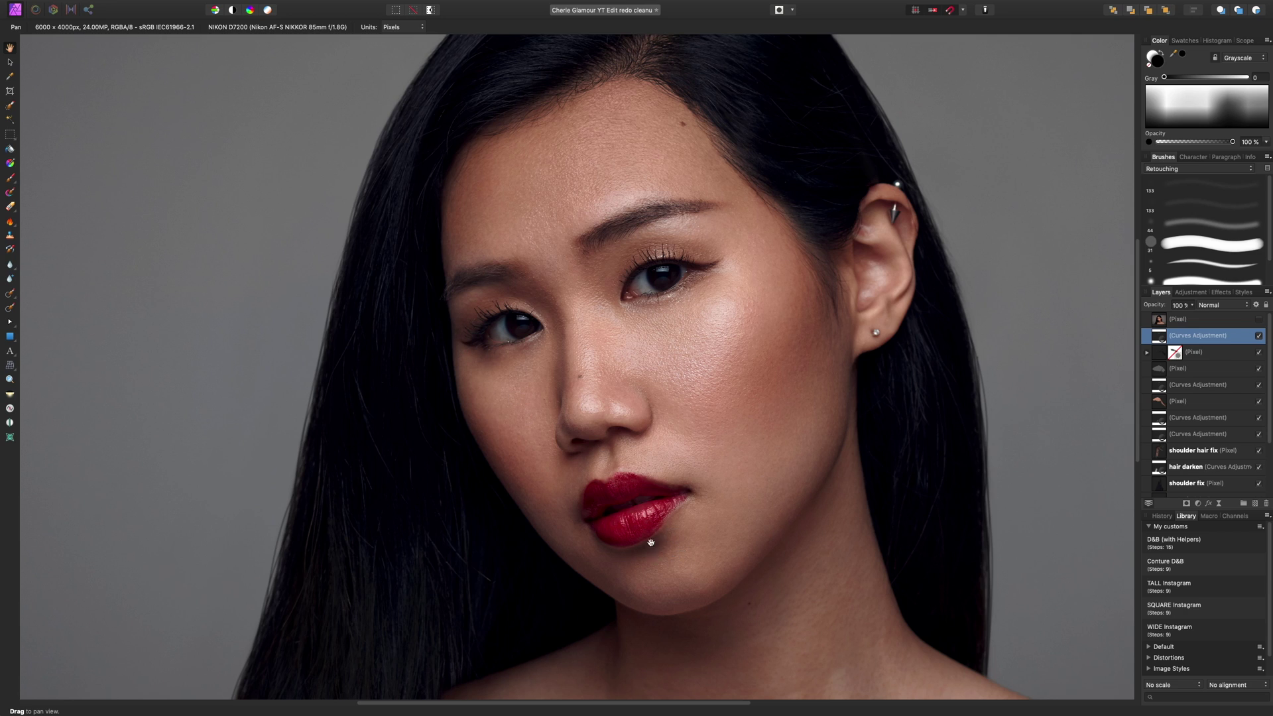
Add a new pixel layer above the topmost Curves adjustment and bring the lips into close view.
key(super+shift+n)
key(super+plus)
key(super+plus)
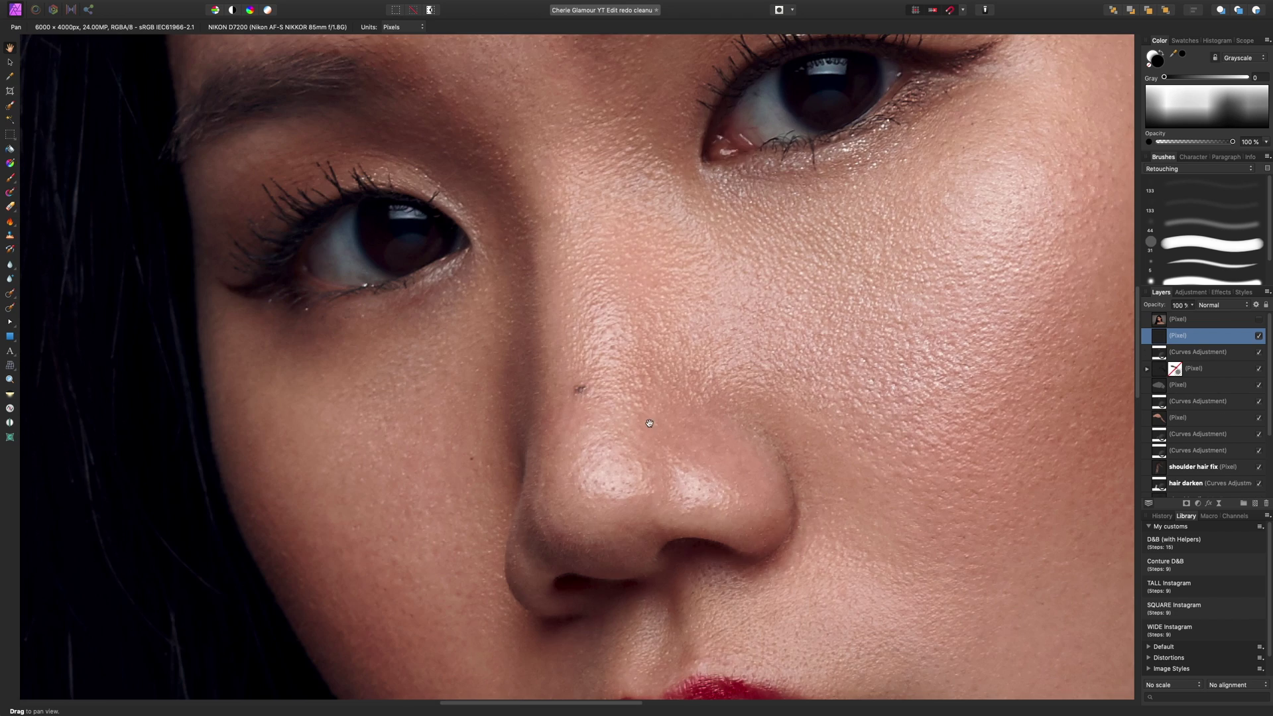
drag(733, 654, 539, 143)
drag(603, 298, 575, 307)
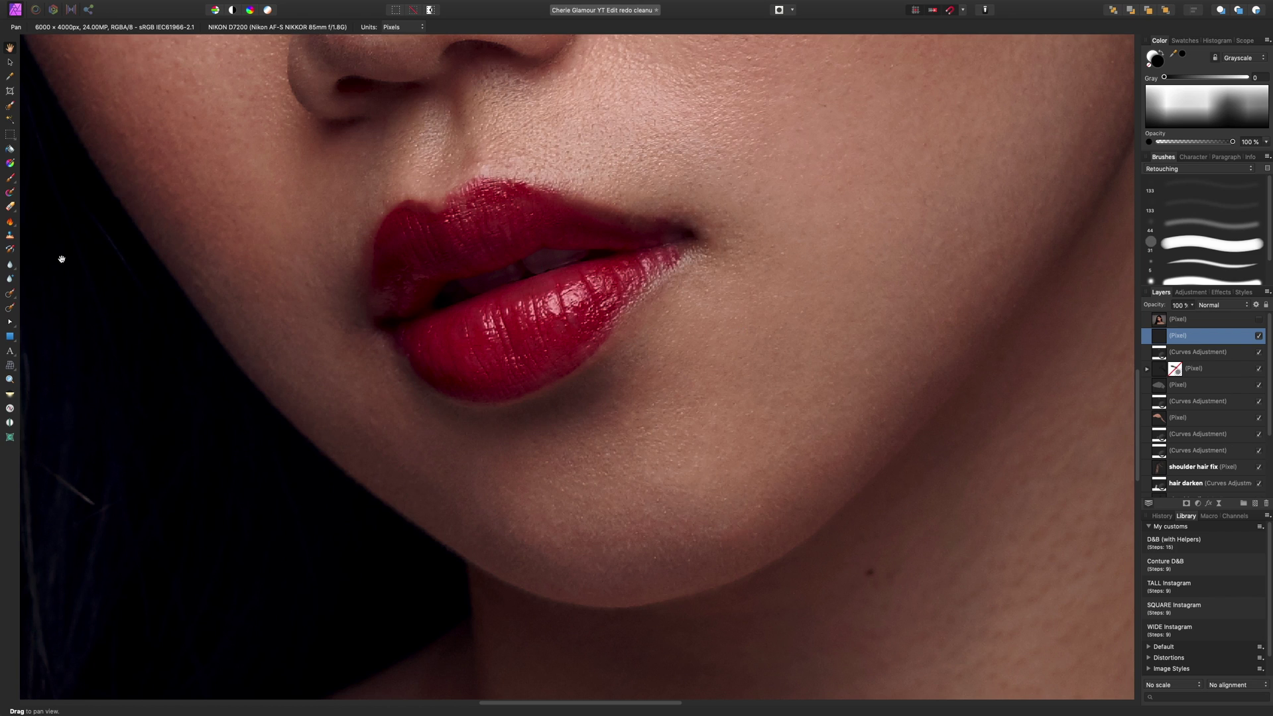
Set up the Clone Brush with source Current Layer & Below, 100% hardness and 4% flow.
key(s)
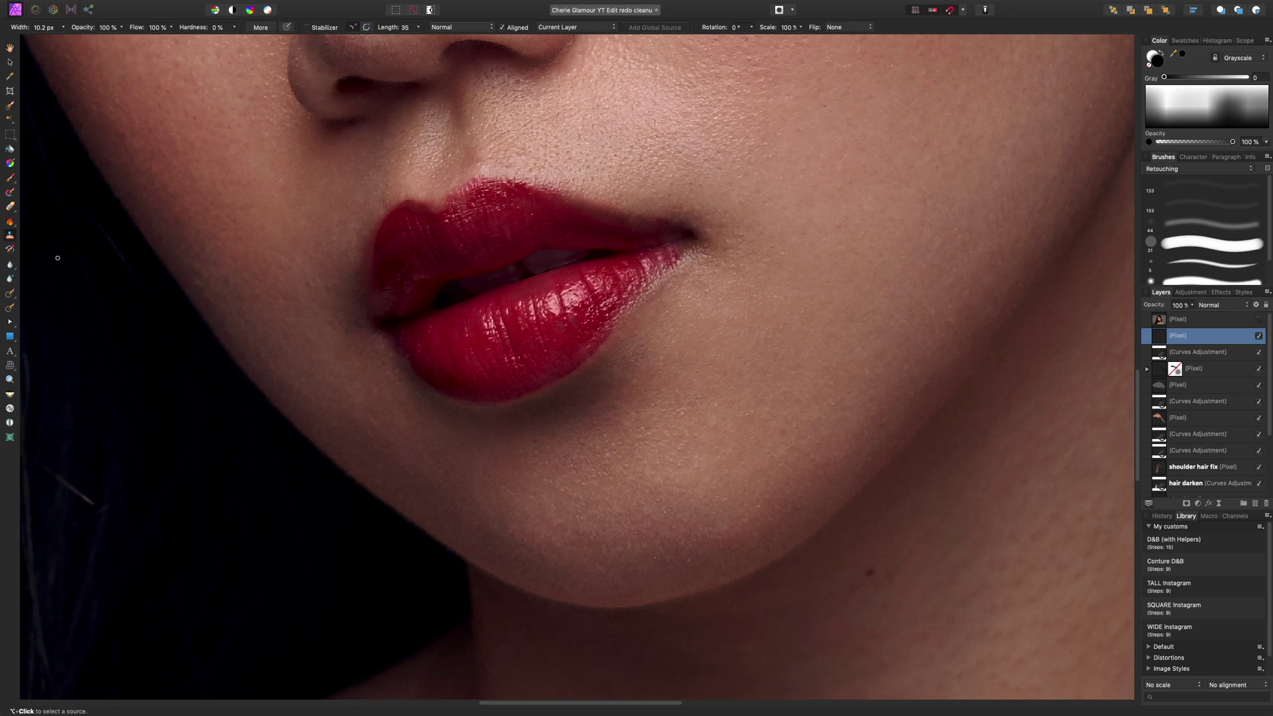
click(563, 28)
click(556, 38)
click(171, 28)
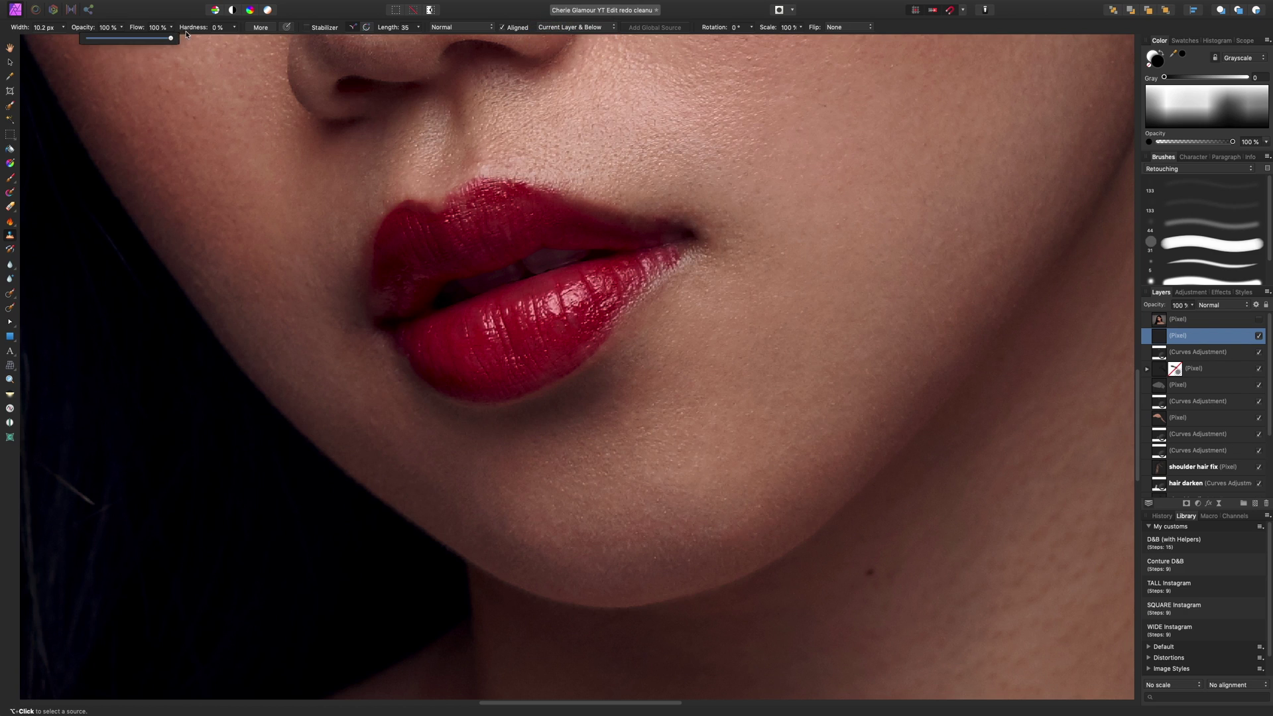
click(235, 28)
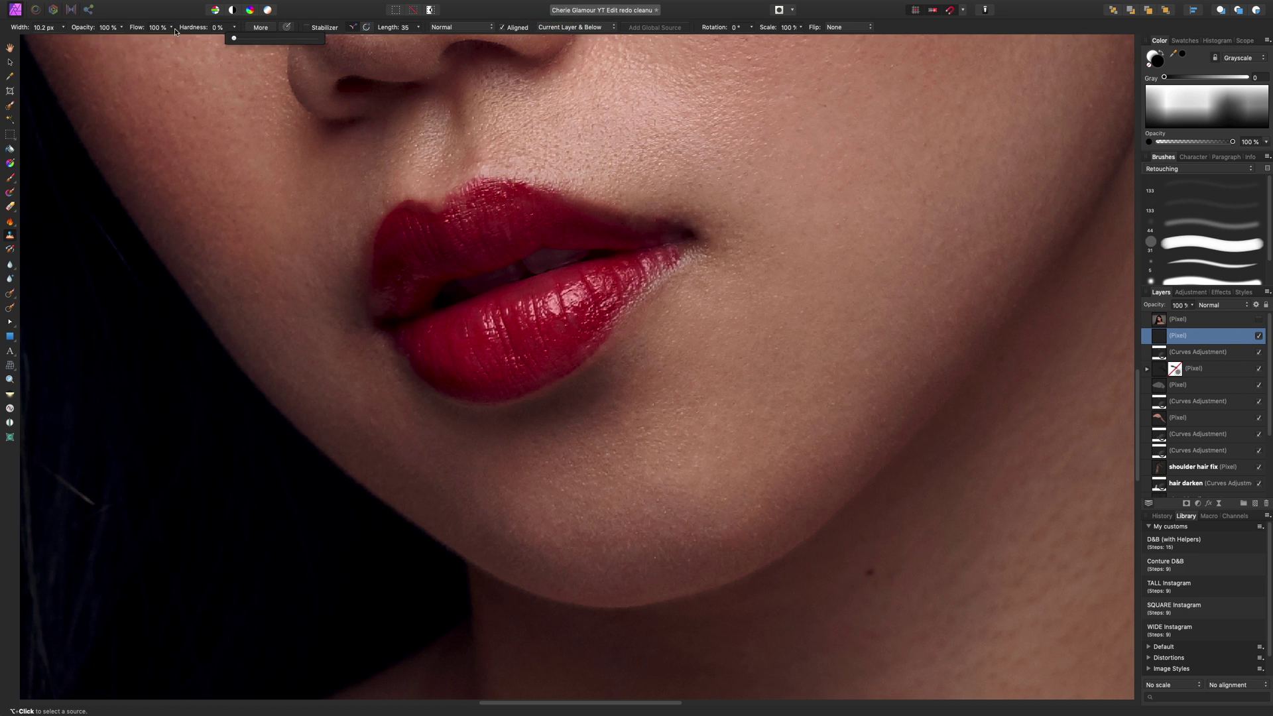
drag(173, 31, 323, 40)
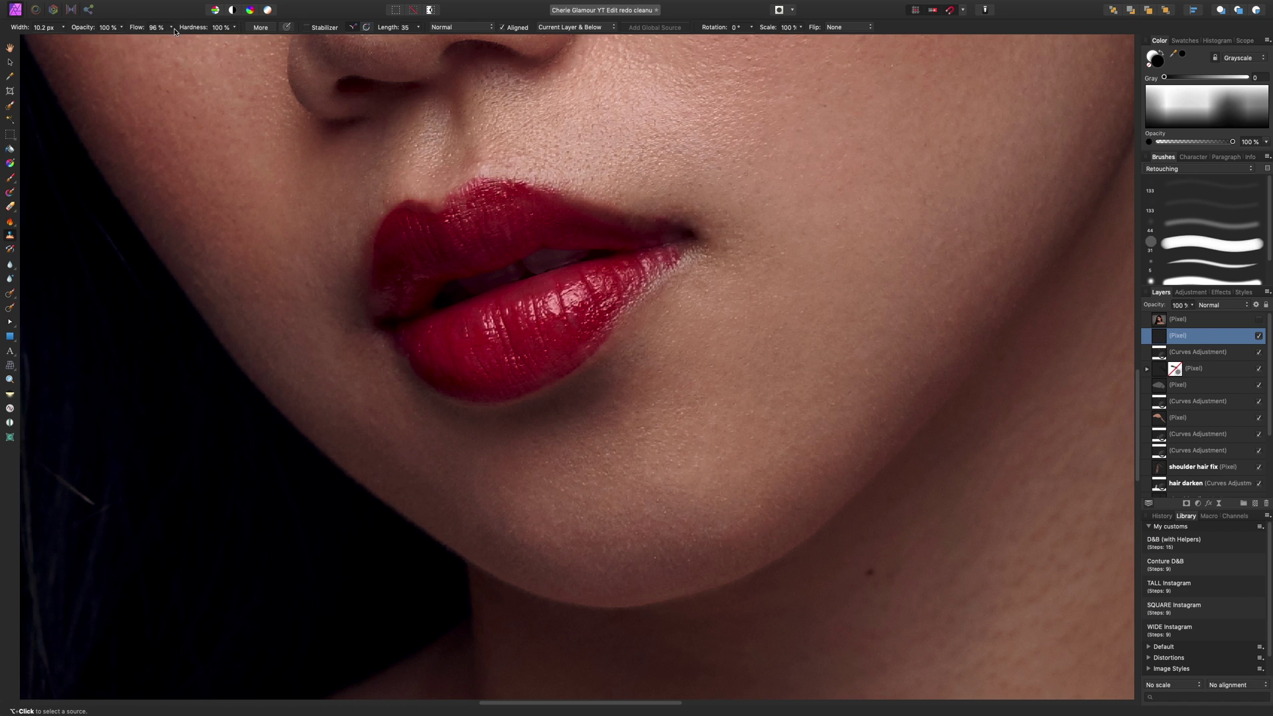
drag(175, 31, 93, 66)
Clone clean lip texture over the lower lip below its main highlight with a 15.5 px brush.
alt+click(549, 329)
key(bracketright)
key(bracketright)
drag(560, 327, 561, 331)
key(super+equal)
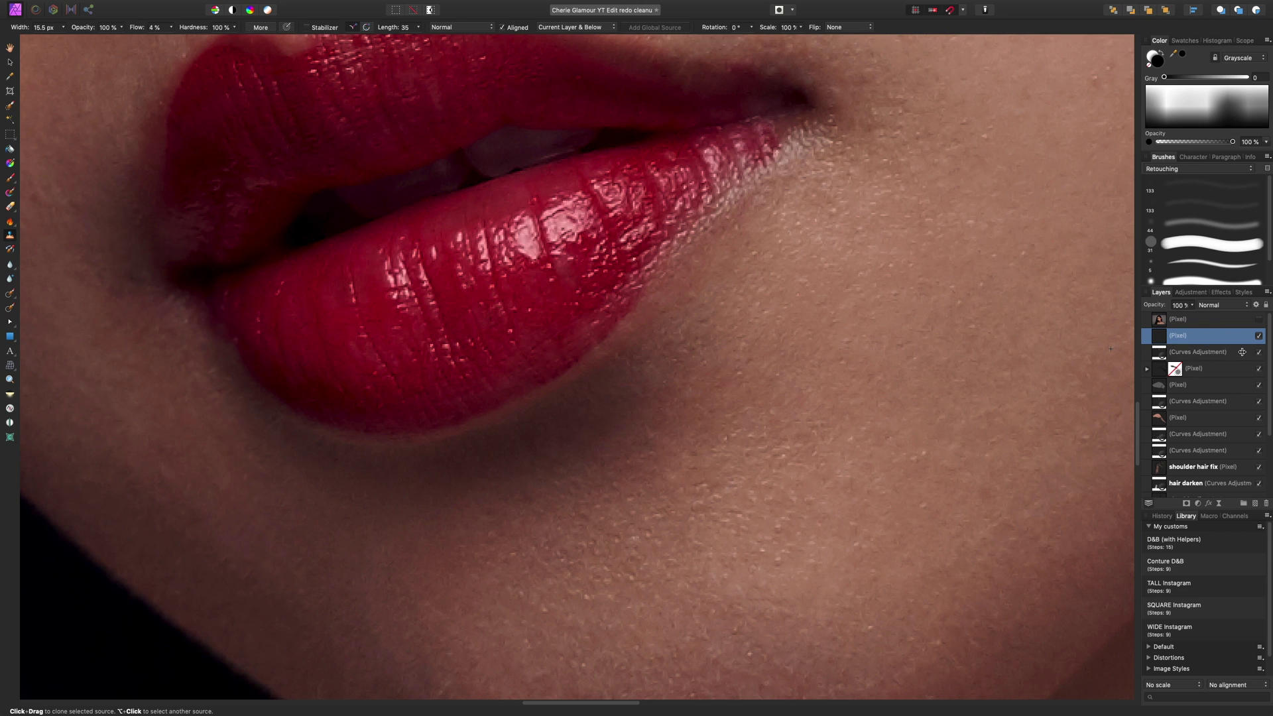
Toggle the new pixel layer's visibility repeatedly to compare the first lip cloning with the original.
click(1260, 338)
click(1260, 338)
click(1260, 338)
click(1259, 338)
click(1260, 338)
Reduce the clone brush to 6.9 px and clone over the blemishes beside the lower lip's bright highlight.
key(bracketleft)
key(bracketleft)
key(bracketleft)
key(bracketleft)
mouse_move(530, 281)
mouse_down()
mouse_move(558, 281)
mouse_move(587, 294)
mouse_move(585, 258)
mouse_move(560, 272)
mouse_up()
alt+click(584, 259)
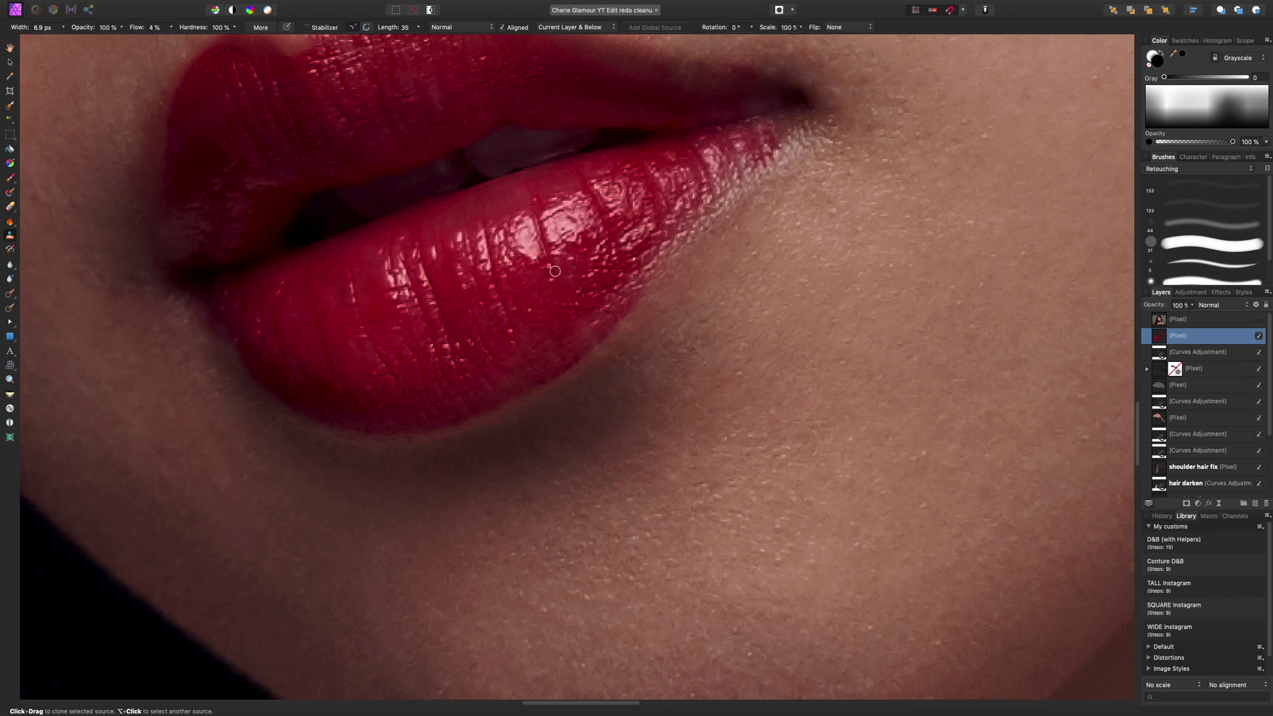
Clone smooth lip texture over the small specks and lines on the left part of the lower lip.
mouse_move(352, 344)
mouse_down()
mouse_move(363, 368)
mouse_move(353, 345)
mouse_move(365, 366)
mouse_move(358, 349)
mouse_move(425, 315)
mouse_up()
alt+click(350, 325)
alt+click(345, 351)
alt+click(398, 320)
alt+click(406, 320)
Enlarge the clone brush to 10.4 px and clone even lip colour along the lower lip's bottom edge.
drag(547, 328, 505, 409)
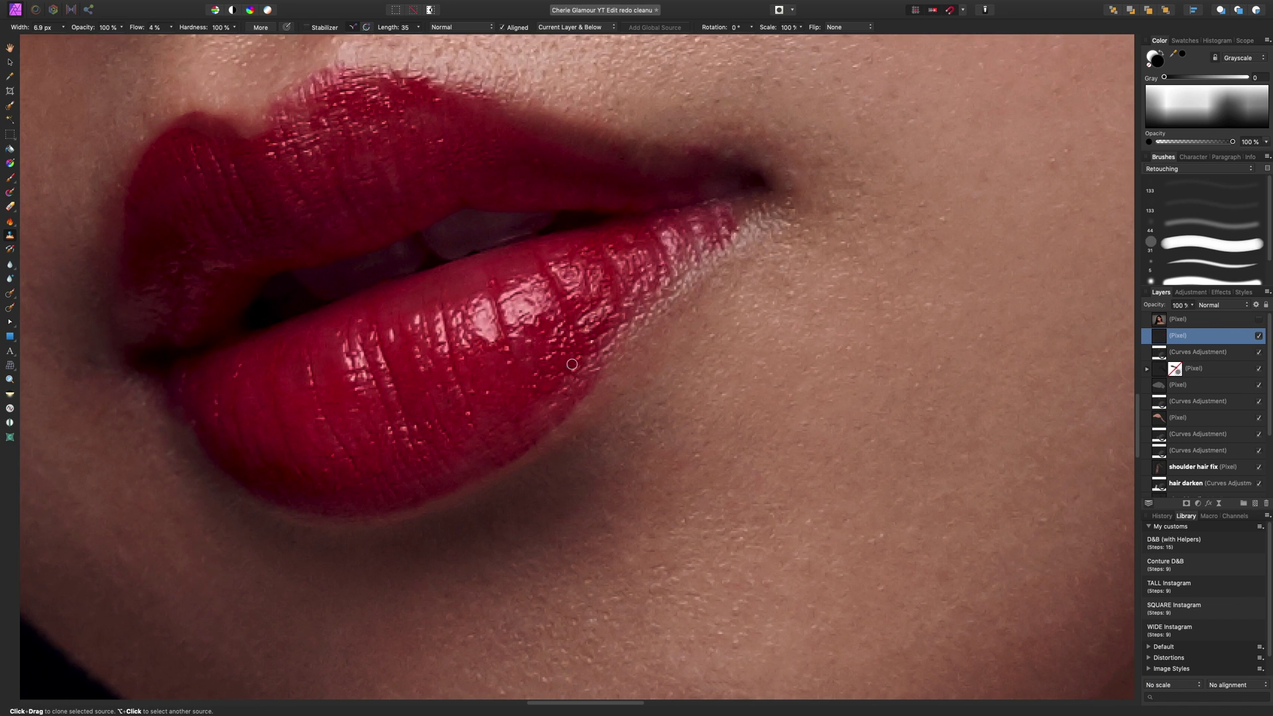
alt+click(531, 384)
key(bracketright)
key(bracketright)
alt+click(362, 492)
mouse_move(404, 480)
mouse_down()
mouse_move(443, 478)
mouse_move(416, 477)
mouse_move(482, 461)
mouse_move(450, 468)
mouse_move(474, 491)
mouse_move(418, 468)
mouse_move(477, 453)
mouse_move(466, 445)
mouse_move(486, 427)
mouse_up()
alt+click(379, 489)
alt+click(418, 467)
Toggle the cloning layer off and on to check the cleaned bottom edge of the lower lip.
click(1260, 337)
click(1260, 338)
click(1259, 338)
click(1259, 337)
Continue cloning with fresh source samples to even out the lower lip's bottom and lower-right contour.
alt+click(367, 494)
mouse_move(505, 446)
mouse_down()
mouse_move(480, 463)
mouse_move(431, 469)
mouse_move(466, 459)
mouse_move(513, 400)
mouse_move(525, 405)
mouse_move(495, 448)
mouse_up()
alt+click(469, 456)
alt+click(524, 405)
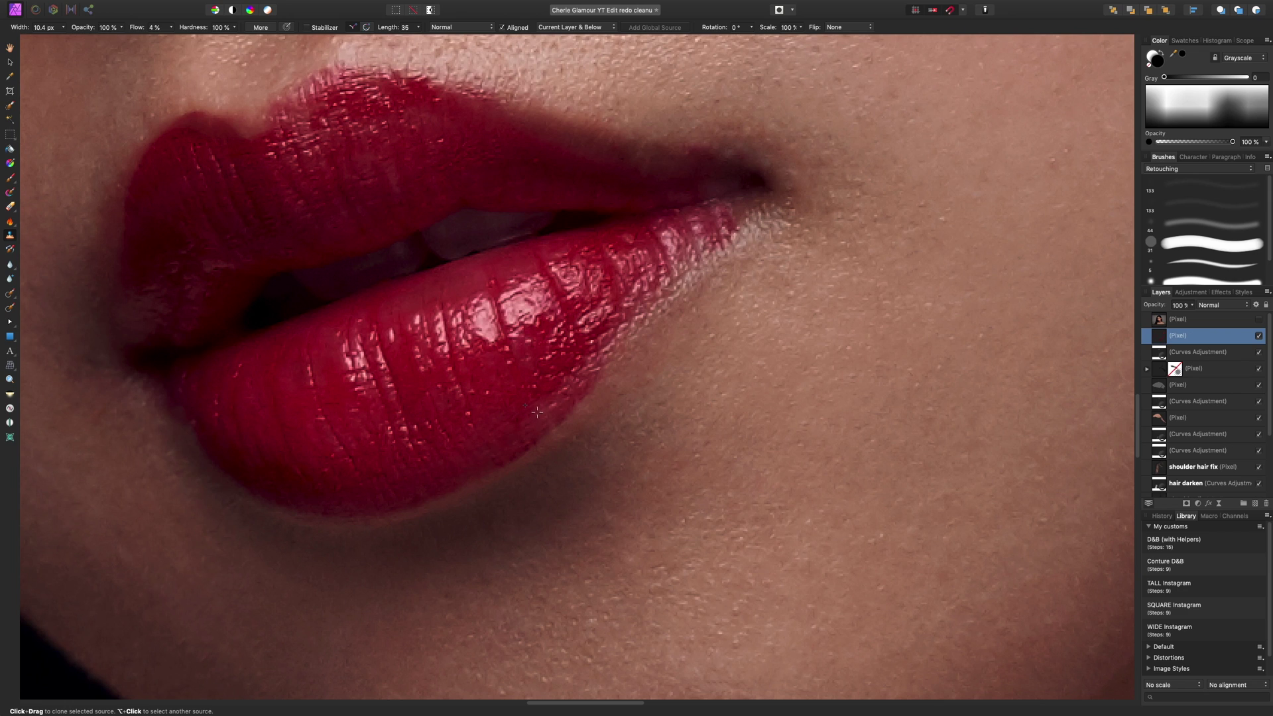
alt+click(499, 396)
alt+click(363, 495)
alt+click(435, 456)
mouse_move(459, 459)
mouse_down()
mouse_move(512, 443)
mouse_move(521, 400)
mouse_move(480, 420)
mouse_move(507, 425)
mouse_move(474, 452)
mouse_up()
alt+click(433, 475)
alt+click(520, 398)
alt+click(509, 411)
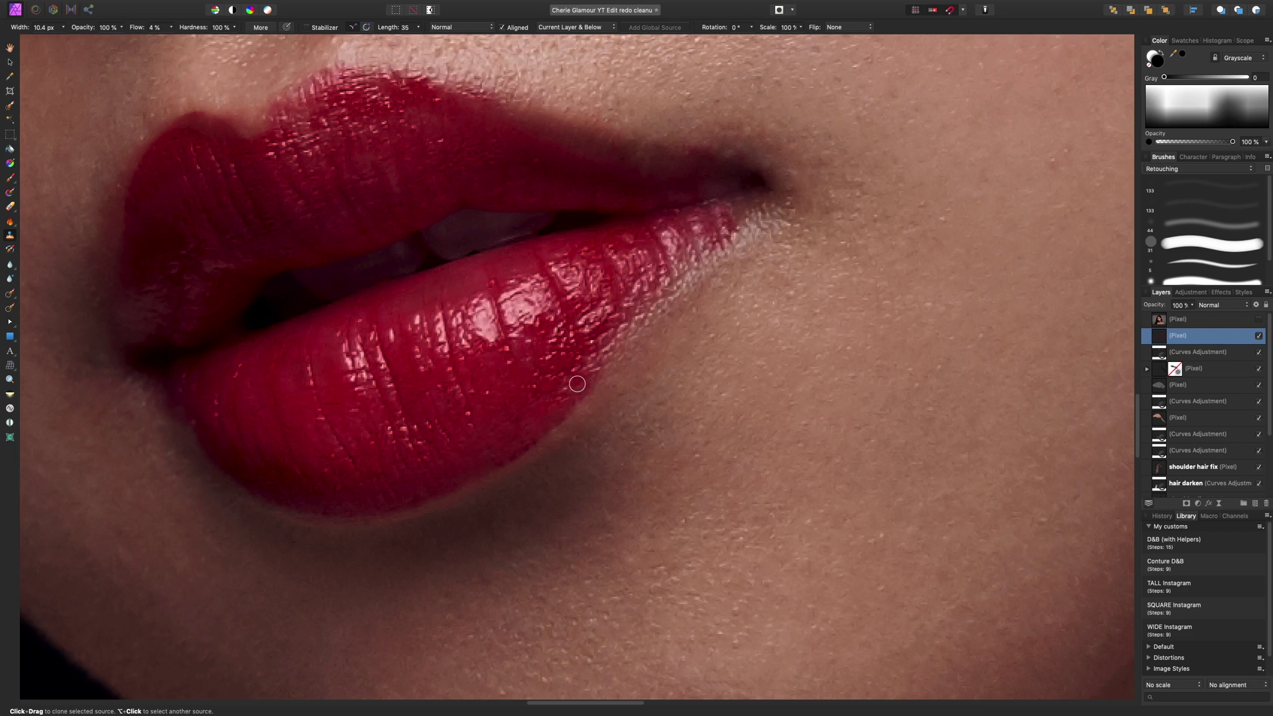
Clone red lip texture over the pale, uneven lower lip edge running up toward the right mouth corner.
alt+click(581, 349)
mouse_move(601, 353)
mouse_down()
mouse_move(648, 308)
mouse_move(616, 331)
mouse_up()
alt+click(580, 341)
alt+click(599, 328)
alt+click(630, 297)
mouse_move(649, 285)
mouse_down()
mouse_move(634, 314)
mouse_move(658, 290)
mouse_move(595, 349)
mouse_move(704, 247)
mouse_move(585, 358)
mouse_up()
alt+click(605, 337)
alt+click(639, 310)
alt+click(595, 351)
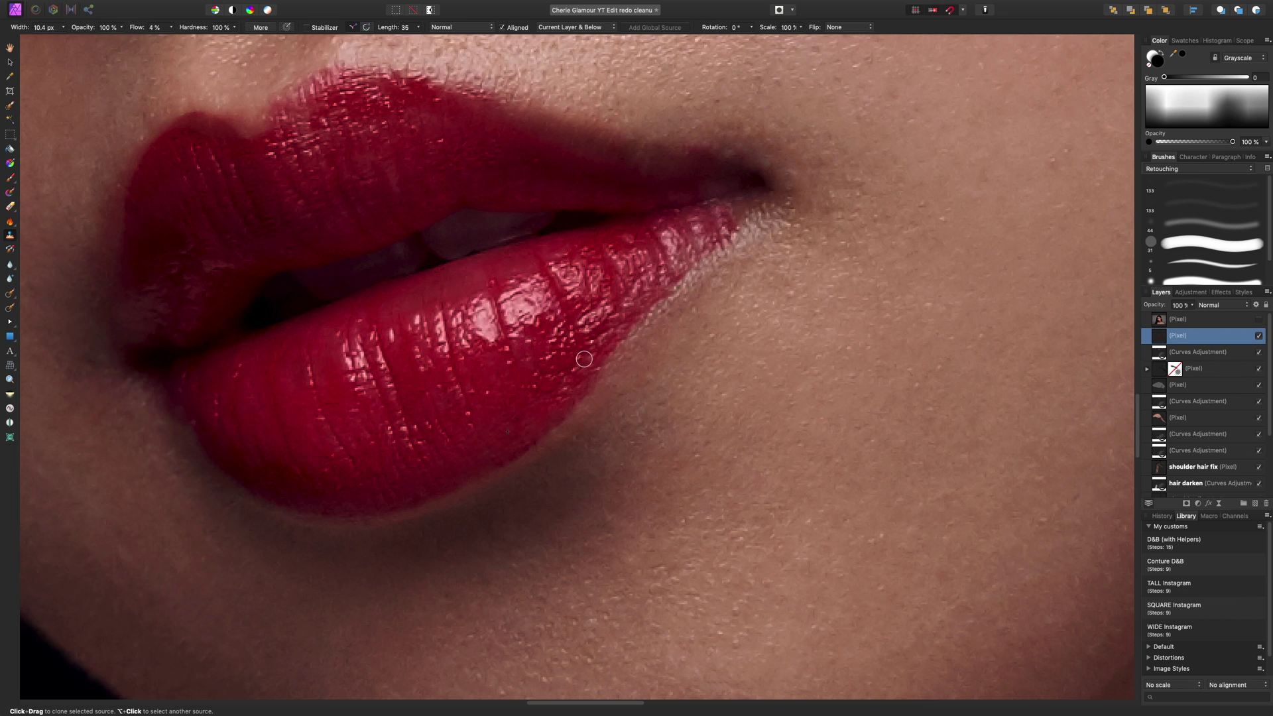
Compare the lips with the cloning layer hidden and shown, checking both the full portrait and a close view.
click(1259, 337)
click(1260, 336)
key(super+0)
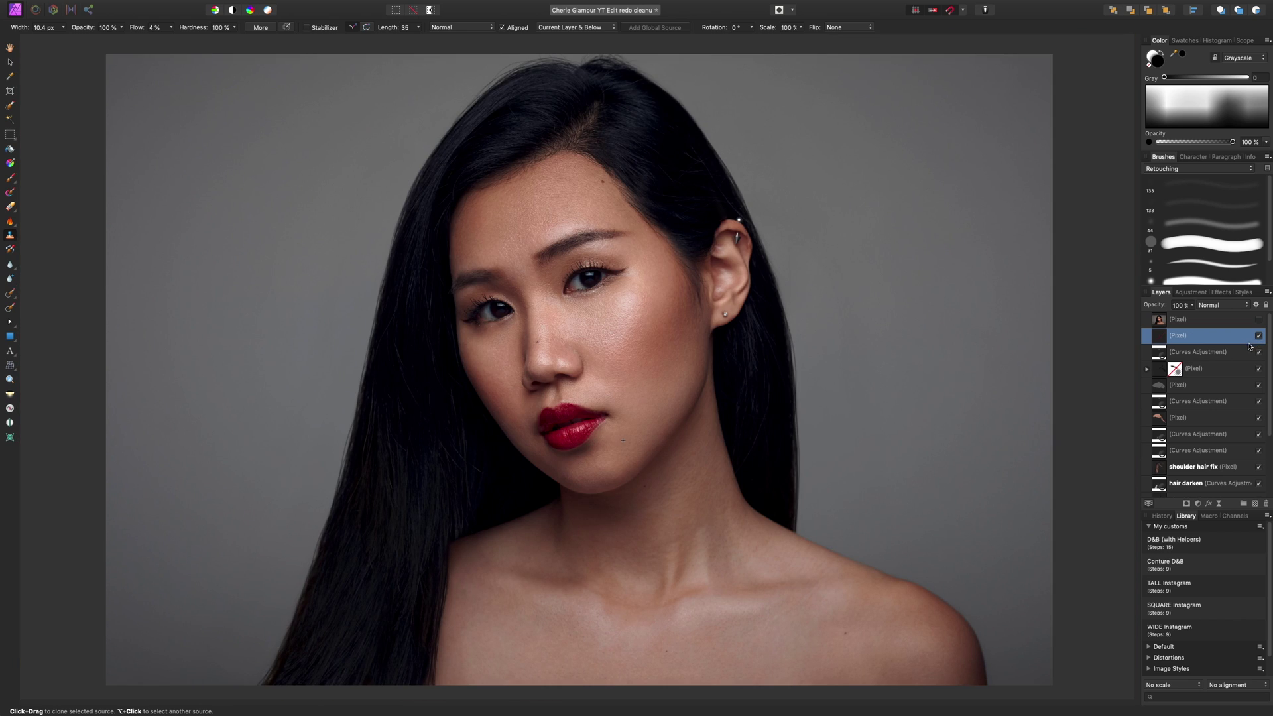
key(super+equal)
key(super+equal)
drag(1037, 390, 983, 268)
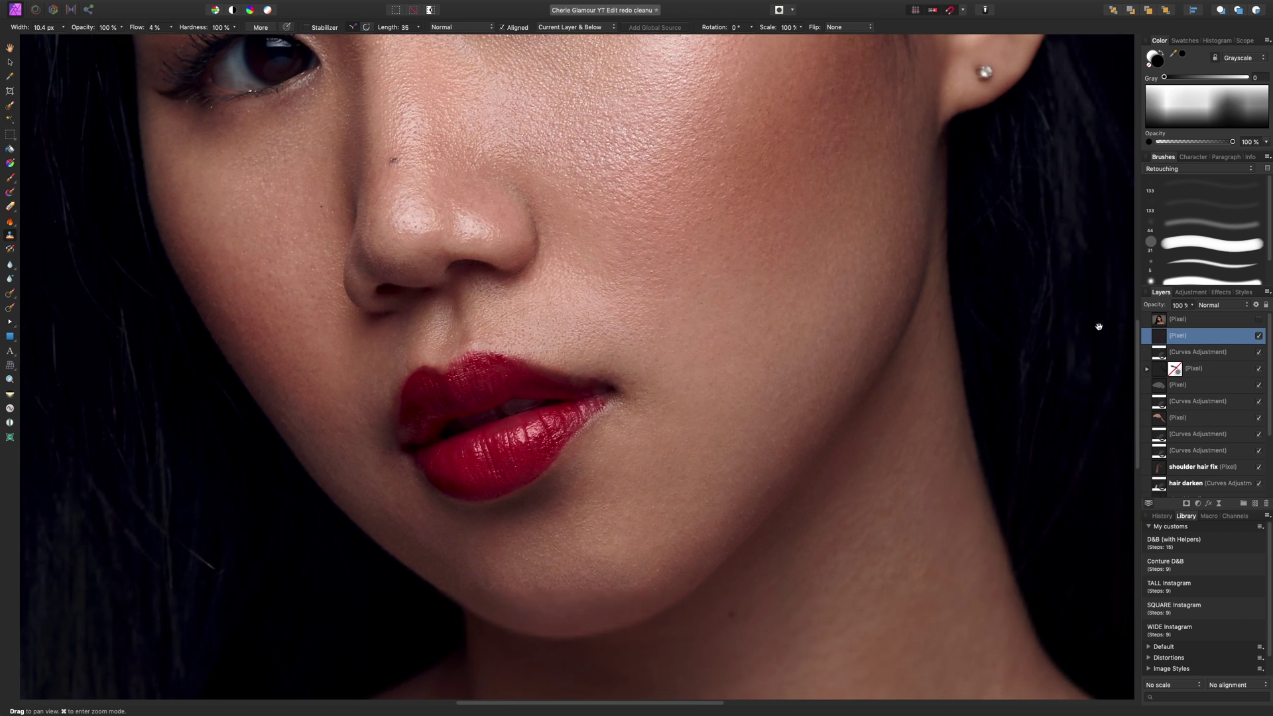
click(1258, 337)
click(1259, 337)
click(1259, 337)
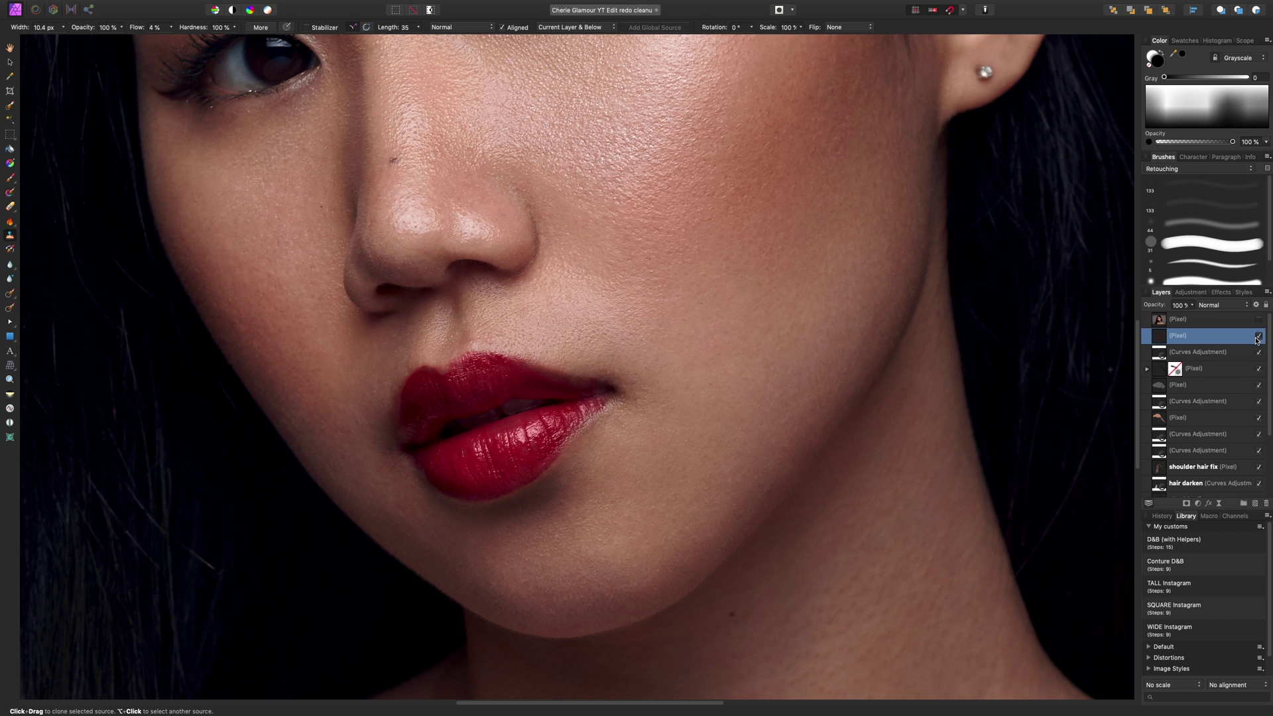
click(1258, 337)
Set the clone brush to 0% hardness and 24.1 px width and clone along the lower lip's right edge to soften it.
key(super+0)
key(super+equal)
key(super+equal)
key(super+equal)
drag(755, 465, 686, 206)
key(super+equal)
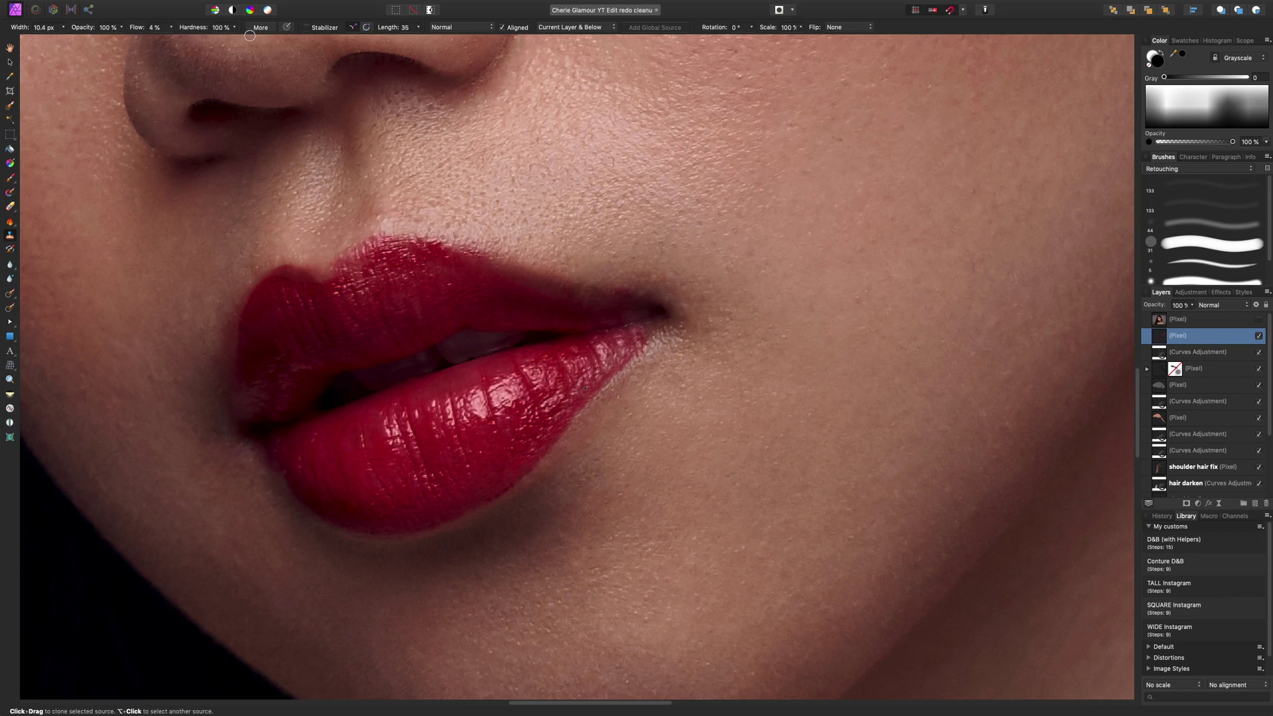
drag(237, 31, 156, 59)
mouse_move(565, 423)
mouse_down()
mouse_move(546, 443)
mouse_move(577, 416)
mouse_move(561, 430)
mouse_up()
alt+click(585, 403)
alt+click(555, 430)
drag(582, 413, 541, 448)
Toggle the cloning layer's visibility to compare the softened lower lip edge with the original.
click(1258, 337)
click(1259, 337)
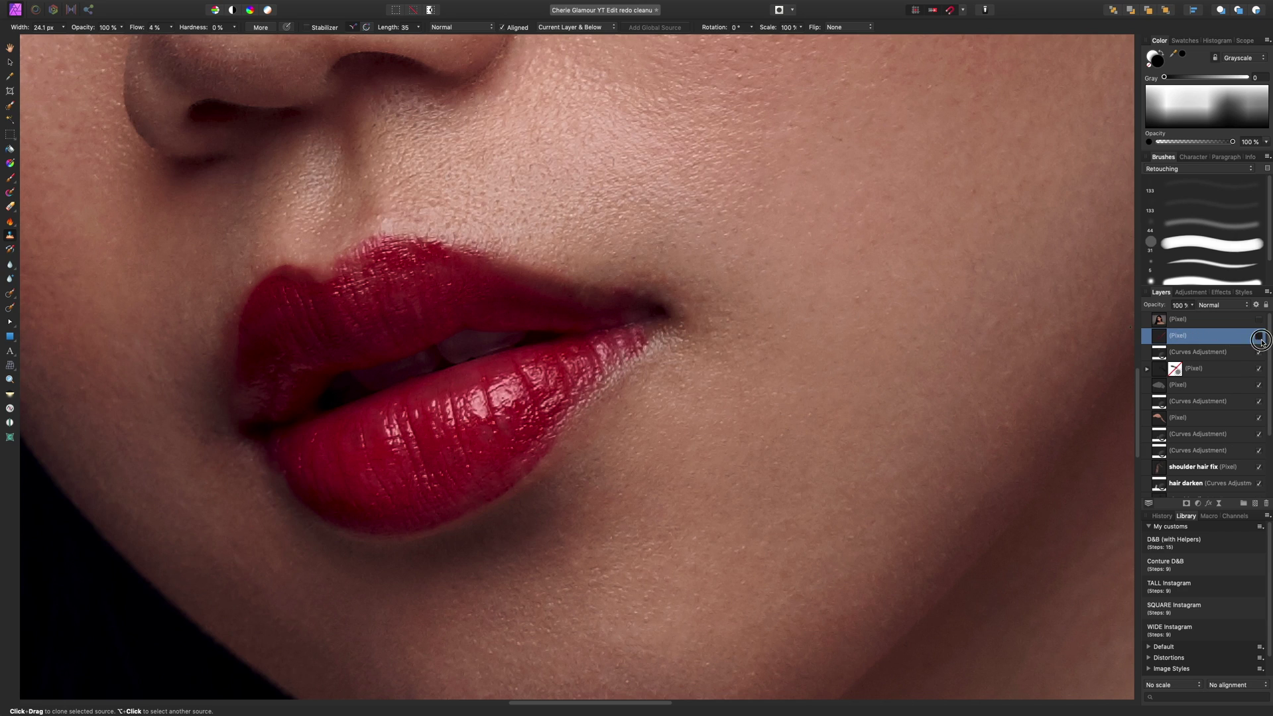
click(1259, 337)
click(1259, 337)
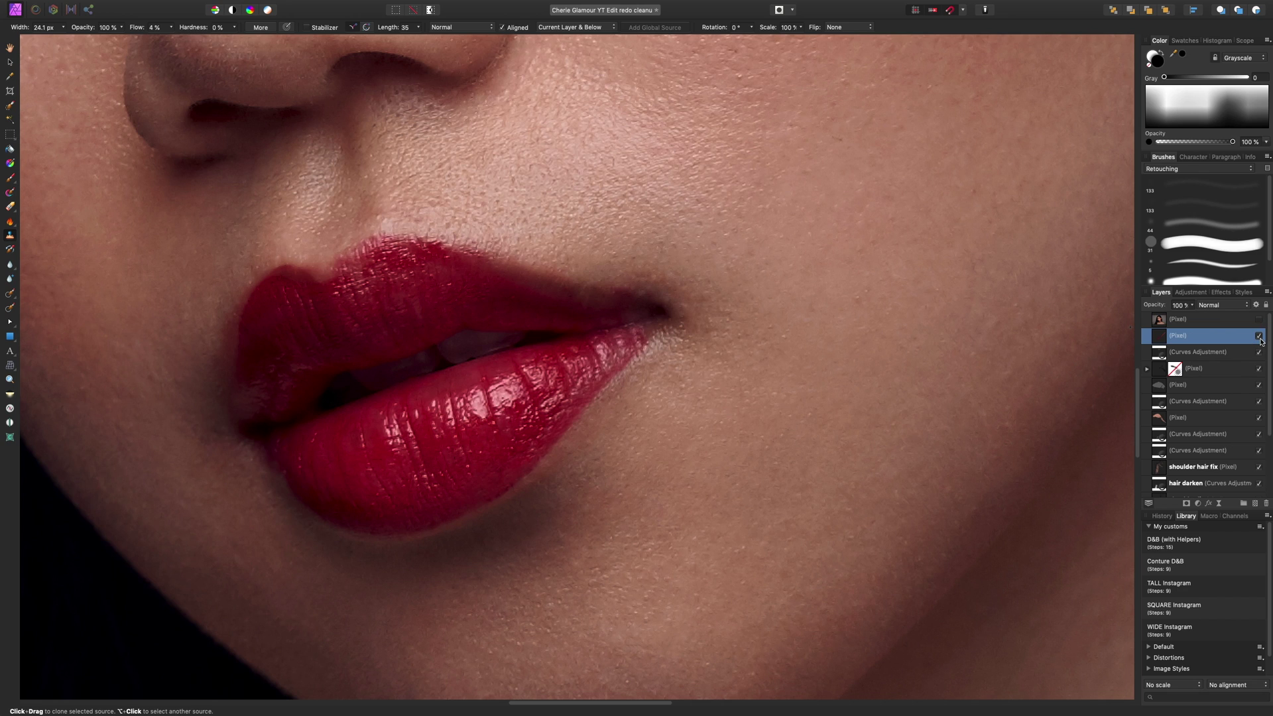
Compare the lips with the cloning layer hidden and shown, both close up and with the lower face in view.
click(1260, 338)
click(1259, 337)
key(super+minus)
key(super+minus)
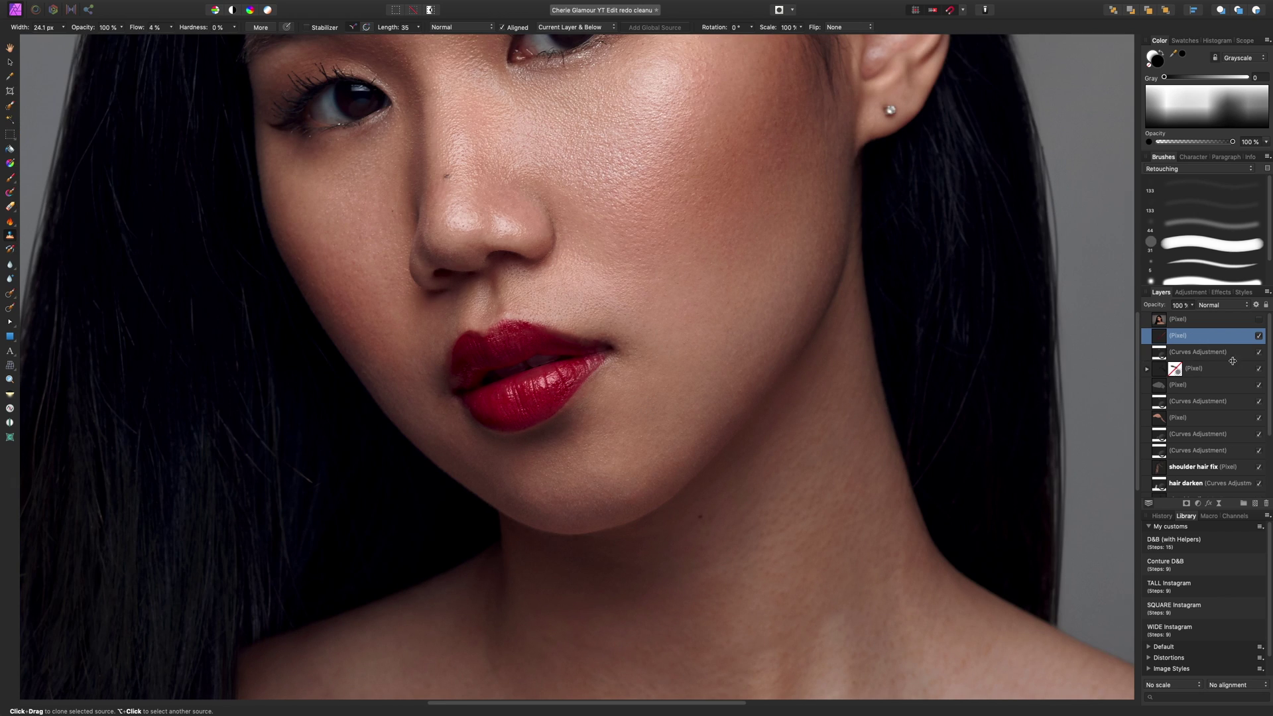
click(1259, 338)
click(1259, 337)
click(1259, 338)
click(1260, 337)
Clone darker red lip texture over the specks and uneven patches on the right half of the upper lip.
key(super+plus)
key(super+plus)
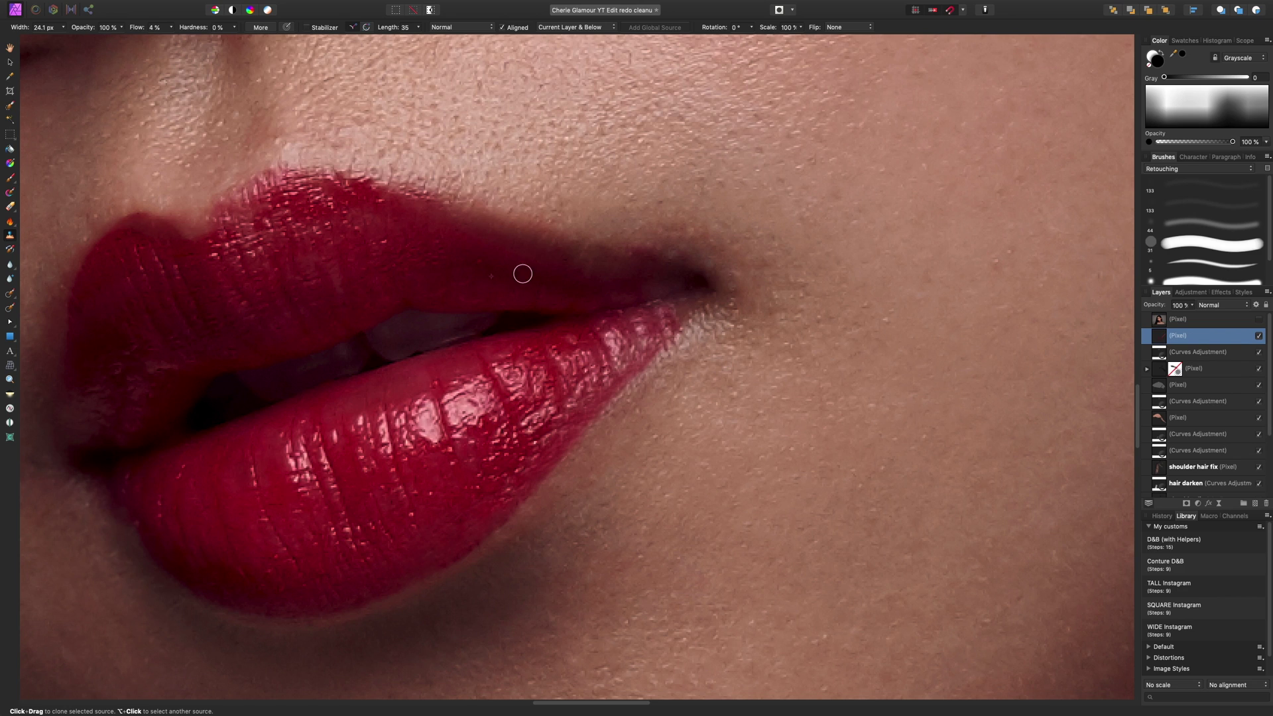
alt+click(583, 278)
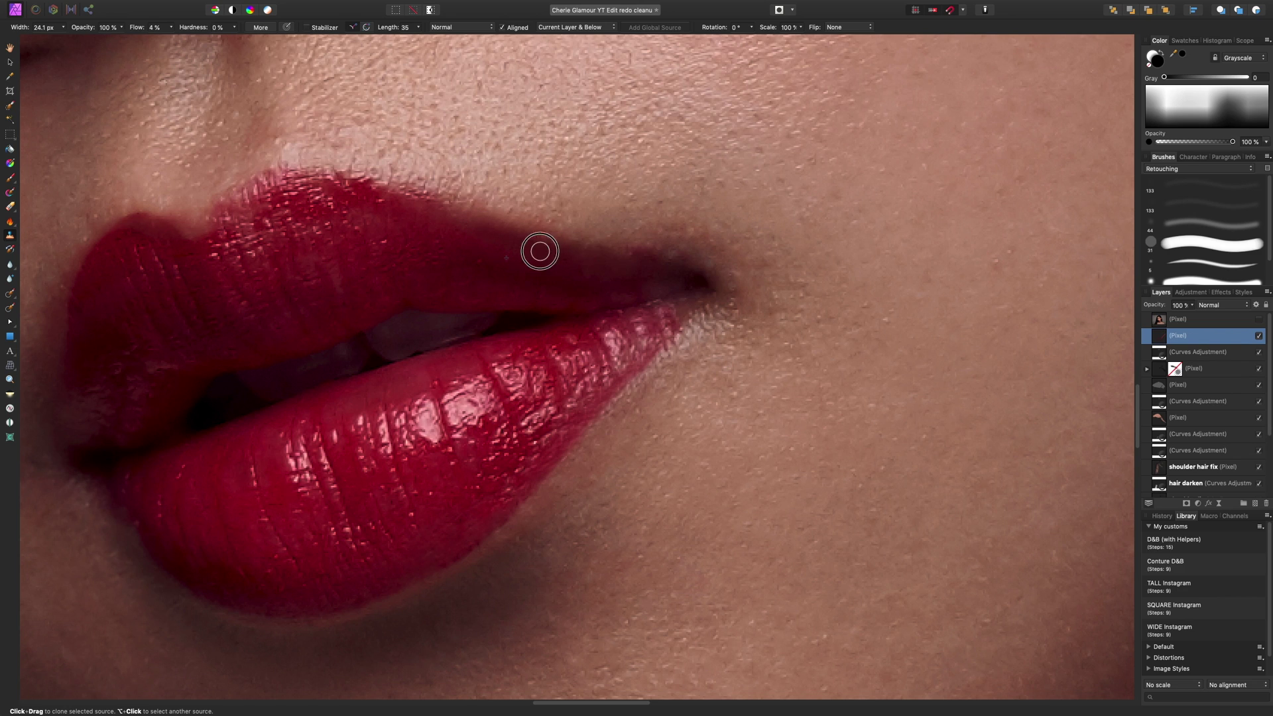
alt+click(549, 271)
alt+click(512, 274)
mouse_move(519, 262)
mouse_down()
mouse_move(524, 250)
mouse_move(418, 212)
mouse_move(583, 270)
mouse_up()
Clone along the upper lip's outer edge toward the right mouth corner, enlarging the brush to 27.8 px.
alt+click(454, 234)
alt+click(454, 240)
alt+click(456, 244)
alt+click(537, 279)
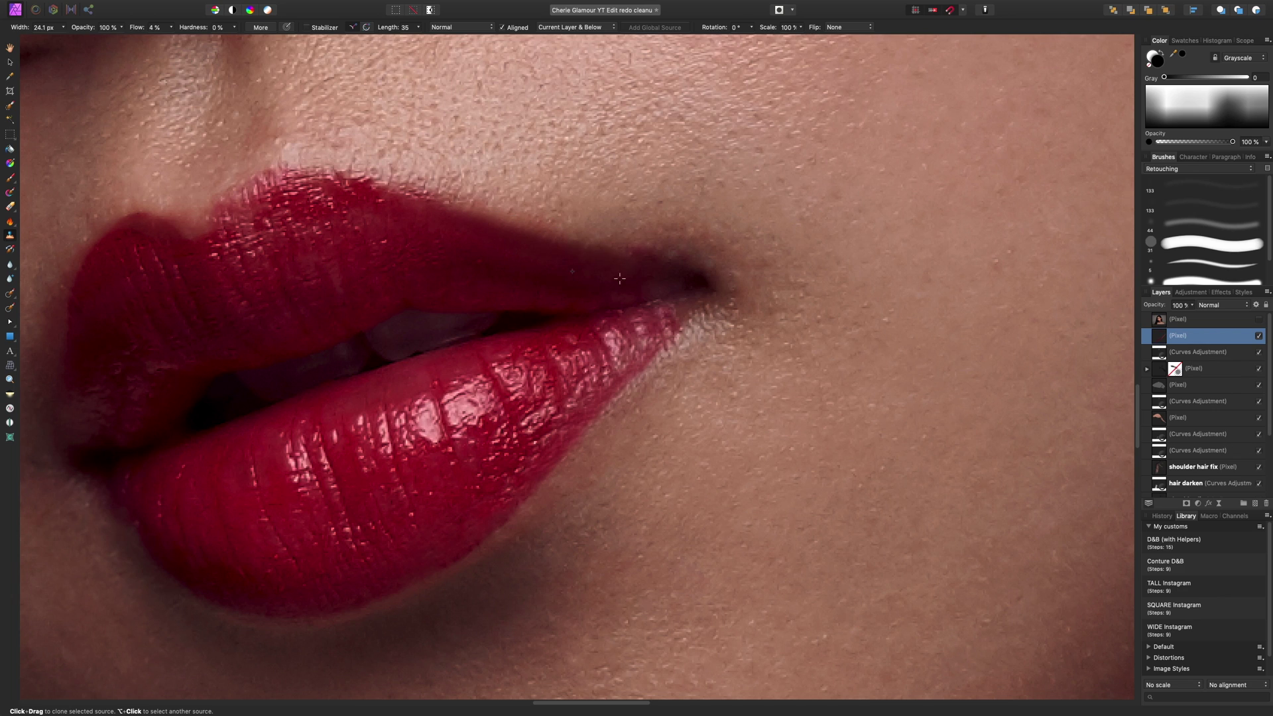
alt+click(661, 286)
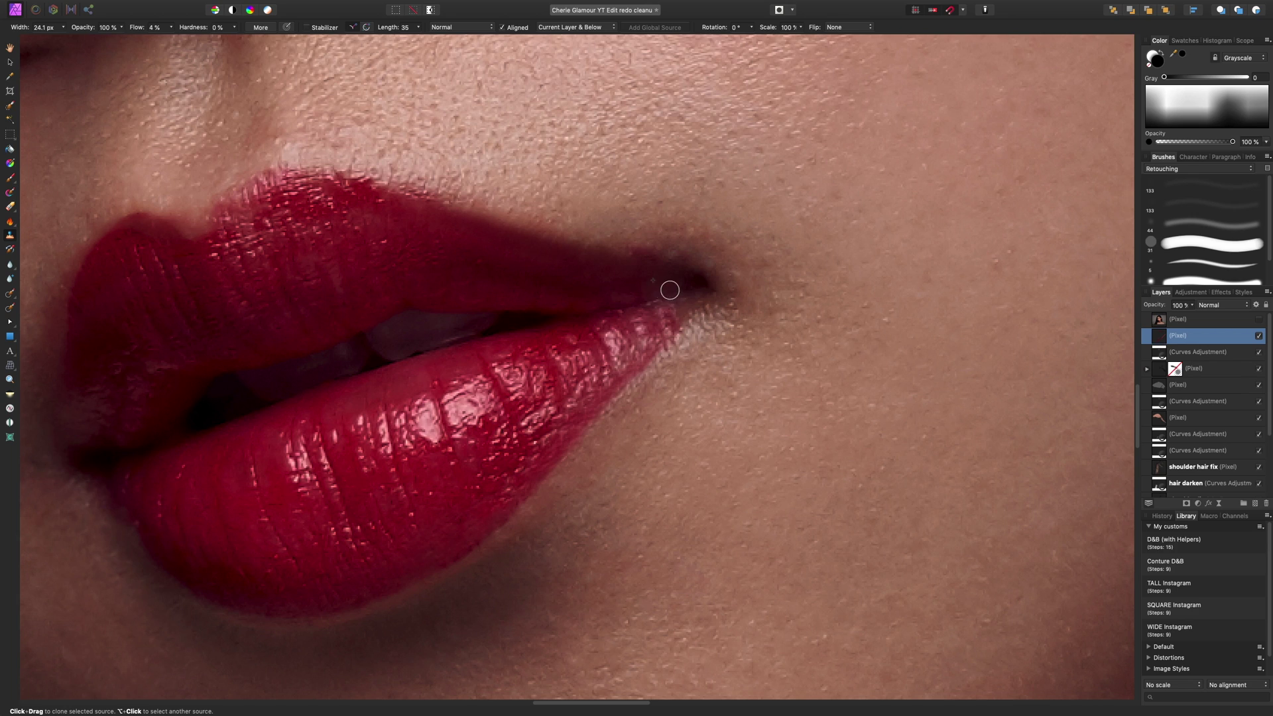
alt+click(589, 288)
key(bracketright)
drag(618, 260, 487, 218)
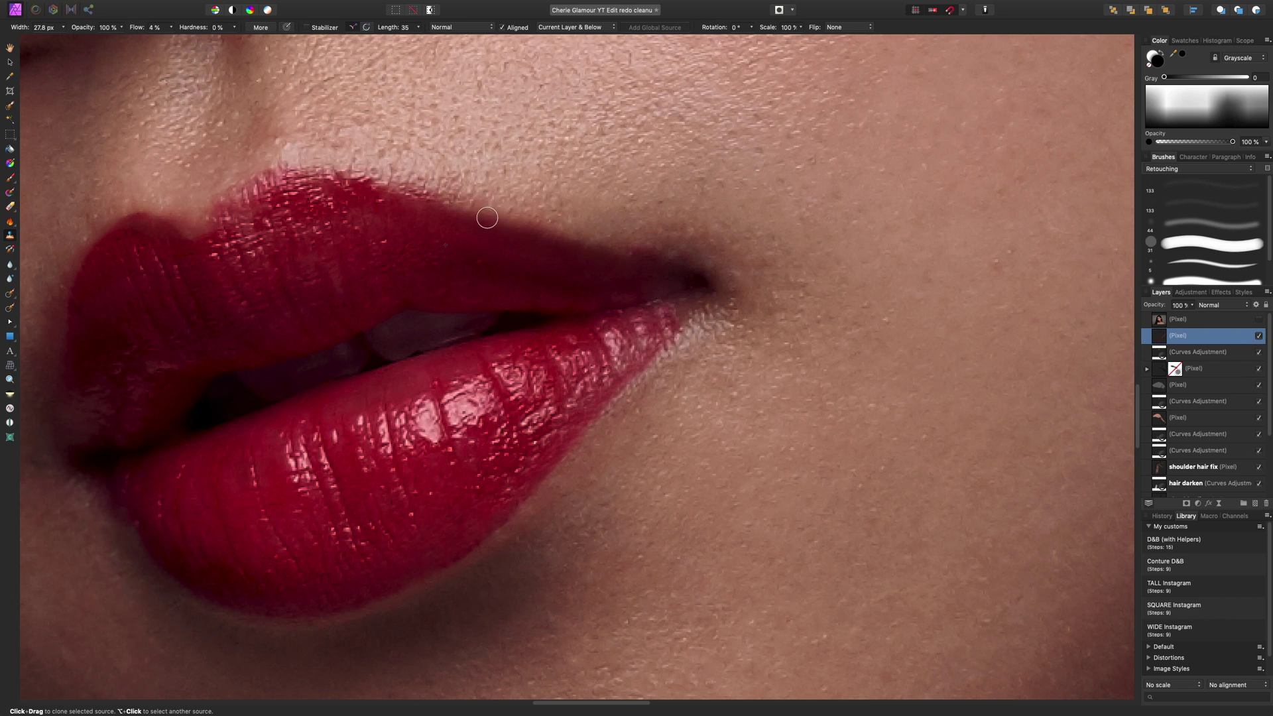
alt+click(513, 241)
Clone clean lip texture over the bright specks beside the Cupid's bow on the upper lip.
scroll(314, 213, left, 5)
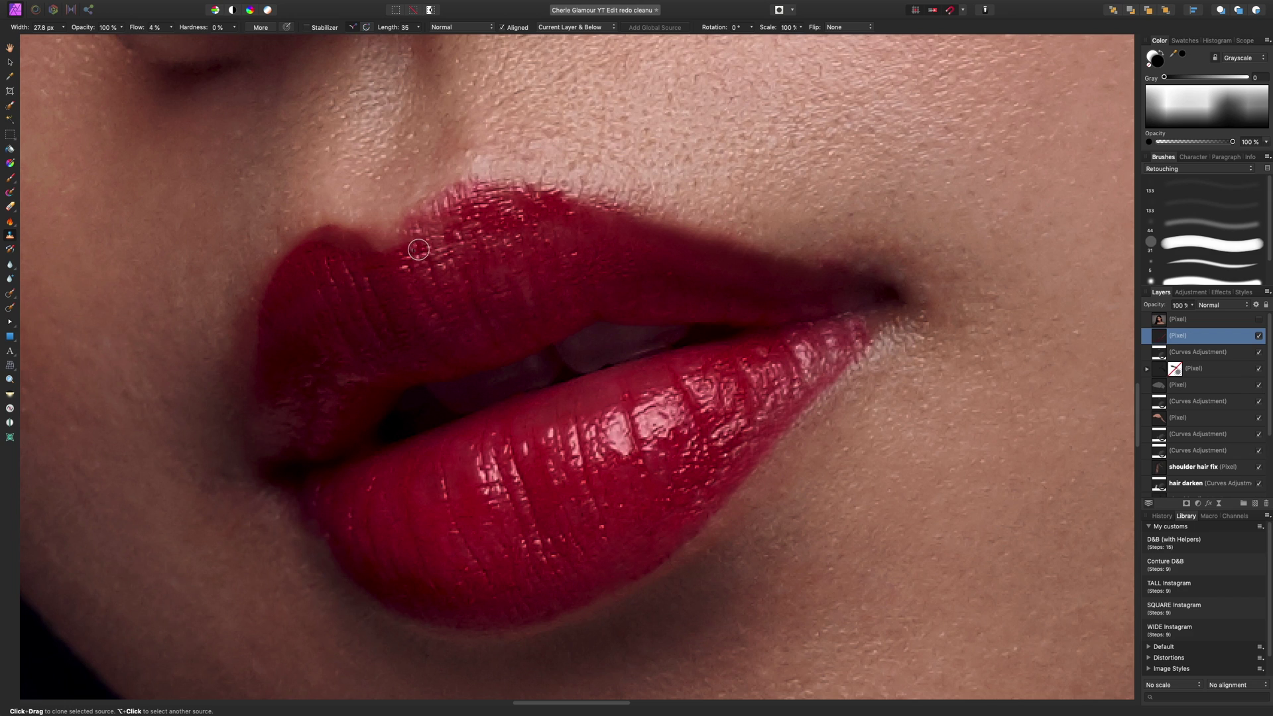
mouse_move(417, 249)
mouse_down()
mouse_move(451, 238)
mouse_move(460, 211)
mouse_move(443, 203)
mouse_move(443, 229)
mouse_move(424, 211)
mouse_move(421, 225)
mouse_move(462, 198)
mouse_move(427, 208)
mouse_move(429, 241)
mouse_up()
alt+click(459, 214)
alt+click(450, 233)
alt+click(458, 213)
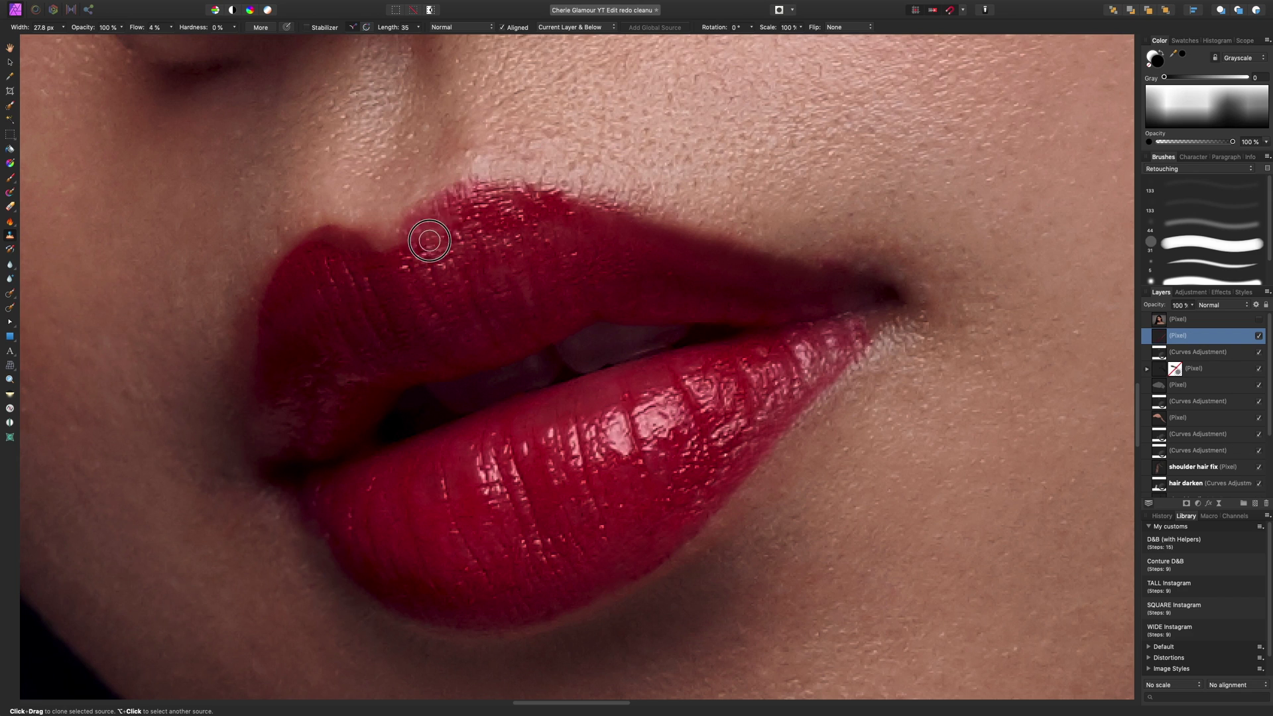
alt+click(380, 268)
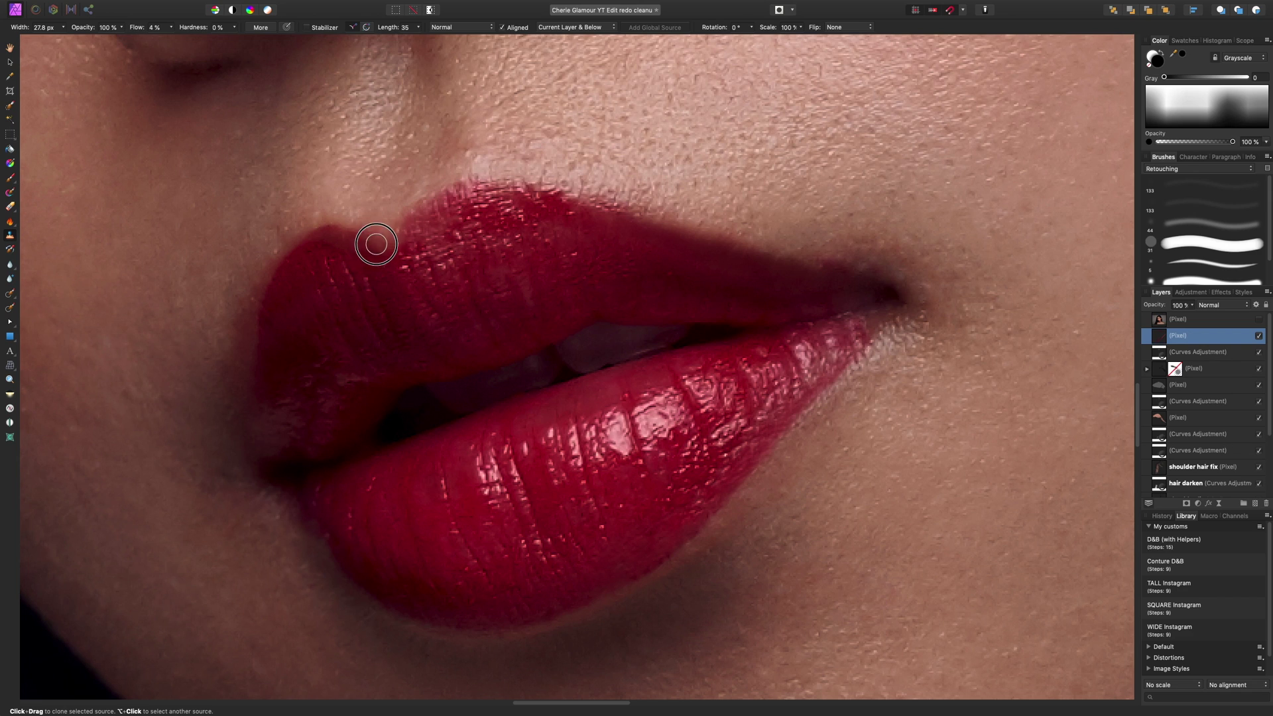
mouse_move(369, 245)
mouse_down()
mouse_move(356, 270)
mouse_move(321, 256)
mouse_move(337, 241)
mouse_move(360, 256)
mouse_move(324, 245)
mouse_move(334, 259)
mouse_up()
alt+click(315, 259)
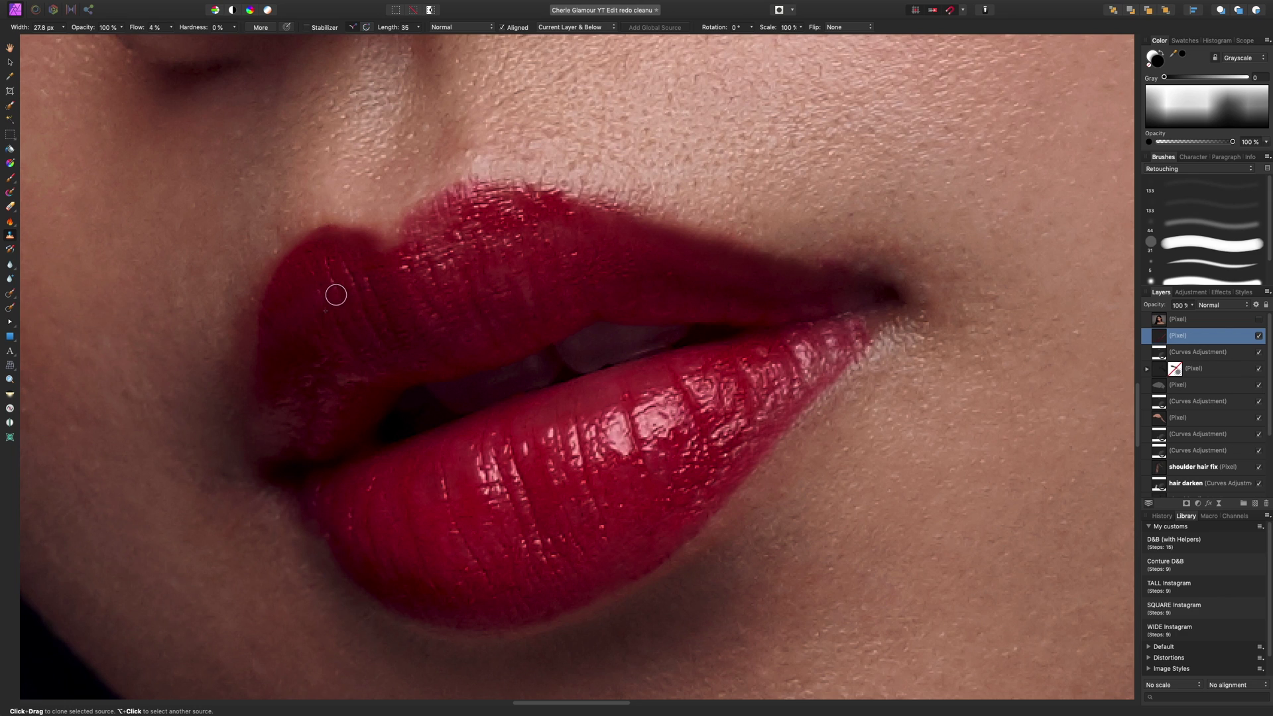
key(super+z)
key(super+z)
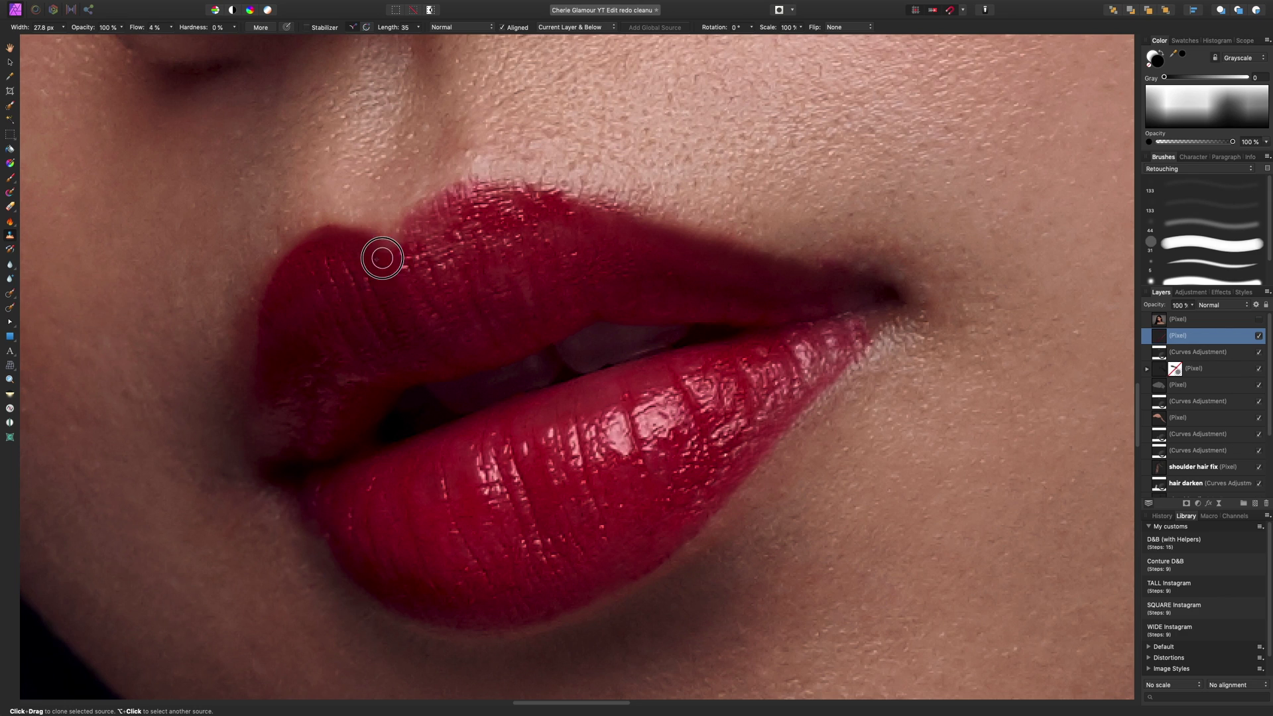
Clone over the shiny highlights in the middle of the upper lip, using a smaller brush toward its inner edge.
alt+click(500, 220)
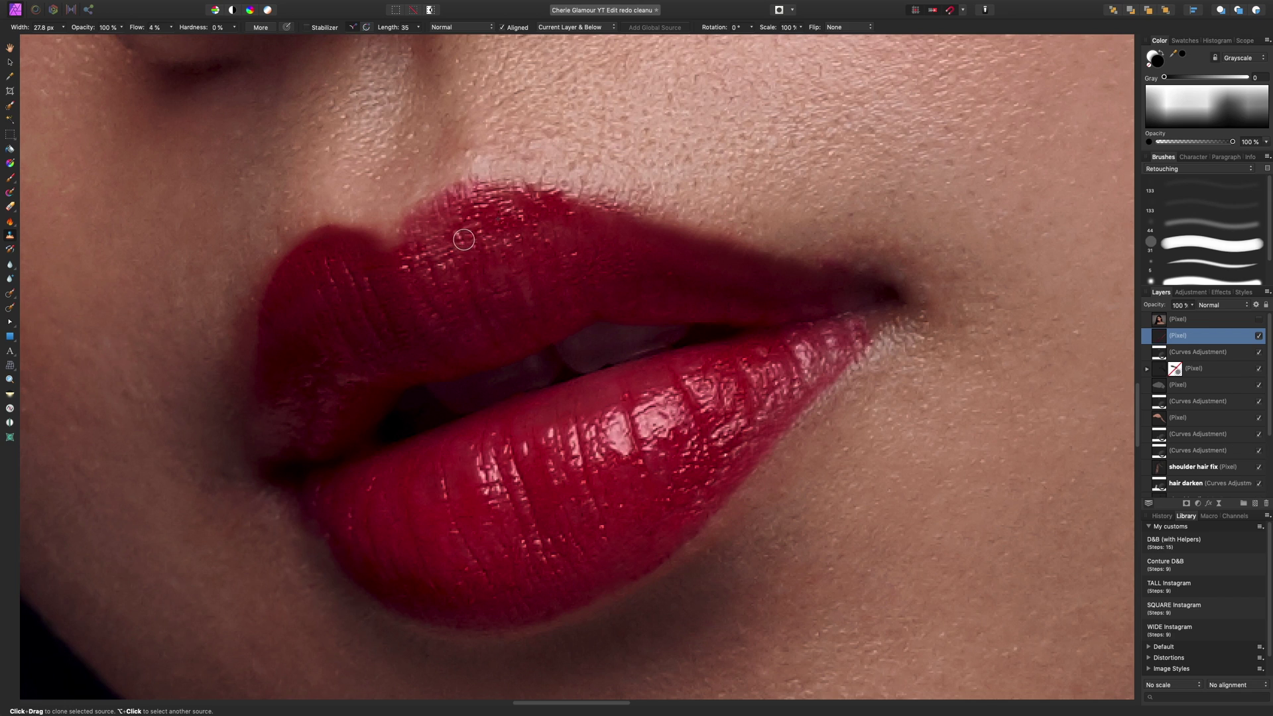
mouse_move(456, 237)
mouse_down()
mouse_move(432, 255)
mouse_move(437, 270)
mouse_up()
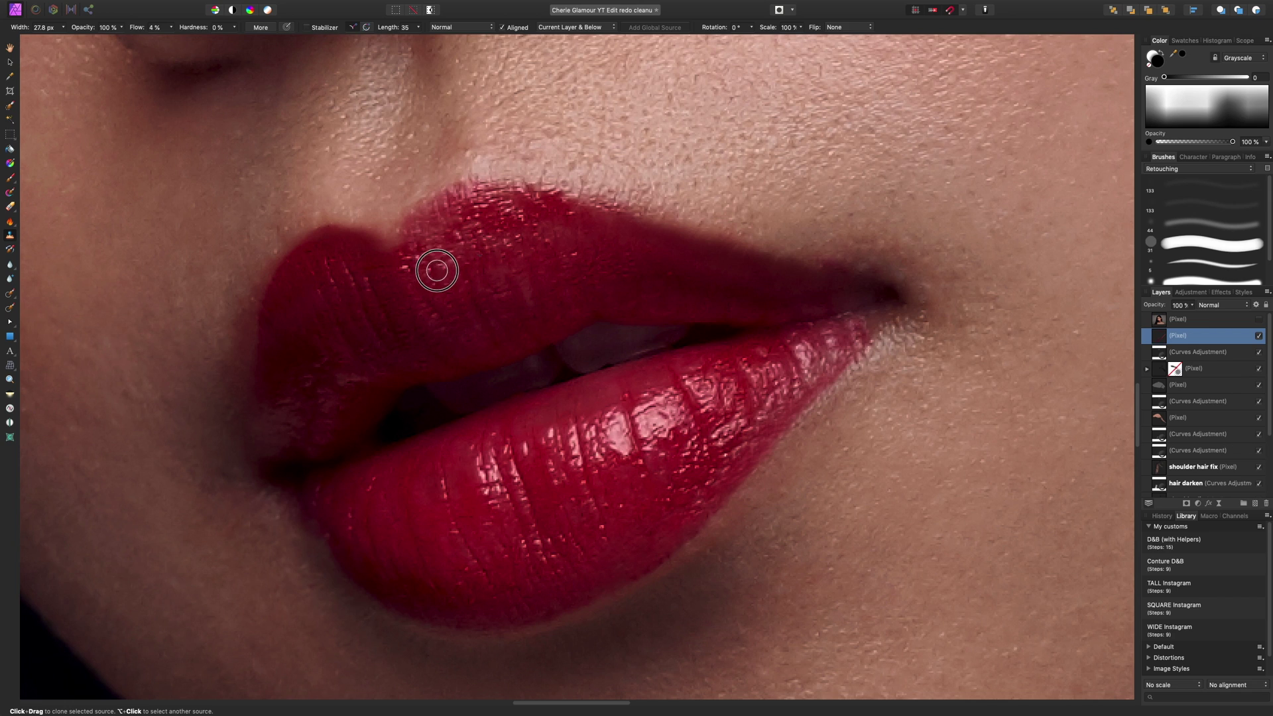
alt+click(524, 281)
key(bracketleft)
key(bracketleft)
drag(522, 312, 530, 299)
Clone dark red texture over the pale patches at the upper lip's left end, finishing with a 21.6 px brush.
alt+click(344, 361)
drag(348, 376, 353, 381)
key(bracketright)
key(])
key(])
mouse_move(278, 410)
mouse_down()
mouse_move(293, 409)
mouse_move(277, 432)
mouse_move(266, 424)
mouse_move(282, 445)
mouse_move(281, 363)
mouse_move(259, 439)
mouse_move(262, 421)
mouse_move(264, 407)
mouse_move(271, 447)
mouse_move(279, 418)
mouse_move(277, 446)
mouse_move(426, 426)
mouse_move(436, 452)
mouse_move(282, 448)
mouse_up()
alt+click(278, 377)
key(bracketleft)
alt+click(277, 366)
key([)
key([)
alt+click(275, 435)
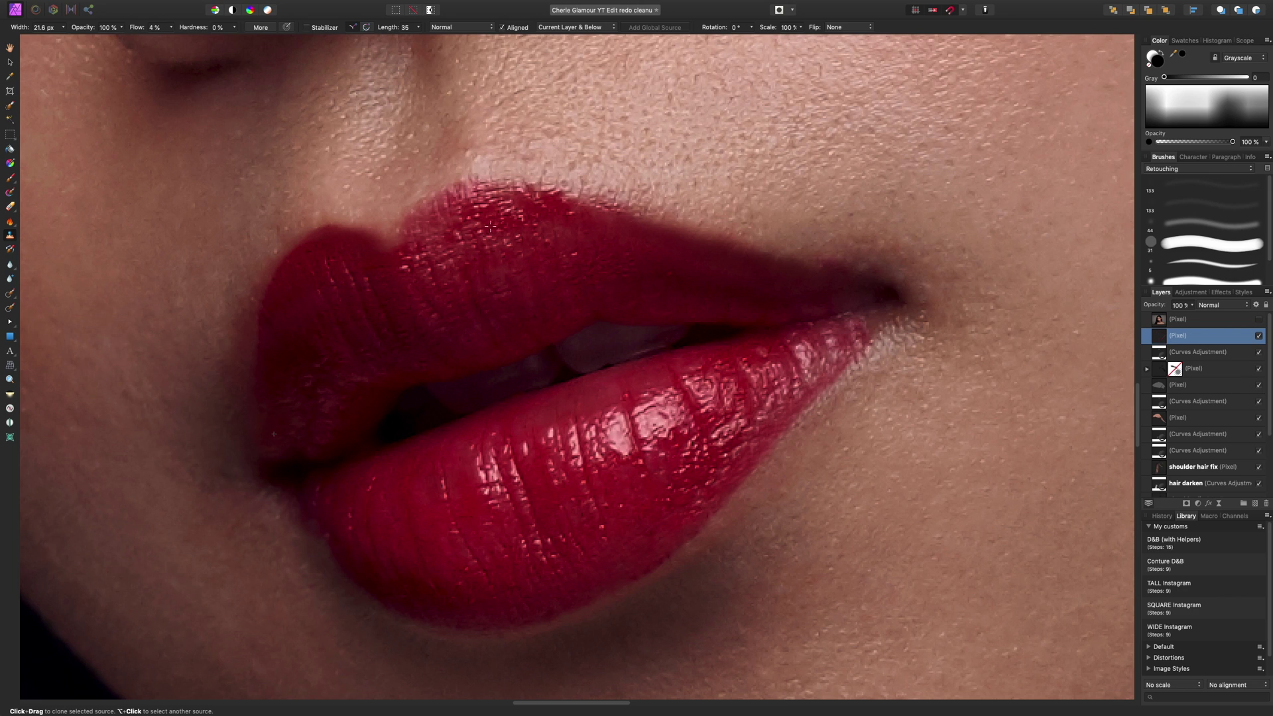
Clone along the dip of the Cupid's bow to even its edge and enlarge the brush to 28.5 px.
mouse_move(405, 240)
mouse_down()
mouse_move(431, 211)
mouse_move(431, 229)
mouse_move(384, 244)
mouse_move(395, 253)
mouse_move(358, 258)
mouse_up()
alt+click(396, 254)
key(bracketright)
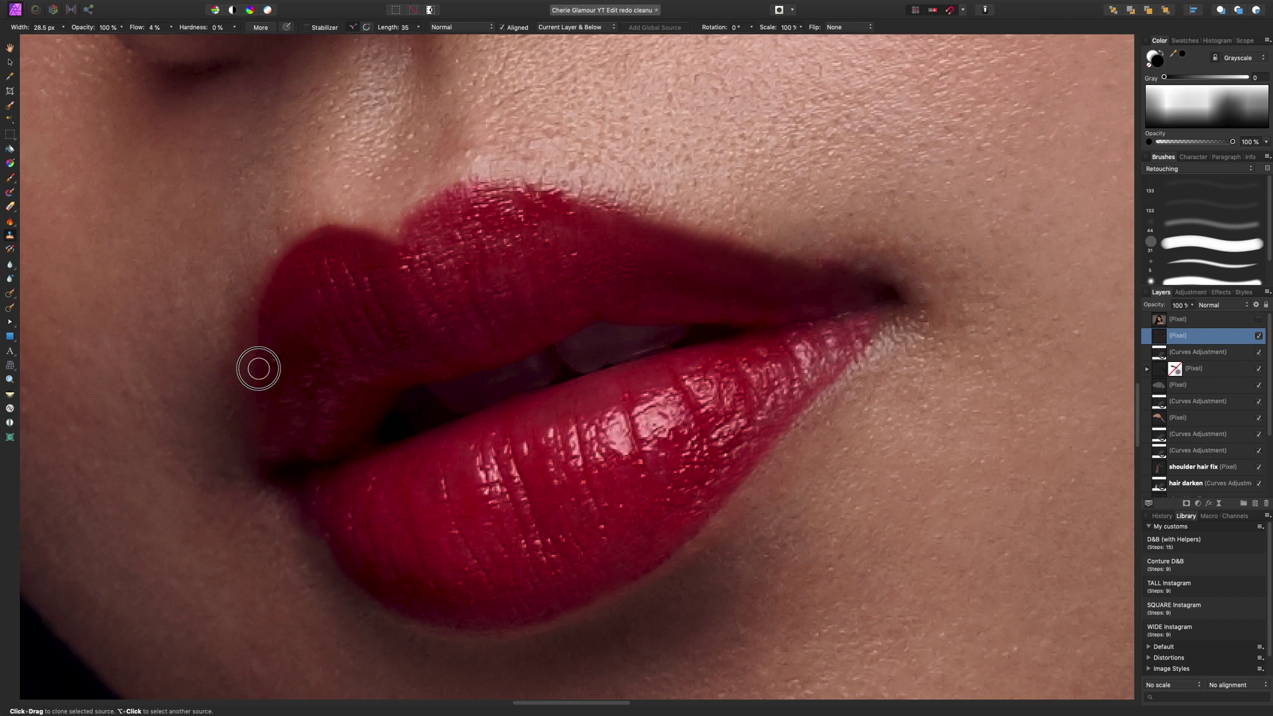
Compare the retouched lips with the cloning layer hidden and shown, in the lower face and the full portrait.
key(super+minus)
key(super+minus)
key(super+minus)
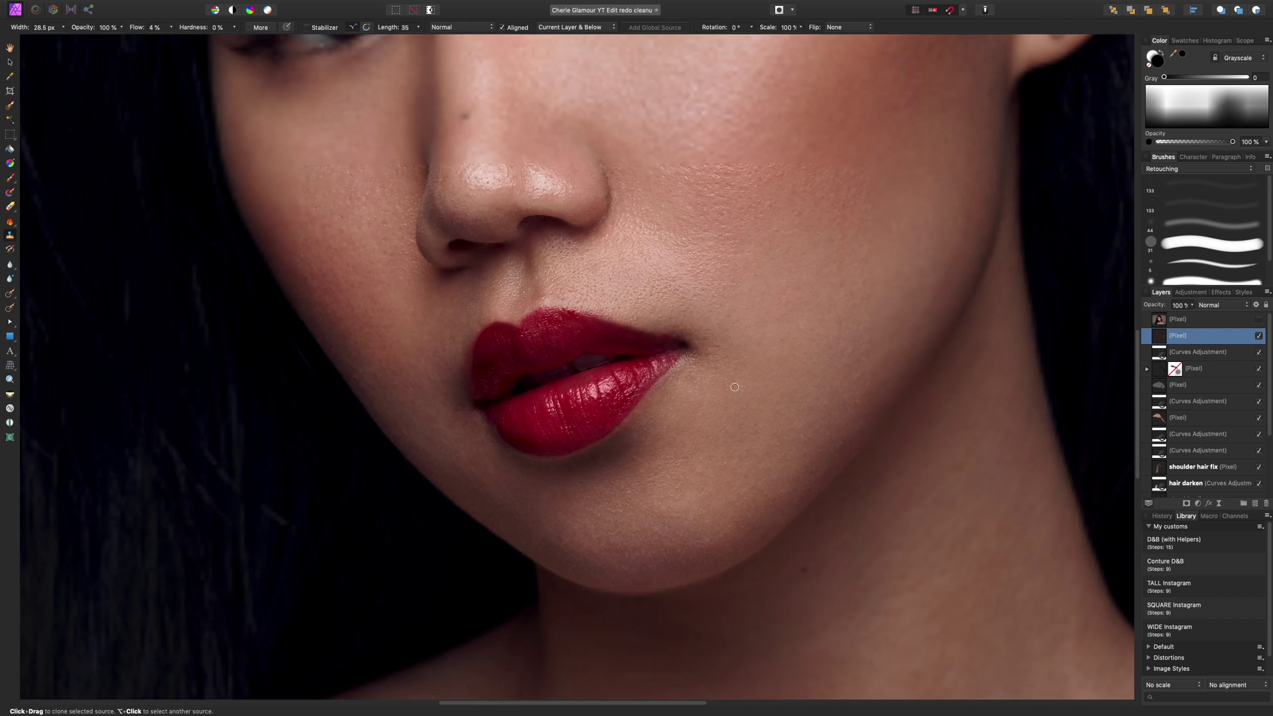
scroll(682, 106, down, 2)
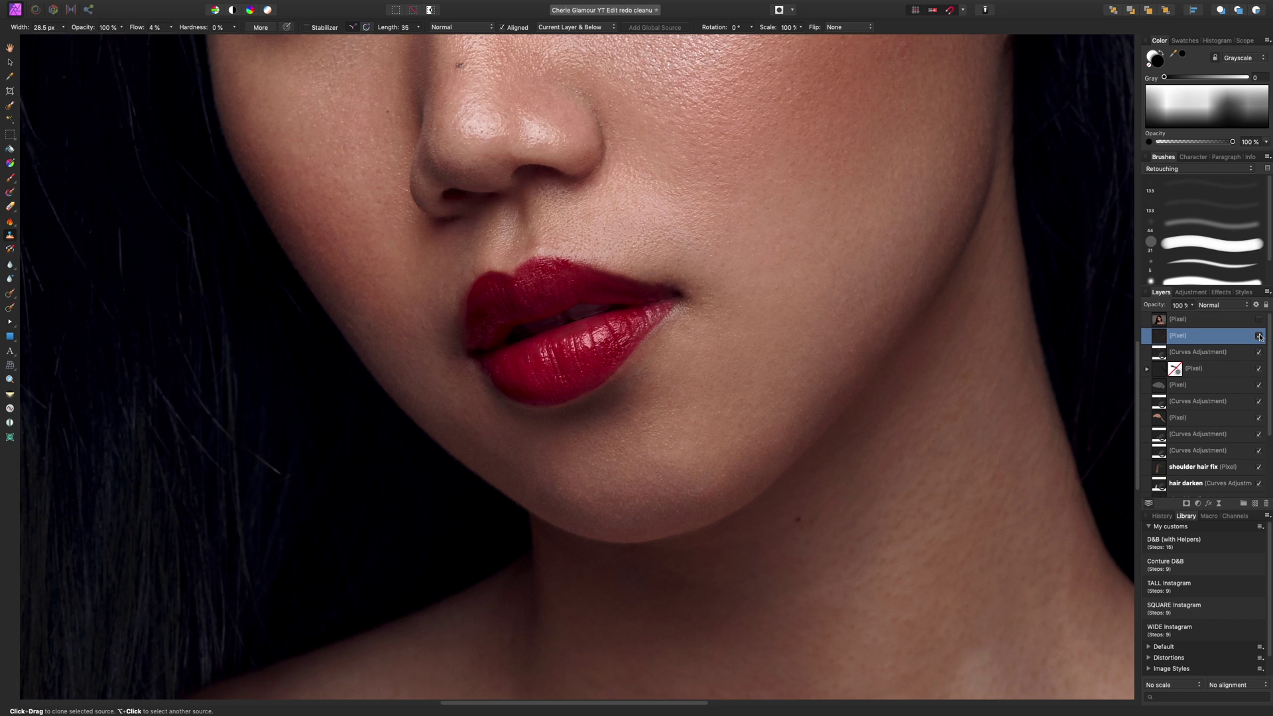
click(1260, 336)
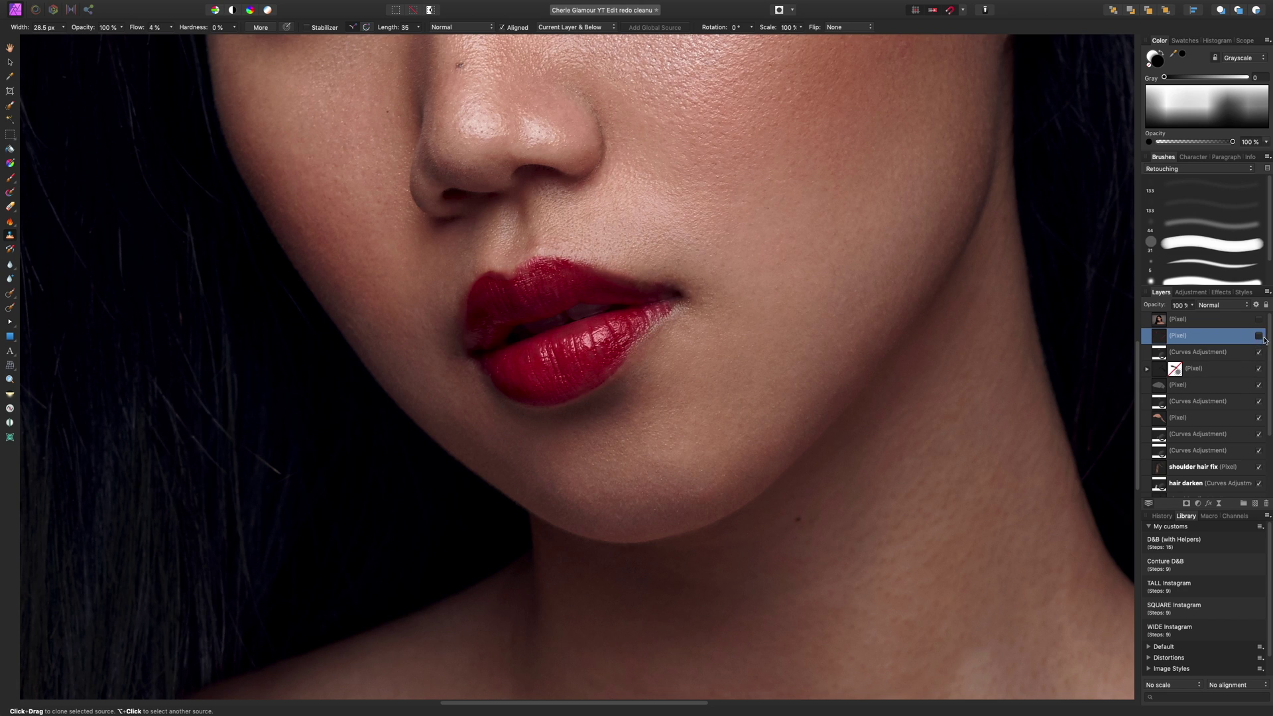
click(1262, 337)
key(super+0)
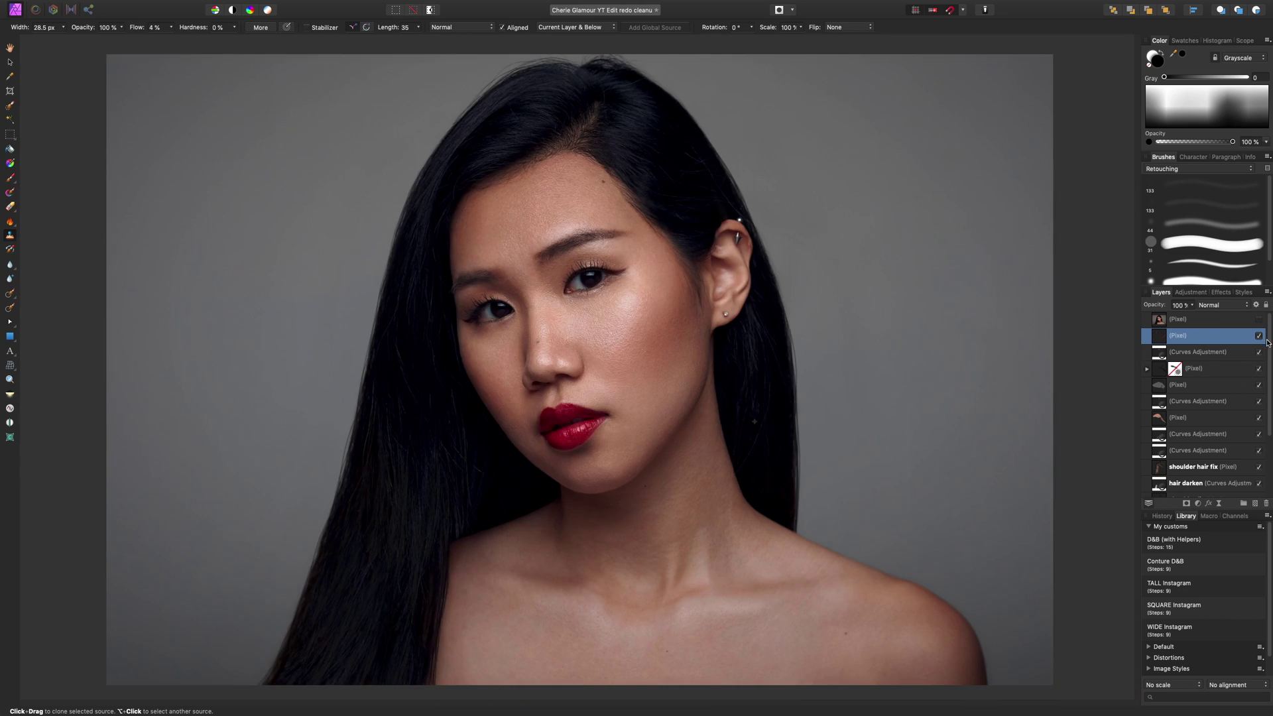
click(1259, 337)
click(1261, 339)
Clone along the lower lip's right edge up toward the mouth corner with the 28.5 px brush.
key(super+plus)
key(super+plus)
key(super+plus)
key(super+plus)
key(super+plus)
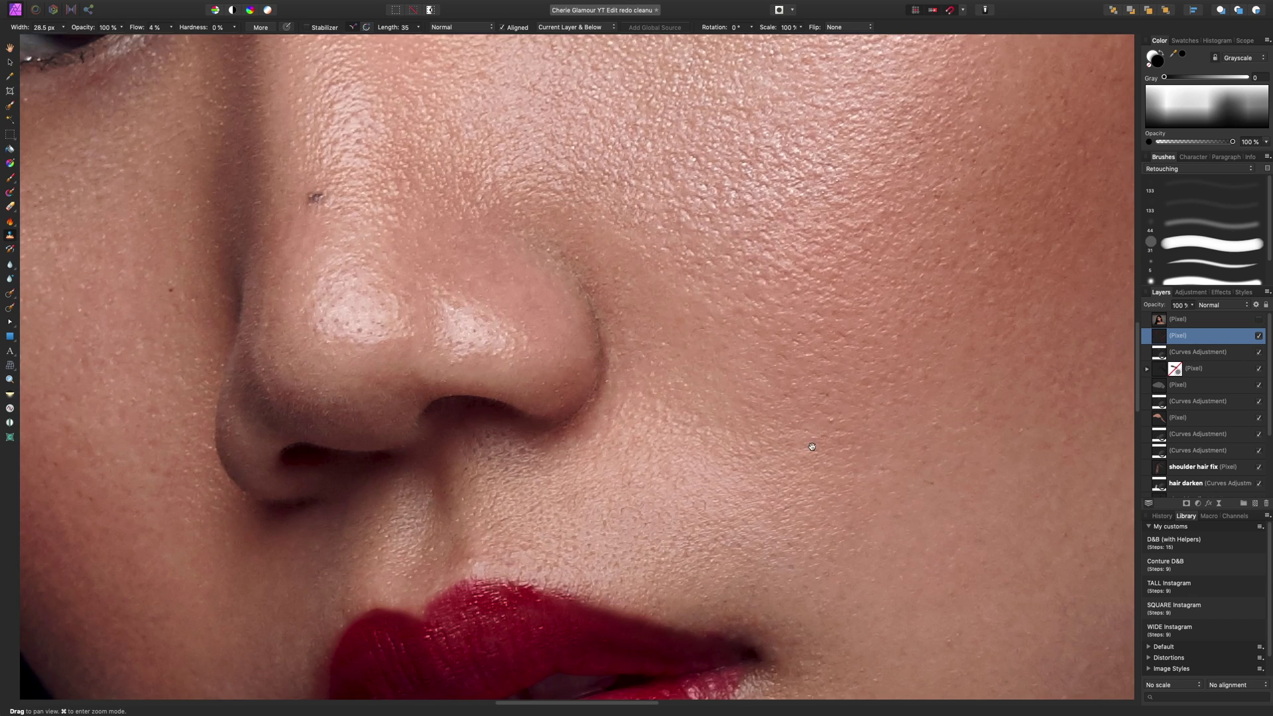
drag(820, 492, 674, 39)
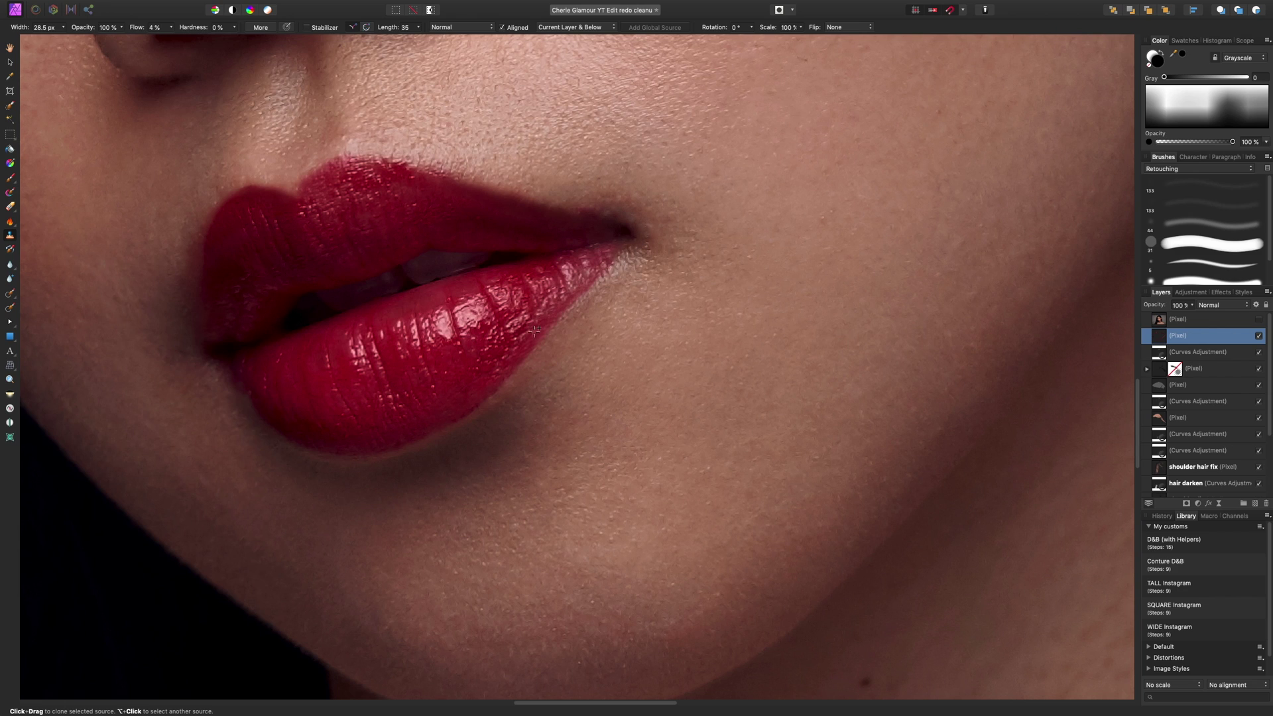
mouse_move(544, 327)
mouse_down()
mouse_move(615, 252)
mouse_move(522, 348)
mouse_move(623, 251)
mouse_move(581, 291)
mouse_move(602, 272)
mouse_move(593, 265)
mouse_move(604, 269)
mouse_move(491, 390)
mouse_move(617, 259)
mouse_move(579, 279)
mouse_move(586, 264)
mouse_move(610, 293)
mouse_up()
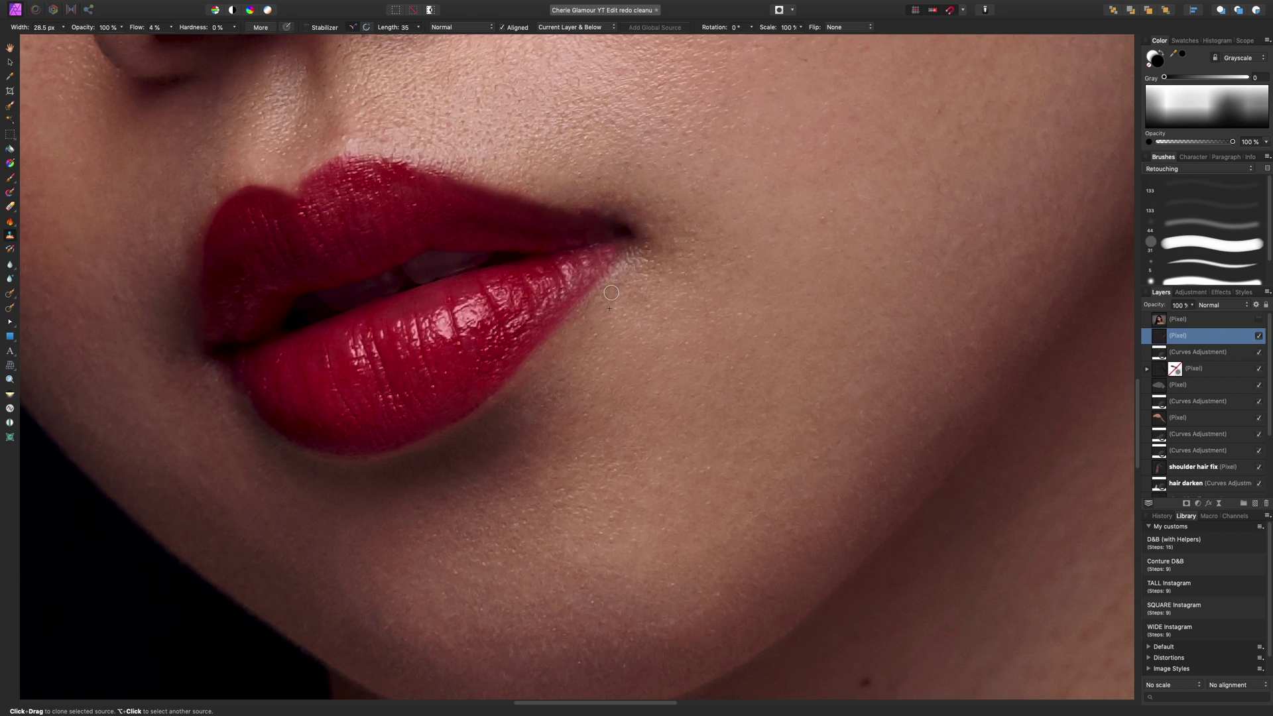
Reduce the clone brush to 20.6 px and refine the upper lip's outer edge near the right mouth corner.
alt+click(590, 214)
key(bracketleft)
key(bracketleft)
drag(587, 213, 574, 212)
alt+click(566, 209)
alt+click(566, 209)
drag(581, 218, 506, 199)
alt+click(588, 213)
alt+click(572, 203)
Toggle the cloning layer's visibility repeatedly to compare the mouth before and after in a wider view.
click(1259, 337)
key(super+minus)
key(super+minus)
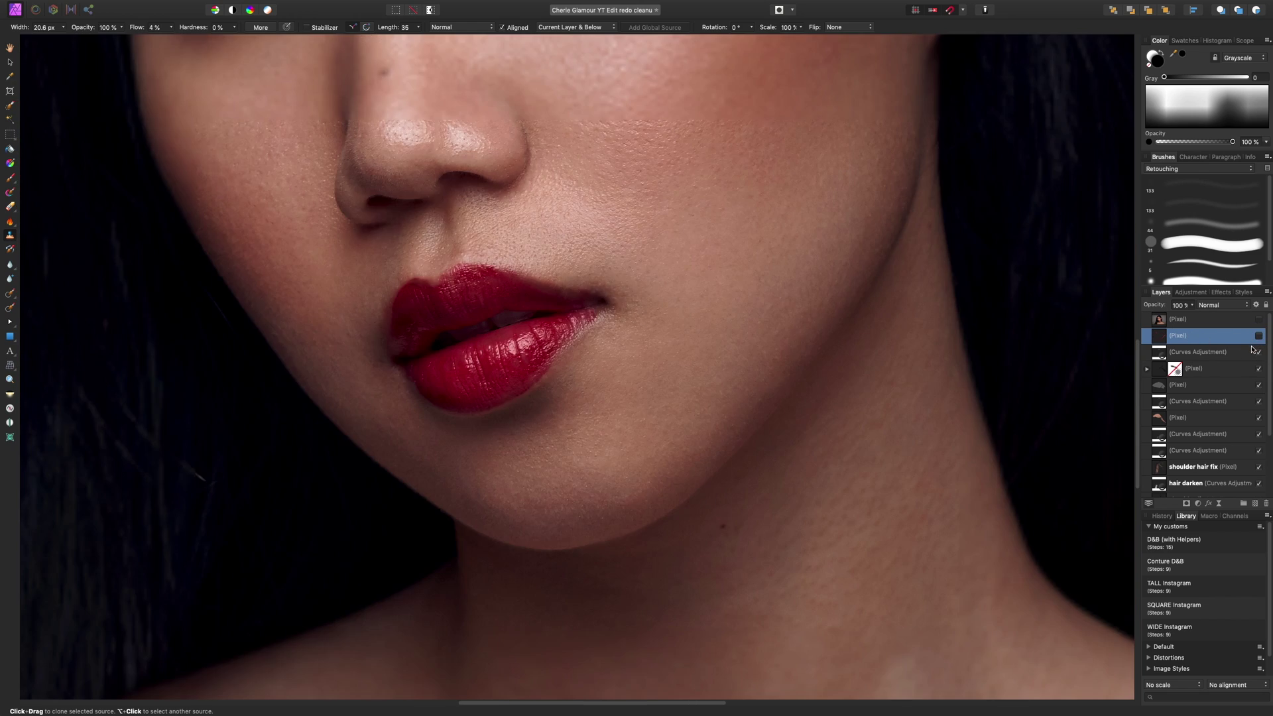
click(1259, 336)
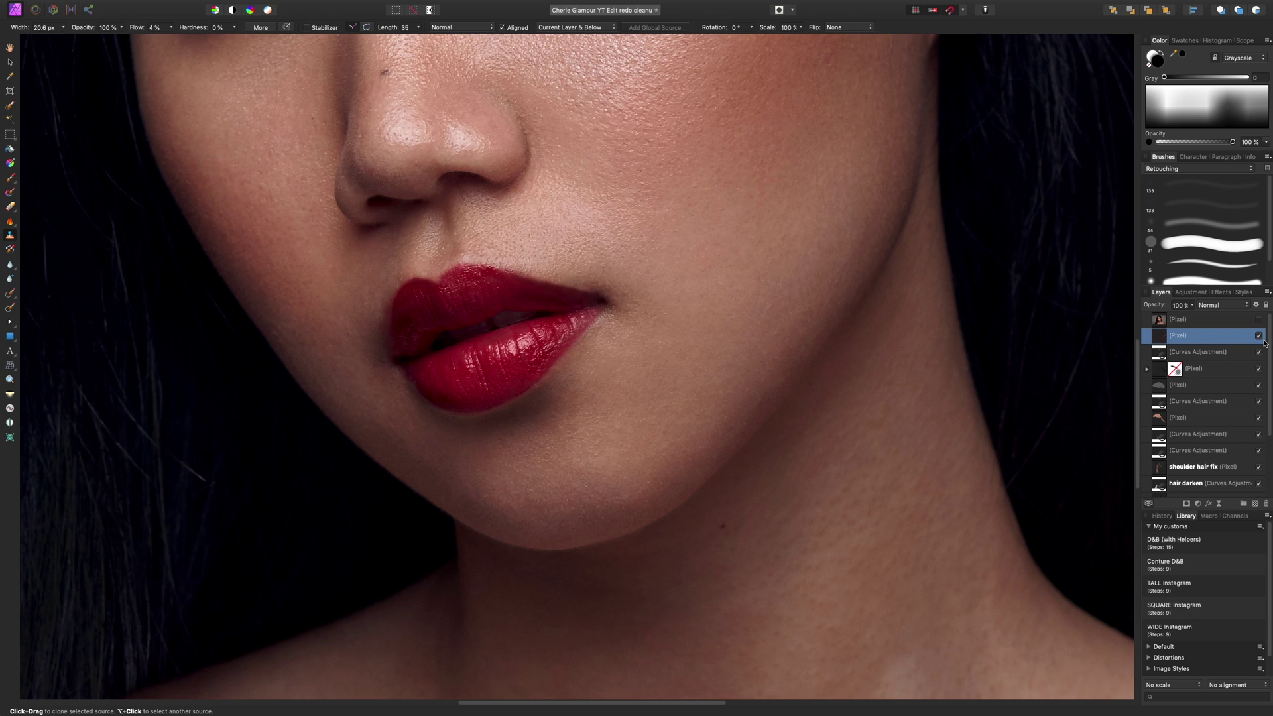
click(1260, 338)
click(1259, 338)
click(1259, 338)
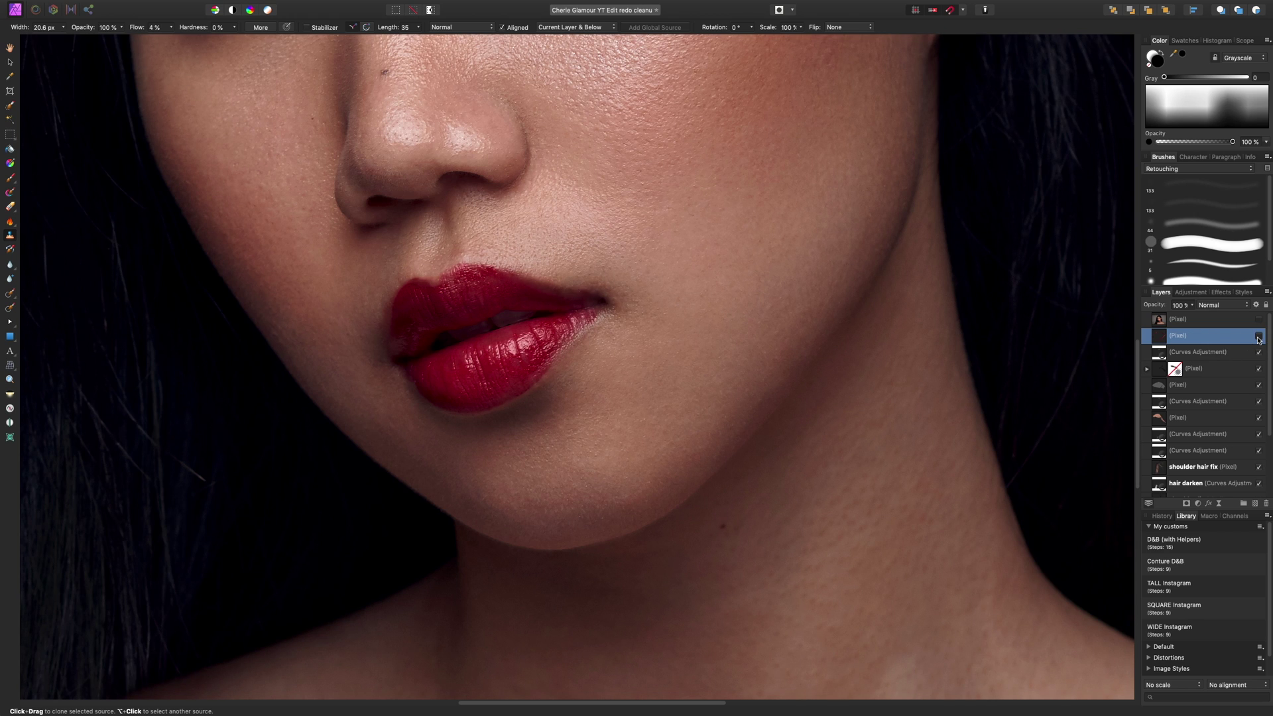
click(1258, 337)
Set the clone brush to 100% hardness and 11.8 px width and clone away the speck on the upper lip's right half.
scroll(552, 317, up, 5)
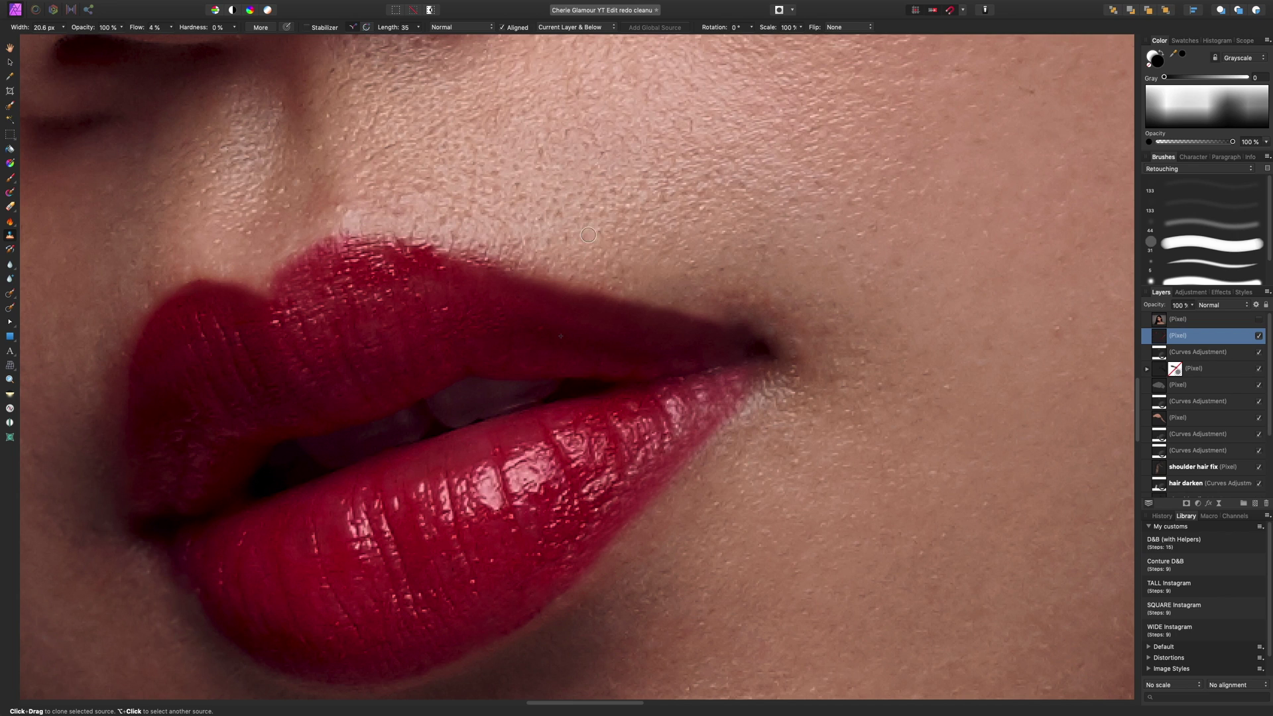
key(bracketright)
key(bracketright)
key(bracketright)
alt+click(498, 321)
drag(234, 28, 373, 57)
key(bracketleft)
key(bracketleft)
key(bracketleft)
key(bracketleft)
key(bracketleft)
mouse_move(563, 327)
mouse_down()
mouse_move(580, 307)
mouse_move(604, 321)
mouse_move(583, 327)
mouse_move(594, 340)
mouse_move(560, 337)
mouse_move(586, 364)
mouse_move(611, 319)
mouse_move(579, 336)
mouse_up()
alt+click(560, 336)
Check the lips before and after cloning by hiding and showing the cloning layer.
key(super+minus)
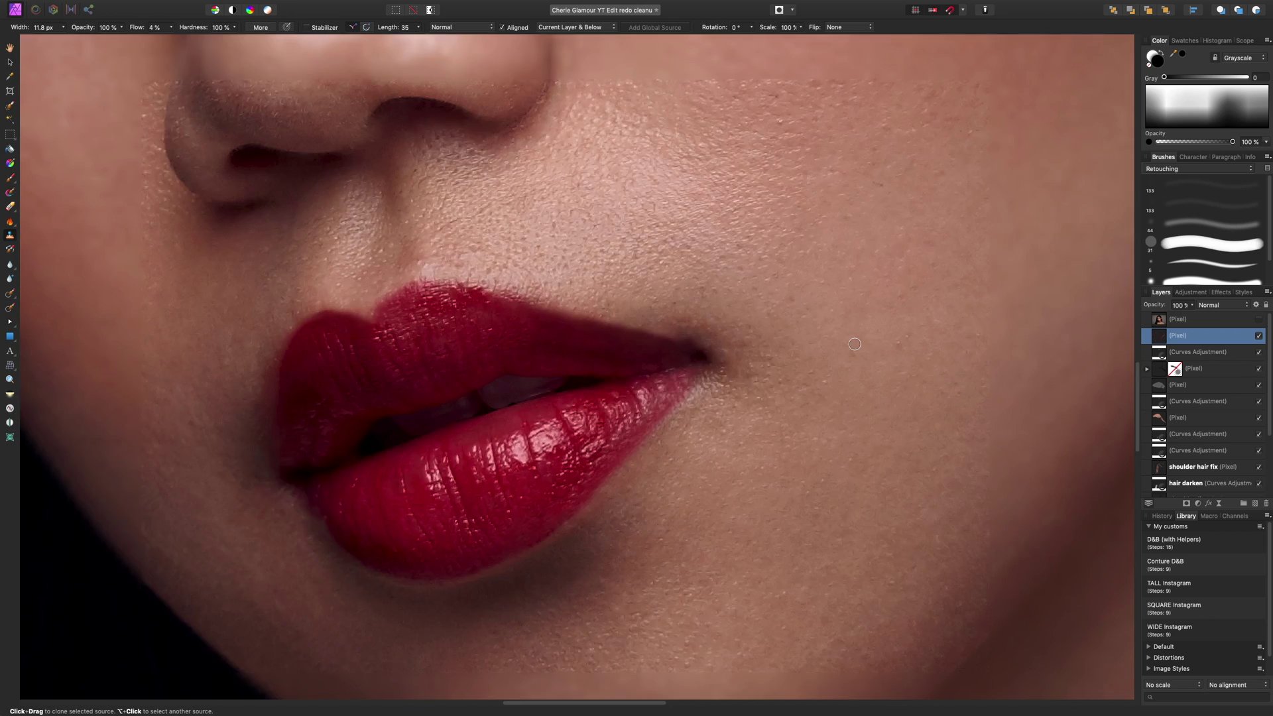
click(1259, 337)
click(1259, 337)
click(1259, 338)
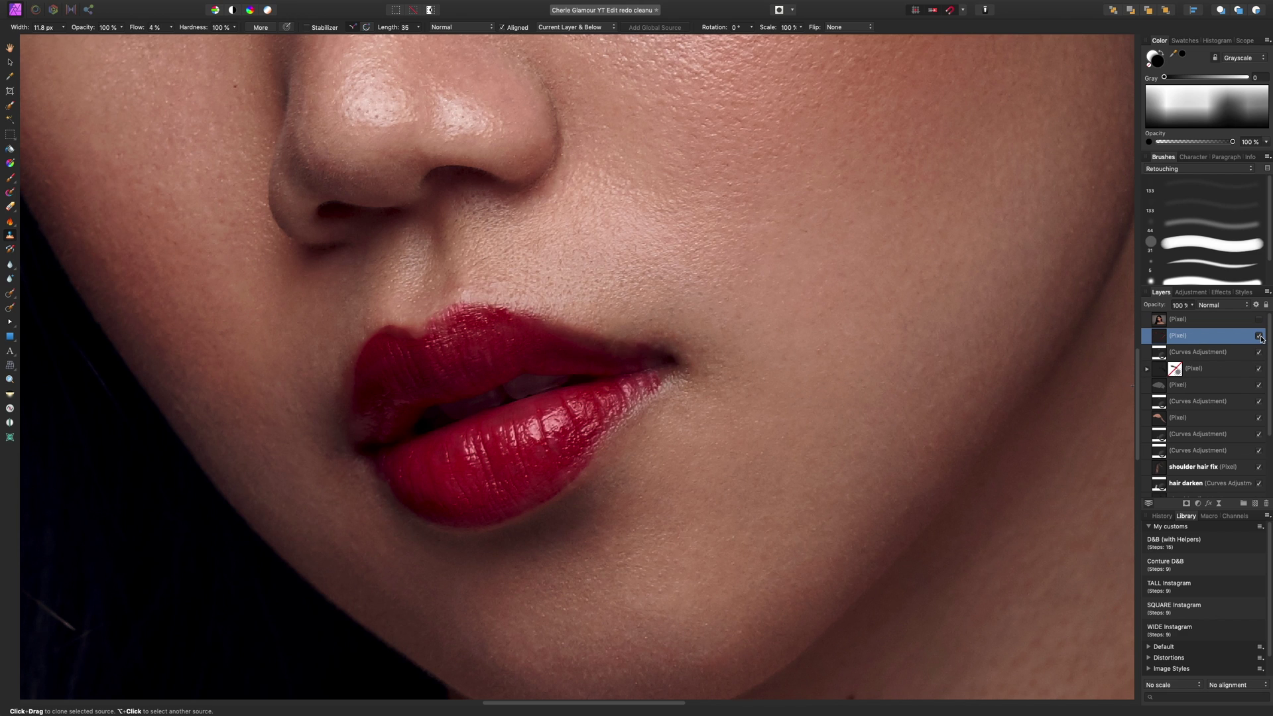
click(1259, 337)
Clone along the upper lip's outer edge right of its peak with a 13.6 px brush to sharpen the line.
key(super+plus)
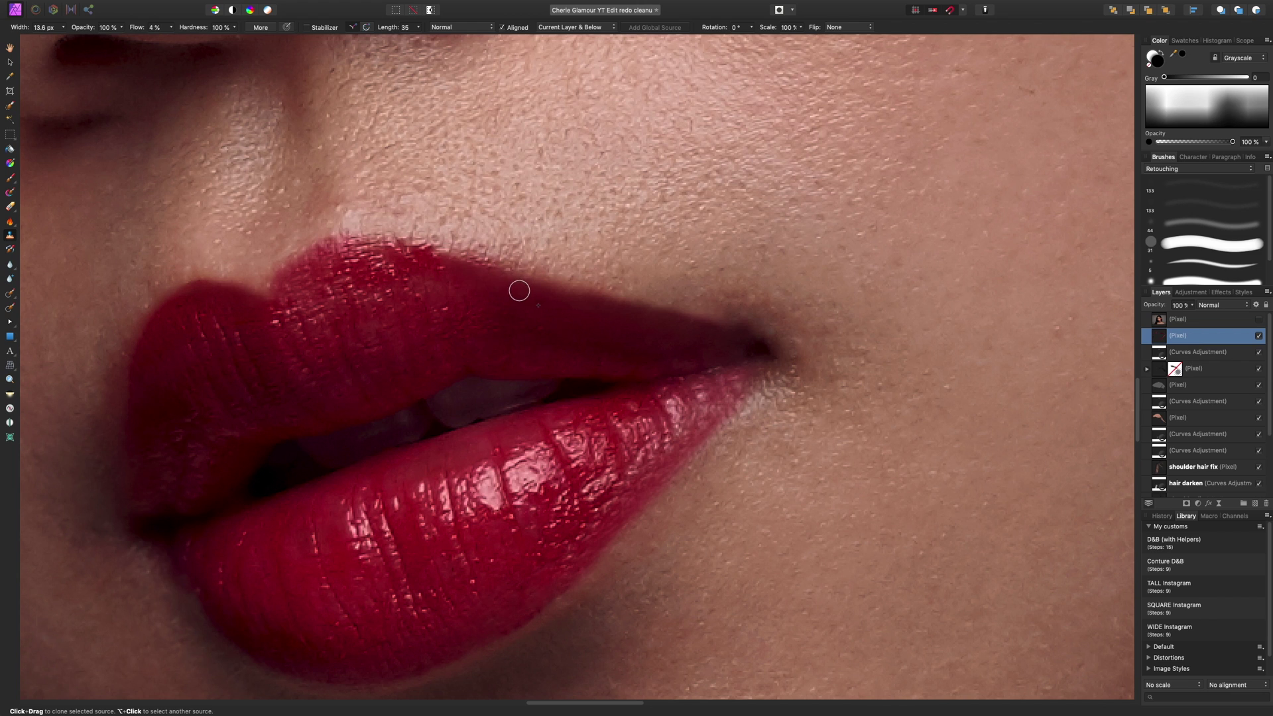
alt+click(607, 311)
drag(579, 305, 557, 296)
Compare the sharpened upper lip line with the original by toggling the cloning layer's visibility.
key(super+minus)
key(super+minus)
key(super+minus)
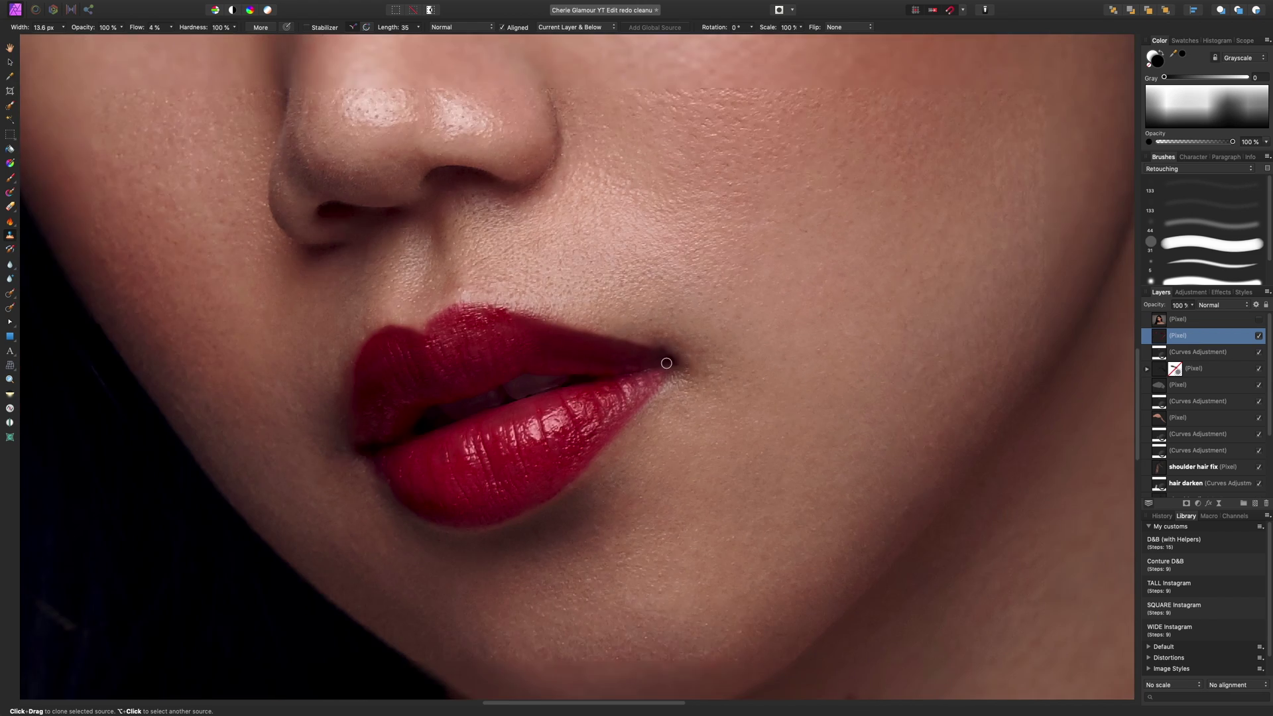
click(1258, 336)
click(1259, 336)
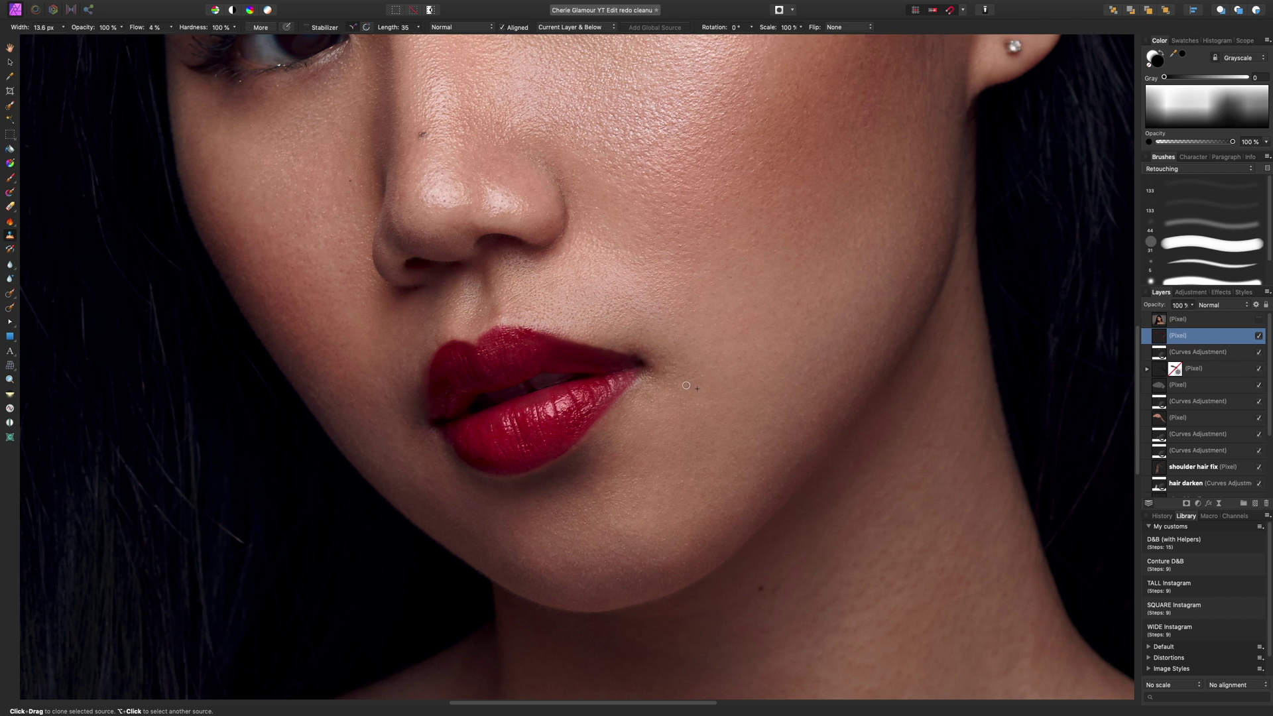
Clone over the uneven texture on the upper lip's left side and enlarge the brush to 18 px.
scroll(577, 365, up, 3)
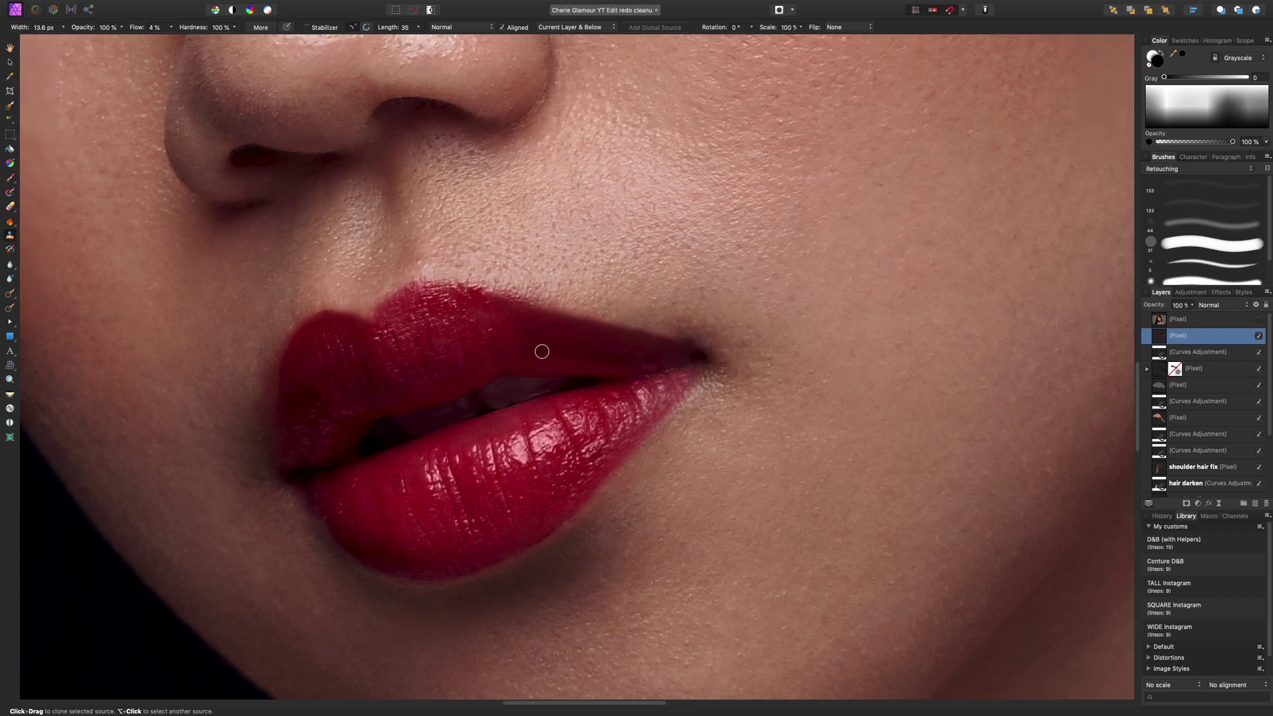
alt+click(325, 379)
drag(308, 383, 299, 392)
key(])
alt+click(482, 328)
drag(529, 339, 543, 339)
key(super+z)
Lower the clone flow to 1% and blend the tones across the right half of the upper lip.
click(171, 29)
drag(171, 38, 168, 37)
mouse_move(555, 348)
mouse_down()
mouse_move(506, 332)
mouse_move(569, 340)
mouse_move(552, 367)
mouse_move(584, 359)
mouse_move(547, 349)
mouse_move(603, 365)
mouse_move(556, 347)
mouse_move(601, 359)
mouse_move(521, 353)
mouse_up()
alt+click(552, 366)
mouse_move(534, 350)
mouse_down()
mouse_move(633, 364)
mouse_move(620, 320)
mouse_move(531, 346)
mouse_move(579, 351)
mouse_move(506, 344)
mouse_move(618, 359)
mouse_move(504, 333)
mouse_move(544, 332)
mouse_move(508, 336)
mouse_move(530, 344)
mouse_move(518, 354)
mouse_move(621, 363)
mouse_move(537, 328)
mouse_move(629, 364)
mouse_move(628, 378)
mouse_move(576, 355)
mouse_up()
alt+click(543, 347)
Resample nearby lip texture and clone it from the upper lip's middle down toward its inner edge.
alt+click(505, 343)
alt+click(504, 332)
alt+click(508, 335)
alt+click(521, 353)
alt+click(496, 335)
mouse_move(488, 340)
mouse_down()
mouse_move(483, 335)
mouse_move(466, 313)
mouse_move(456, 356)
mouse_move(430, 343)
mouse_move(438, 371)
mouse_up()
Even out the remaining texture across the upper lip's middle and left side by cloning at 1% flow.
alt+click(486, 329)
alt+click(468, 316)
alt+click(455, 356)
alt+click(431, 344)
alt+click(356, 404)
alt+click(495, 340)
drag(488, 318, 475, 319)
Add a Curves adjustment that lifts the midtones above the lip cloning layer and invert its mask to hide the brightening.
key(super+0)
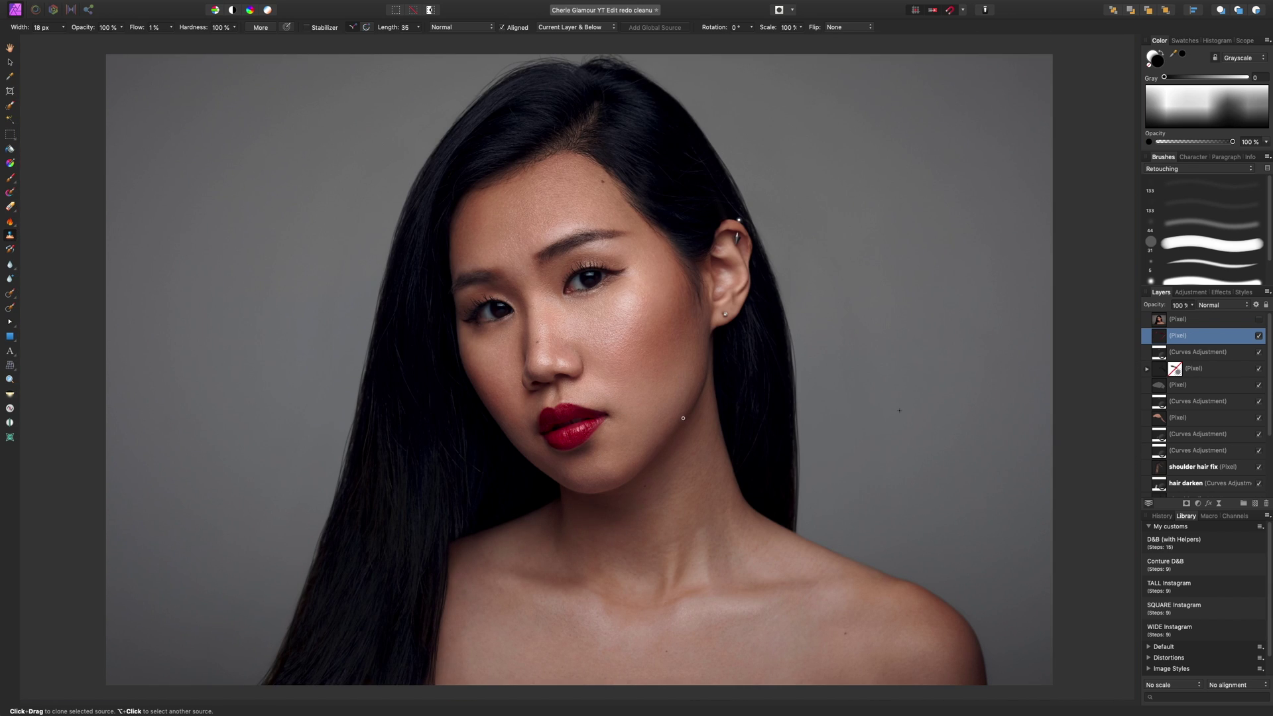
key(super+1)
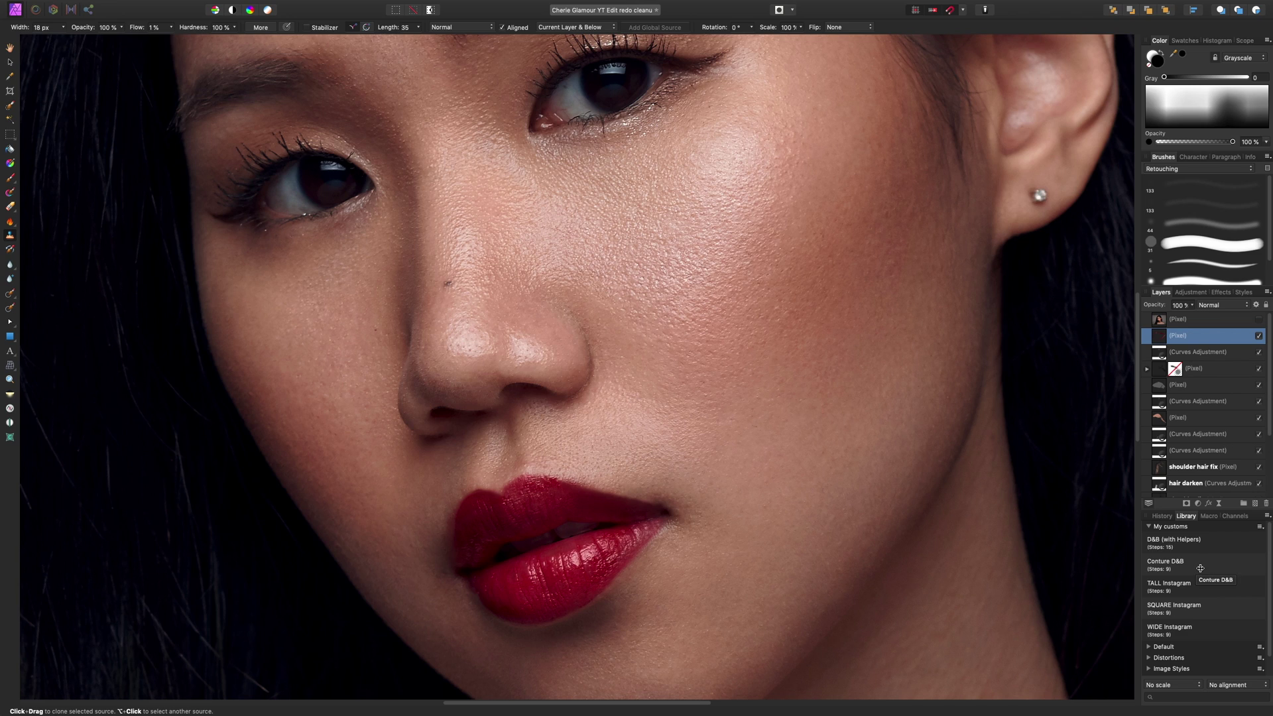
click(1198, 504)
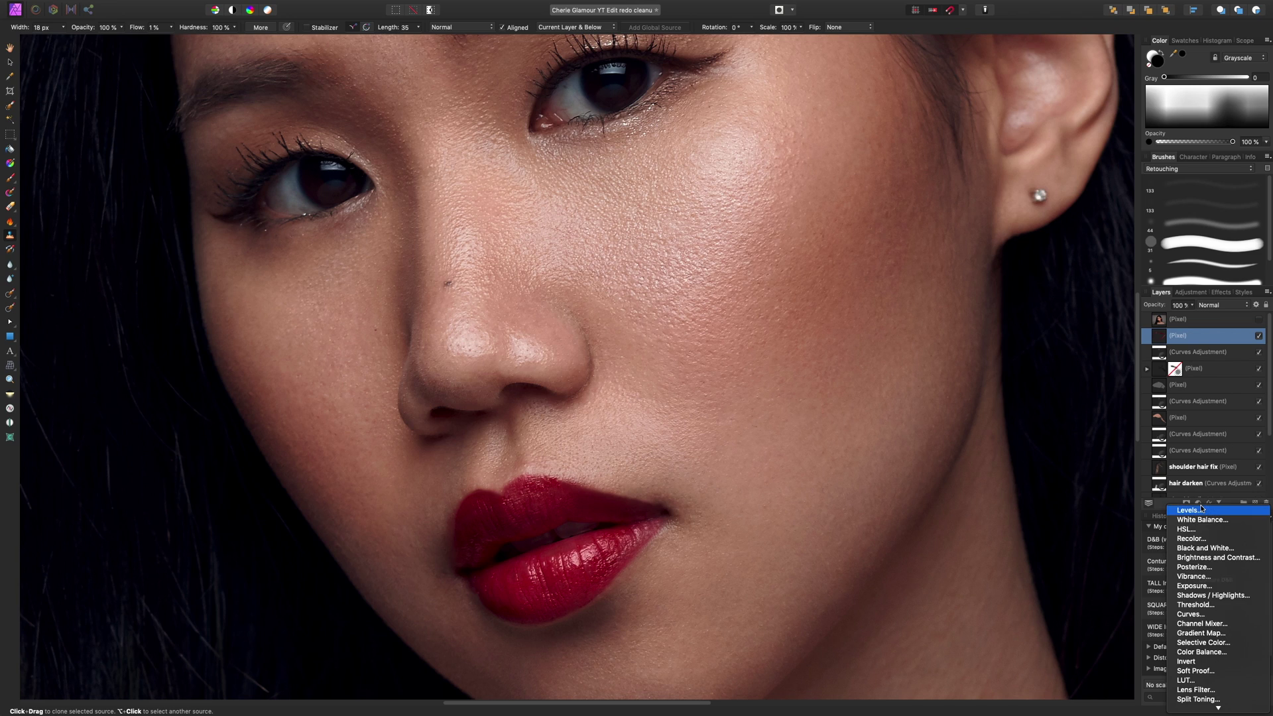
click(1198, 616)
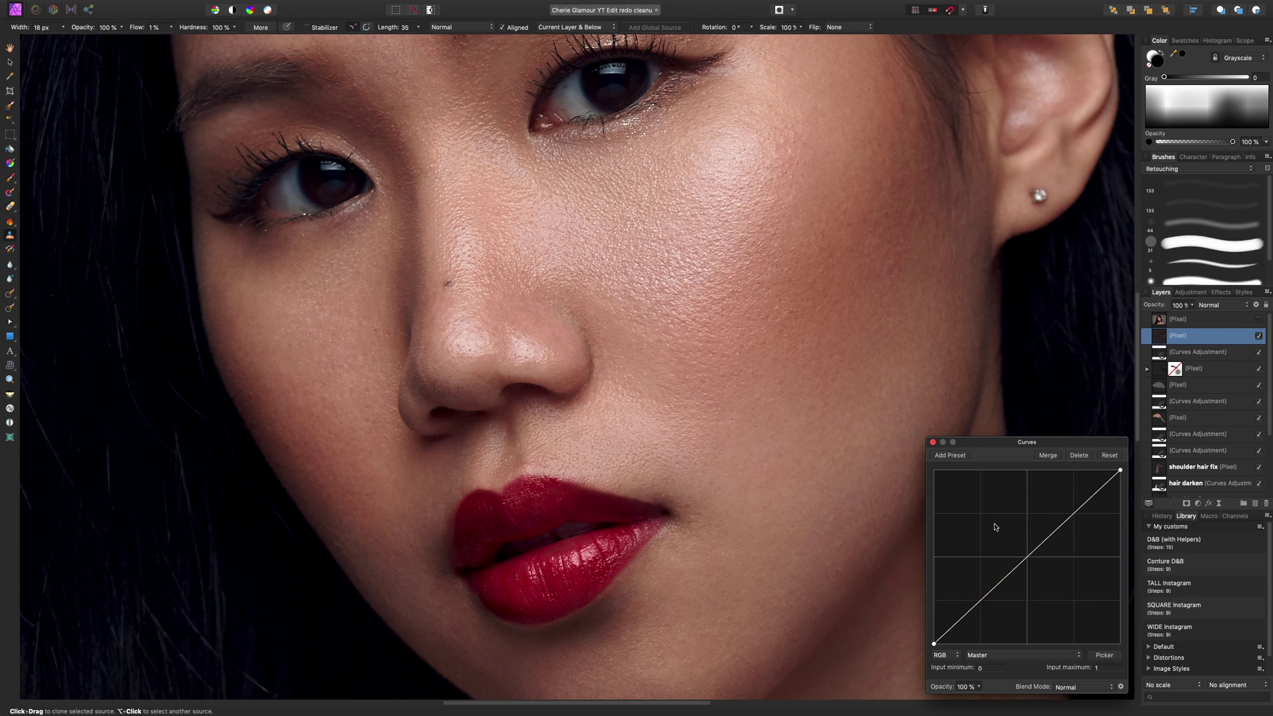
drag(1027, 559, 1024, 544)
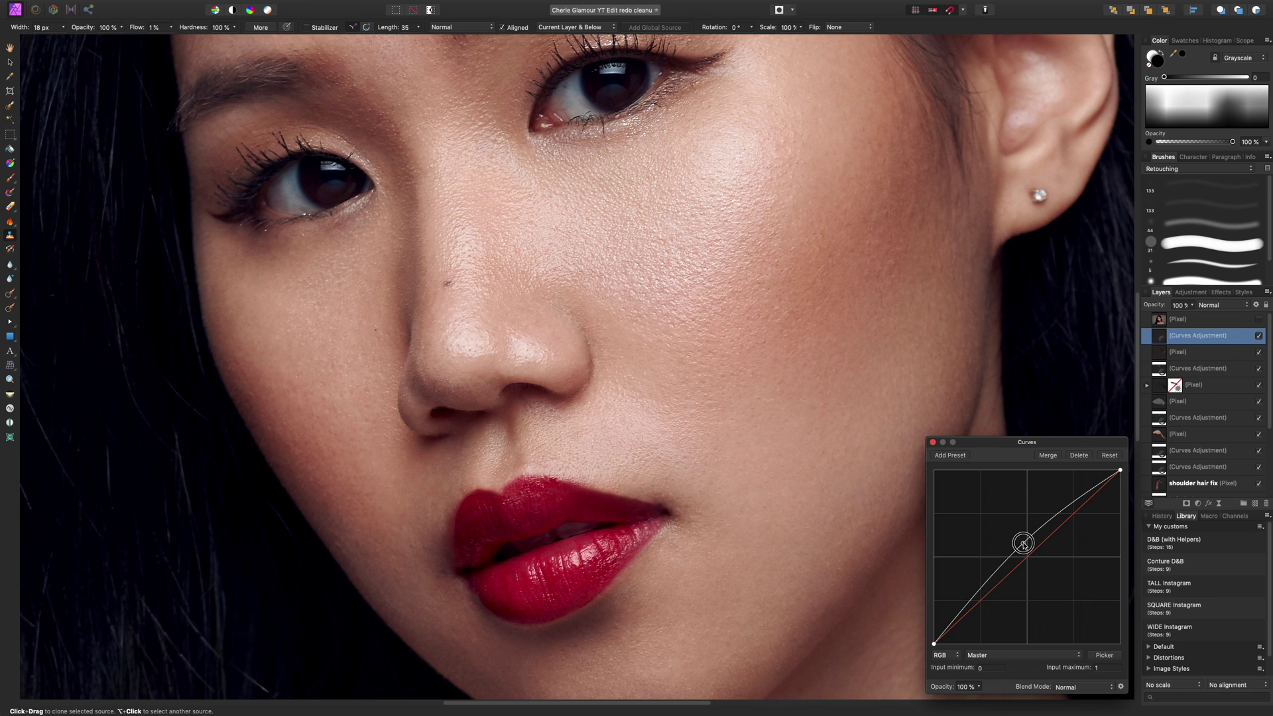
click(933, 442)
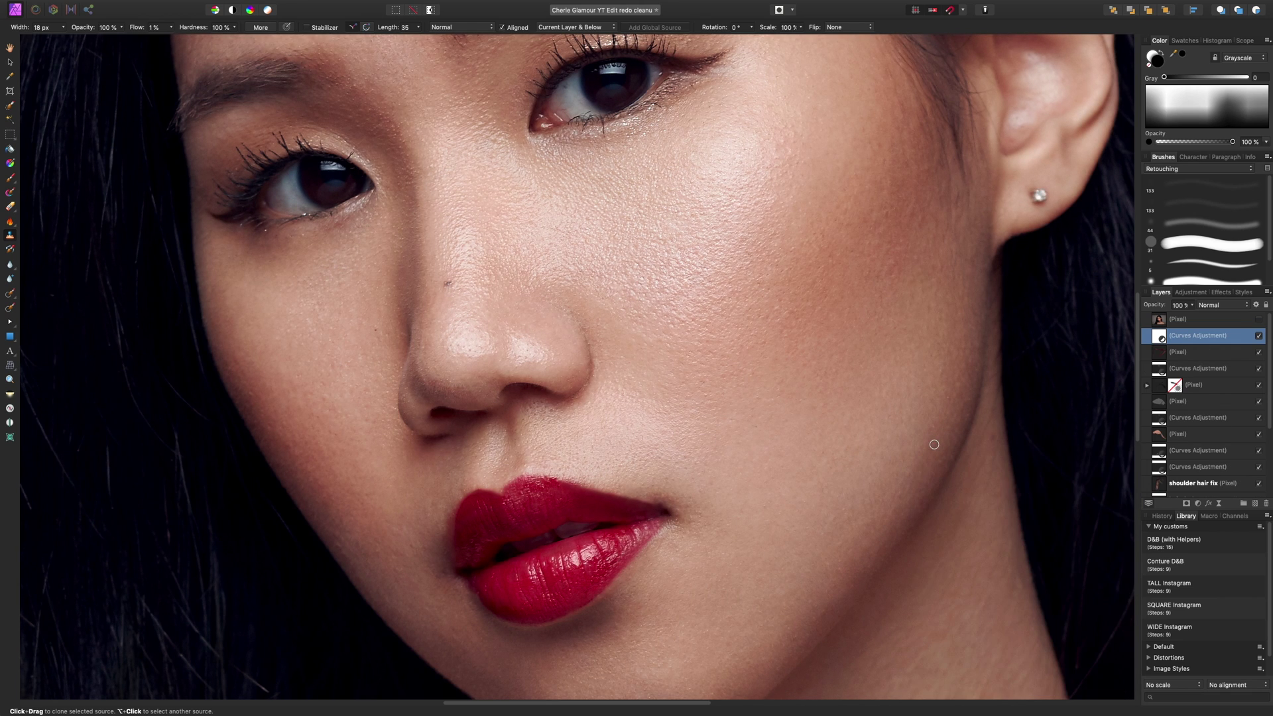
key(super+i)
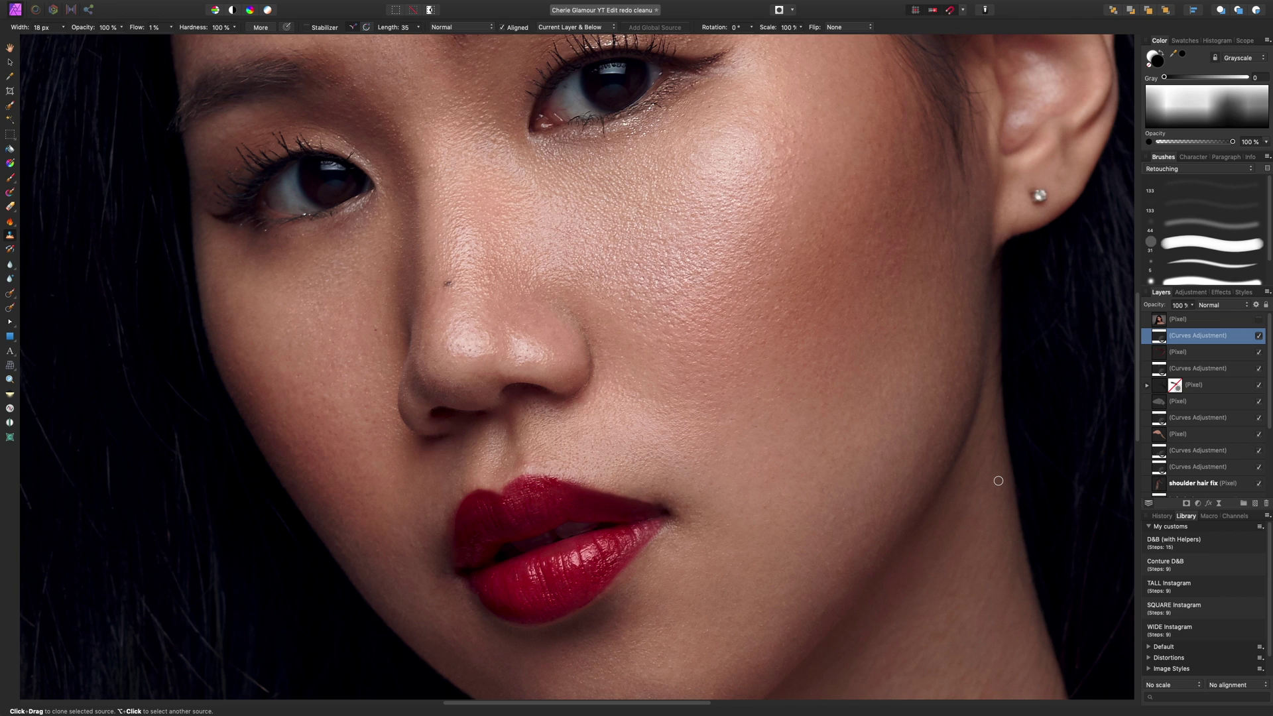
Switch to the Paint Brush with white at 2% flow and reduce its size to brighten the lips through the curves mask.
key(b)
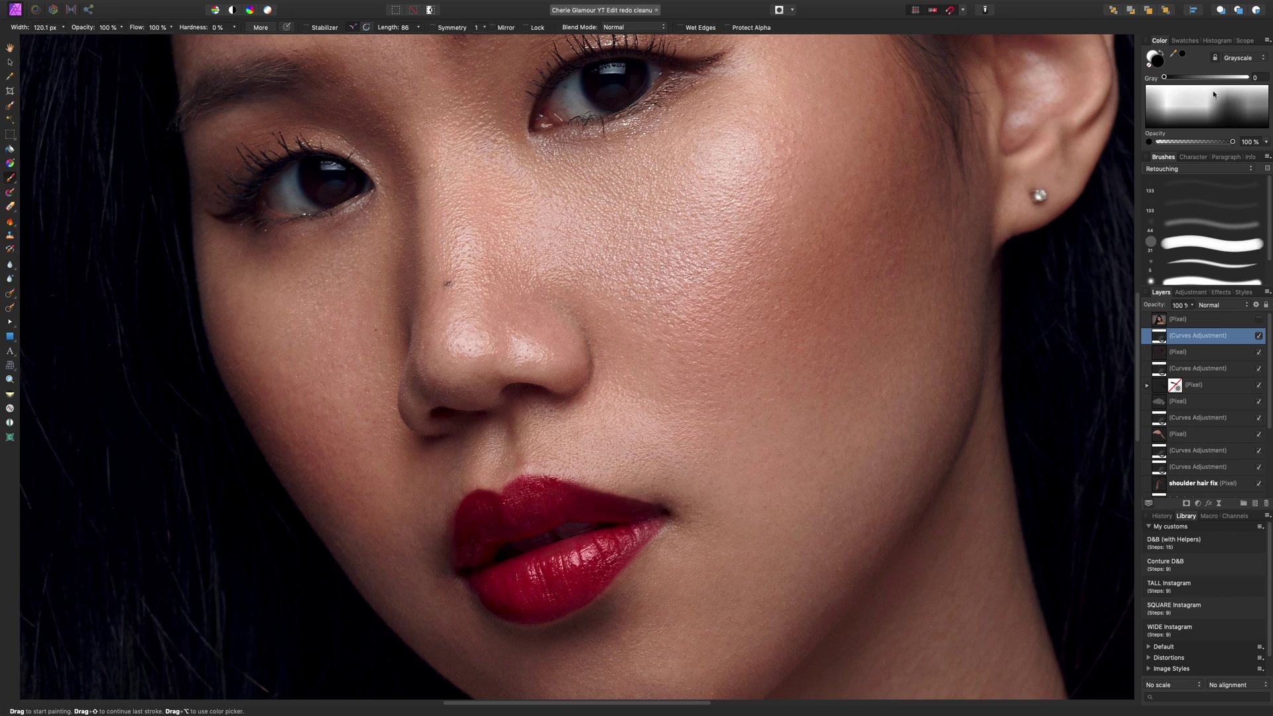
drag(1196, 101, 1196, 79)
drag(172, 30, 89, 51)
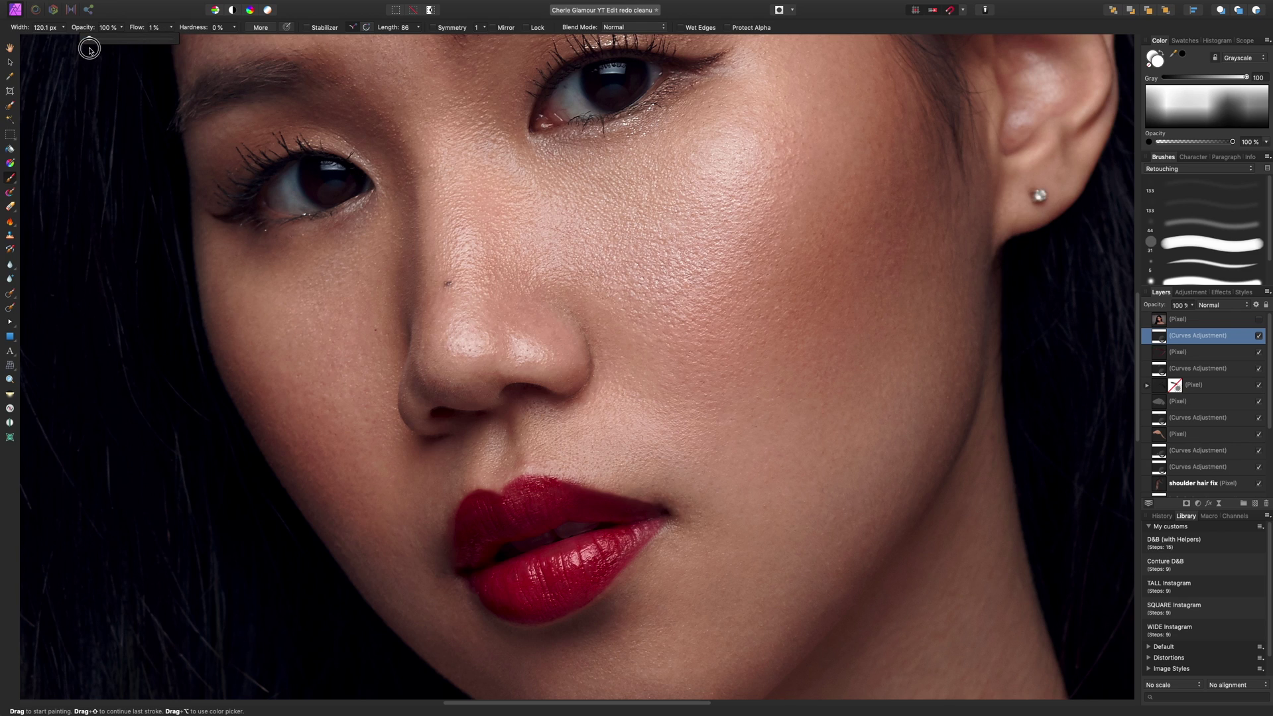
drag(90, 51, 92, 50)
key([)
key([)
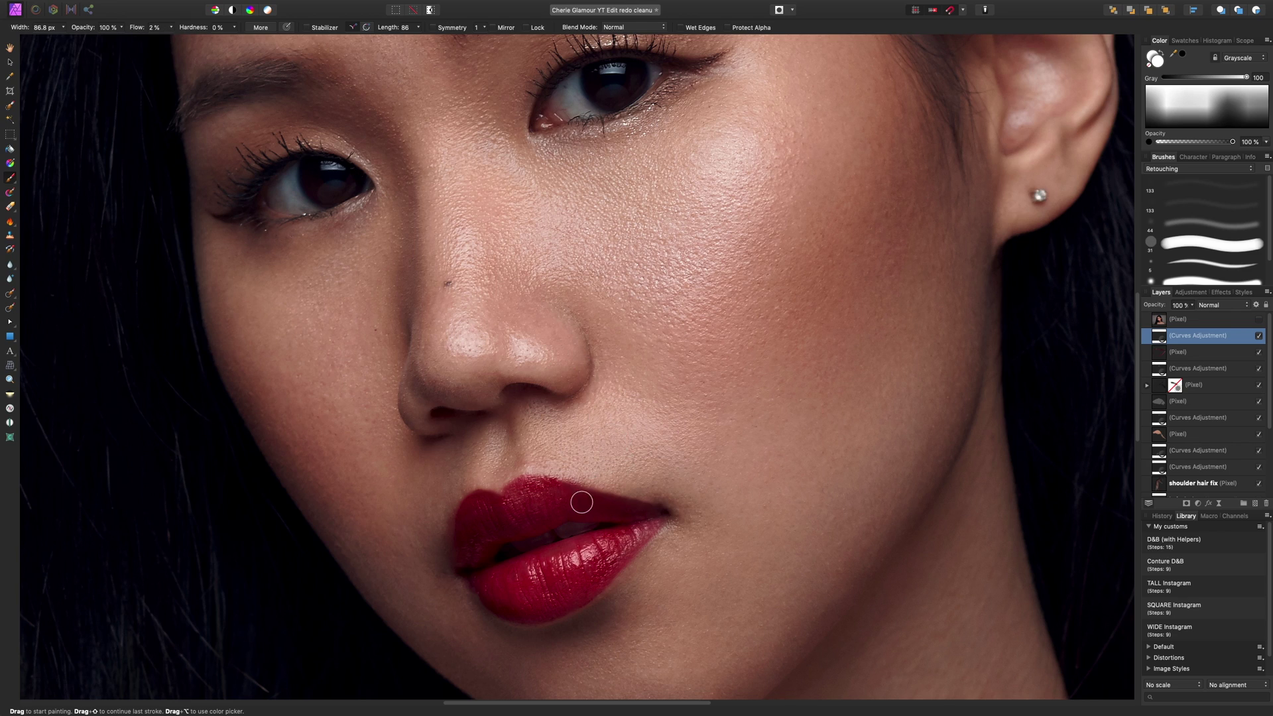
key([)
key([)
Lower the brush flow to 1%, refine the lip brightening with a smaller tip, and compare with the Curves adjustment off and on.
drag(172, 27, 171, 49)
key(])
key([)
key([)
key([)
key([)
key([)
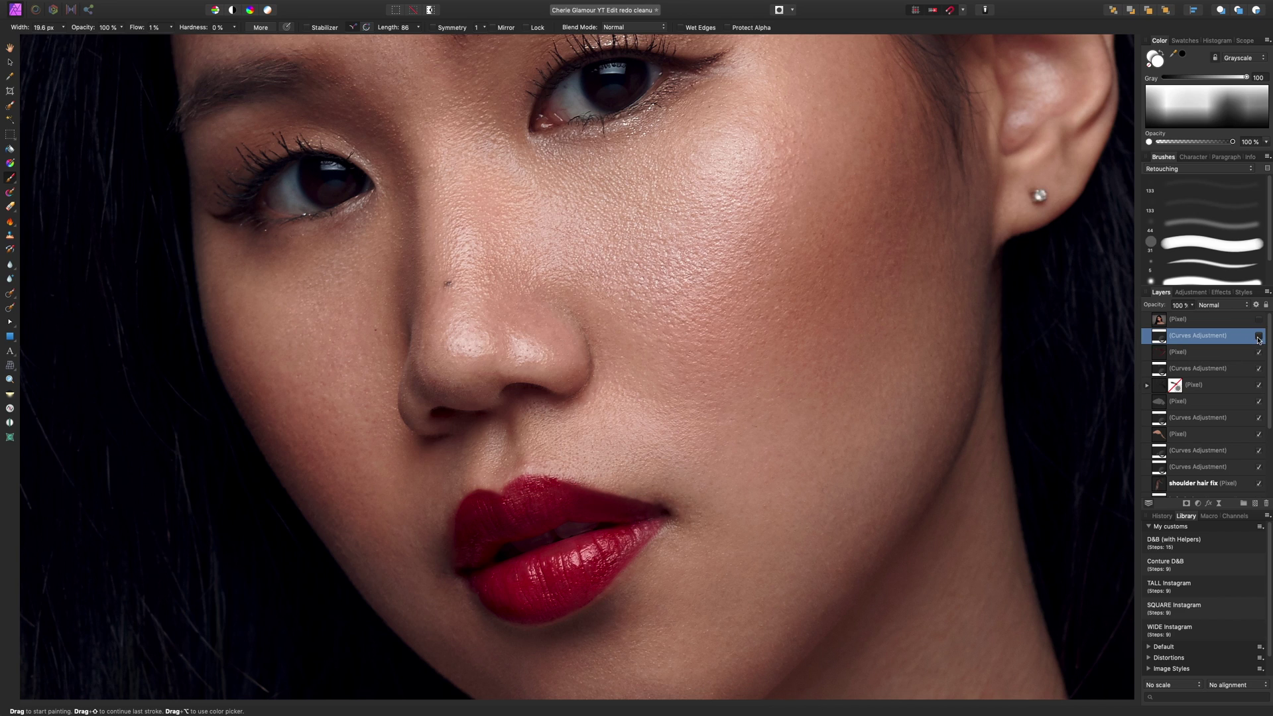
key(super+0)
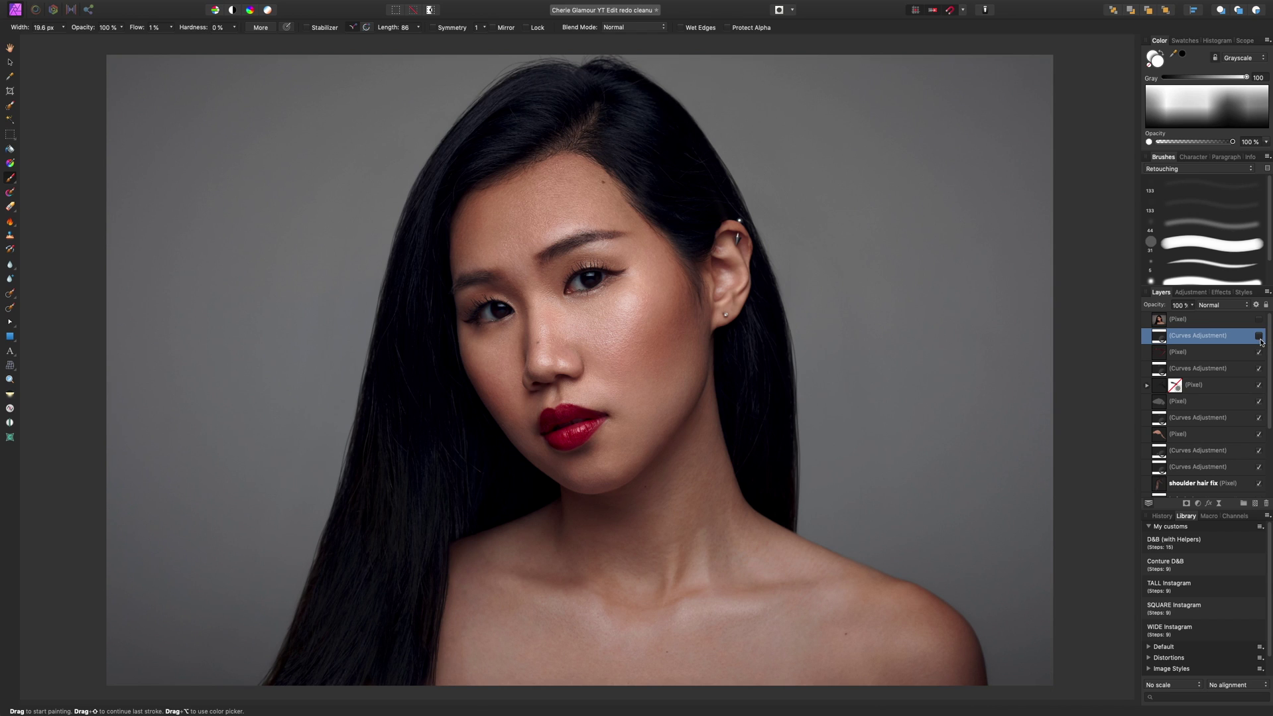
click(1259, 336)
Enlarge the brush to 33.6 px, continue brightening the lips, and compare with the lip cloning layer hidden and shown.
scroll(577, 425, up, 10)
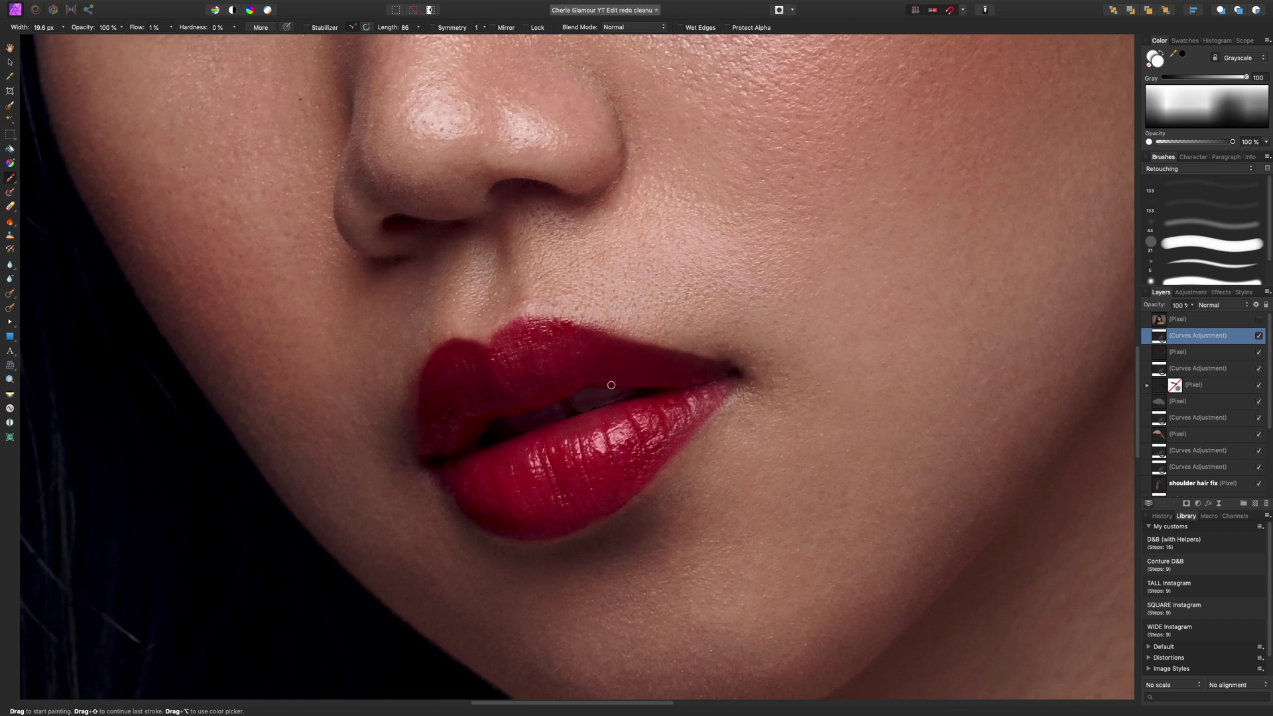
key(])
key(])
key(])
key(])
key(])
key(])
key([)
key([)
click(1259, 352)
click(1259, 353)
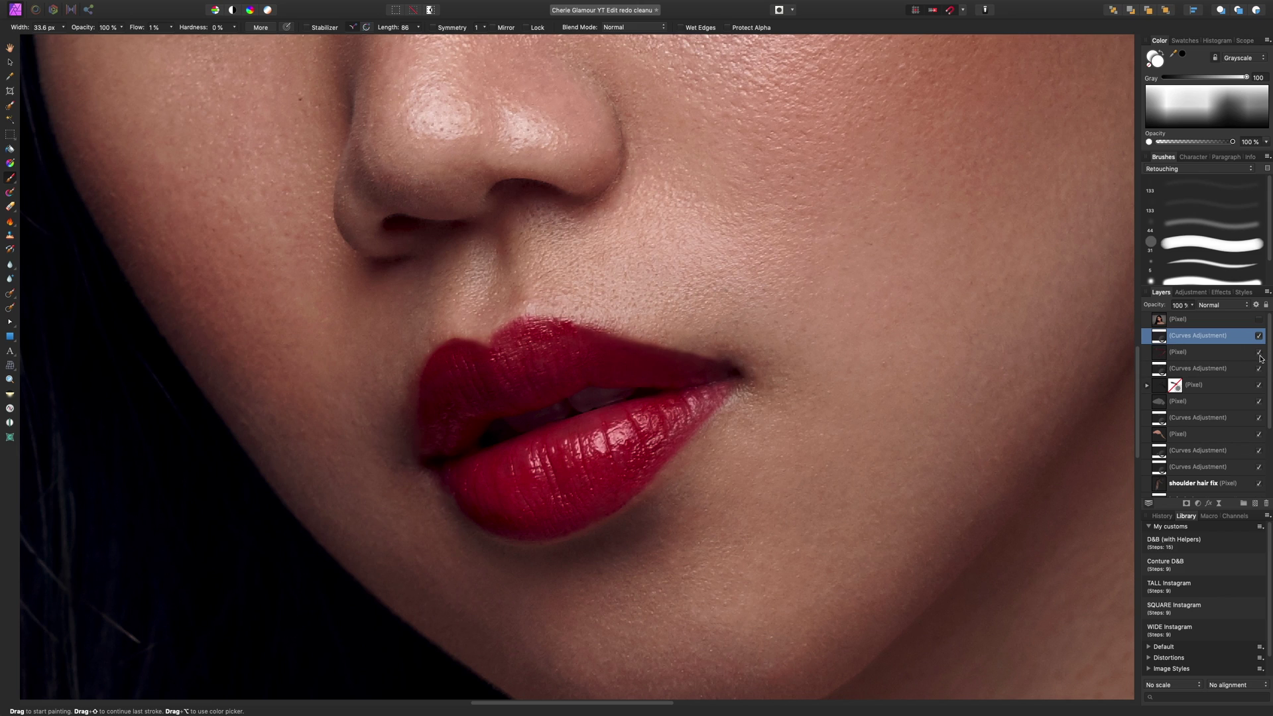
Add a second Curves adjustment that lowers the midtones and invert its mask to hide the darkening.
click(1199, 505)
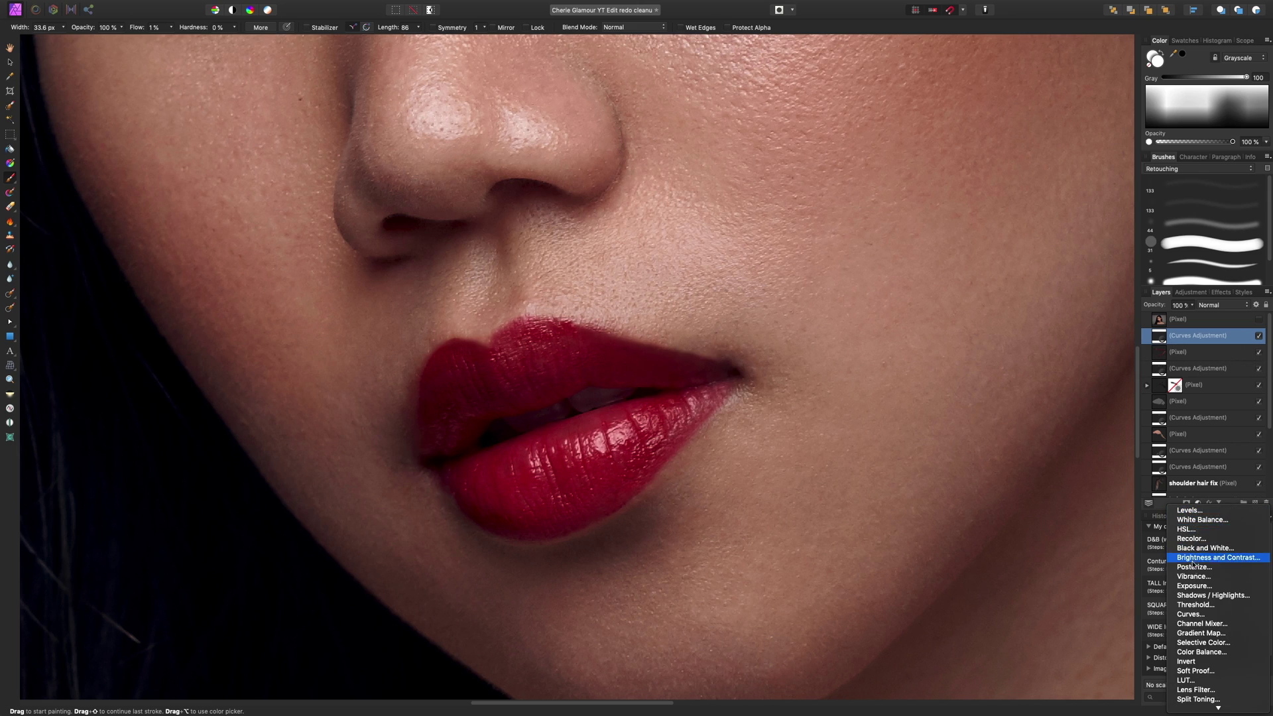
click(1191, 615)
drag(1026, 557, 1034, 572)
click(934, 443)
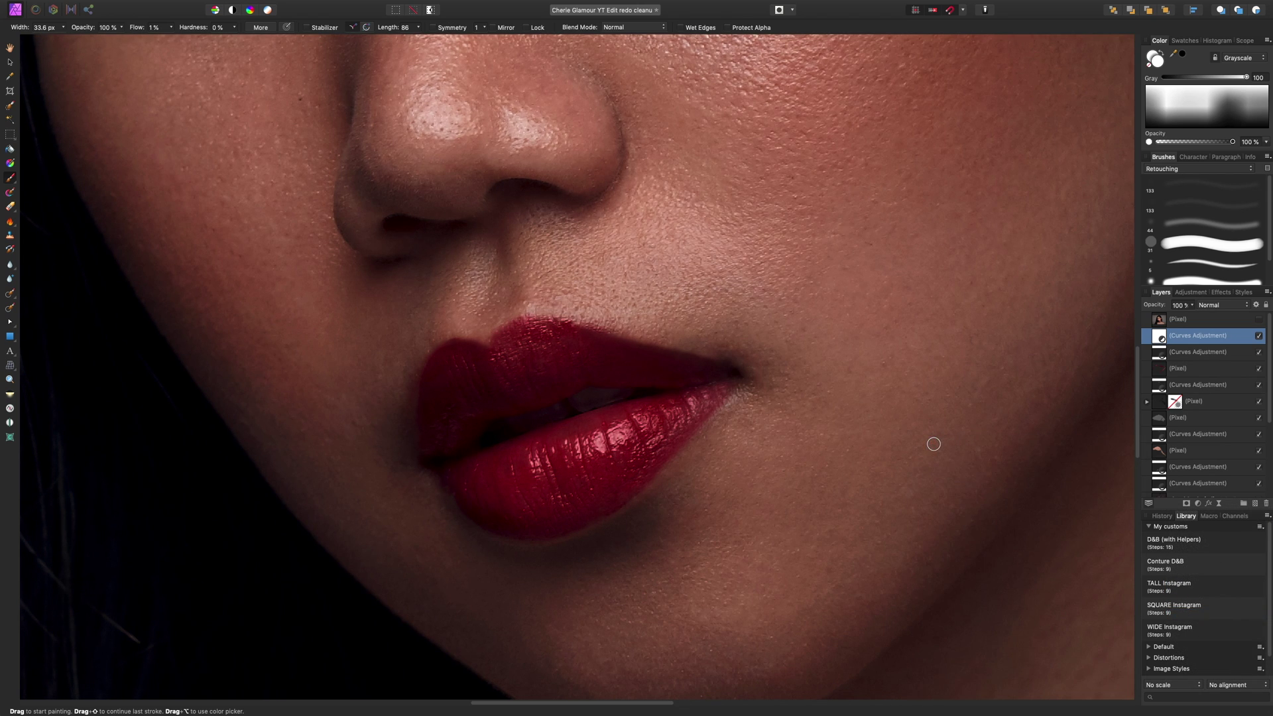
key(super+i)
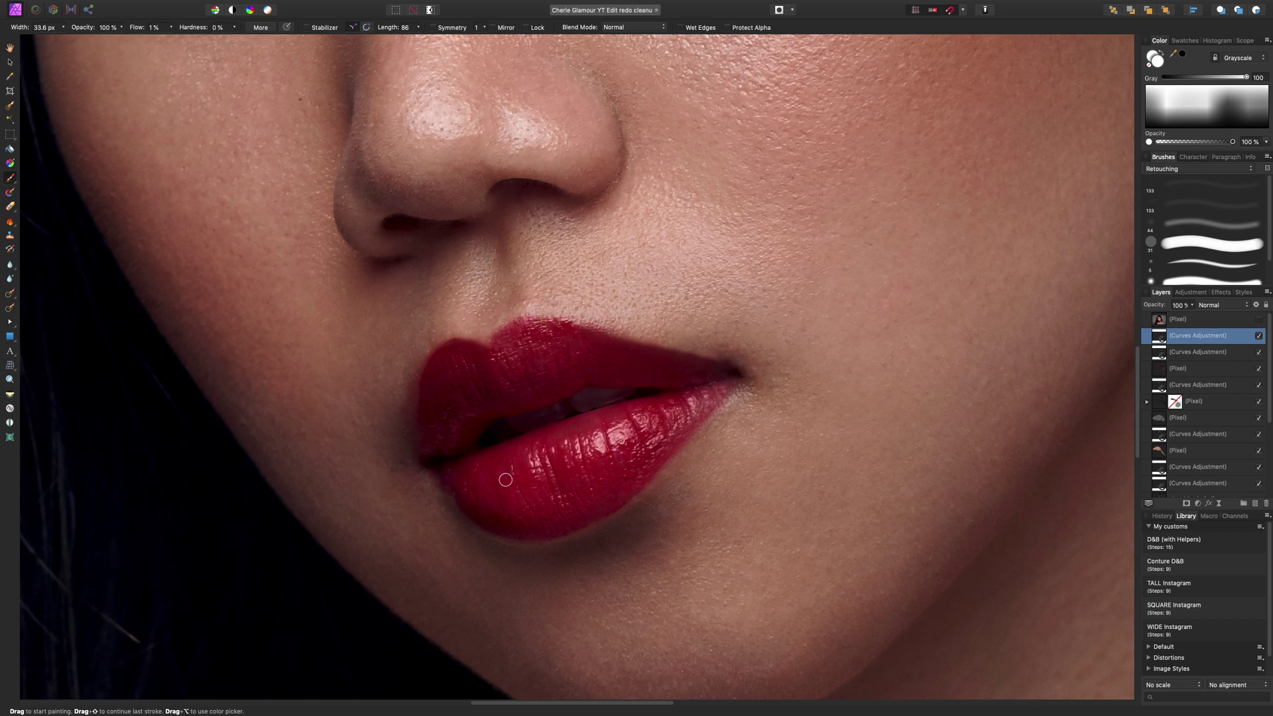
Paint darkening into the lips at 1% flow with varied brush sizes and check the whole portrait with the layer toggled.
key(bracketleft)
key(bracketleft)
key(bracketleft)
mouse_move(576, 340)
mouse_down()
mouse_move(547, 342)
mouse_move(548, 364)
mouse_move(524, 356)
mouse_move(512, 369)
mouse_move(518, 346)
mouse_move(558, 373)
mouse_move(574, 338)
mouse_up()
key(bracketleft)
key(bracketleft)
key(bracketright)
click(1260, 337)
key(super+0)
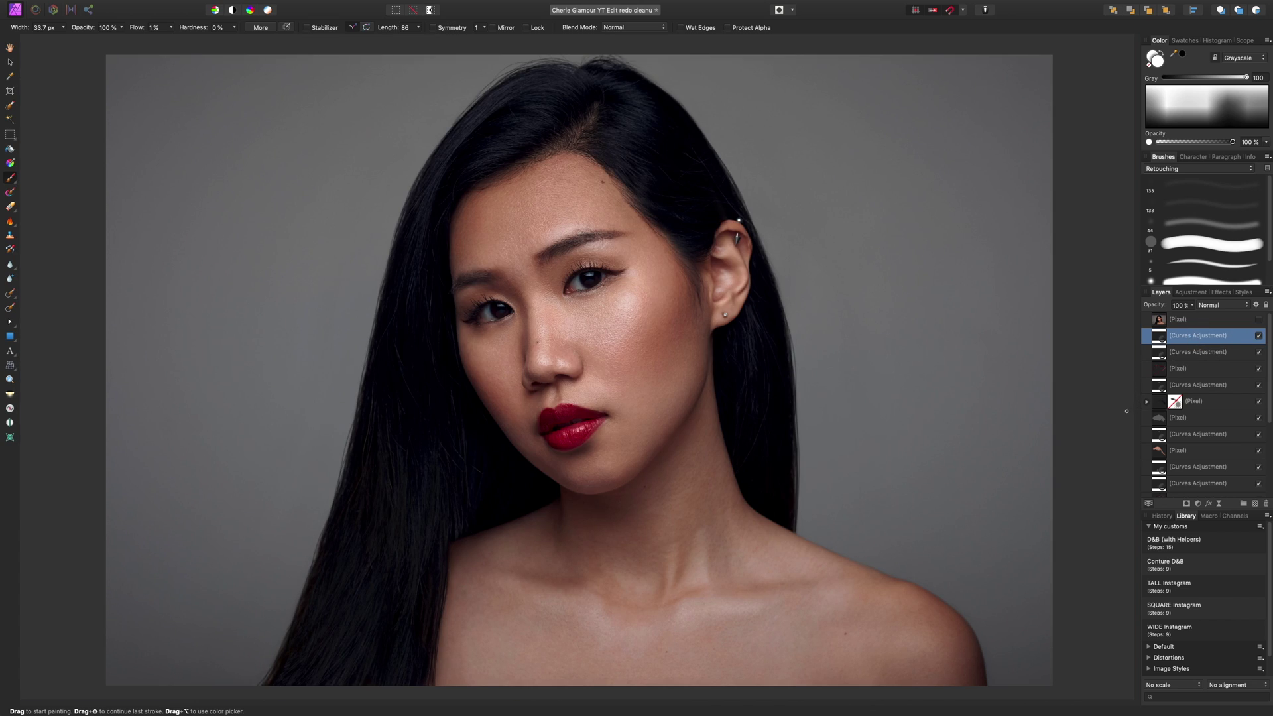
Group the two new Curves adjustments with the lip cloning pixel layer beneath them.
shift+click(1239, 356)
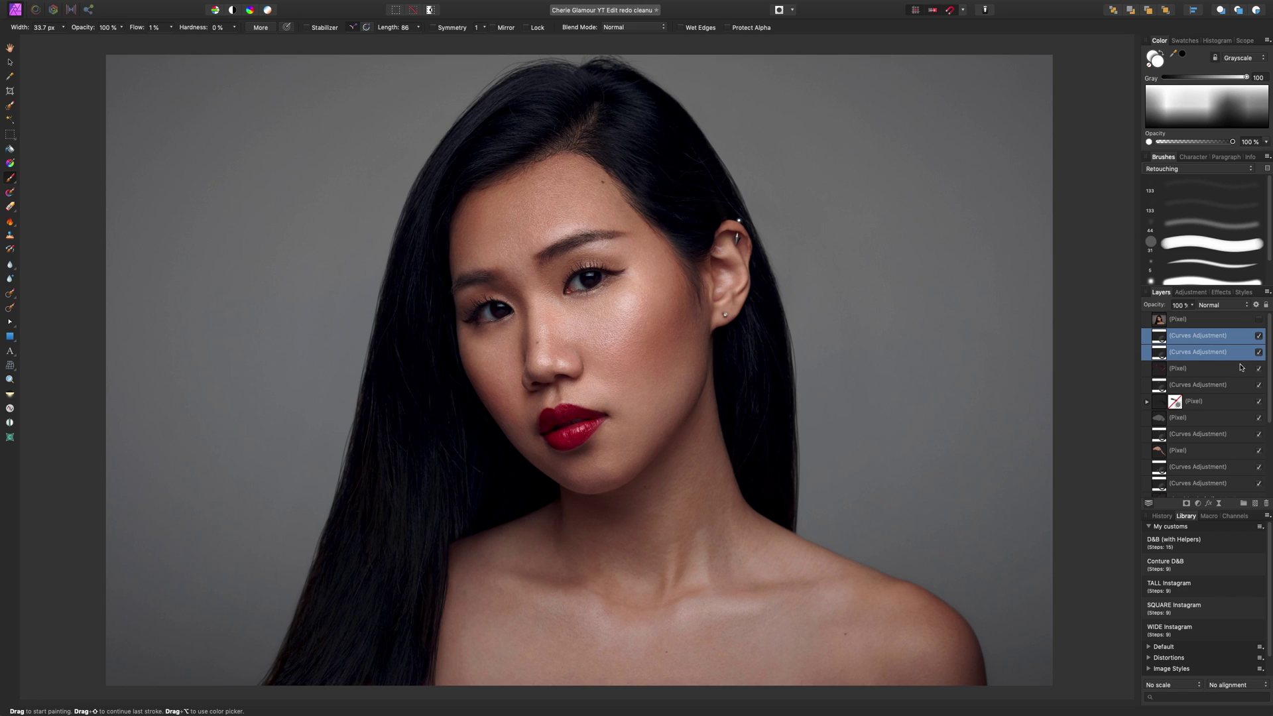
click(1238, 370)
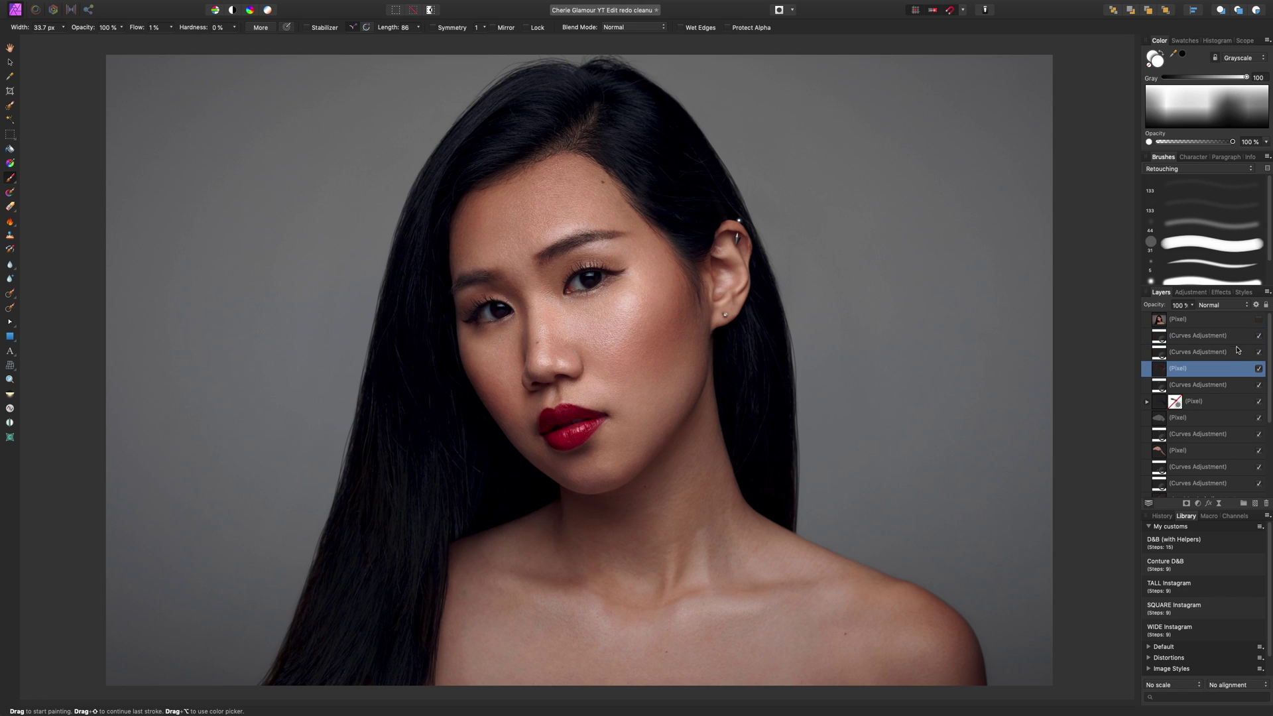
click(1238, 338)
shift+click(1237, 370)
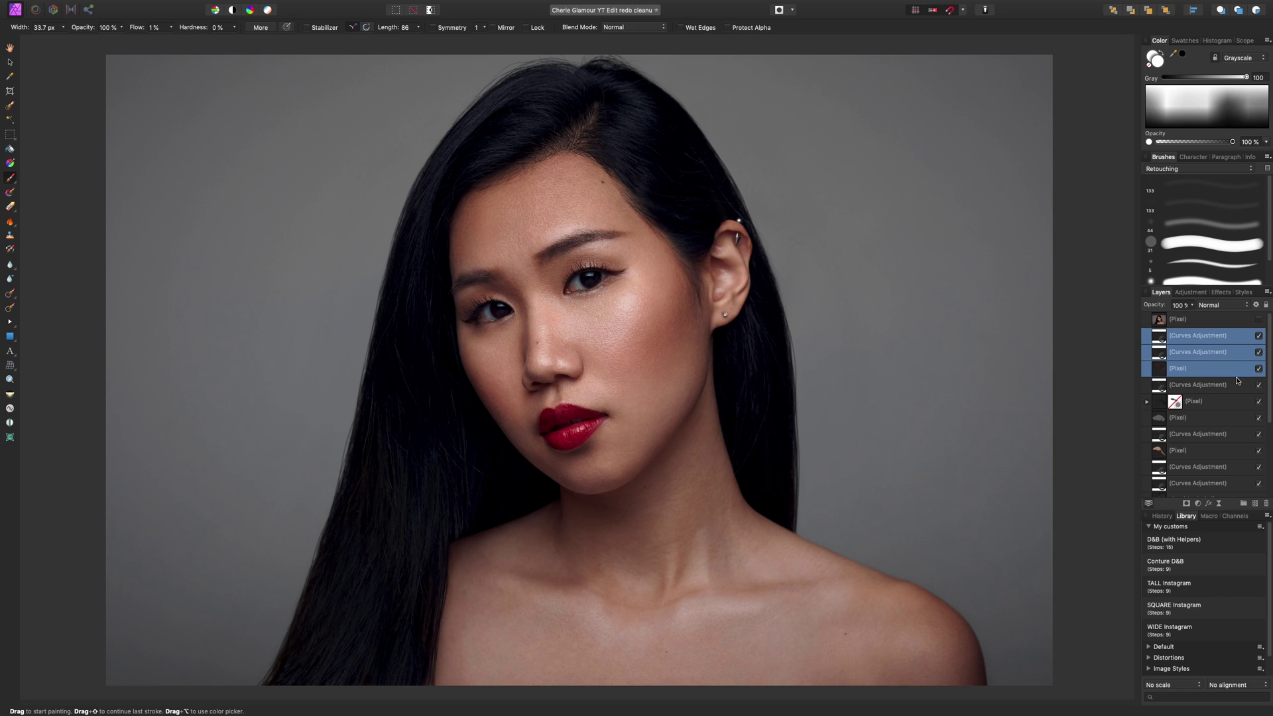
key(super+g)
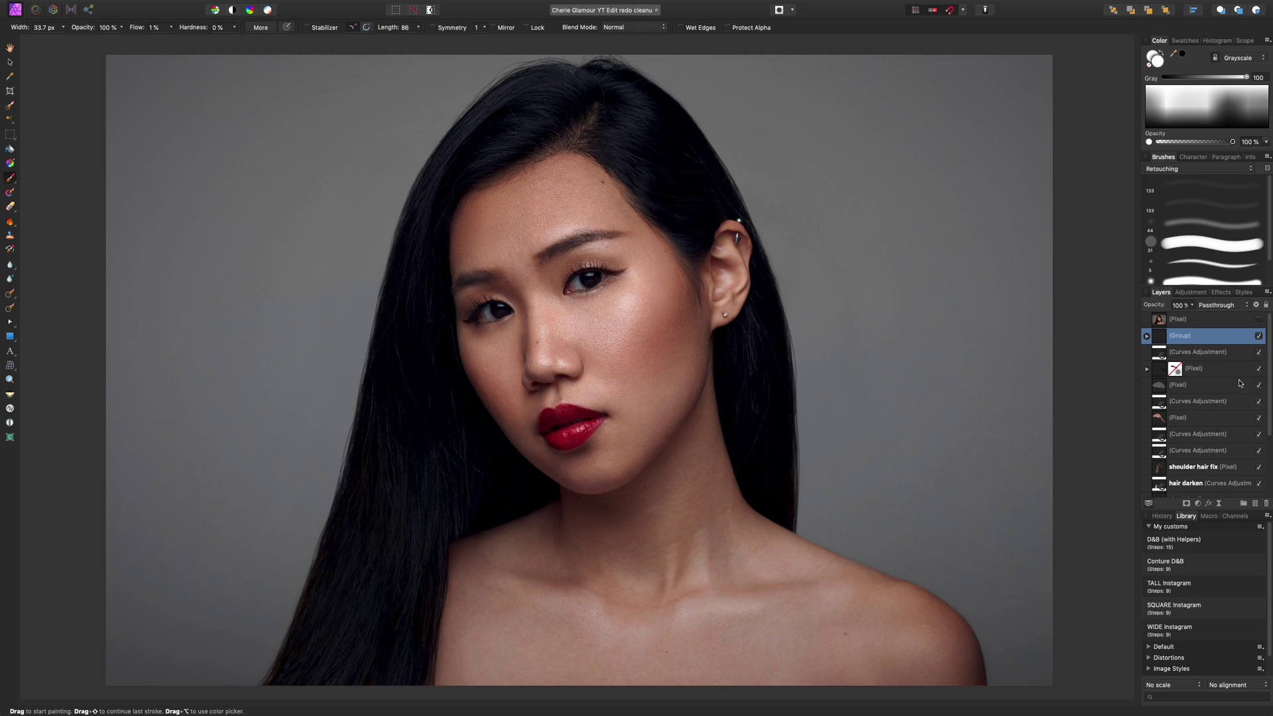
Check the lips with the new group toggled and rename the group "lipos".
key(super+plus)
key(super+plus)
key(super+plus)
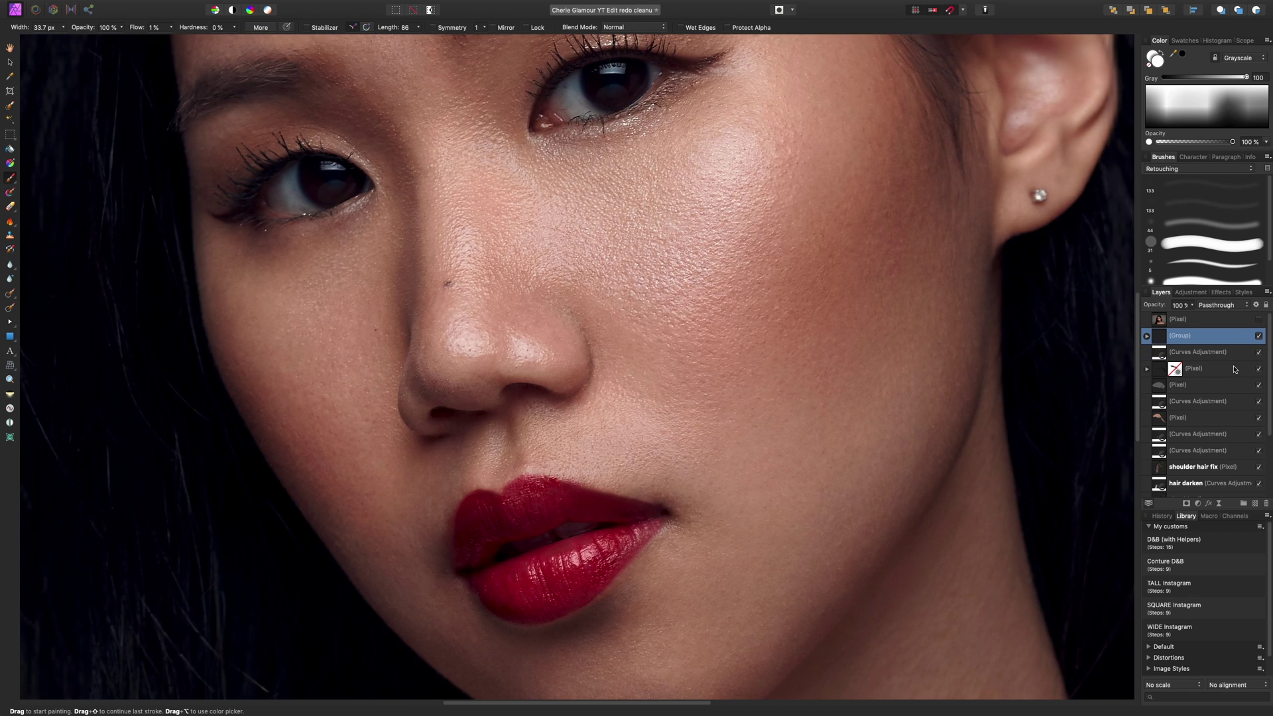
click(1260, 337)
double_click(1191, 337)
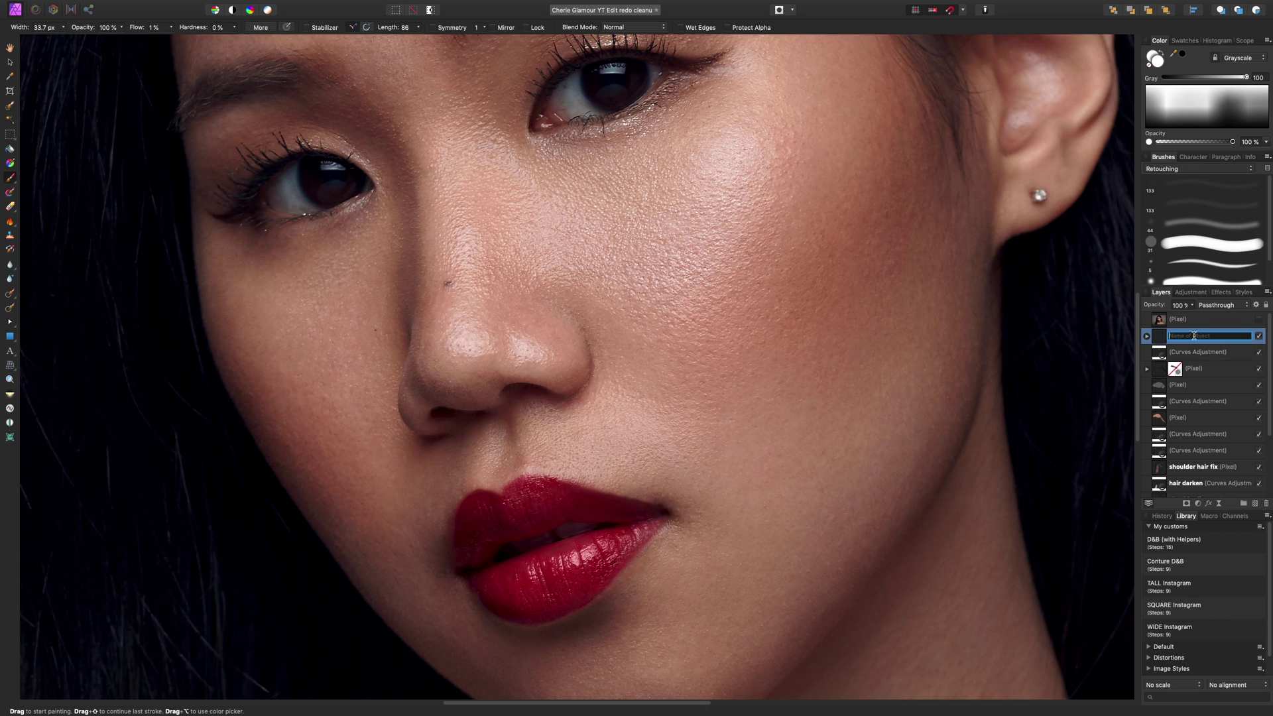
text(lipos)
key(Return)
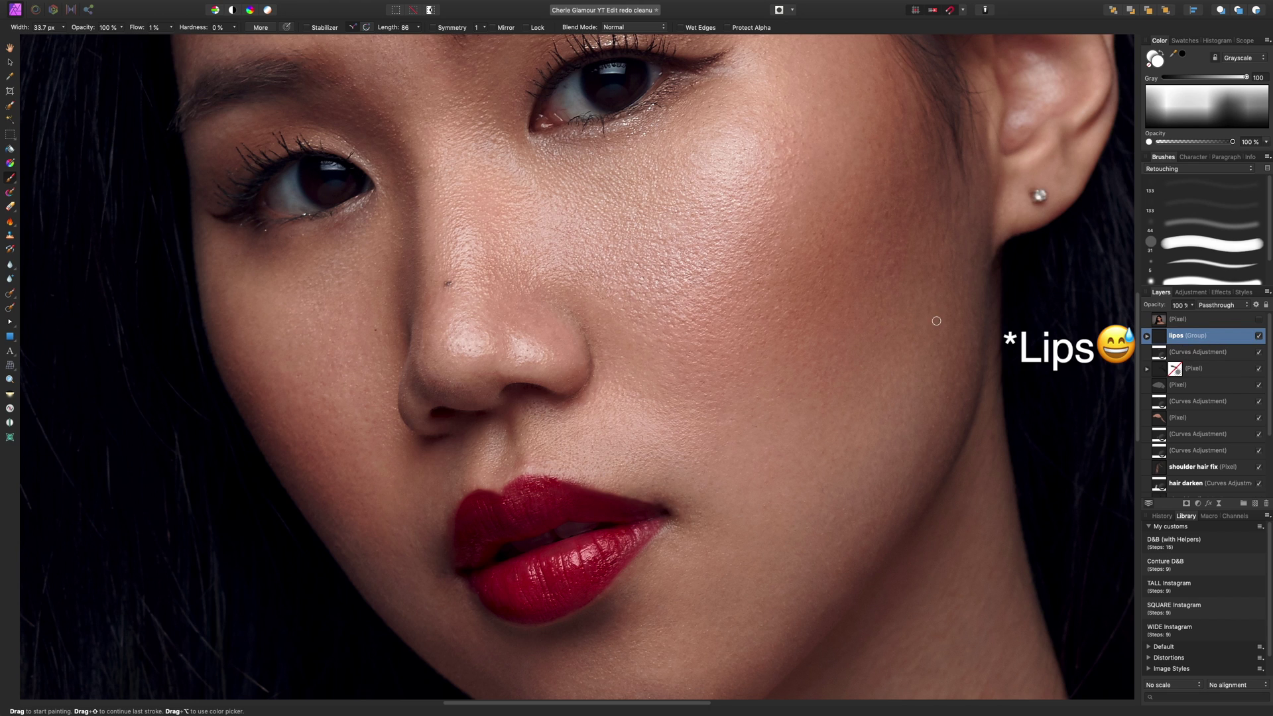
Create a new pixel layer above the lipos group and sample forehead skin above the left eyebrow with the Clone Brush.
scroll(753, 298, up, 3)
drag(815, 376, 856, 439)
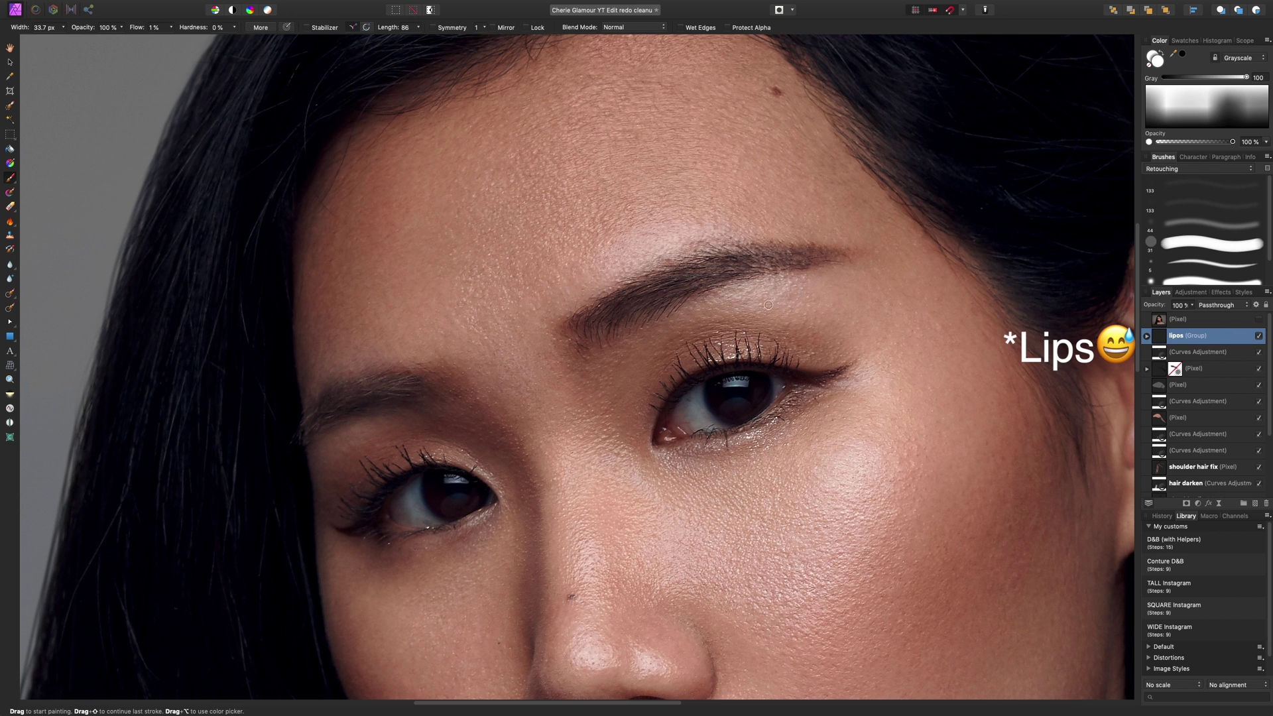
key(super+plus)
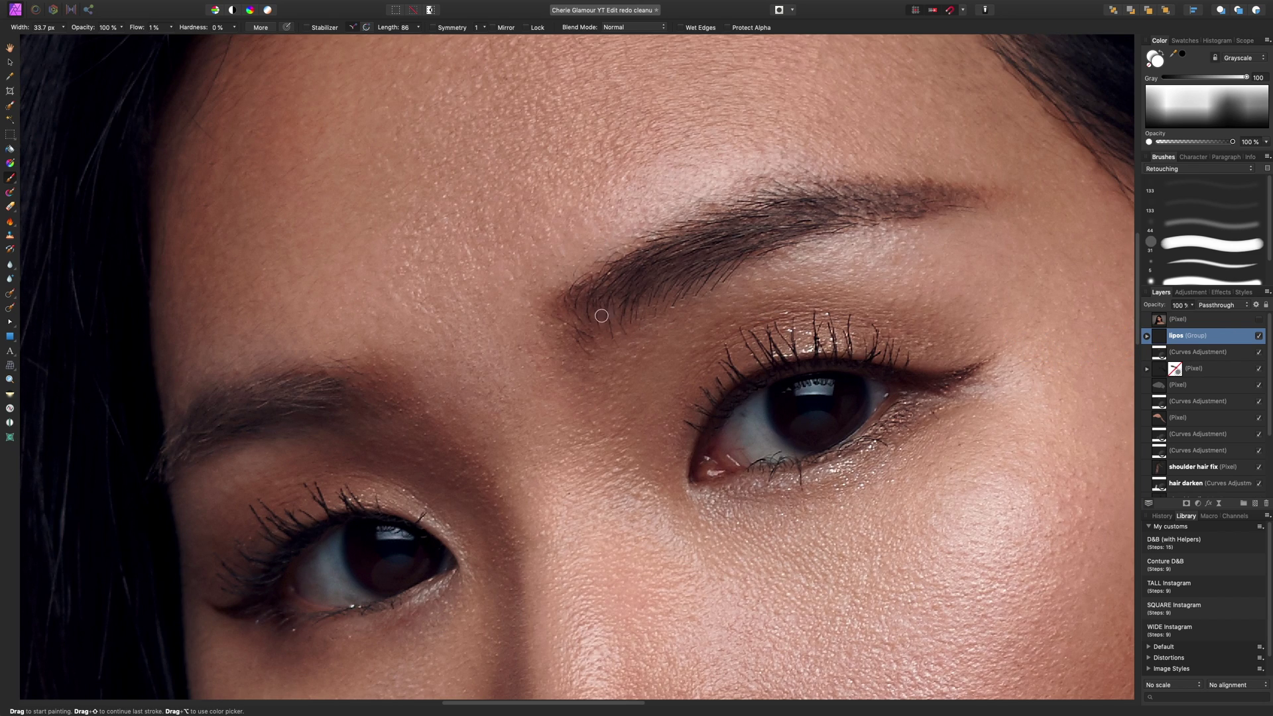
drag(575, 351, 682, 278)
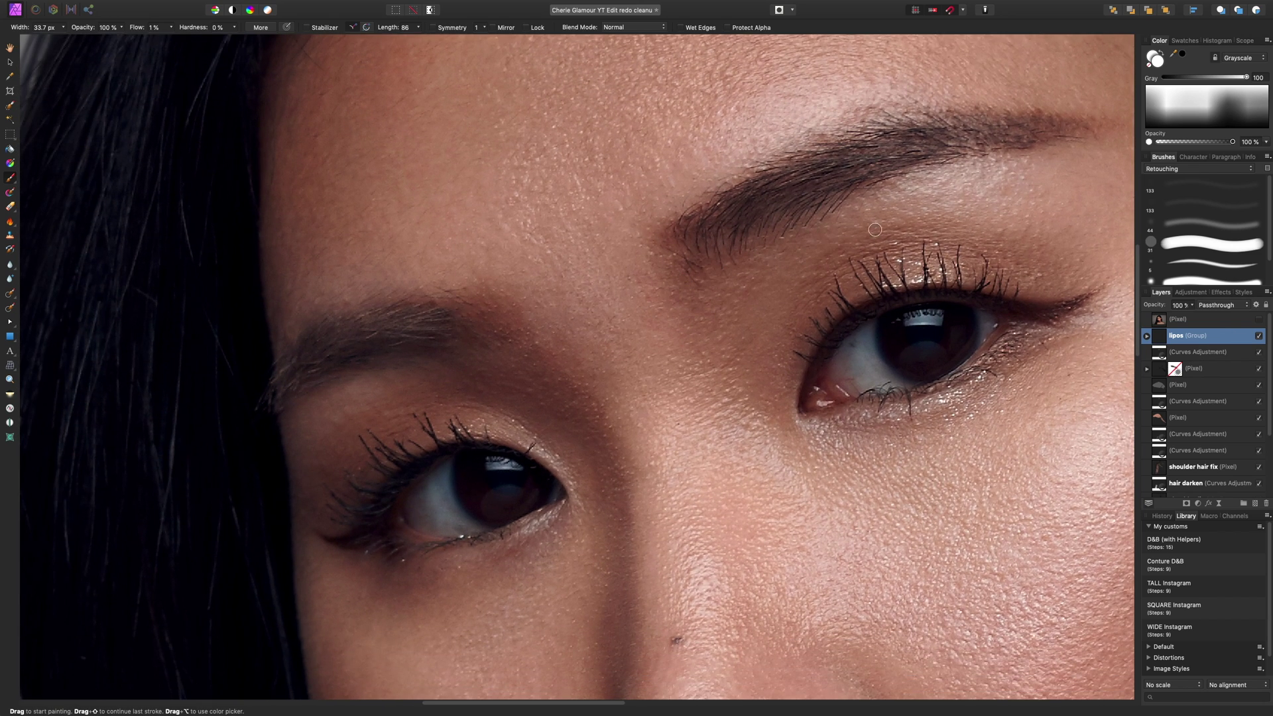
drag(925, 165, 770, 211)
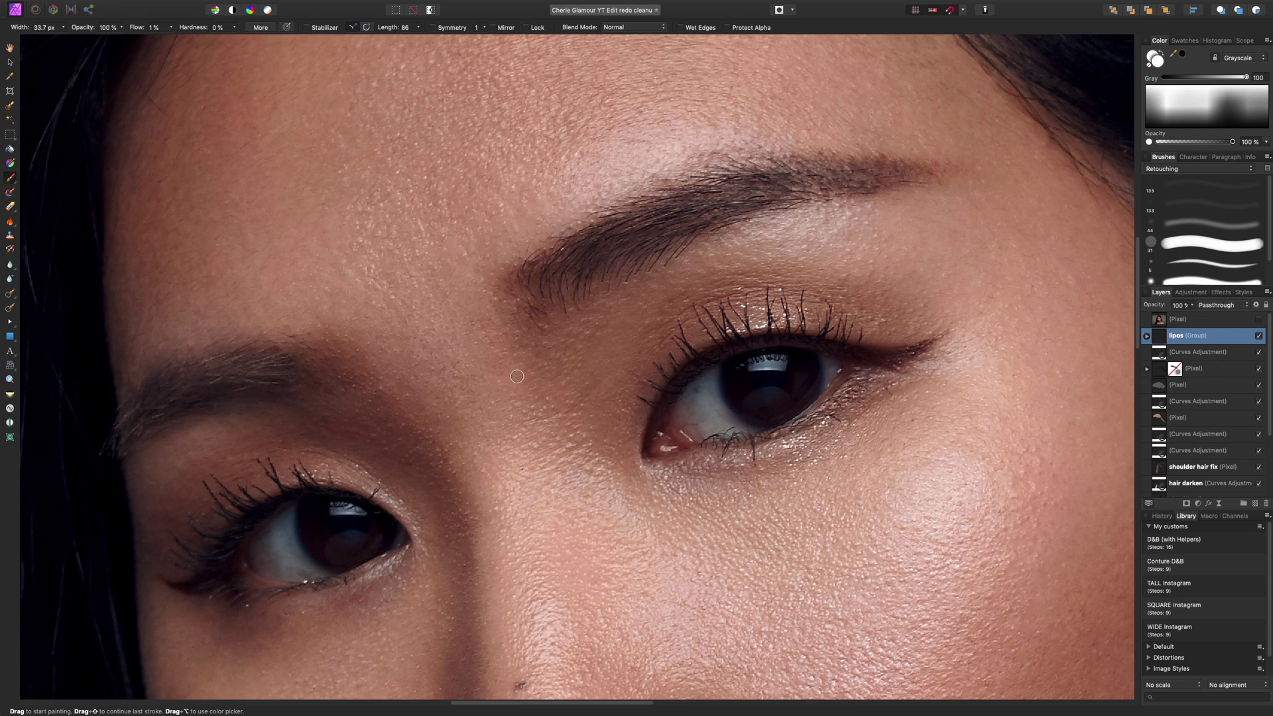
key(super+shift+n)
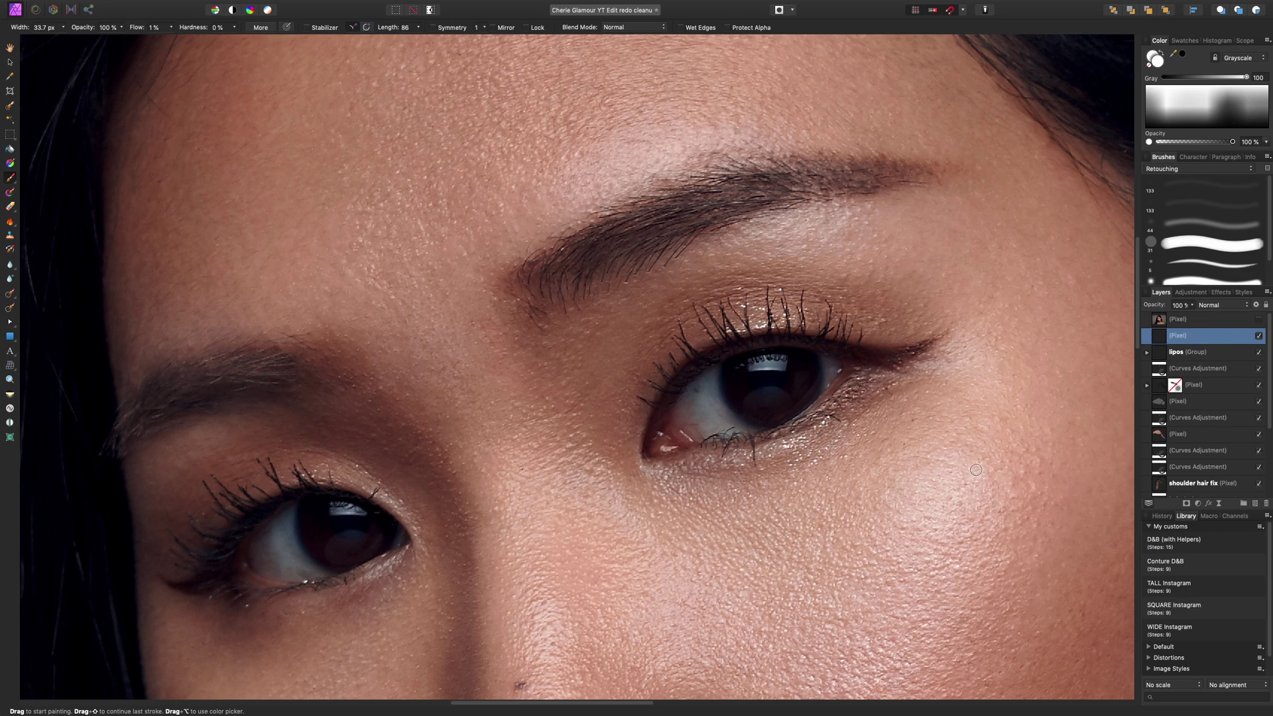
key(s)
alt+click(337, 306)
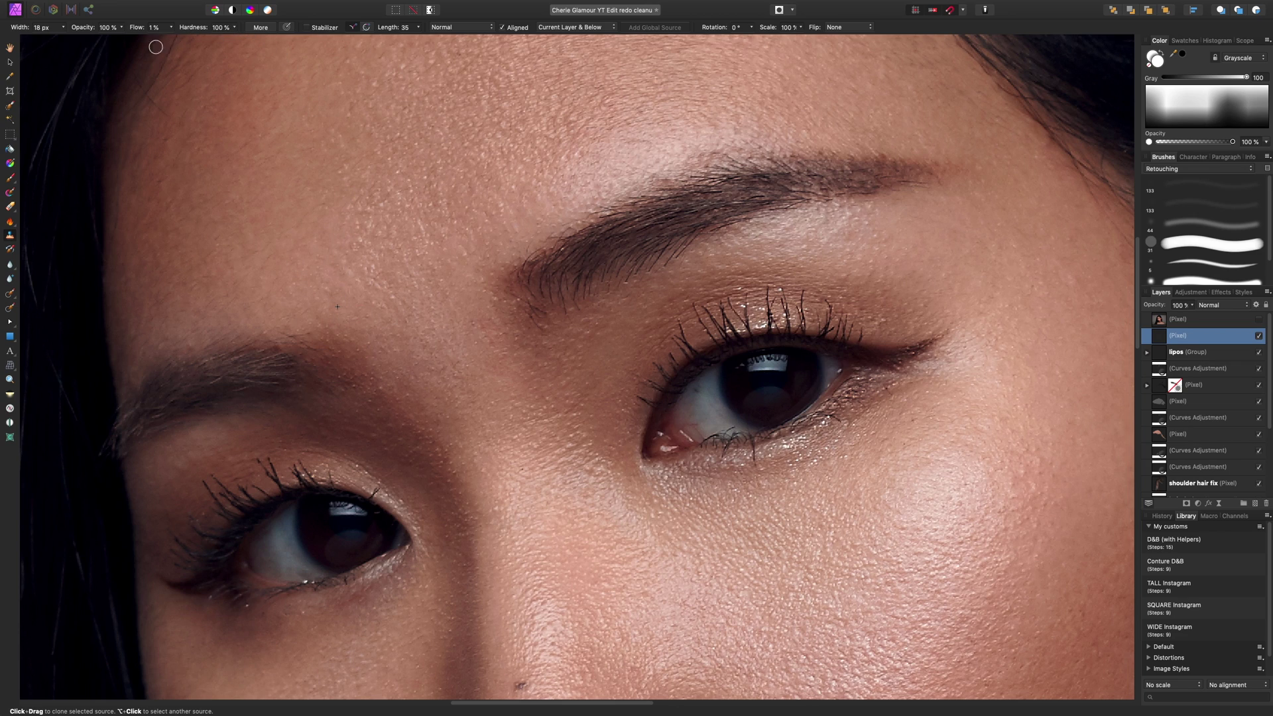
Set the clone flow to 2% and the brush to 31.4 px, clone skin around the left eyebrow's inner end, and compare the result.
click(171, 27)
click(171, 39)
key(bracketright)
key(bracketright)
key(bracketright)
key(bracketright)
mouse_move(340, 341)
mouse_down()
mouse_move(347, 354)
mouse_move(314, 345)
mouse_move(352, 360)
mouse_move(328, 335)
mouse_move(379, 366)
mouse_up()
alt+click(350, 317)
alt+click(309, 326)
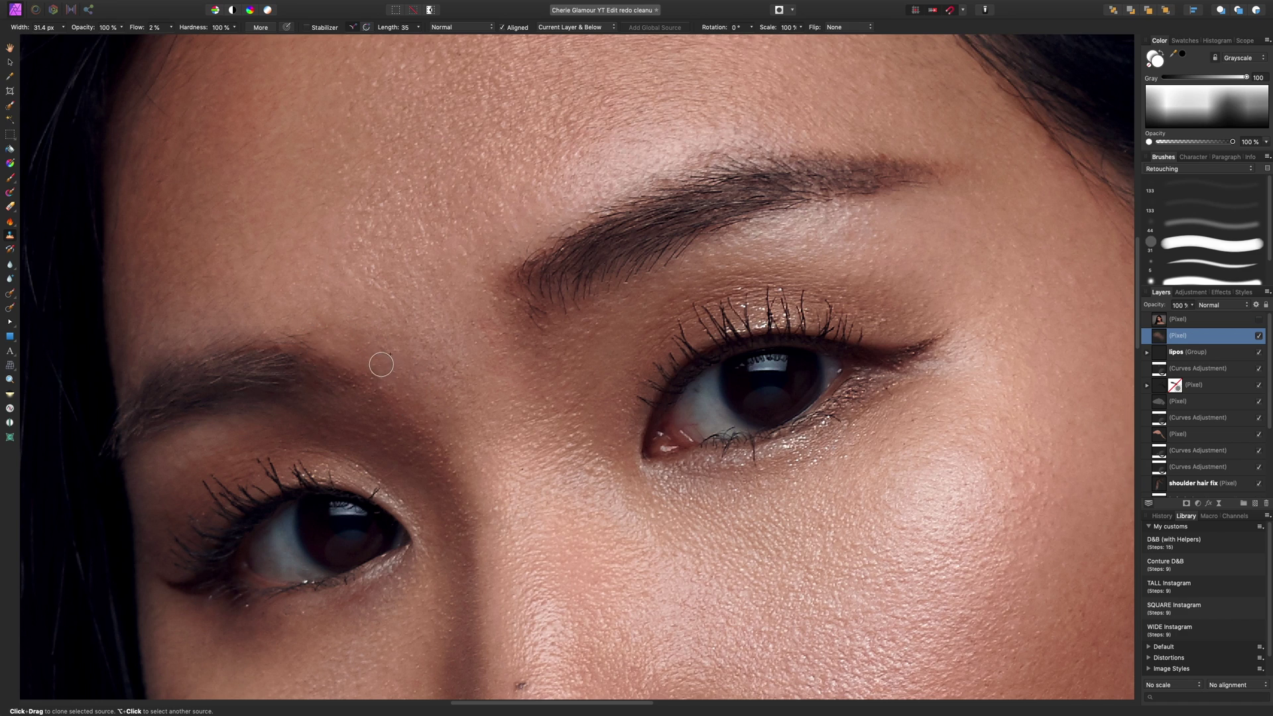
click(1258, 336)
click(1258, 336)
click(1258, 337)
click(1258, 337)
Resample nearby skin and blend the area just beneath and beside the left eyebrow's inner end.
mouse_move(380, 393)
mouse_down()
mouse_move(367, 421)
mouse_move(376, 405)
mouse_up()
alt+click(356, 385)
alt+click(346, 402)
alt+click(343, 380)
mouse_move(356, 396)
mouse_down()
mouse_move(326, 360)
mouse_move(410, 401)
mouse_move(379, 339)
mouse_up()
alt+click(337, 361)
alt+click(370, 321)
Set a 5.7 px paint brush at 40% flow to a dark brow colour (H 358, S 13, L 11) and undo its forehead test stroke.
key(b)
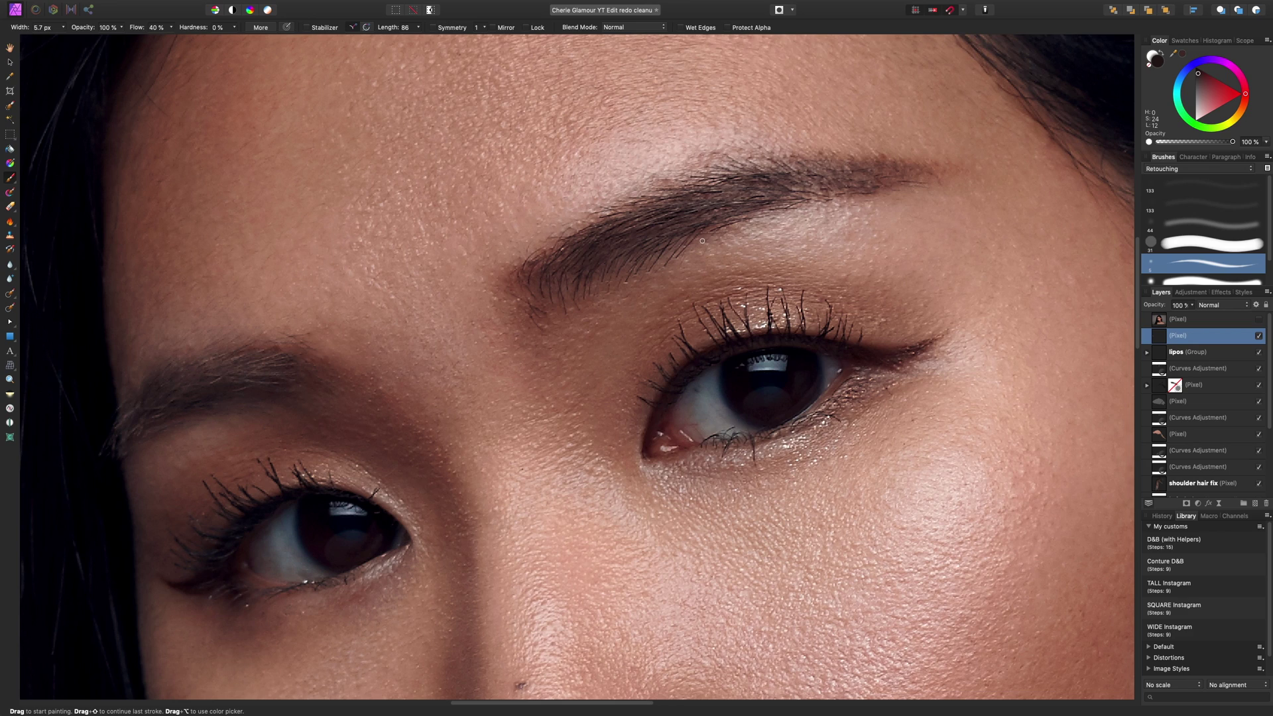
alt+click(671, 218)
drag(1201, 84, 1197, 76)
drag(469, 157, 633, 126)
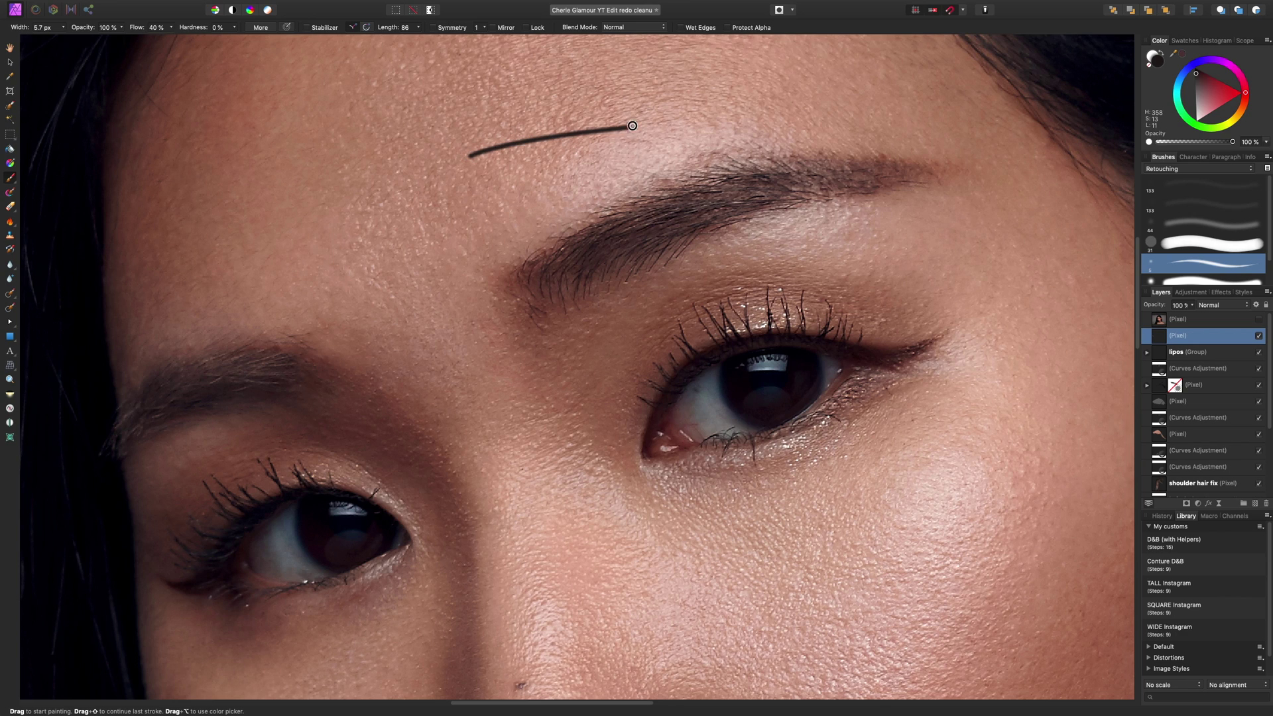
key(super+z)
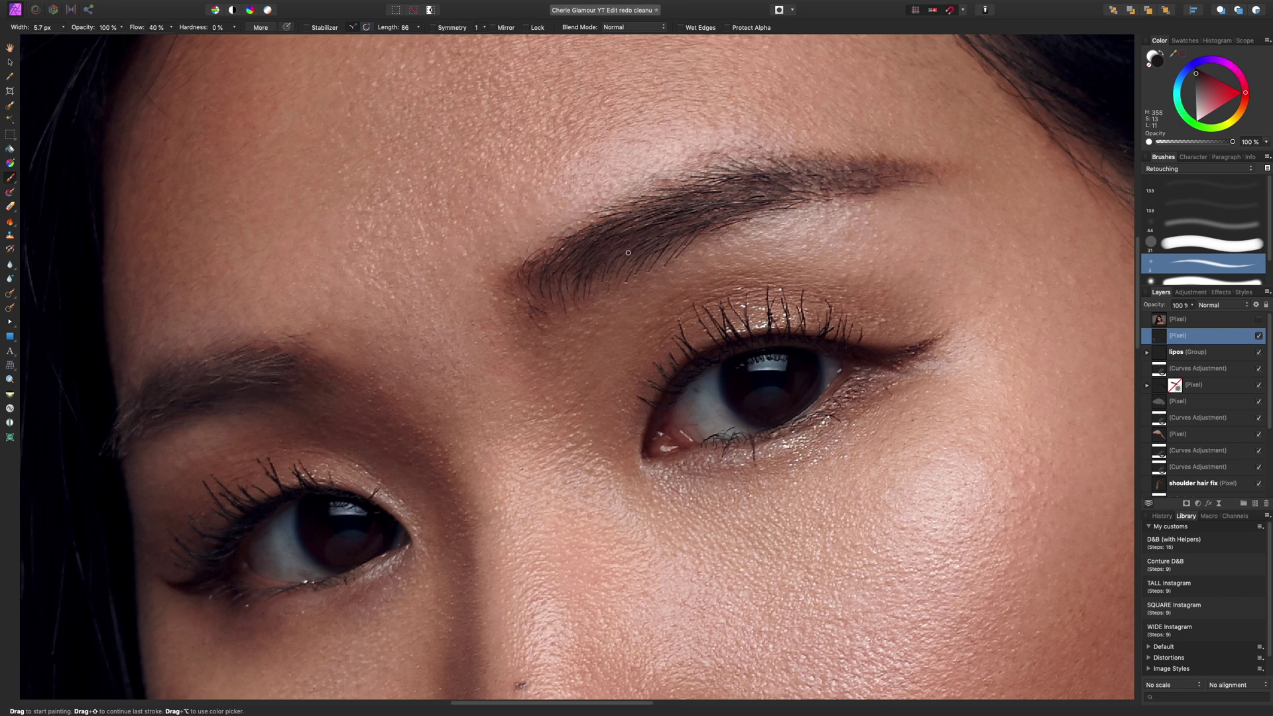
Reduce the brush to 2.1 px and paint fine hairs at the left eyebrow's inner end, undoing stray strokes around the brow.
key(bracketleft)
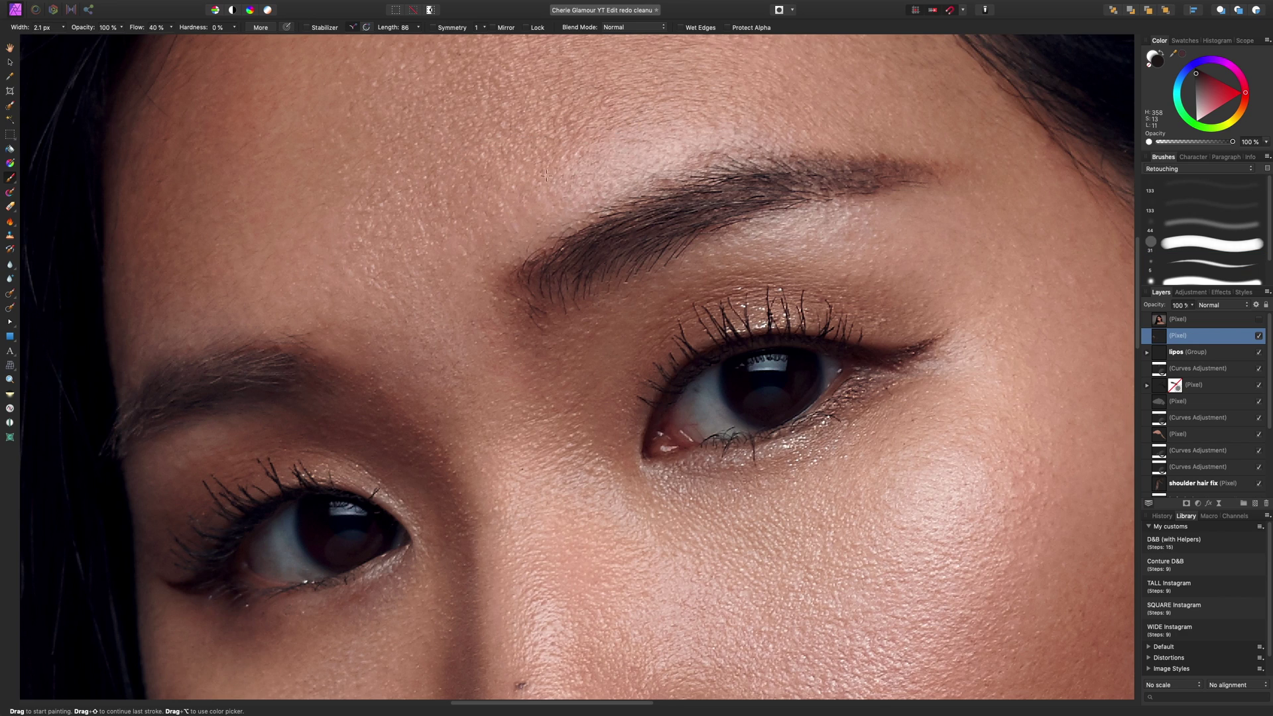
drag(535, 198, 614, 173)
key(bracketright)
key(super+z)
drag(704, 250, 754, 246)
key(super+z)
drag(554, 308, 543, 270)
Paint crossing test hairs on the forehead above the left eyebrow and undo them.
mouse_move(674, 106)
mouse_down()
mouse_move(742, 113)
mouse_move(722, 101)
mouse_move(686, 106)
mouse_move(758, 115)
mouse_move(734, 114)
mouse_move(777, 112)
mouse_up()
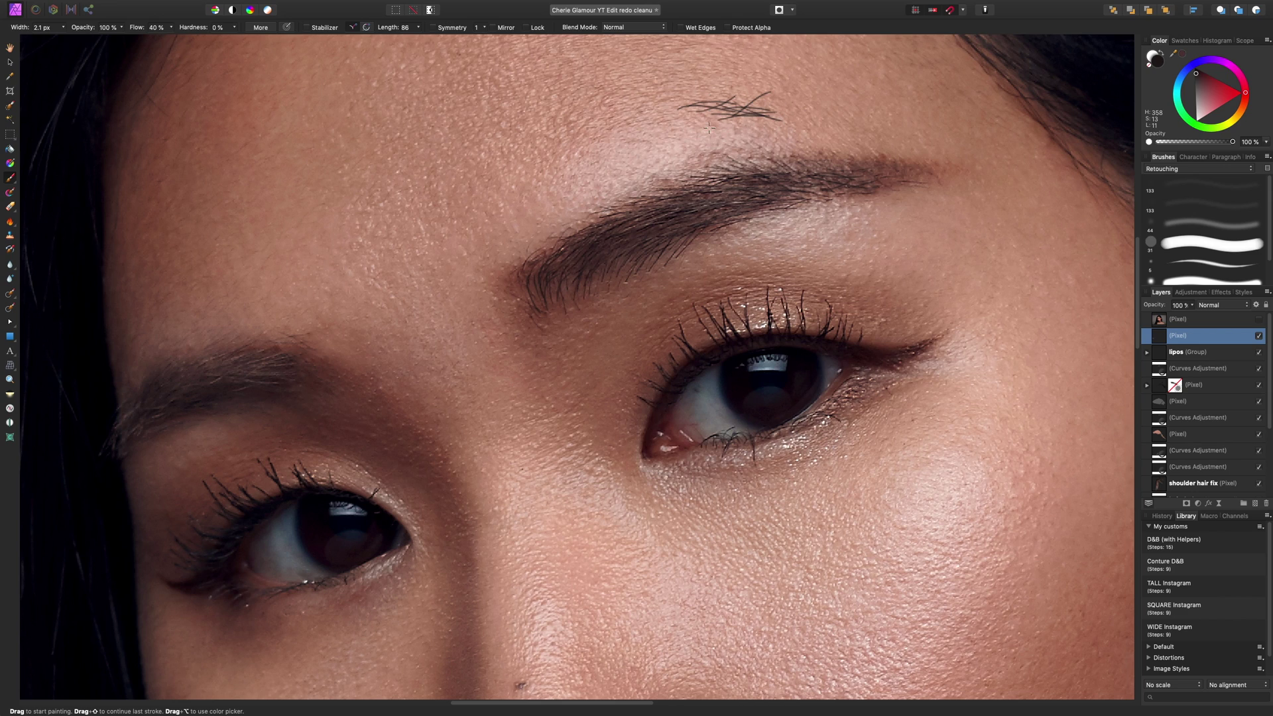
key(super+z)
key(super+z)
key(super+z)
key(super+z)
key(super+z)
key(super+z)
key(super+z)
key(super+z)
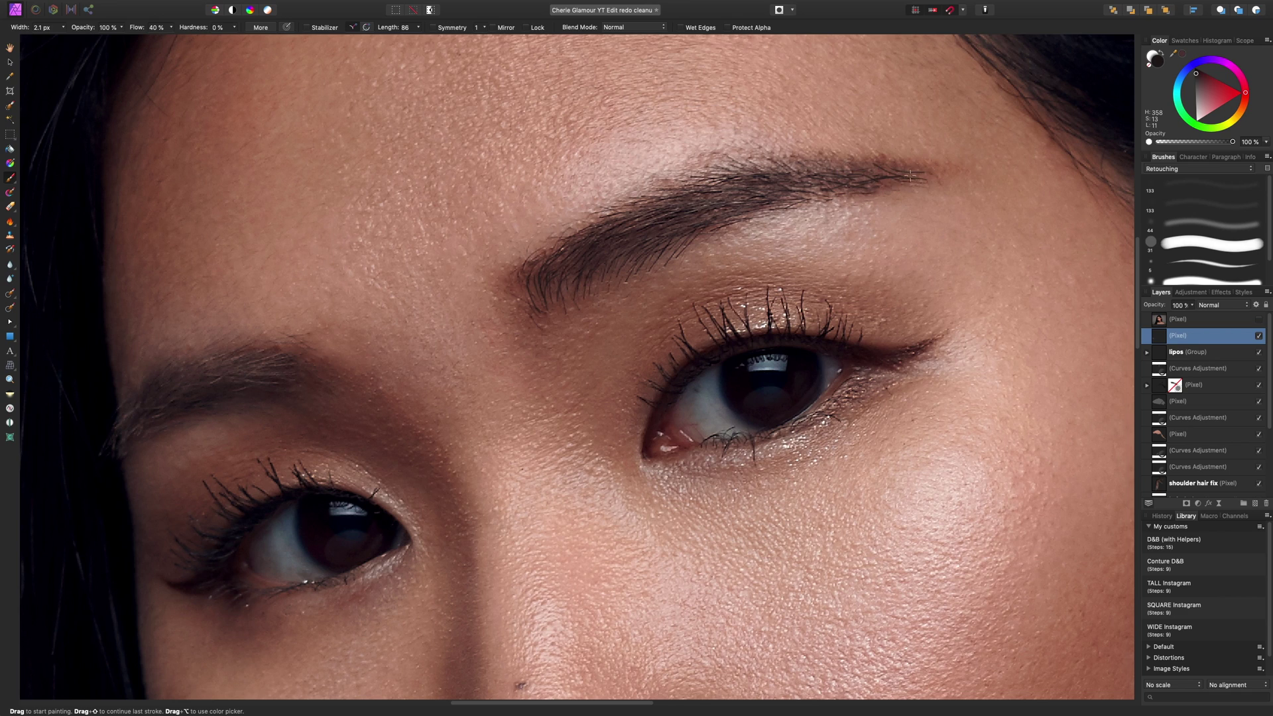
Set the brush flow to 35% and paint hairs along the upper edge and tail of the left eyebrow.
click(171, 27)
drag(170, 39, 165, 40)
drag(880, 166, 893, 171)
drag(913, 170, 940, 177)
mouse_move(815, 165)
mouse_down()
mouse_move(870, 173)
mouse_move(851, 172)
mouse_up()
mouse_move(789, 166)
mouse_down()
mouse_move(831, 162)
mouse_move(792, 167)
mouse_move(785, 184)
mouse_move(856, 189)
mouse_move(840, 196)
mouse_move(899, 190)
mouse_move(873, 186)
mouse_move(914, 172)
mouse_up()
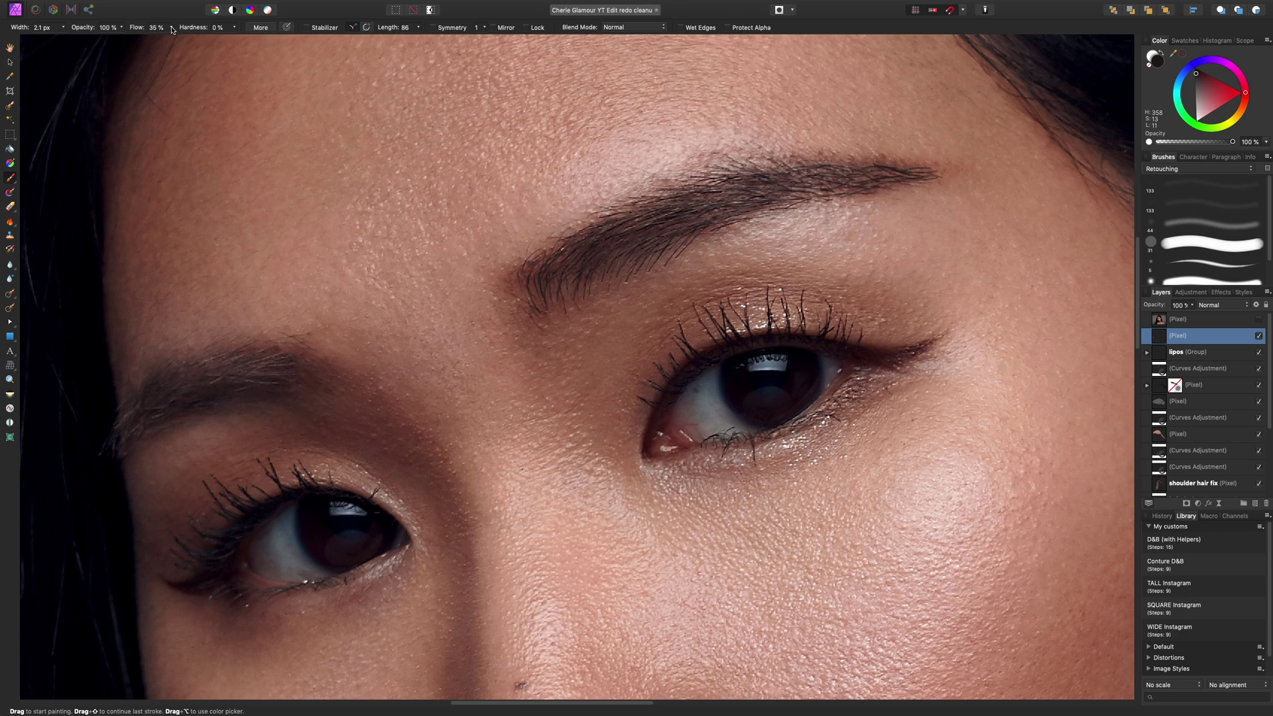
Lower the flow to 18%, sample a brow tone (H 0, S 27, L 15), and paint hairs along the left eyebrow tail's lower edge.
drag(171, 29, 162, 53)
drag(837, 165, 866, 165)
alt+click(663, 215)
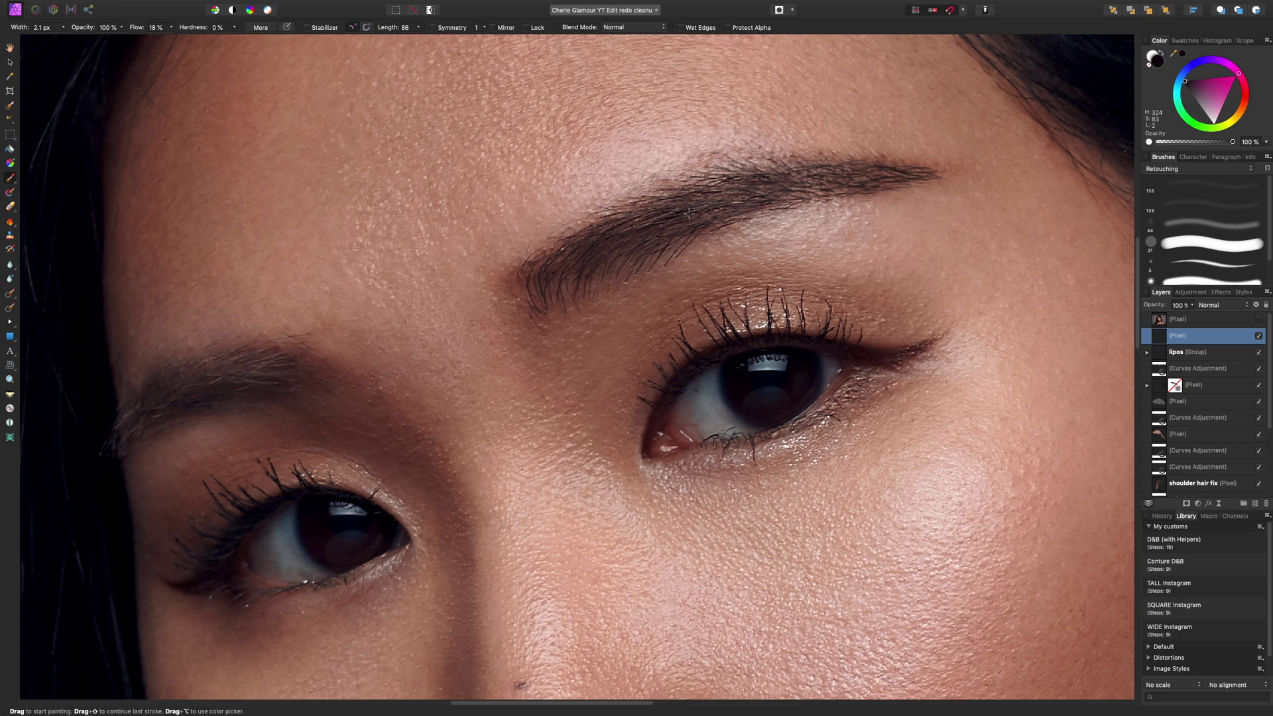
drag(689, 214, 681, 222)
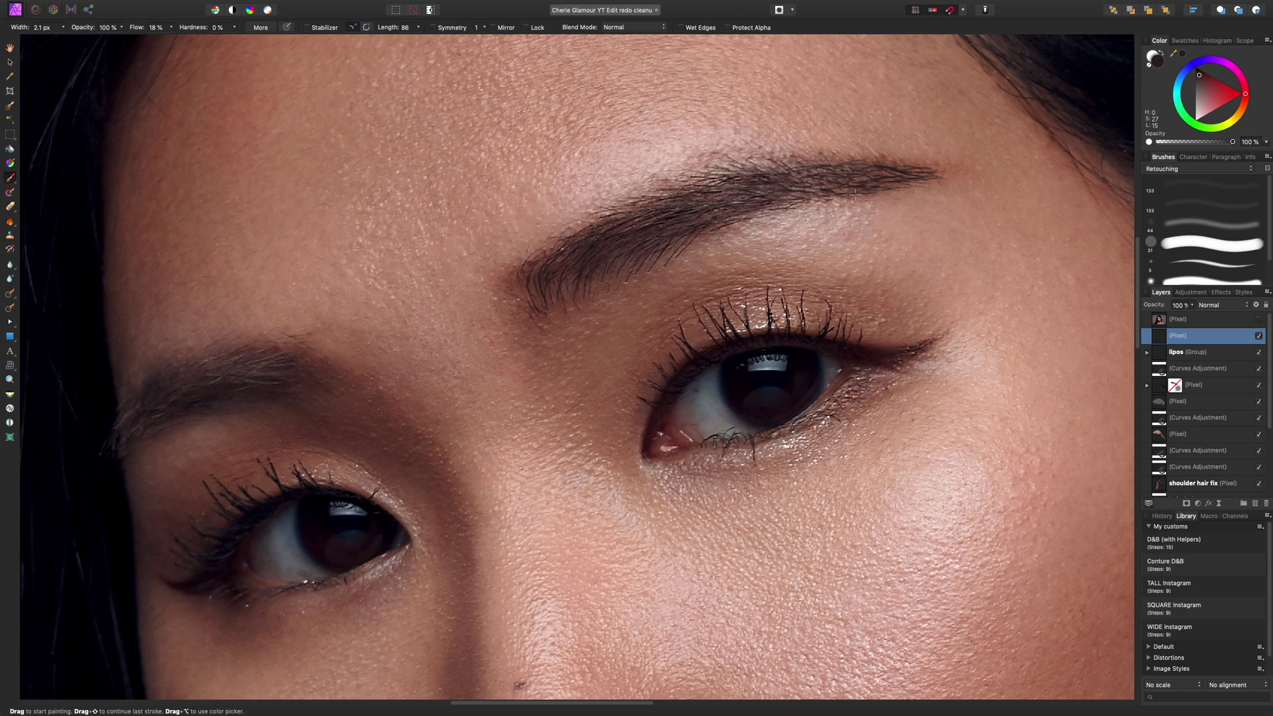
drag(817, 204, 875, 192)
drag(785, 201, 888, 182)
Raise the flow to 47% and fill the middle and outer part of the left eyebrow with fine hairs.
click(171, 28)
drag(170, 40, 194, 41)
mouse_move(851, 170)
mouse_down()
mouse_move(819, 183)
mouse_move(845, 180)
mouse_move(797, 167)
mouse_move(845, 161)
mouse_up()
mouse_move(770, 176)
mouse_down()
mouse_move(817, 171)
mouse_move(820, 187)
mouse_move(794, 193)
mouse_up()
mouse_move(716, 206)
mouse_down()
mouse_move(755, 197)
mouse_move(728, 190)
mouse_move(774, 186)
mouse_up()
drag(816, 186, 895, 169)
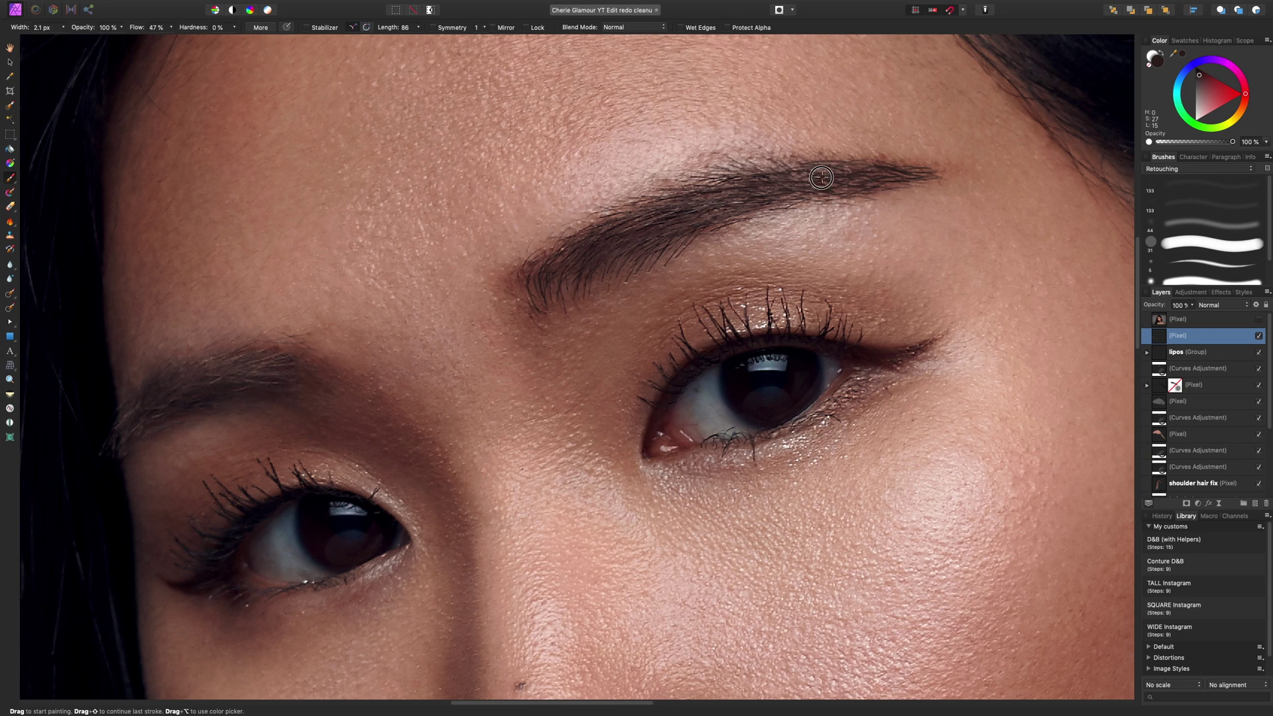
drag(786, 180, 829, 189)
drag(839, 191, 890, 180)
mouse_move(771, 174)
mouse_down()
mouse_move(917, 174)
mouse_move(906, 162)
mouse_move(929, 170)
mouse_move(895, 180)
mouse_up()
drag(731, 179, 777, 172)
Fill in the right eyebrow with hairs, darkening the colour to H 0, S 62, L 7 and lowering the flow to 28%.
drag(290, 289, 421, 217)
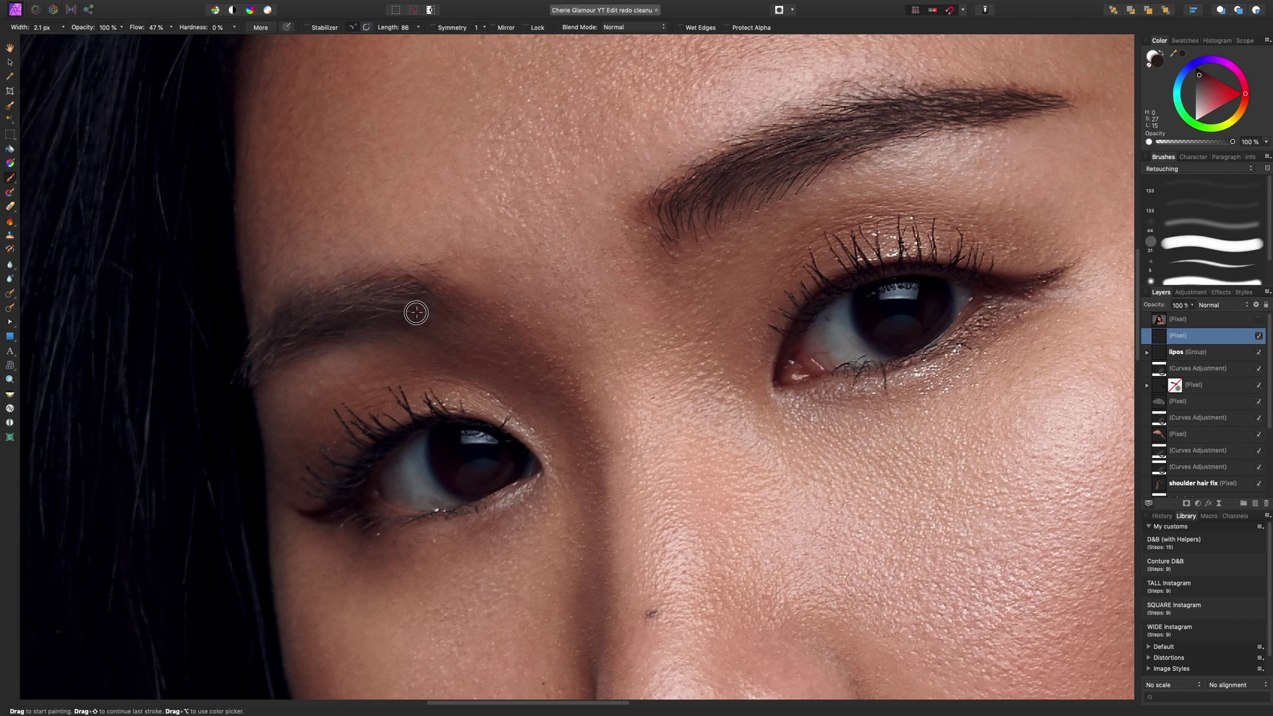
drag(437, 291, 364, 287)
drag(1199, 75, 1199, 71)
drag(431, 290, 439, 312)
click(171, 27)
drag(162, 42, 153, 44)
mouse_move(405, 317)
mouse_down()
mouse_move(356, 312)
mouse_move(417, 299)
mouse_move(365, 300)
mouse_move(403, 300)
mouse_up()
mouse_move(300, 327)
mouse_down()
mouse_move(317, 315)
mouse_move(311, 295)
mouse_up()
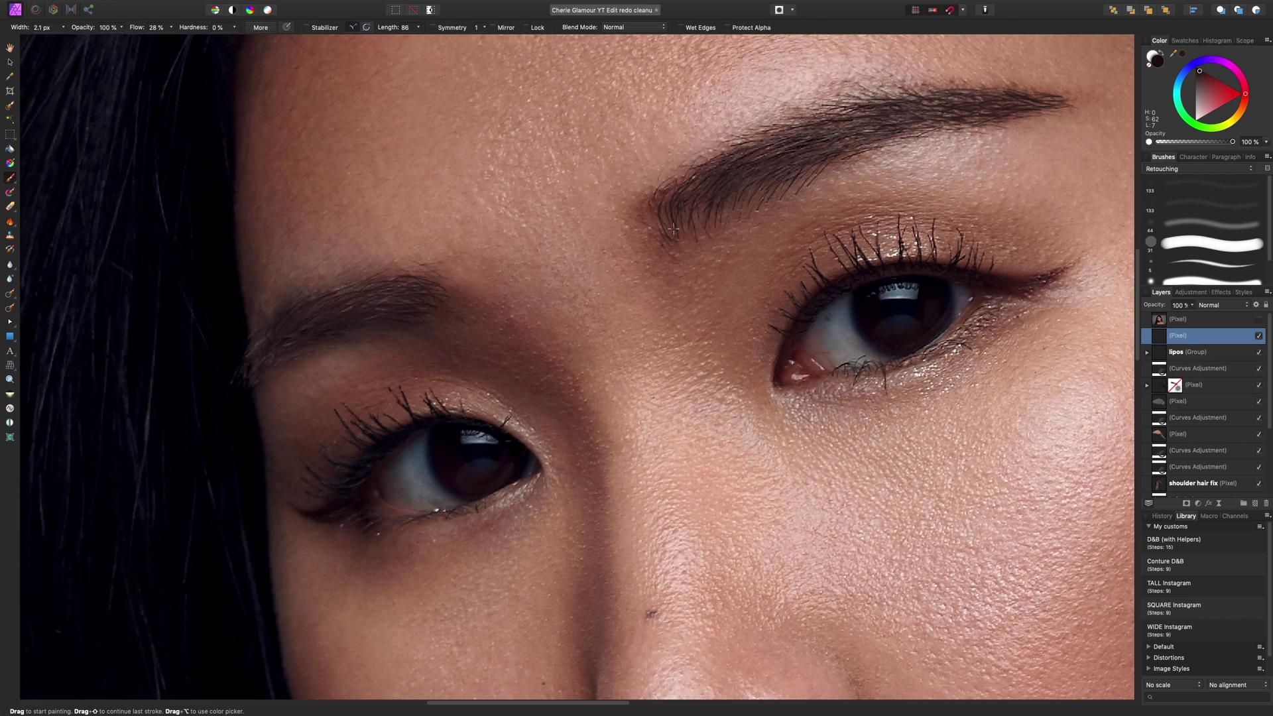
Add darker hairs to the inner half of the left eyebrow.
drag(662, 215, 664, 229)
drag(744, 190, 737, 205)
mouse_move(760, 192)
mouse_down()
mouse_move(754, 204)
mouse_move(773, 211)
mouse_up()
Compare the whole portrait with the eyebrow layer hidden and shown.
key(super+minus)
key(super+minus)
key(super+0)
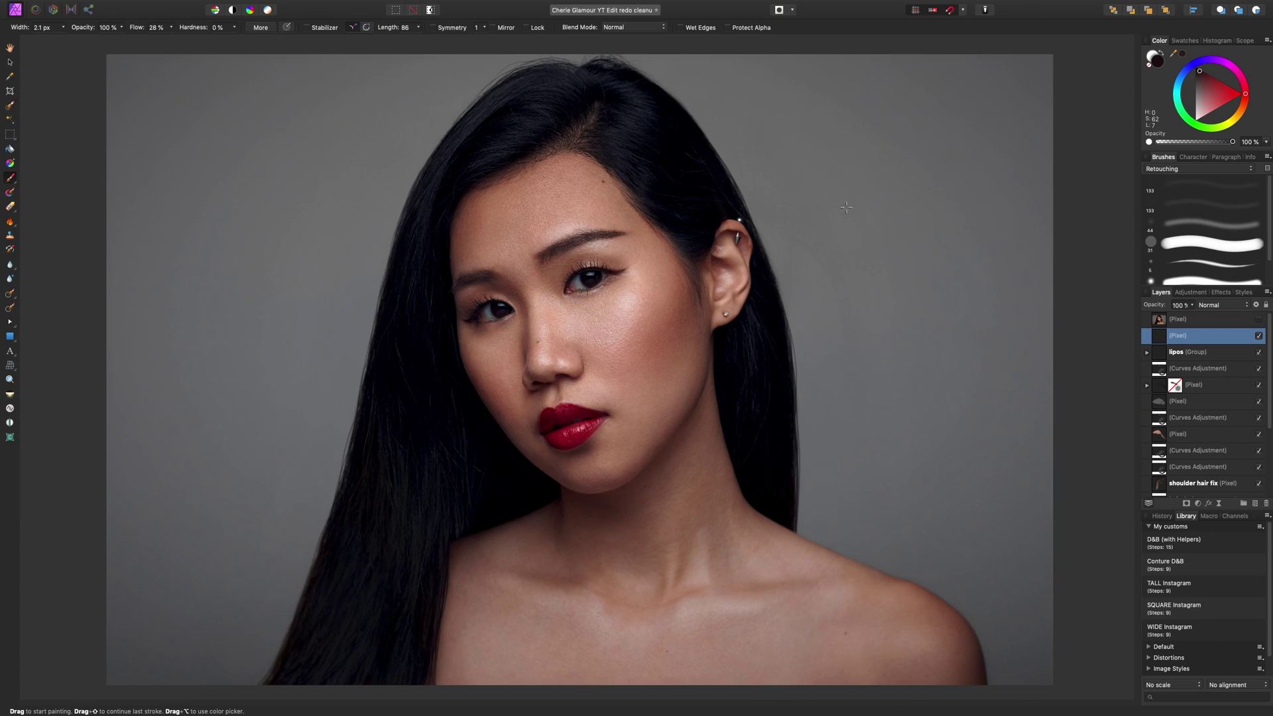
click(1260, 337)
click(1261, 338)
click(1260, 338)
click(1260, 338)
click(1260, 338)
click(1259, 338)
Lower the eyebrow layer's opacity to 82% and compare the portrait with that layer hidden and shown.
scroll(790, 268, up, 10)
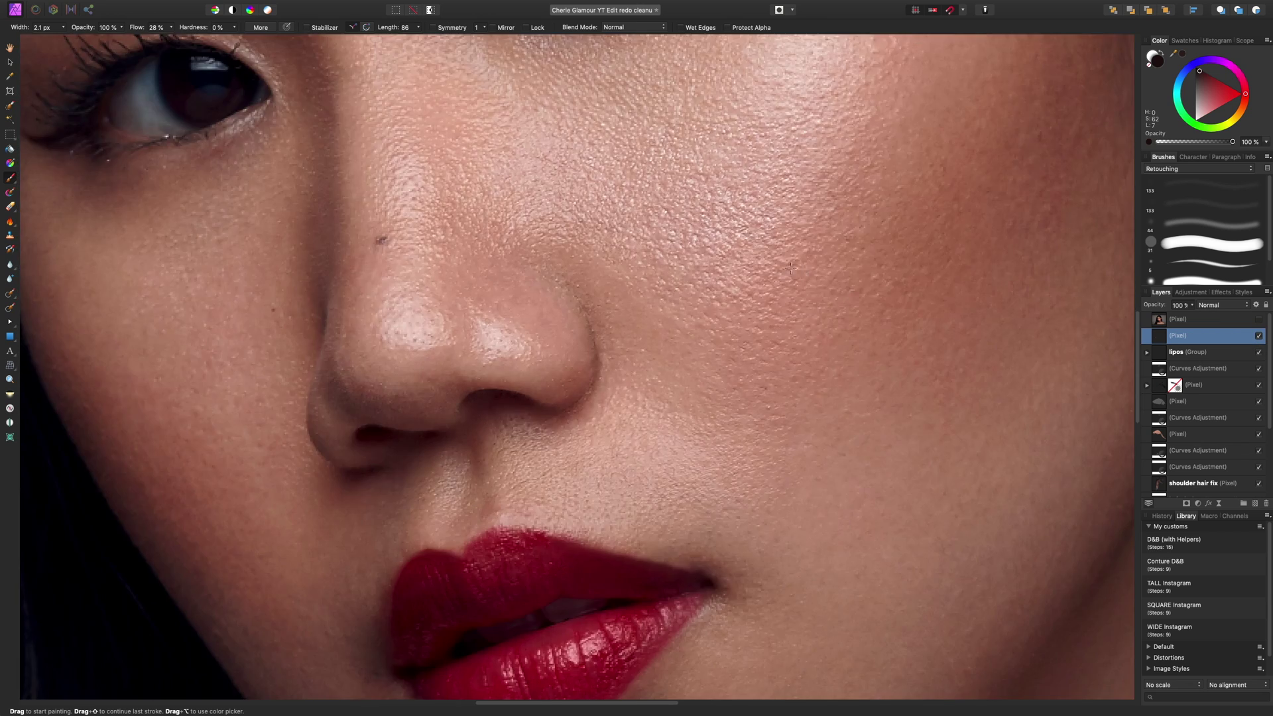
scroll(791, 268, up, 15)
click(1192, 305)
mouse_move(1191, 316)
mouse_down()
mouse_move(1127, 317)
mouse_move(1219, 314)
mouse_move(1177, 317)
mouse_up()
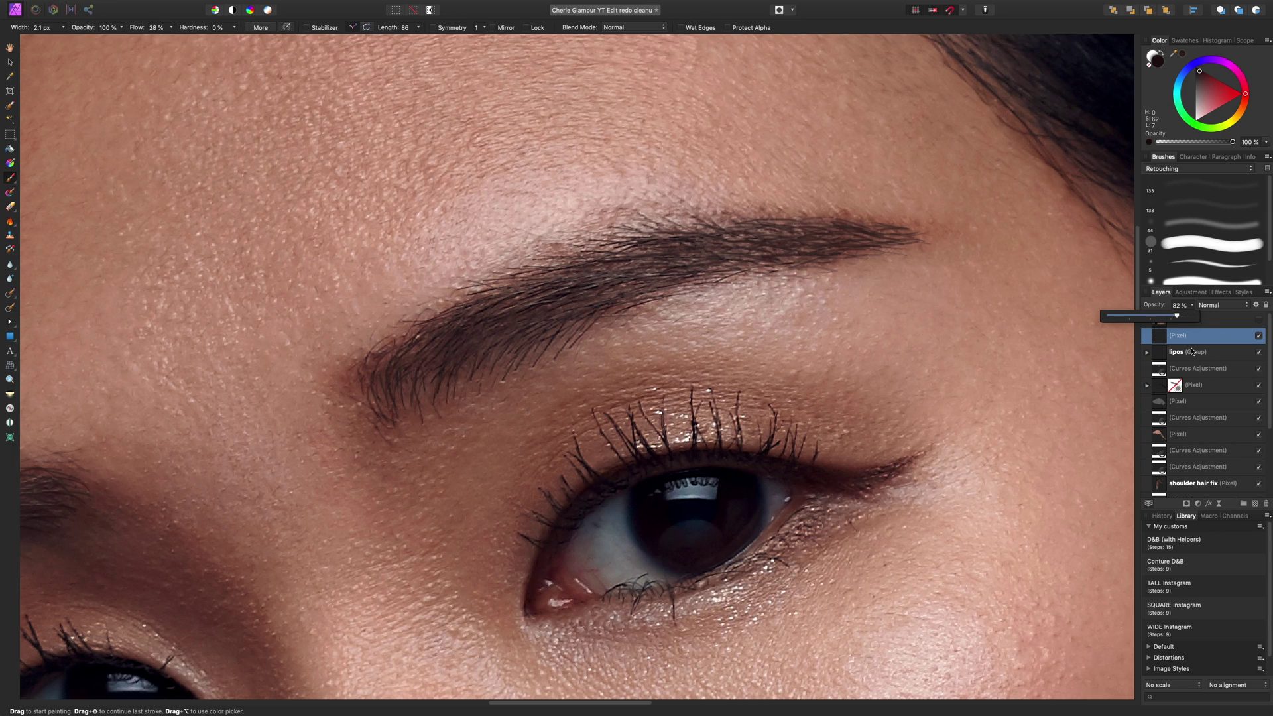
key(super+0)
click(1259, 336)
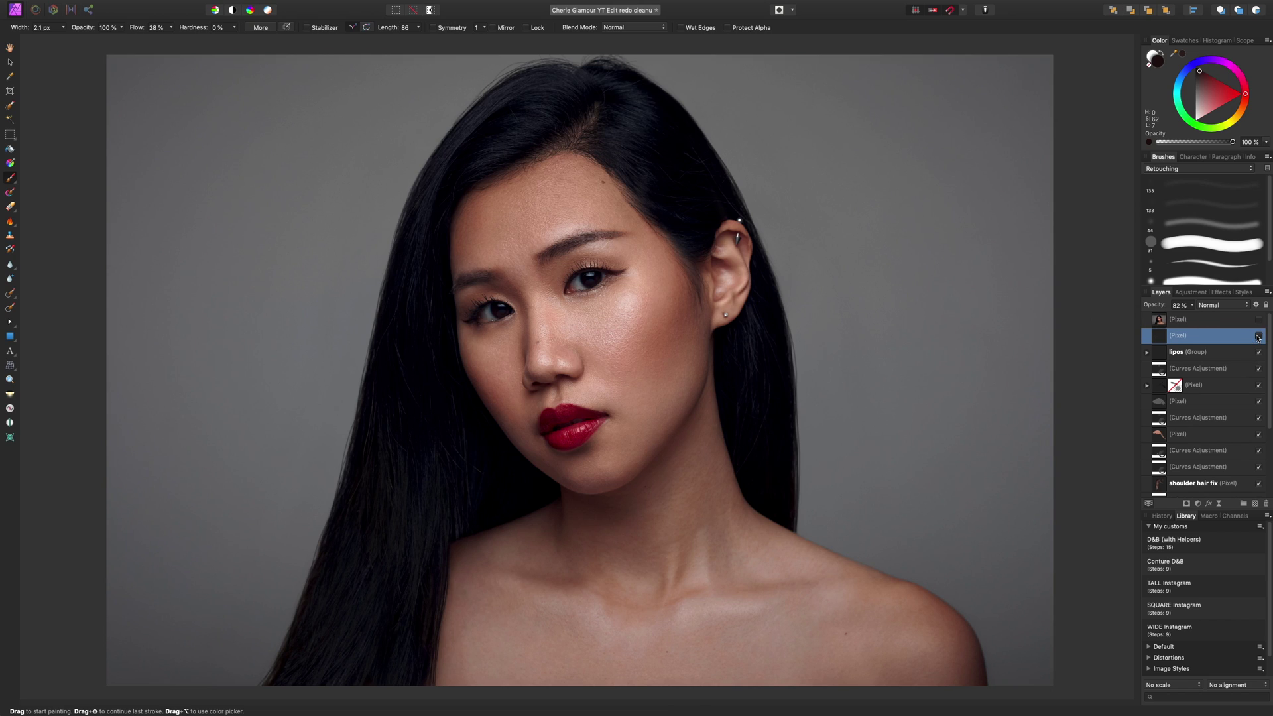
click(1258, 337)
click(1259, 336)
click(1259, 336)
click(1258, 336)
click(1258, 336)
Add a Curves adjustment above the eyebrow layer, raise its midtones, and invert its mask.
click(1198, 504)
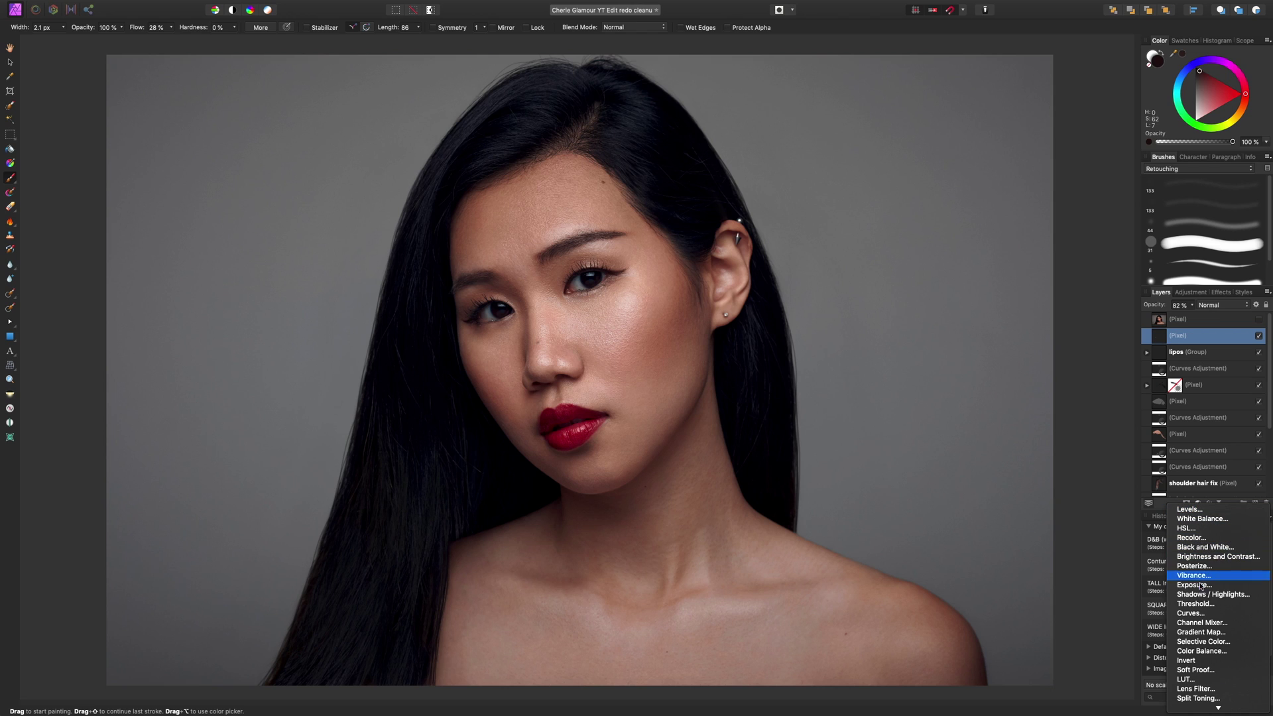
click(1204, 614)
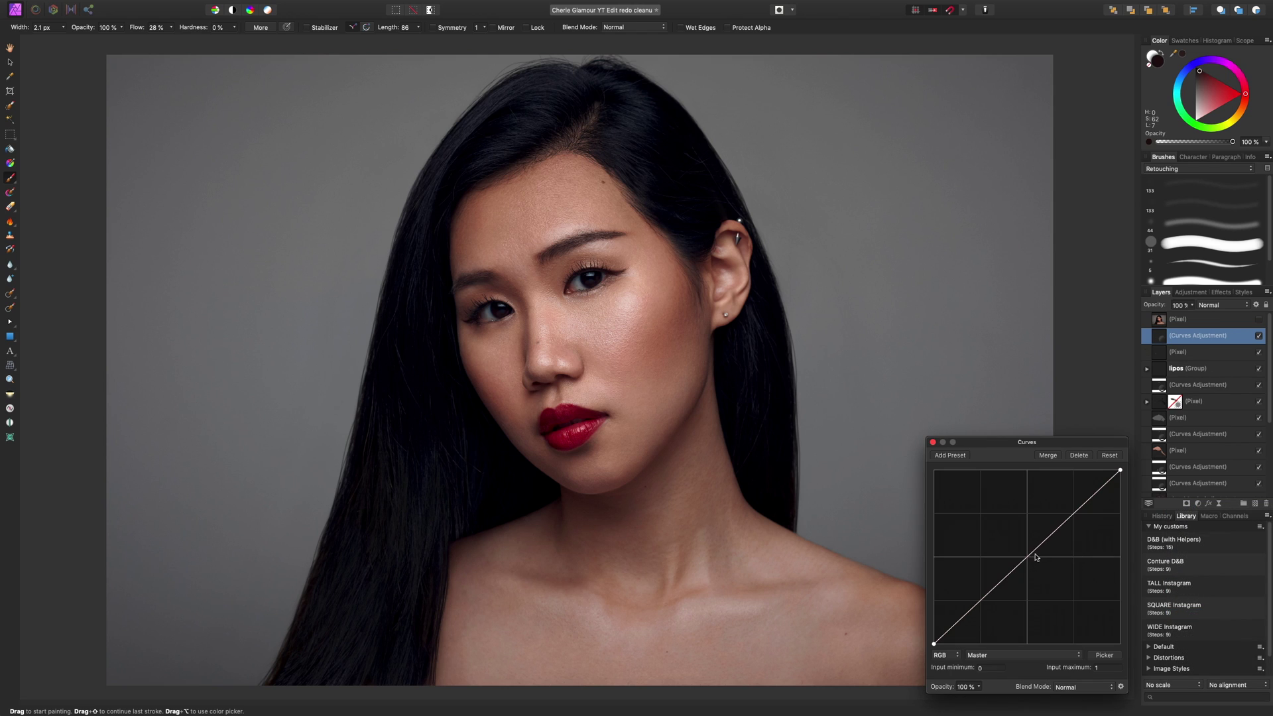
drag(1027, 549, 1026, 537)
click(932, 443)
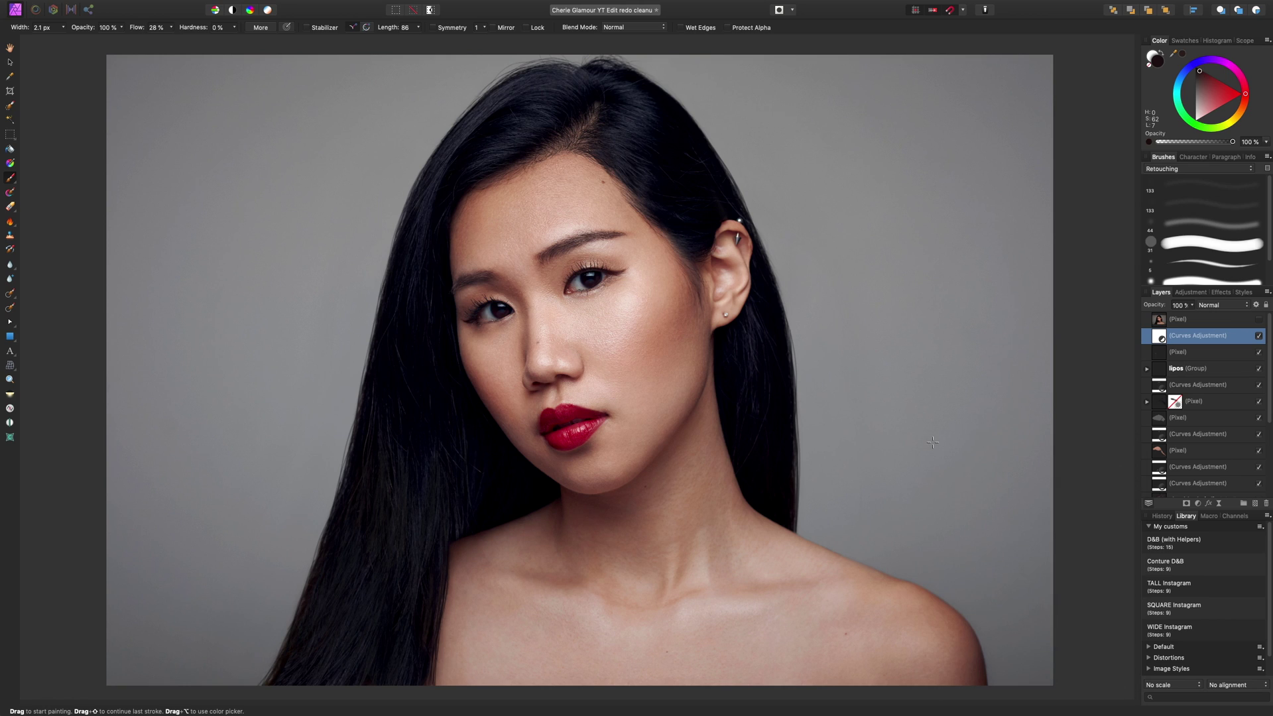
Add a second Curves adjustment on top, pull its midtones down, and invert its mask.
click(1199, 504)
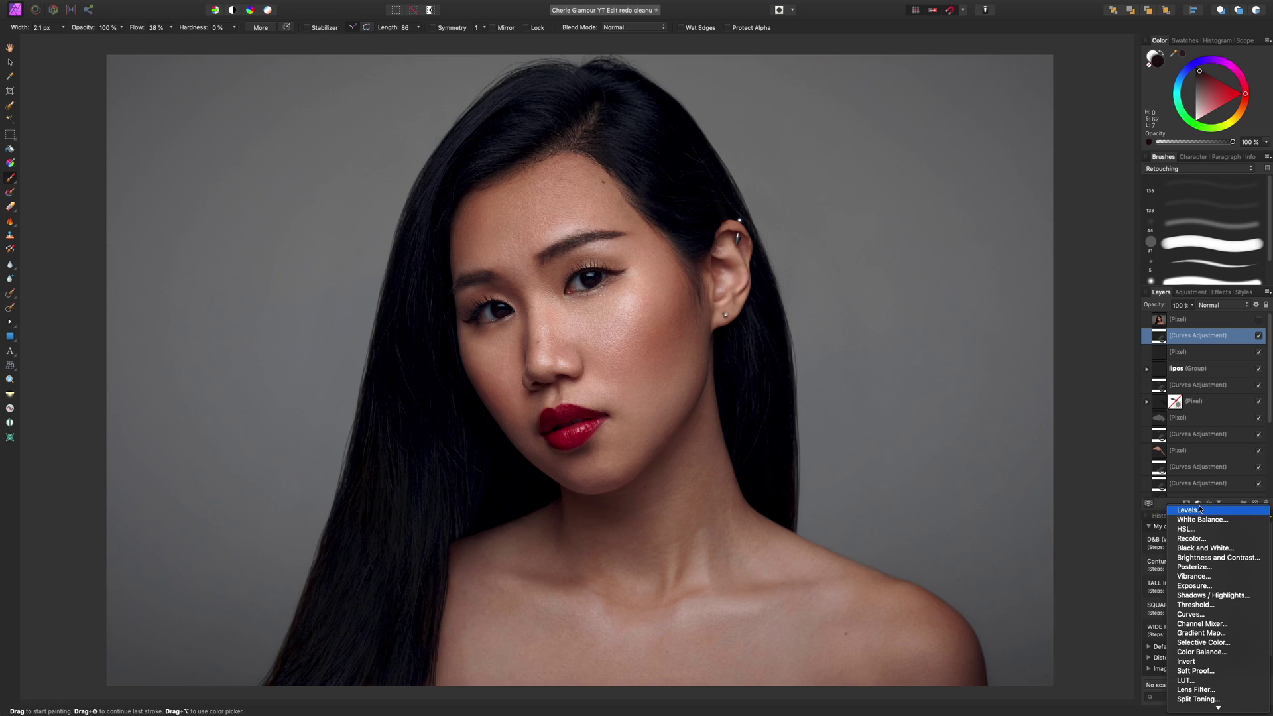
click(1197, 614)
drag(1028, 561, 1032, 573)
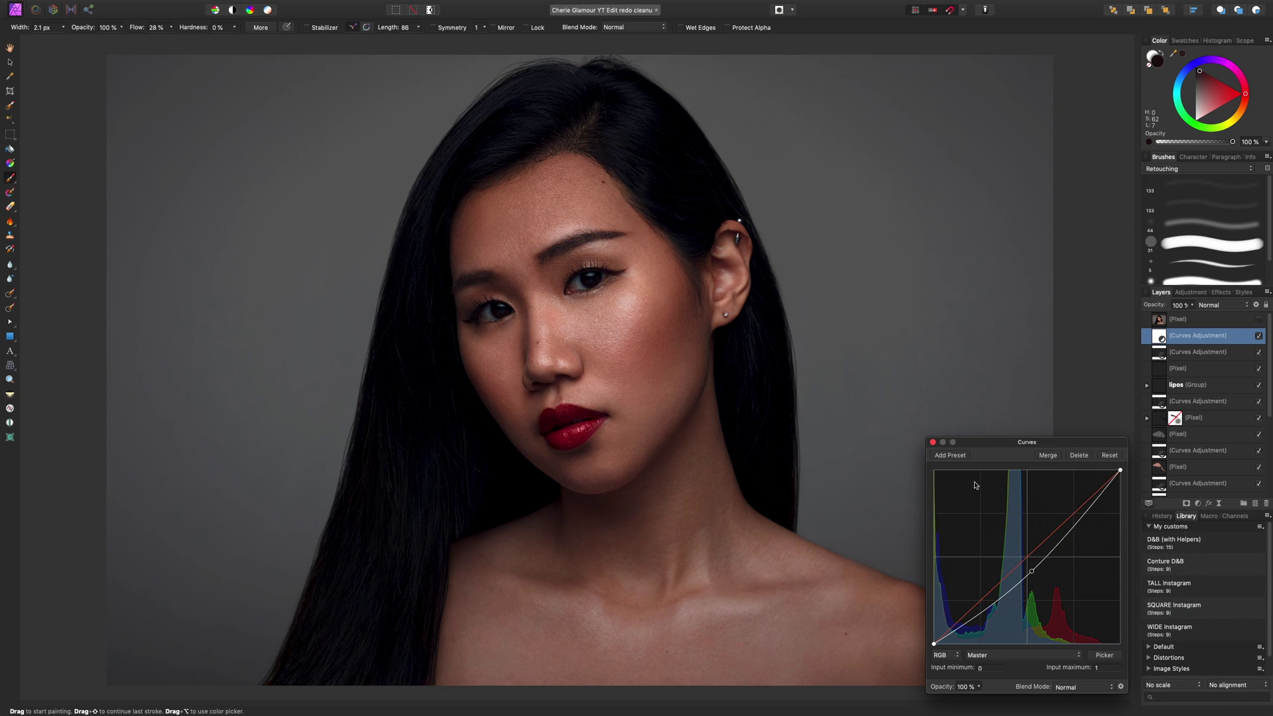
click(932, 442)
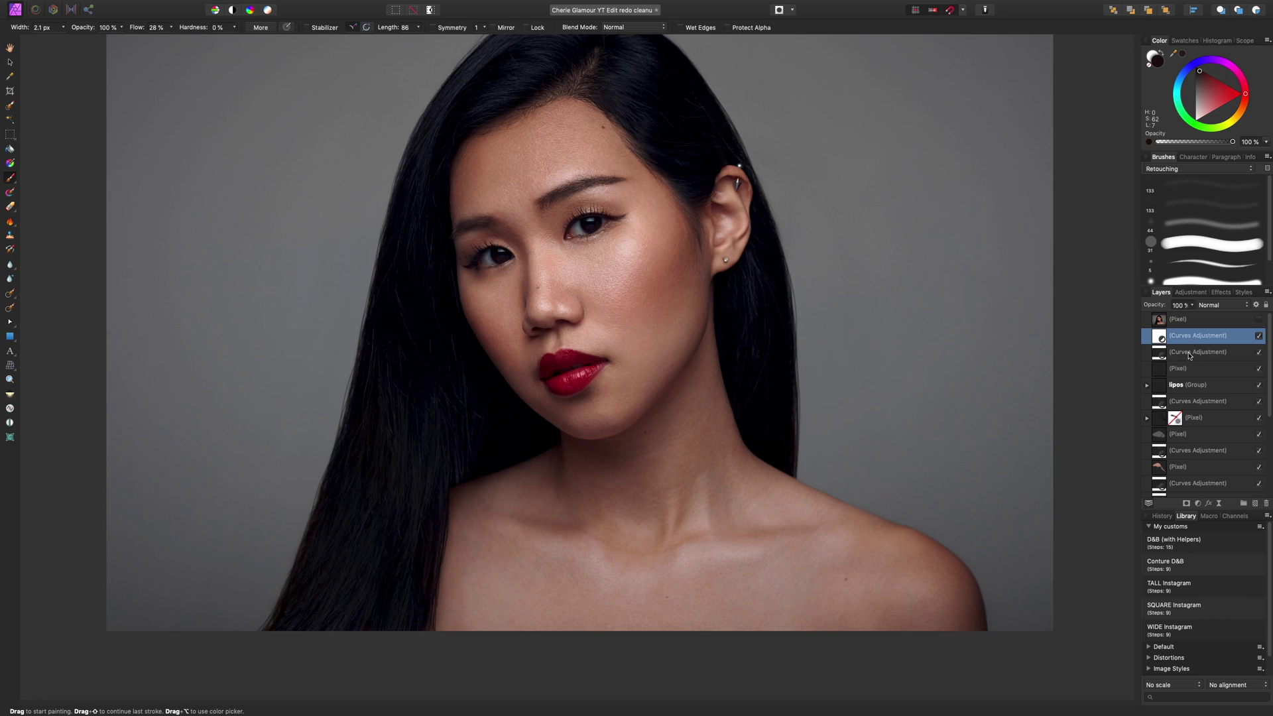
Rename the brightening Curves layer dodge and the darkening Curves layer burn.
click(1199, 353)
double_click(1199, 354)
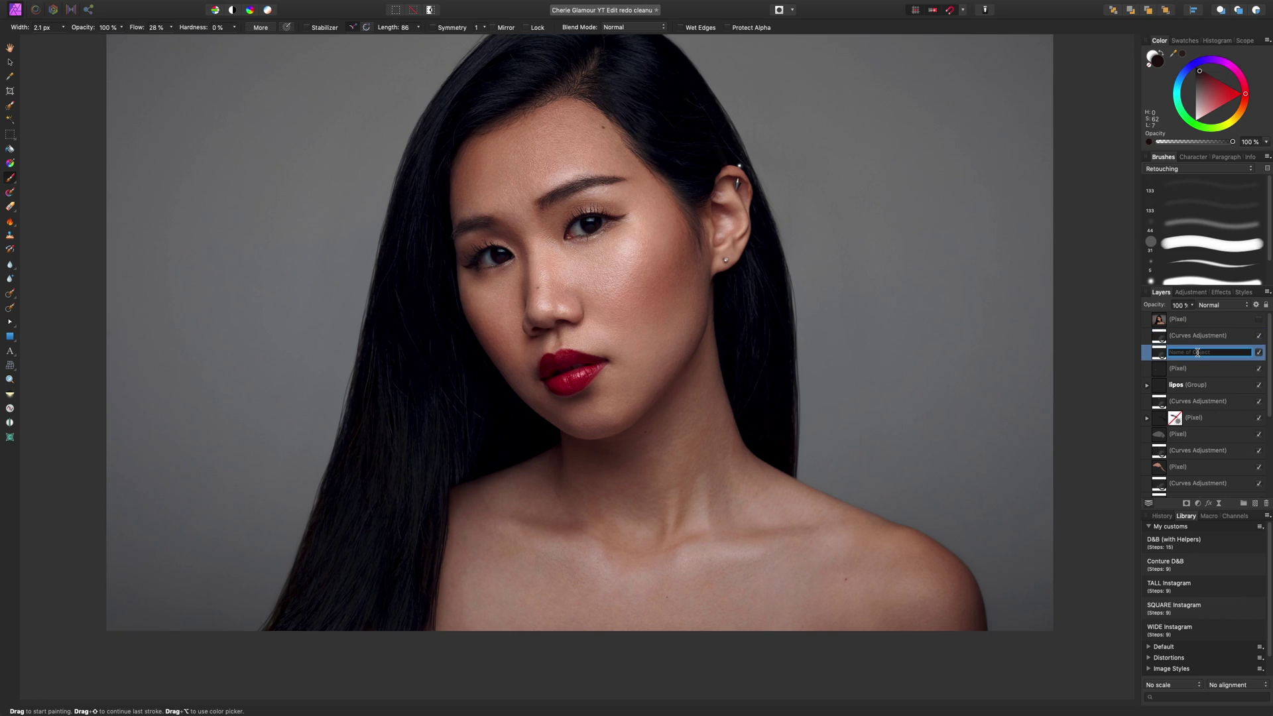
text(dodgw)
key(BackSpace)
text(e)
key(Return)
click(1189, 337)
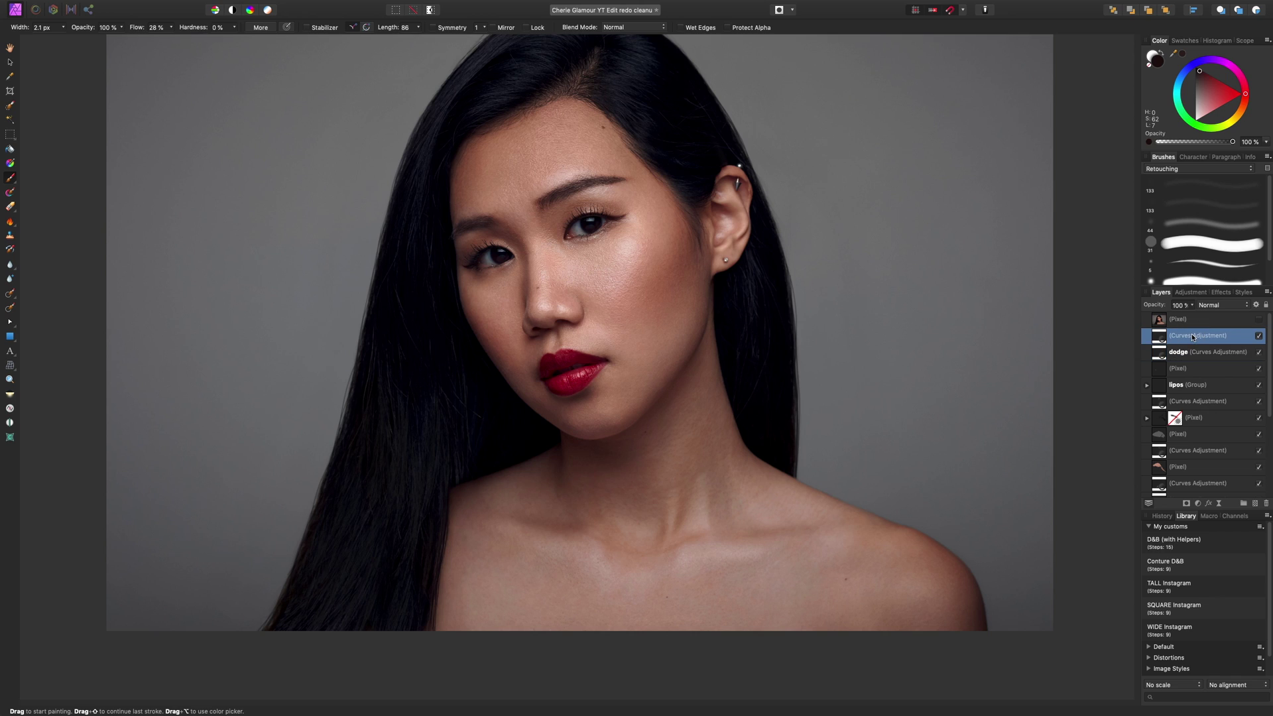
double_click(1191, 337)
text(burn)
key(Return)
Group the burn and dodge Curves layers and name the group conturing.
shift+click(1185, 352)
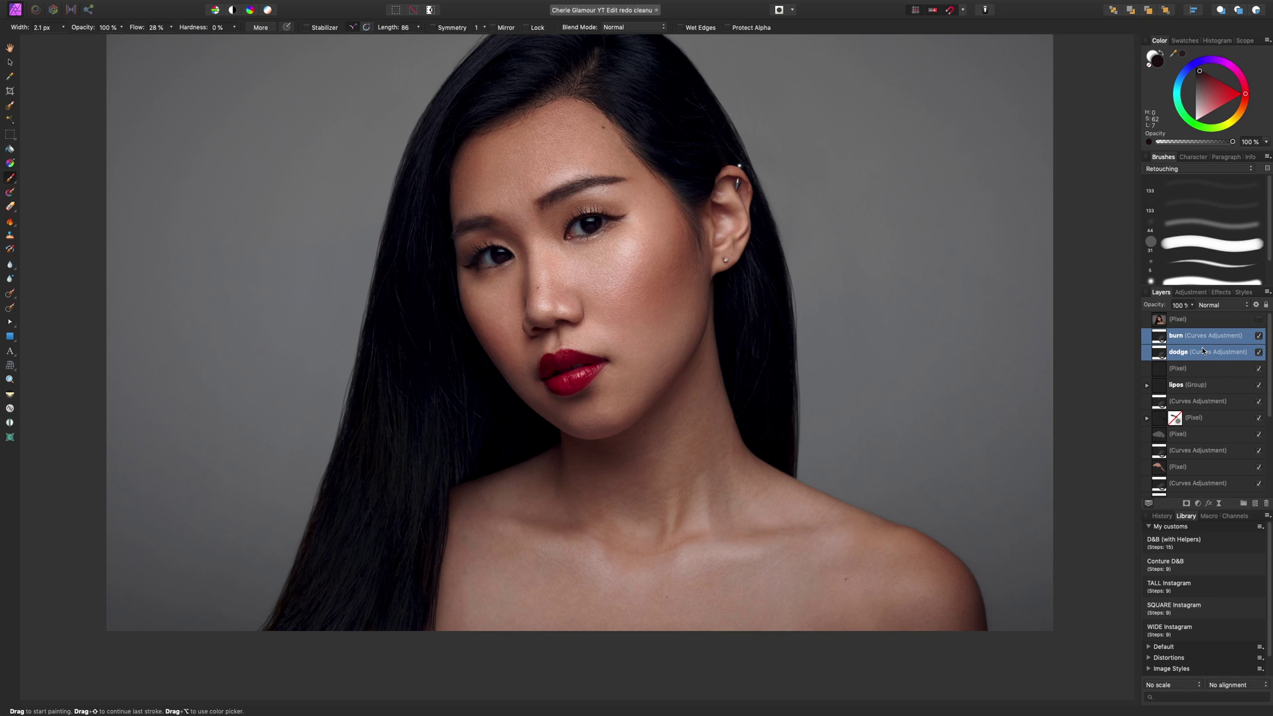
key(super+g)
double_click(1187, 336)
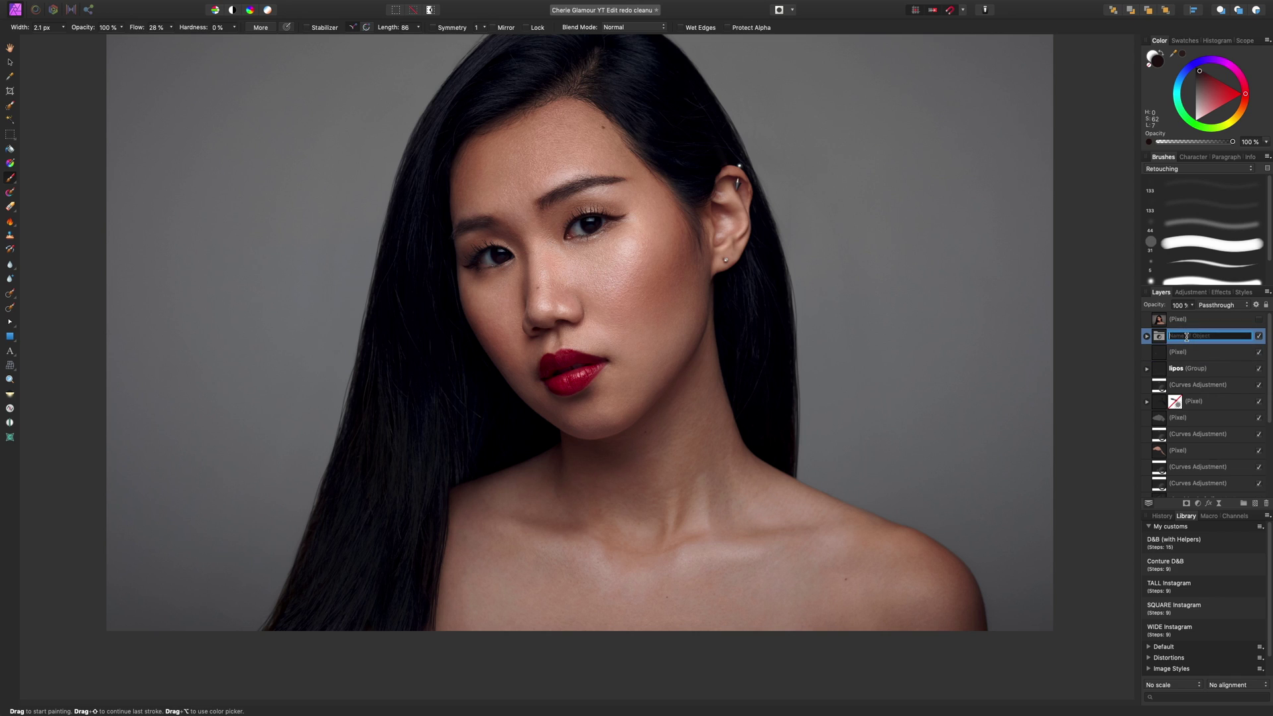
text(conturing)
key(Return)
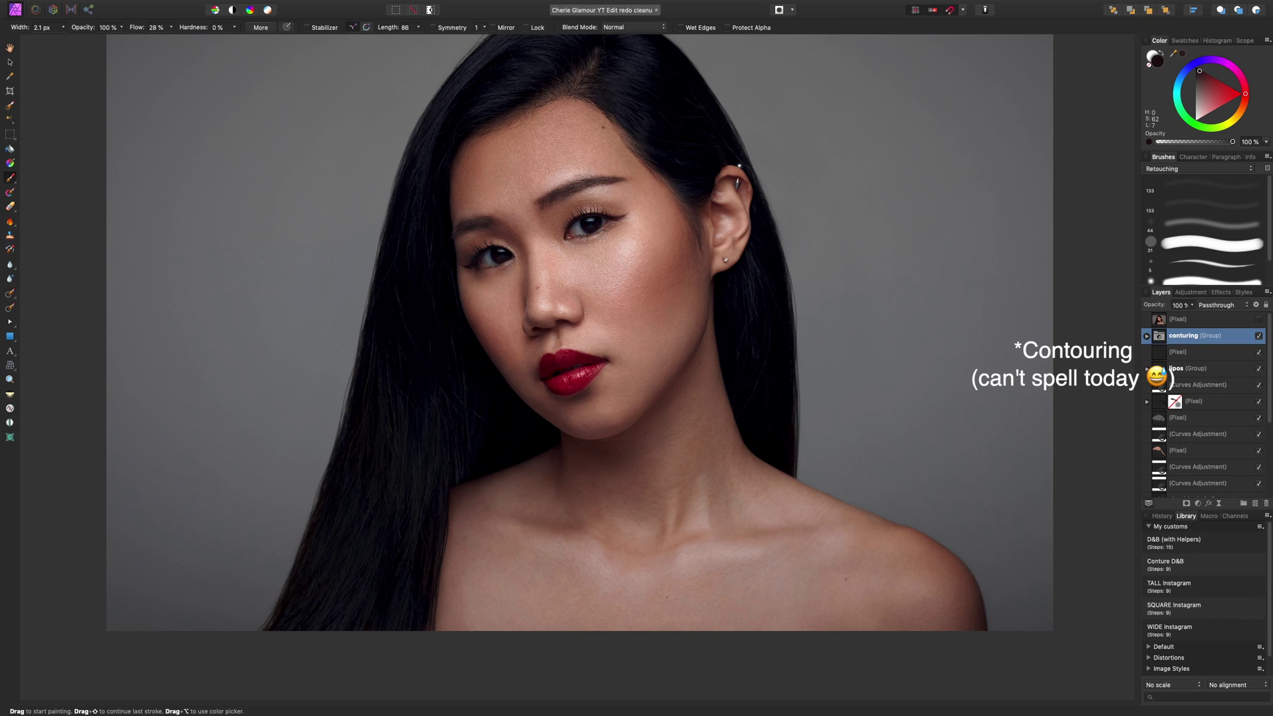
Select the dodge layer inside the conturing group, set the brush colours to white and black, and lower the flow to 2%.
click(1148, 337)
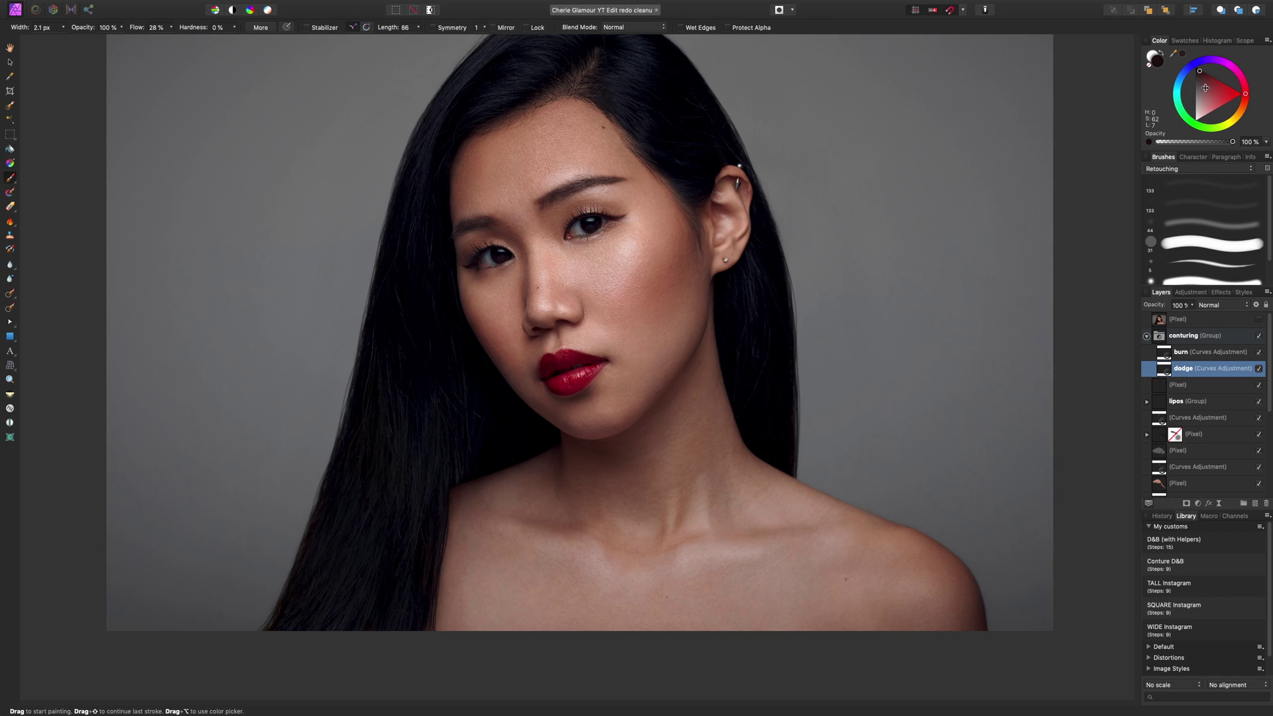
drag(1206, 88, 1195, 121)
key(x)
drag(1206, 93, 1195, 41)
key(x)
mouse_move(171, 28)
mouse_down()
mouse_move(147, 59)
mouse_move(171, 44)
mouse_up()
Brighten the nose on the dodge layer with a 139.1 px brush and compare the result with the layer hidden and shown.
scroll(383, 230, up, 3)
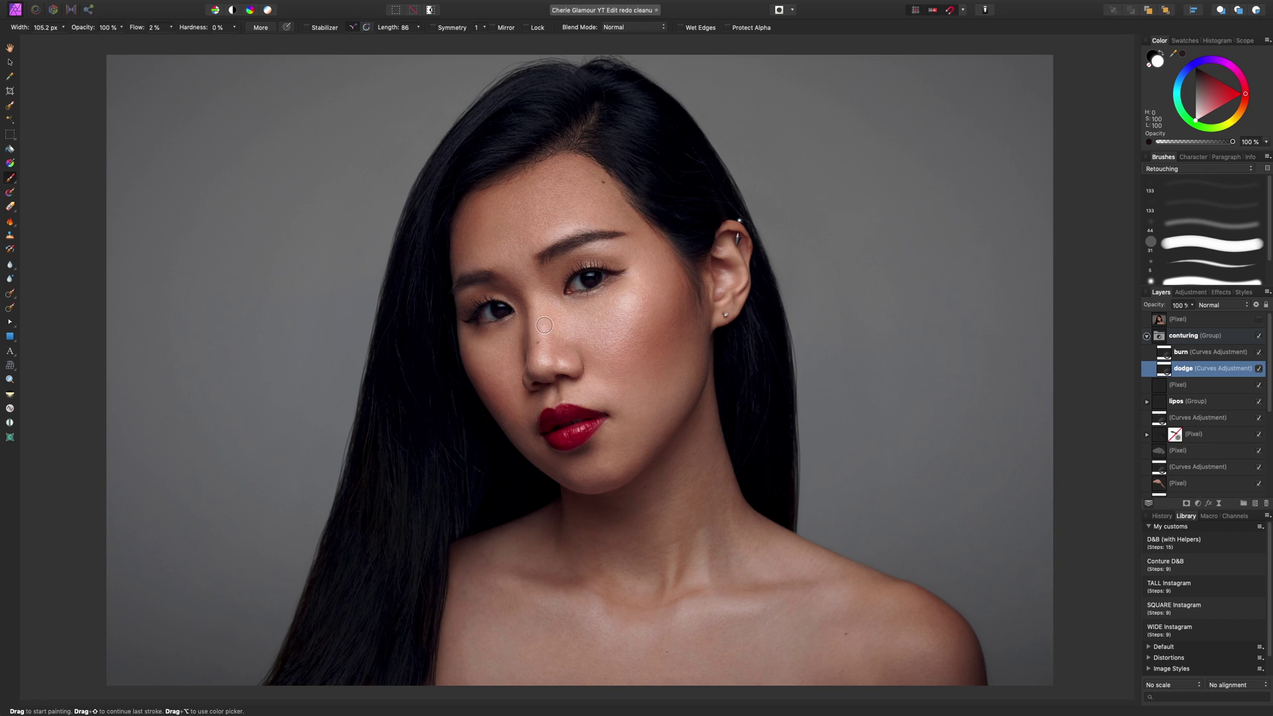
key(bracketright)
mouse_move(539, 355)
mouse_down()
mouse_move(540, 303)
mouse_move(542, 379)
mouse_up()
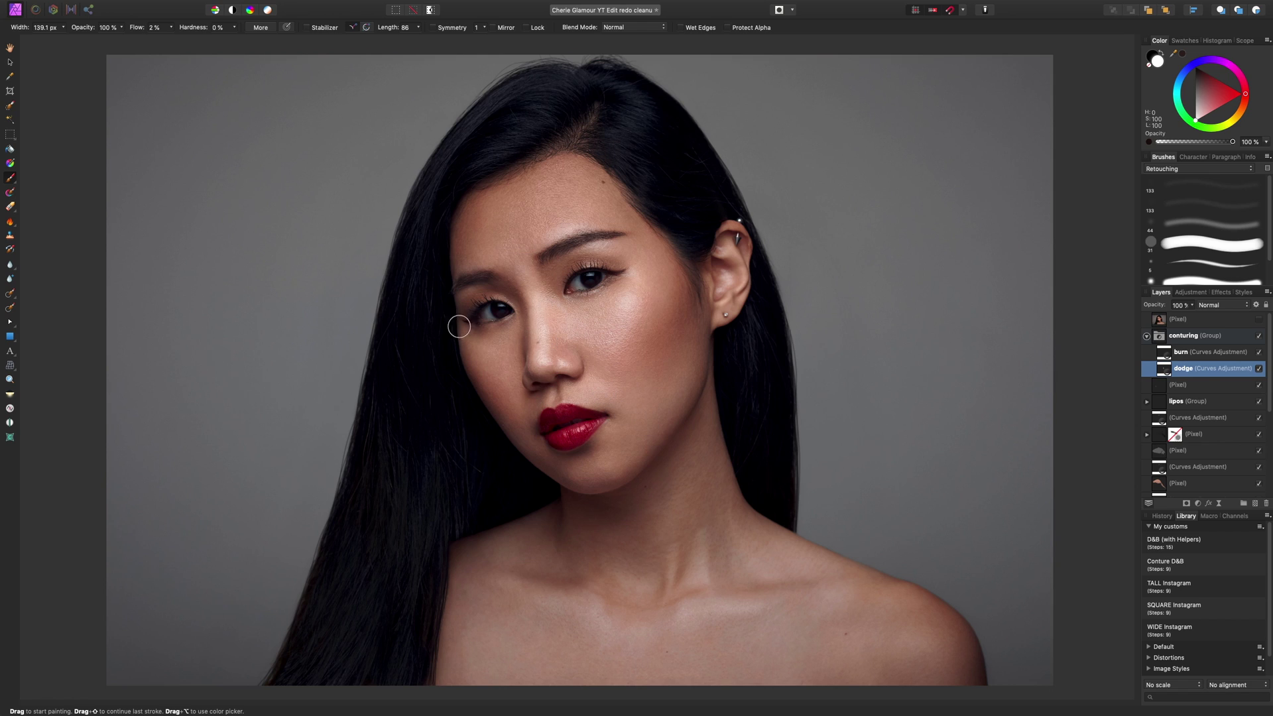
click(1261, 369)
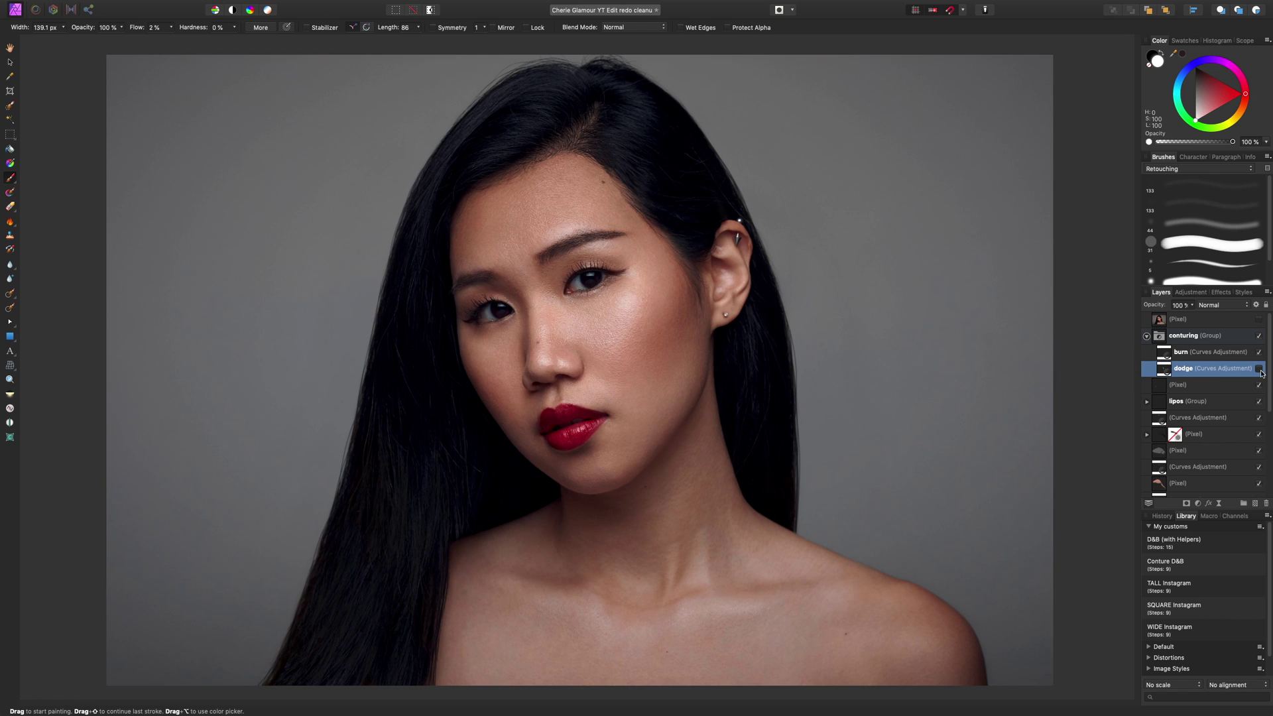
click(1260, 369)
click(1259, 369)
click(1260, 370)
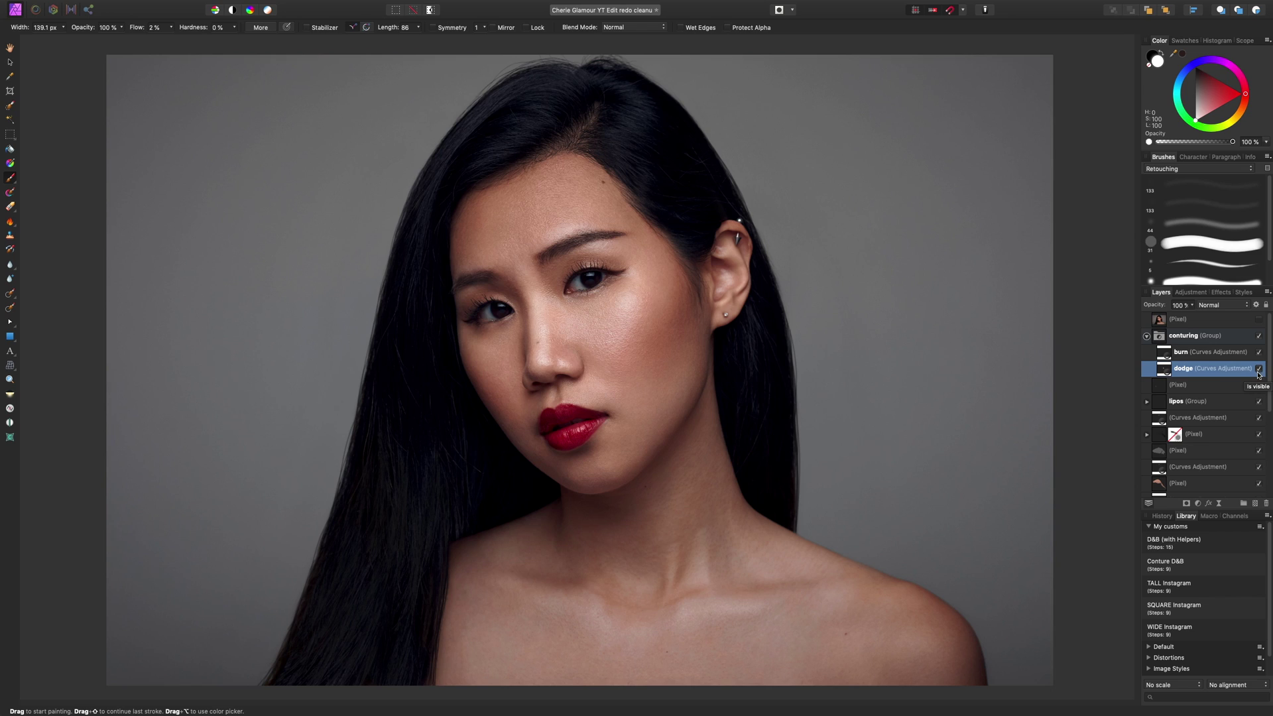
click(1259, 369)
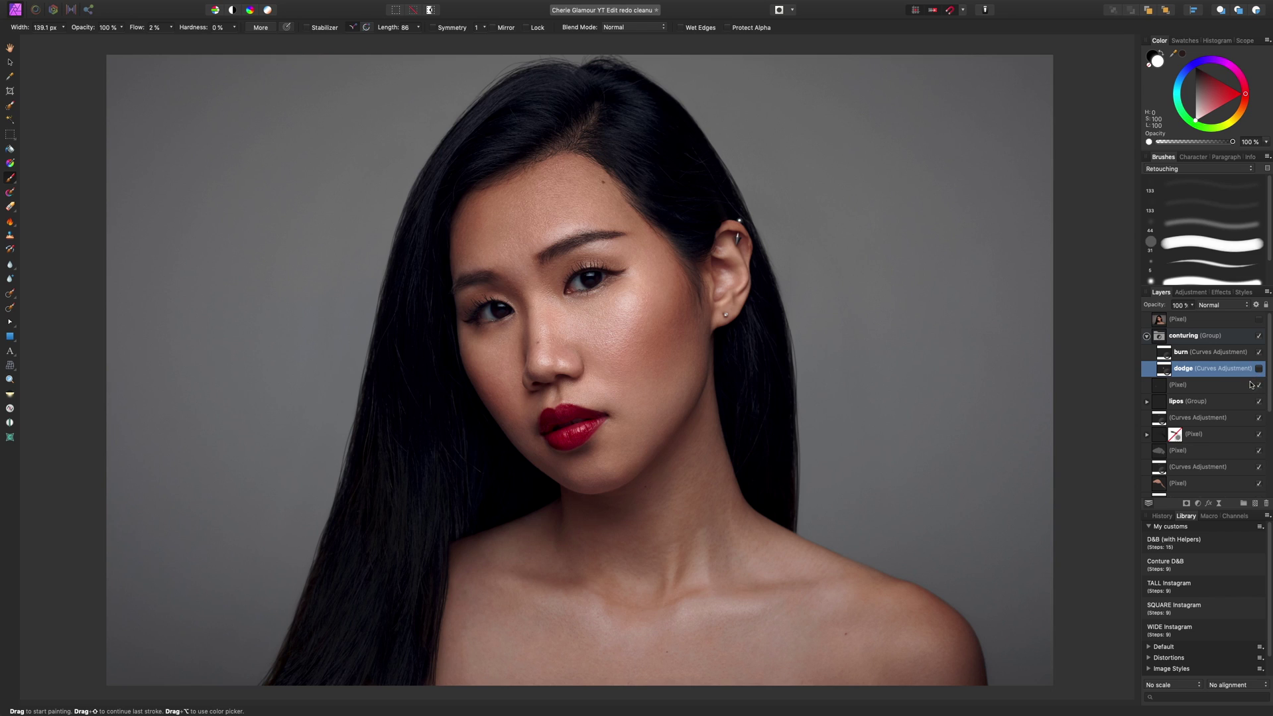
click(1259, 368)
Dodge the left cheek highlight with an enlarged brush and the lower lip with a 130 px brush.
key(bracketright)
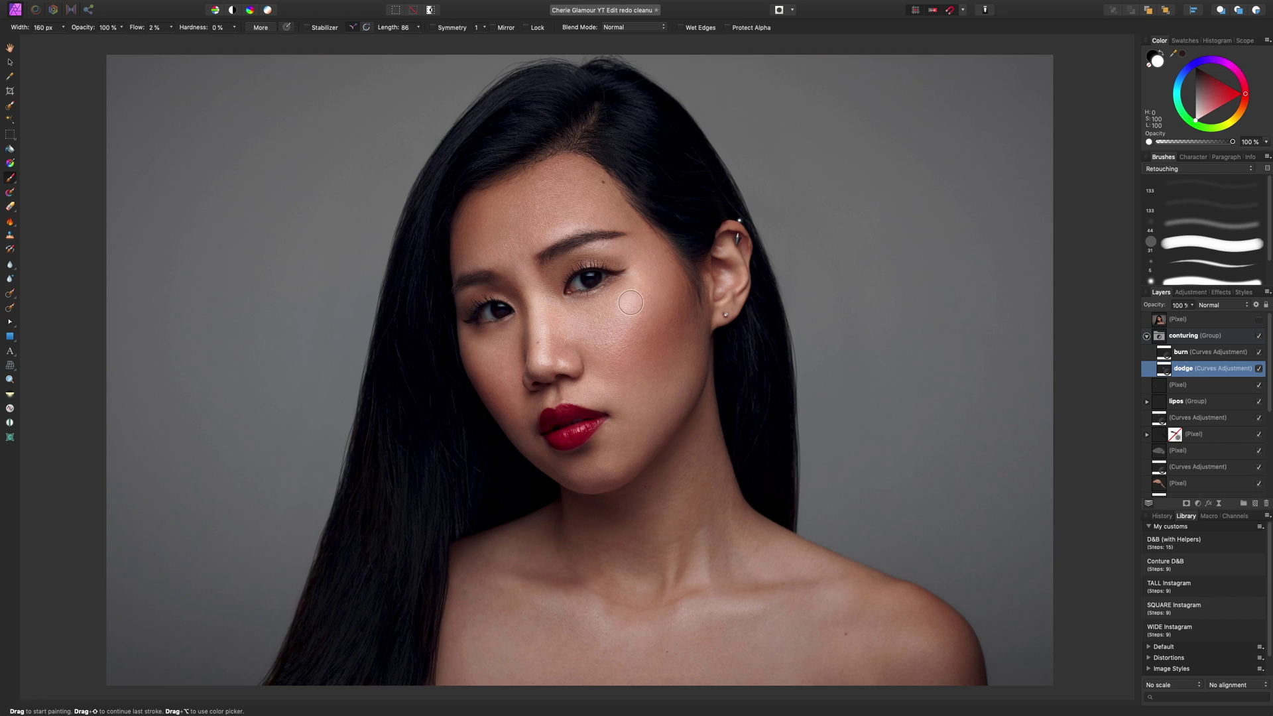
key(bracketright)
key(bracketright)
mouse_move(637, 284)
mouse_down()
mouse_move(568, 319)
mouse_move(610, 313)
mouse_move(581, 337)
mouse_move(620, 325)
mouse_move(600, 349)
mouse_up()
key(bracketleft)
key(bracketleft)
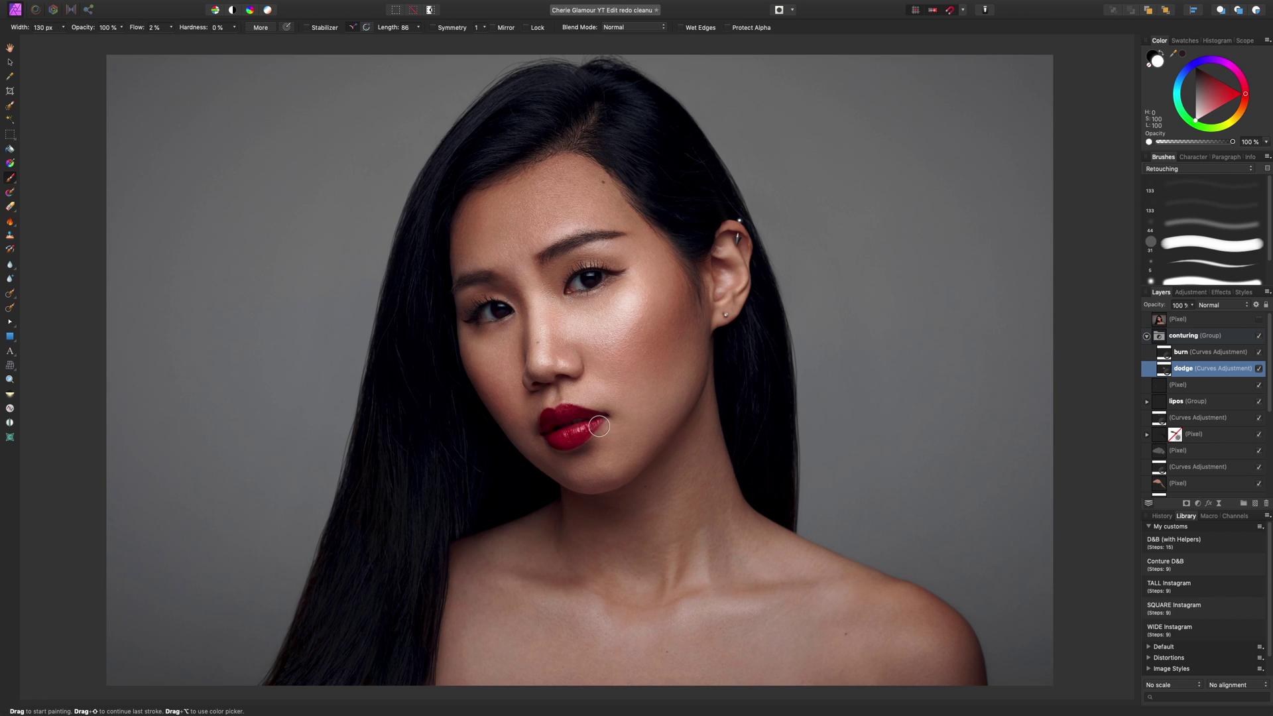
drag(592, 425, 555, 435)
Enlarge the brush and dodge the forehead above the eyebrows.
key(bracketright)
key(bracketright)
key(bracketright)
key(bracketright)
key(bracketright)
key(bracketright)
key(bracketright)
mouse_move(561, 207)
mouse_down()
mouse_move(503, 221)
mouse_move(540, 207)
mouse_move(479, 259)
mouse_up()
Resize the brush and dodge the right cheek from beneath the eye down beside the nose.
key(bracketleft)
key(bracketleft)
key(bracketleft)
key(bracketleft)
key(bracketleft)
key(bracketleft)
key(bracketleft)
key(bracketleft)
key(bracketleft)
key(bracketleft)
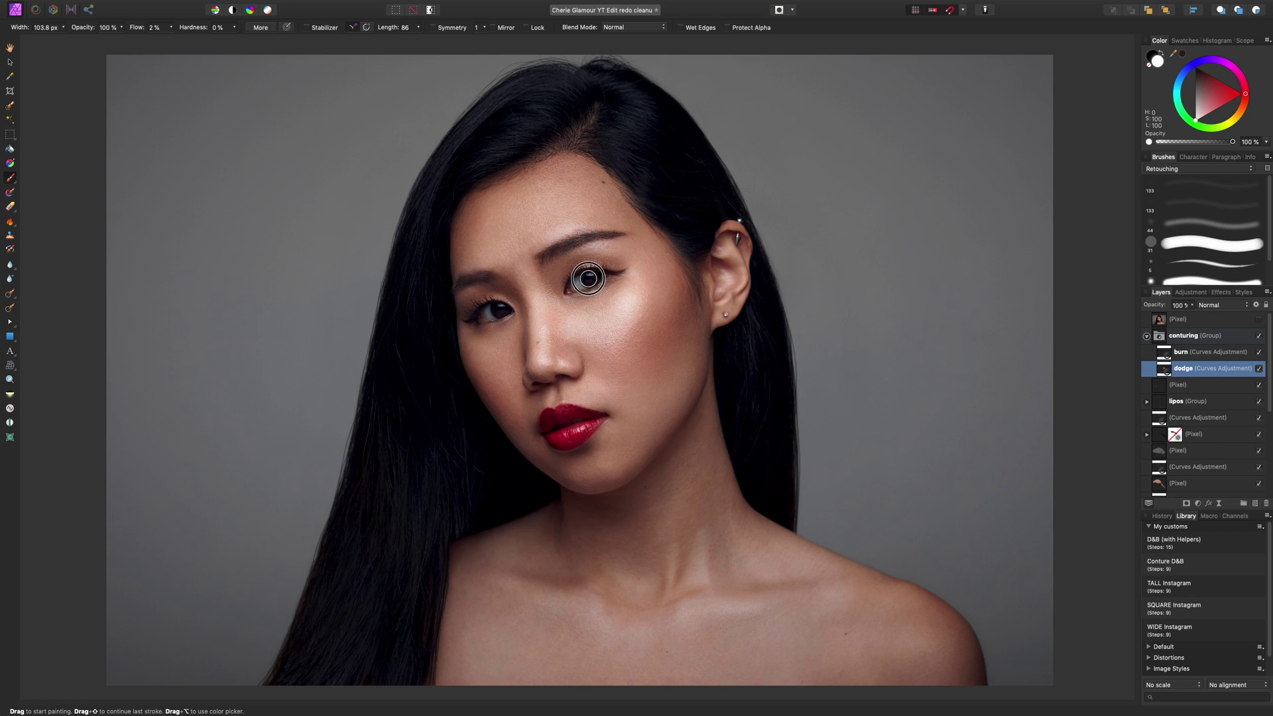
key(bracketleft)
key(bracketleft)
key(bracketright)
key(bracketright)
key(bracketright)
key(bracketright)
key(bracketright)
key(bracketright)
key(bracketright)
key(bracketright)
mouse_move(509, 339)
mouse_down()
mouse_move(487, 349)
mouse_move(523, 398)
mouse_up()
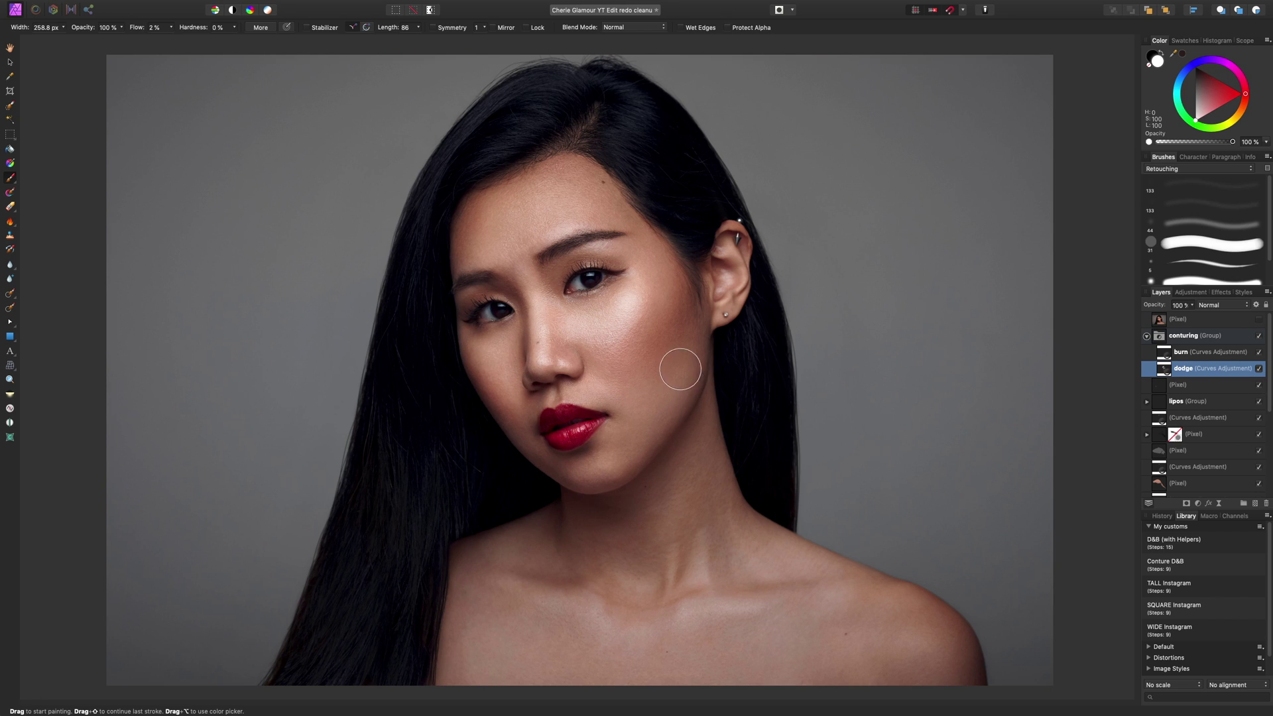
Enlarge the brush and dodge the collarbones and the shoulder nearer the ear.
key(bracketright)
key(bracketright)
key(bracketleft)
key(bracketleft)
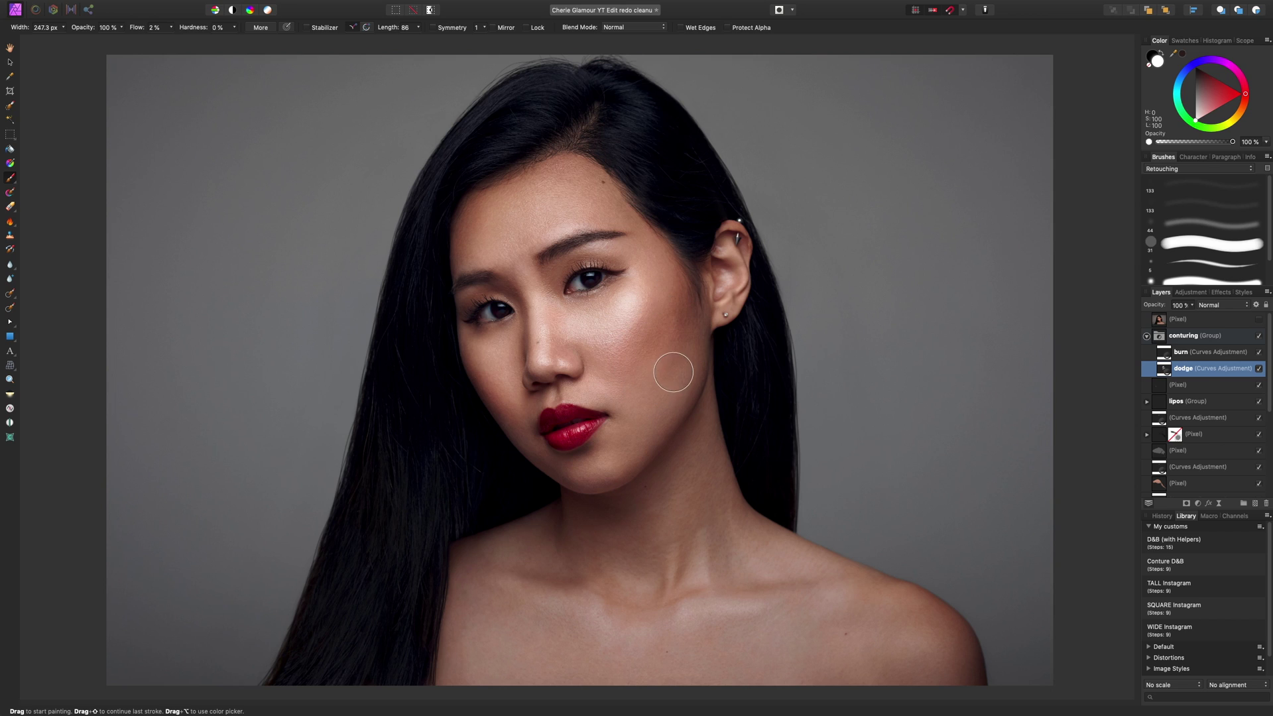
key(bracketright)
key(bracketright)
key(bracketleft)
key(bracketright)
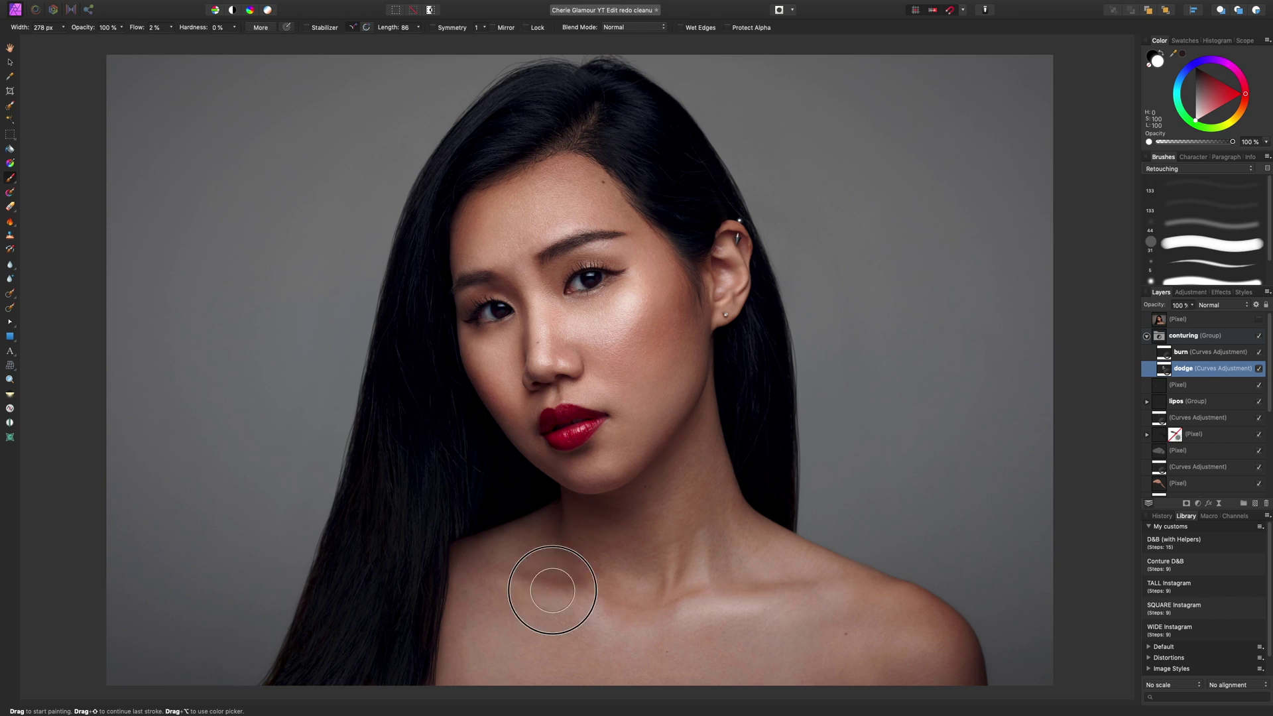
key(bracketright)
drag(919, 660, 878, 693)
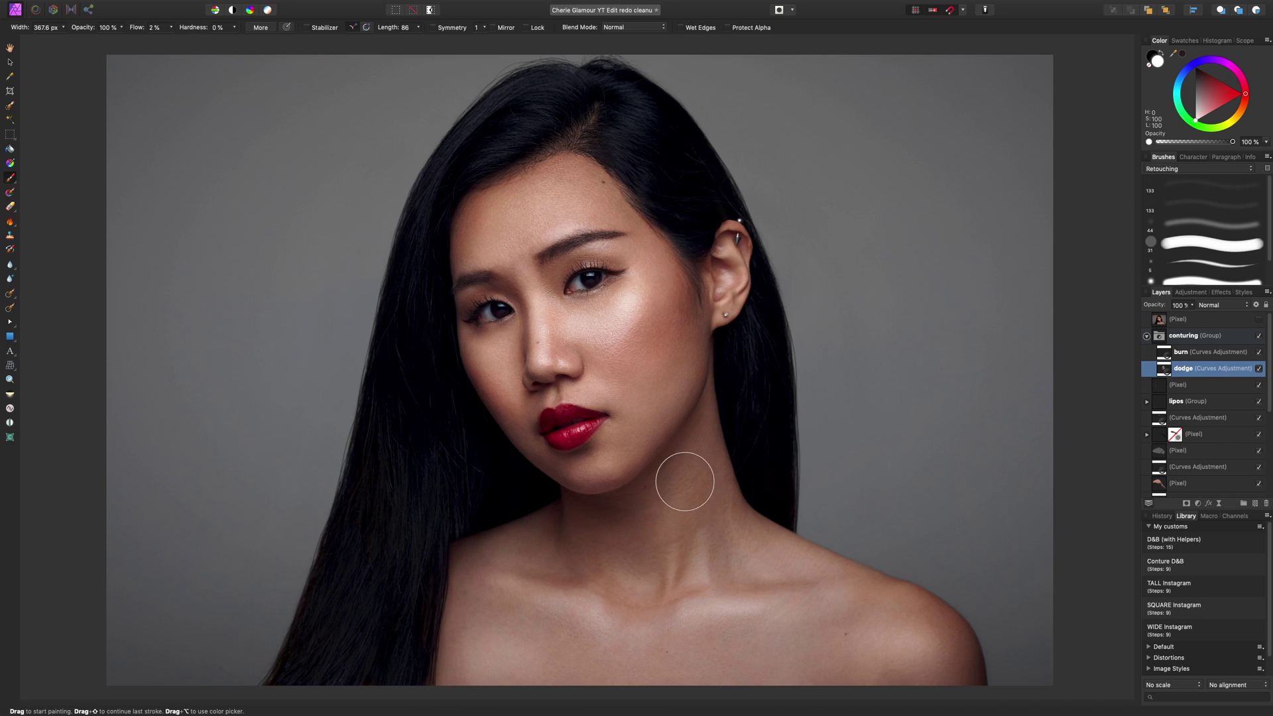
Dodge down the front of the neck with a 163.1 px brush and compare the dodge layer hidden and shown.
key(bracketleft)
key(bracketleft)
key(bracketleft)
key(bracketleft)
key(bracketleft)
drag(672, 515, 671, 577)
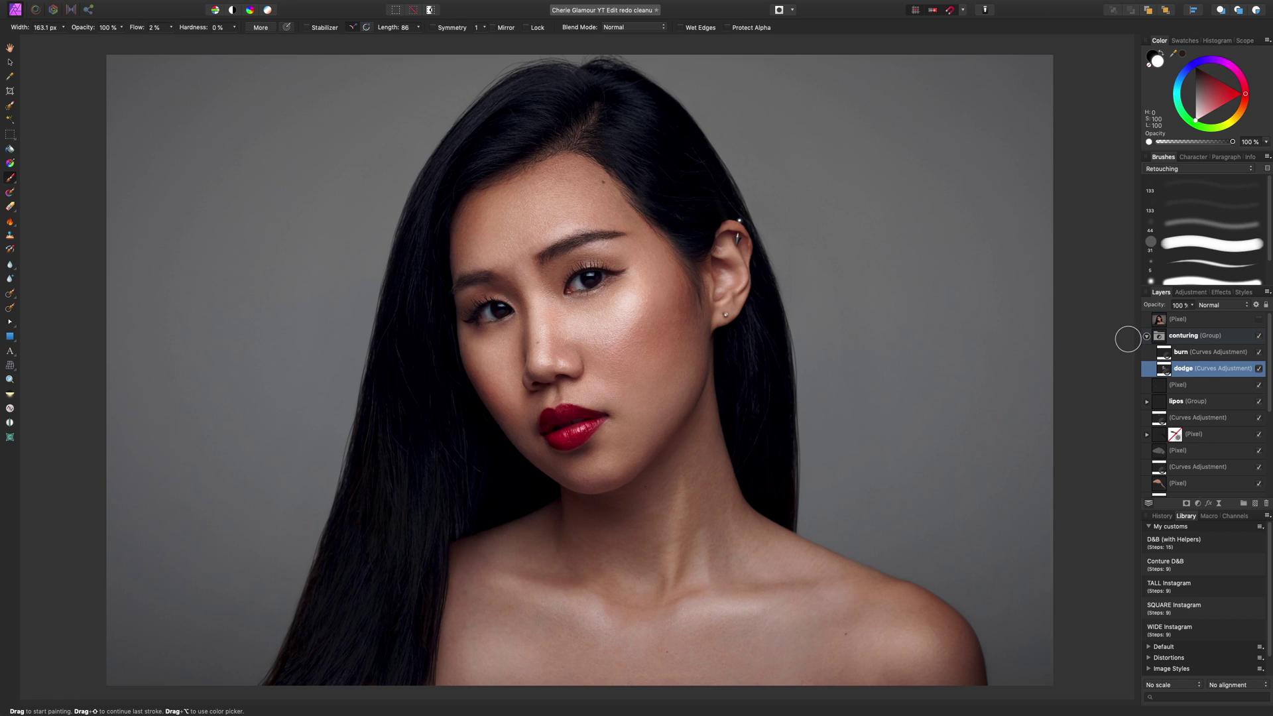
click(1259, 368)
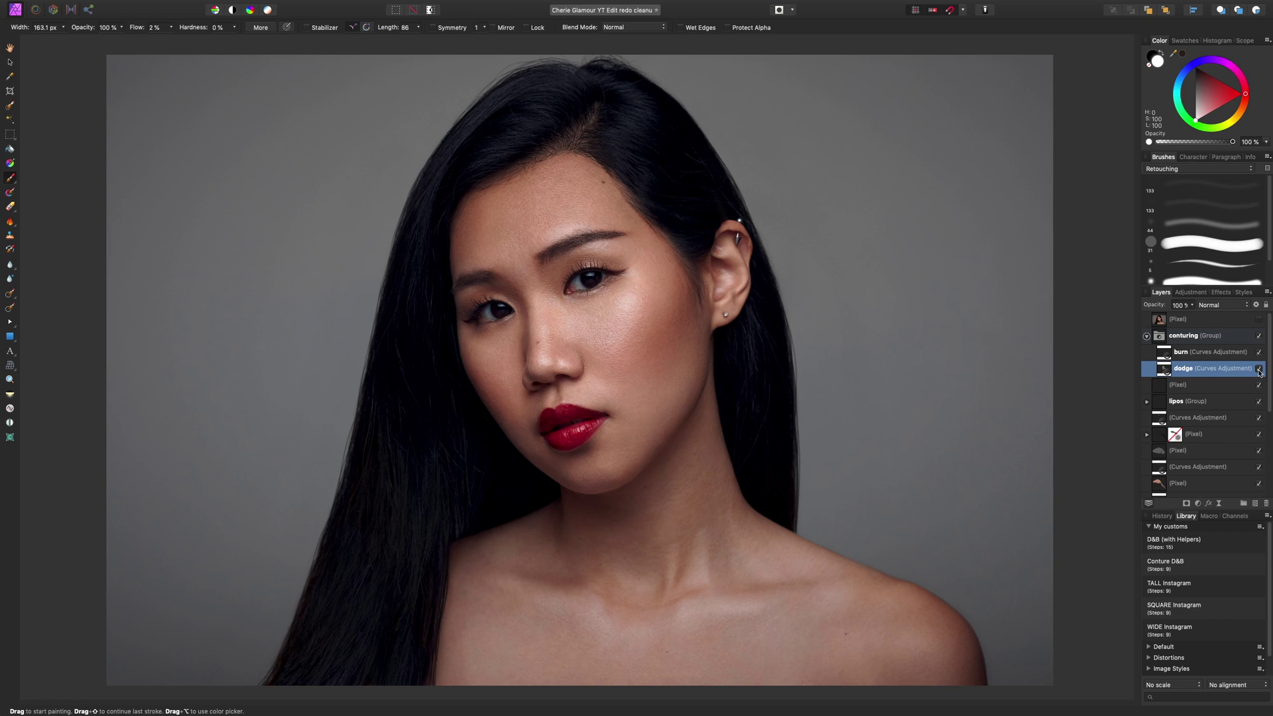
click(1260, 369)
click(1259, 369)
Choose the 133 px Retouching brush, enlarge it to 233.1 px and dodge the nose bridge between the eyes.
click(171, 28)
drag(177, 42, 171, 52)
click(1183, 207)
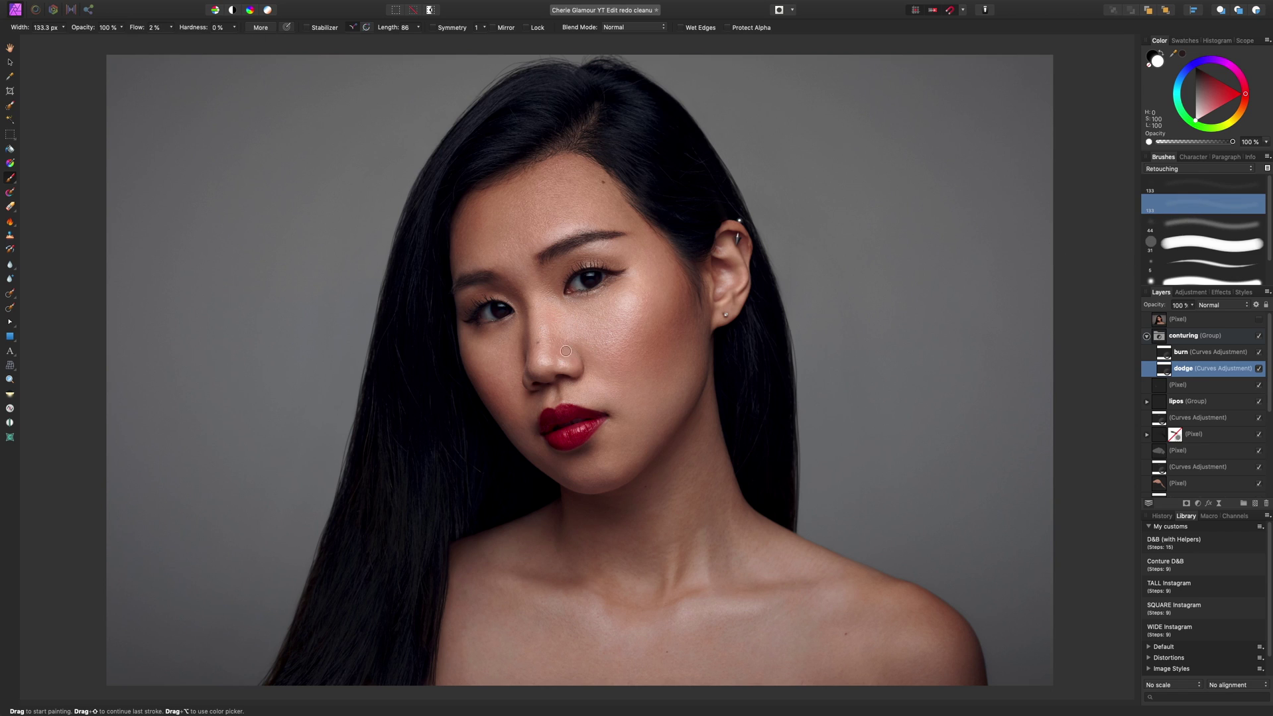
key(bracketright)
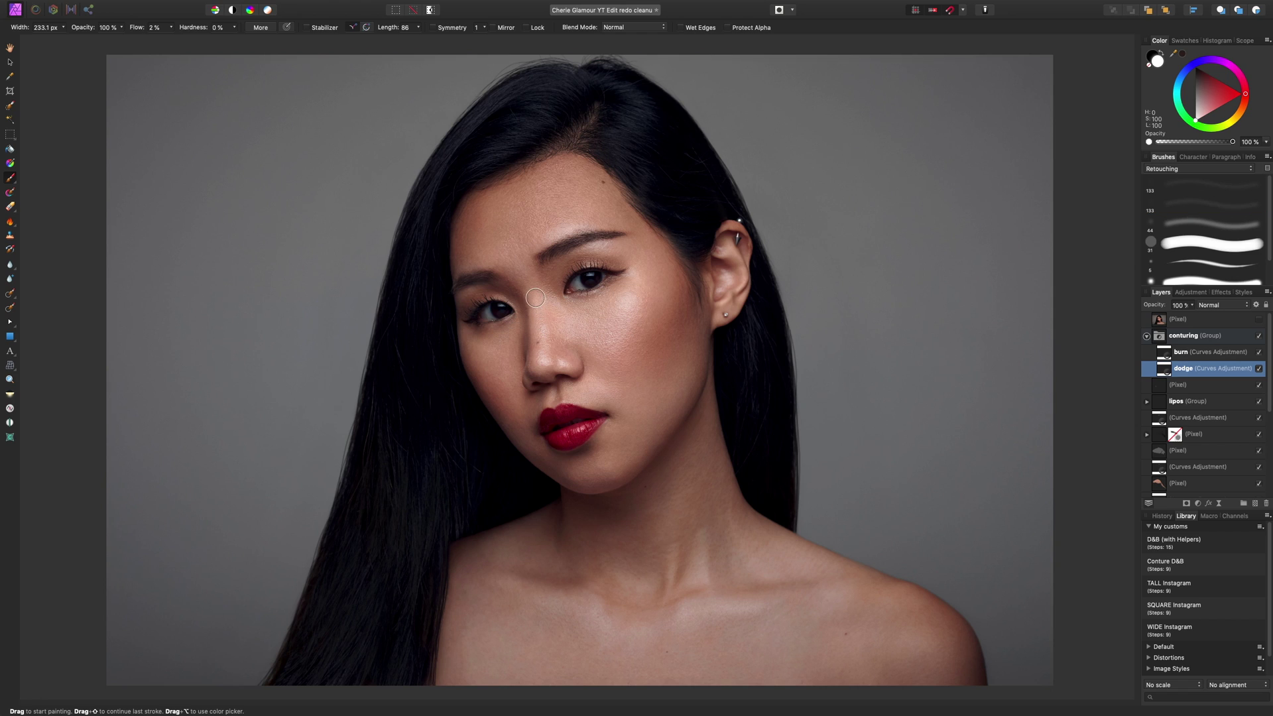
mouse_move(534, 292)
mouse_down()
mouse_move(535, 361)
mouse_move(534, 299)
mouse_up()
Dodge across the forehead and down towards the far eyebrow, resizing the brush to fit each area.
key(bracketright)
mouse_move(559, 210)
mouse_down()
mouse_move(504, 247)
mouse_move(470, 247)
mouse_up()
key(bracketleft)
key(bracketleft)
key(bracketleft)
key(bracketleft)
key(bracketleft)
key(bracketleft)
key(bracketleft)
key(bracketright)
mouse_move(477, 240)
mouse_down()
mouse_move(481, 213)
mouse_move(456, 259)
mouse_move(471, 284)
mouse_up()
key(bracketright)
key(bracketleft)
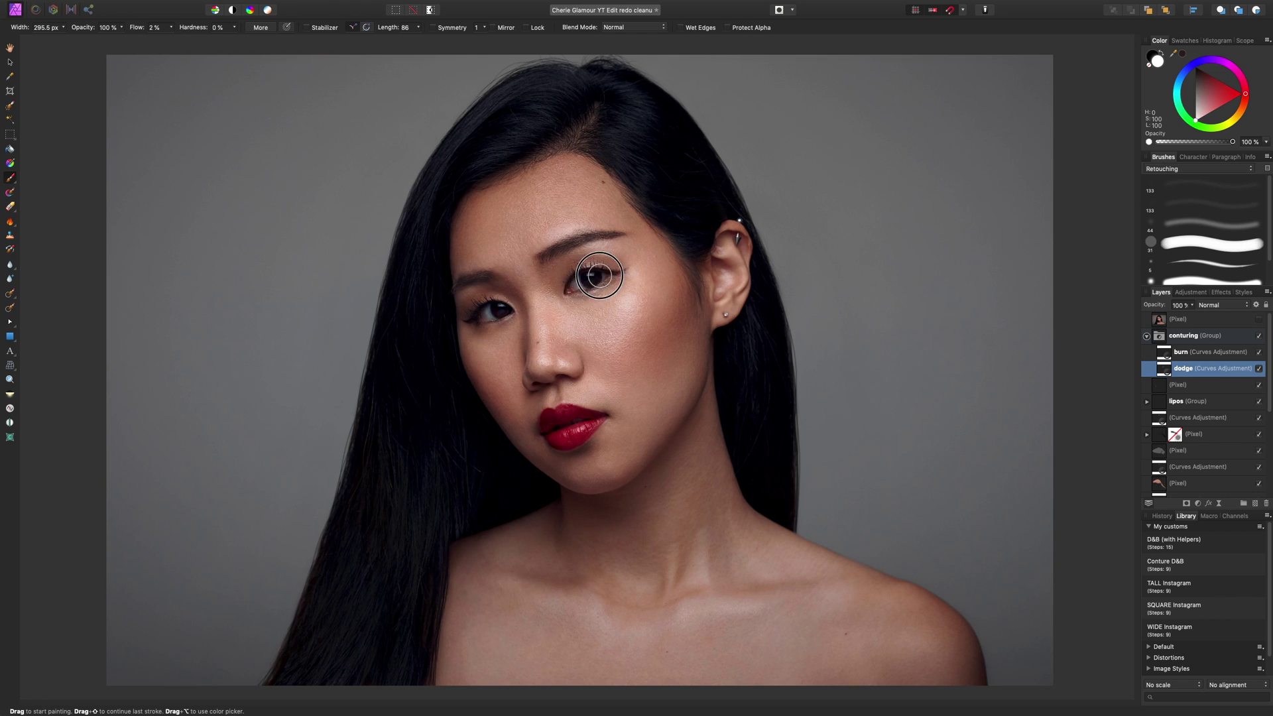
Reduce the brush to 78.7 px around the eye and compare the portrait with the dodge layer hidden and shown.
key(bracketleft)
key(bracketleft)
key(bracketleft)
key(bracketleft)
click(1259, 368)
click(1258, 369)
click(1259, 369)
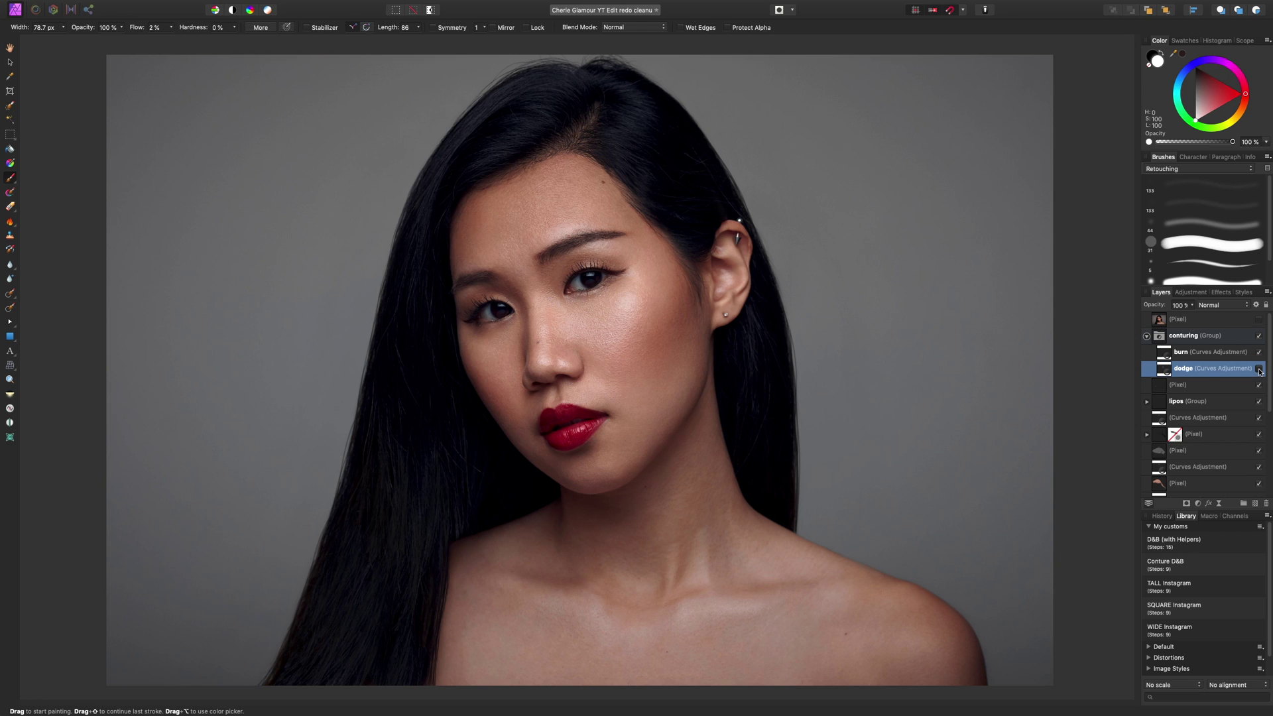
click(1259, 368)
Enlarge the brush and dodge the far cheek from below the eye down past the corner of the mouth.
key(bracketright)
key(bracketright)
key(bracketright)
key(bracketright)
mouse_move(501, 360)
mouse_down()
mouse_move(514, 337)
mouse_move(479, 350)
mouse_move(510, 345)
mouse_move(504, 406)
mouse_move(481, 366)
mouse_move(517, 432)
mouse_move(491, 387)
mouse_move(499, 422)
mouse_move(476, 368)
mouse_move(517, 436)
mouse_move(492, 384)
mouse_move(541, 436)
mouse_up()
Resize the brush and dodge the cheekbone between the eye and the visible ear.
key(bracketleft)
key(bracketleft)
key(bracketleft)
key(bracketright)
key(bracketright)
key(bracketright)
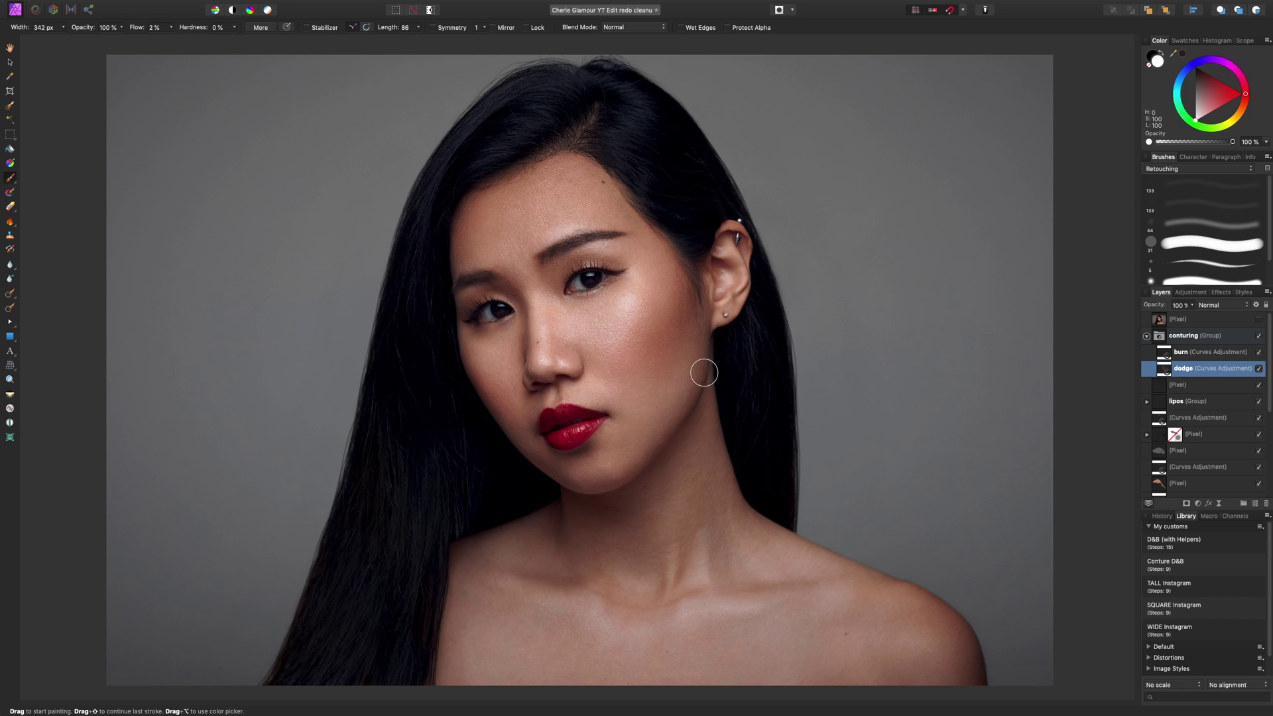
key(bracketright)
key(bracketright)
mouse_move(680, 308)
mouse_down()
mouse_move(620, 388)
mouse_move(663, 368)
mouse_move(597, 370)
mouse_move(653, 380)
mouse_move(647, 314)
mouse_move(613, 332)
mouse_move(645, 308)
mouse_up()
Enlarge the brush to 602.1 px and dodge the shoulder and along the collarbones.
key(bracketleft)
key(bracketleft)
key(bracketleft)
key(bracketleft)
key(bracketleft)
key(bracketleft)
key(bracketleft)
key(bracketleft)
key(bracketleft)
key(bracketleft)
key(bracketleft)
key(bracketleft)
key(bracketright)
key(bracketright)
key(bracketright)
key(bracketright)
key(bracketright)
key(bracketright)
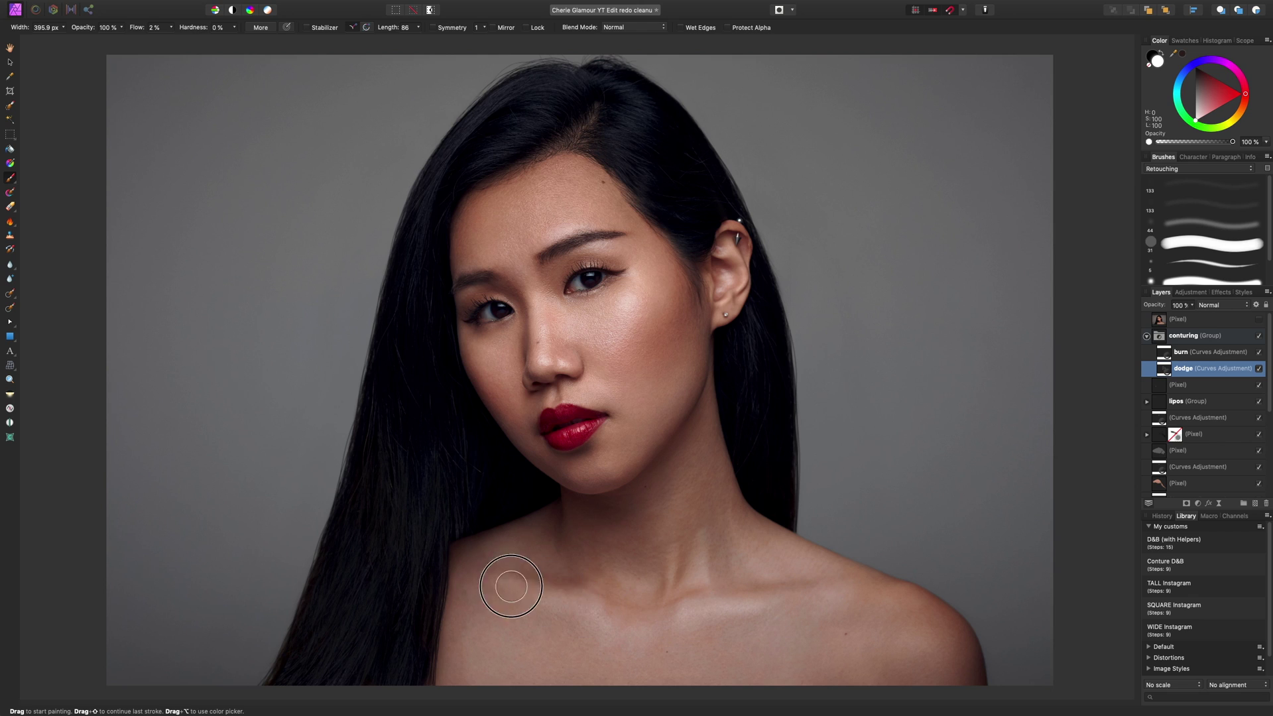
key(bracketright)
key(bracketright)
key(bracketright)
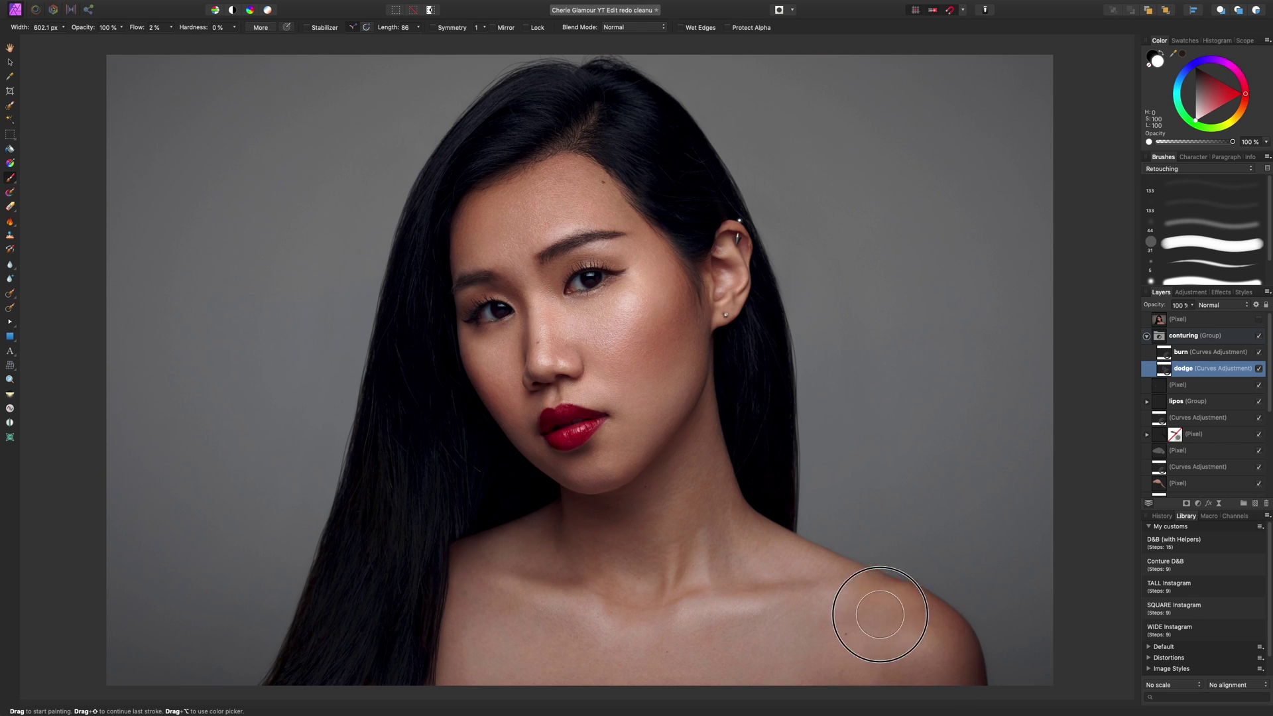
mouse_move(945, 670)
mouse_down()
mouse_move(952, 661)
mouse_move(903, 686)
mouse_move(872, 606)
mouse_up()
drag(819, 573, 734, 581)
Resize the brush for the neck and dodge along the bottom of the chin.
key(bracketleft)
key(bracketleft)
key(bracketleft)
key(bracketleft)
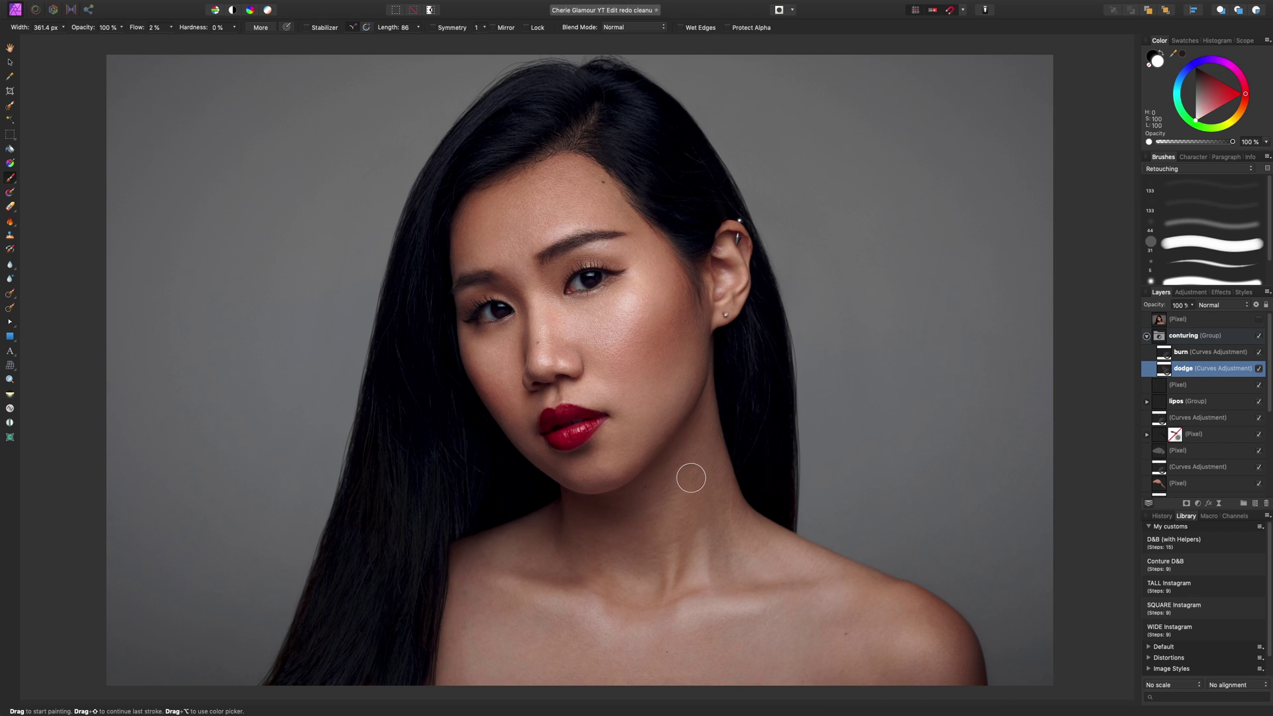
key(bracketright)
key(bracketright)
key(bracketleft)
key(bracketleft)
key(bracketleft)
key(bracketright)
key(bracketright)
key(bracketright)
key(])
key(])
drag(565, 466, 542, 458)
Dodge the jawline from the chin towards the ear with a 417 px brush.
key([)
key([)
key([)
key([)
key(])
key(])
key(])
drag(623, 458, 656, 429)
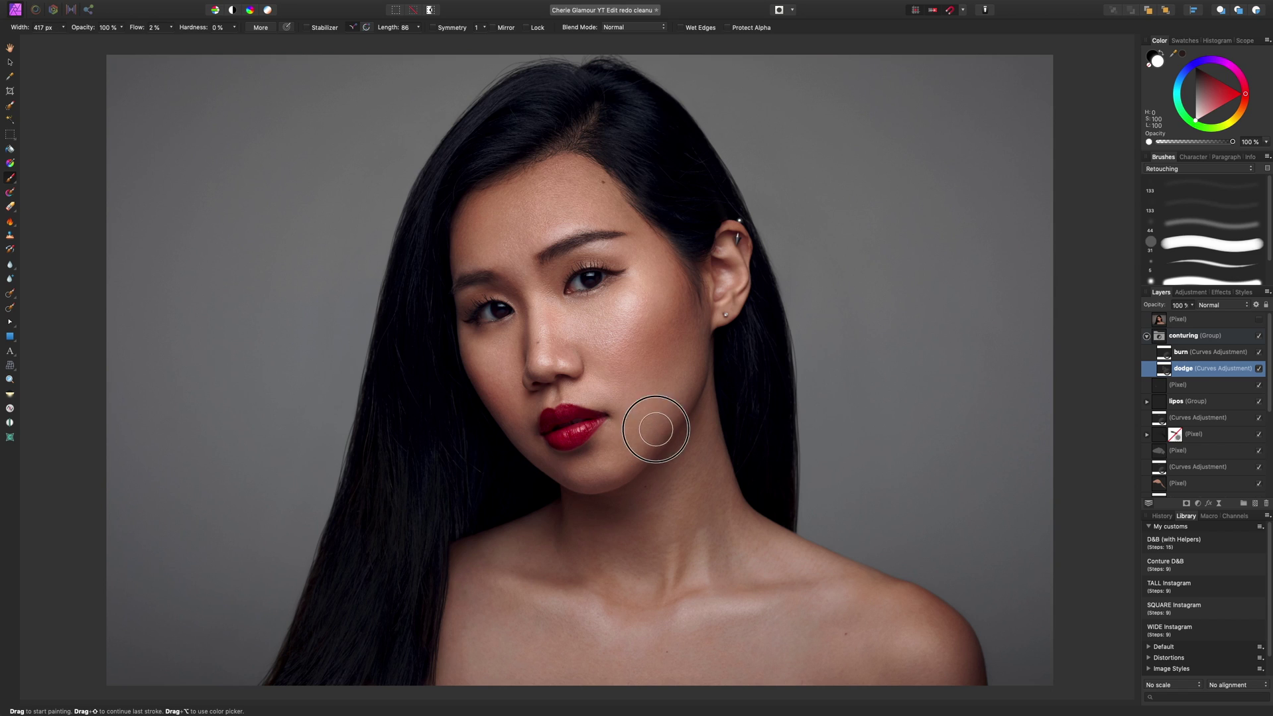
Compare the portrait with the dodge layer repeatedly hidden and shown.
click(1260, 369)
click(1259, 369)
click(1260, 369)
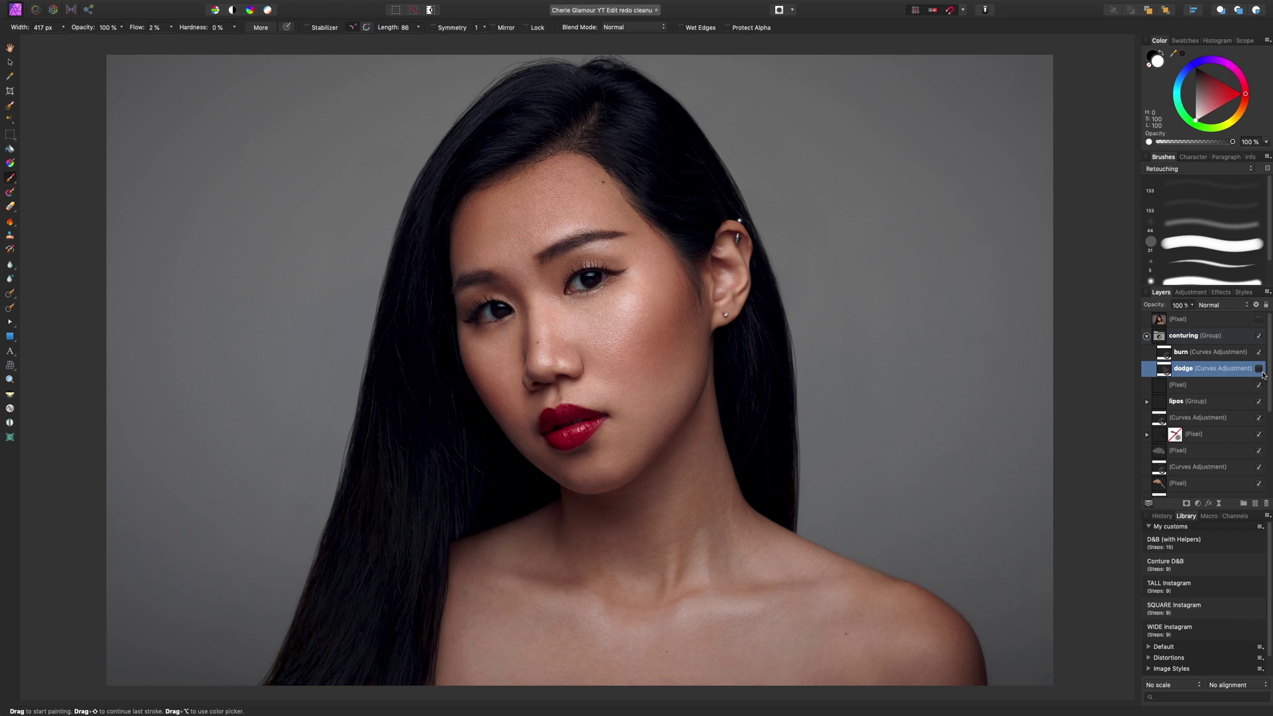
click(1260, 369)
click(1258, 370)
click(1257, 371)
Select the burn layer and darken the hairline from the upper forehead down to the temple.
click(1215, 354)
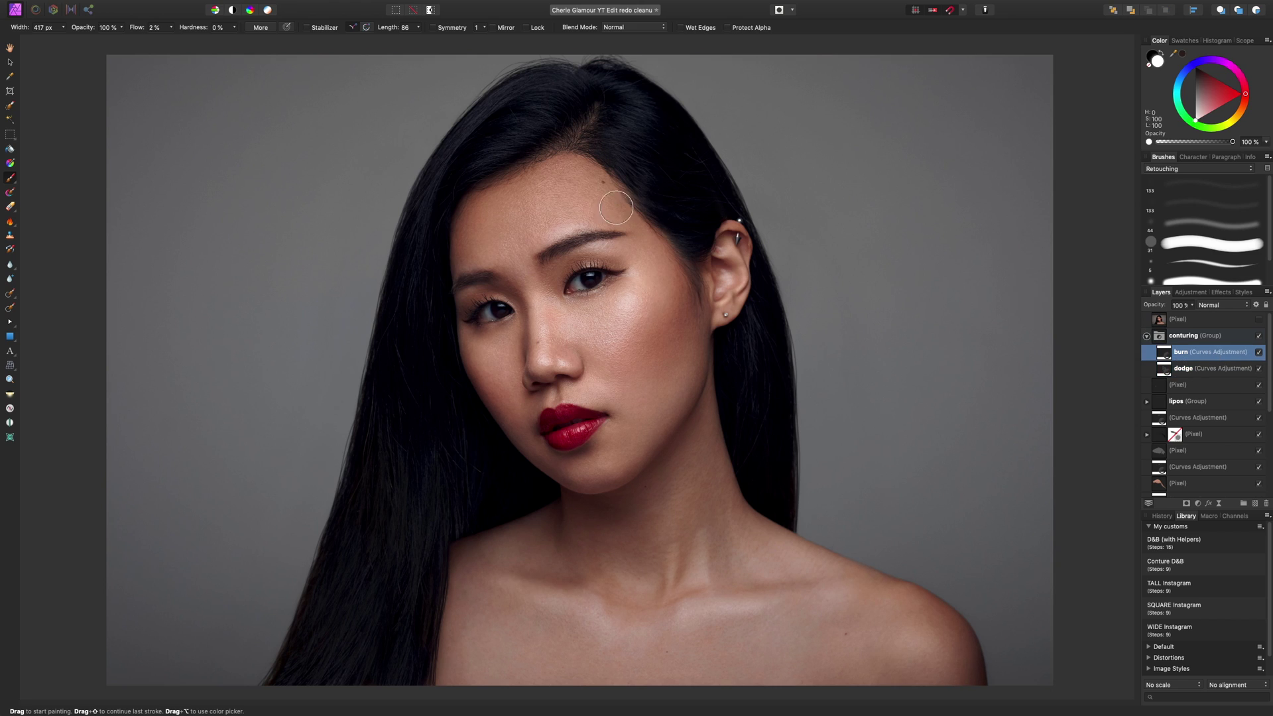
key(])
key([)
key([)
key(])
key(])
key(])
key([)
key([)
mouse_move(610, 172)
mouse_down()
mouse_move(543, 150)
mouse_move(602, 167)
mouse_move(534, 161)
mouse_move(459, 205)
mouse_move(477, 188)
mouse_move(579, 164)
mouse_move(624, 179)
mouse_move(545, 172)
mouse_move(587, 168)
mouse_move(673, 253)
mouse_move(652, 218)
mouse_move(687, 247)
mouse_up()
Burn the jaw edge below the ear and under the chin, enlarging the brush to 481.1 px.
key([)
key([)
mouse_move(697, 388)
mouse_down()
mouse_move(651, 454)
mouse_move(591, 486)
mouse_move(705, 380)
mouse_up()
key(bracketright)
key(bracketright)
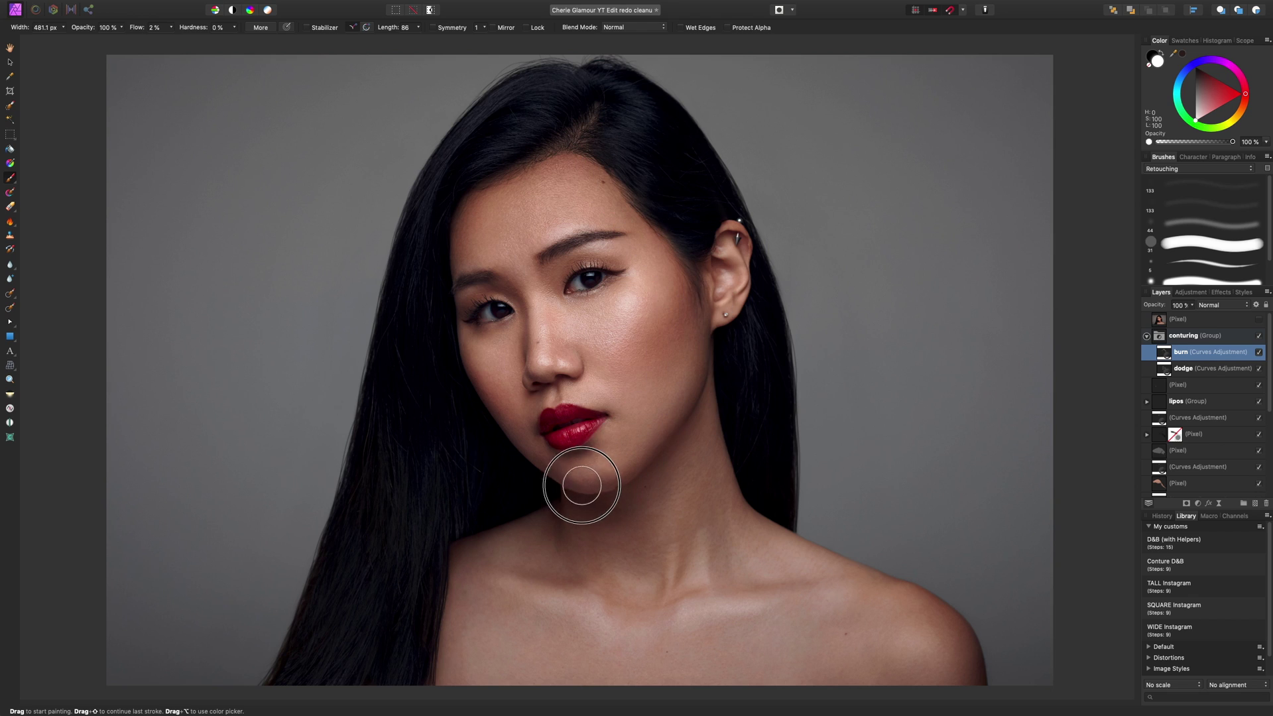
Burn beneath the far eyebrow and down the side of the nose bridge with a 295.4 px brush.
key(bracketleft)
key(bracketleft)
key(bracketleft)
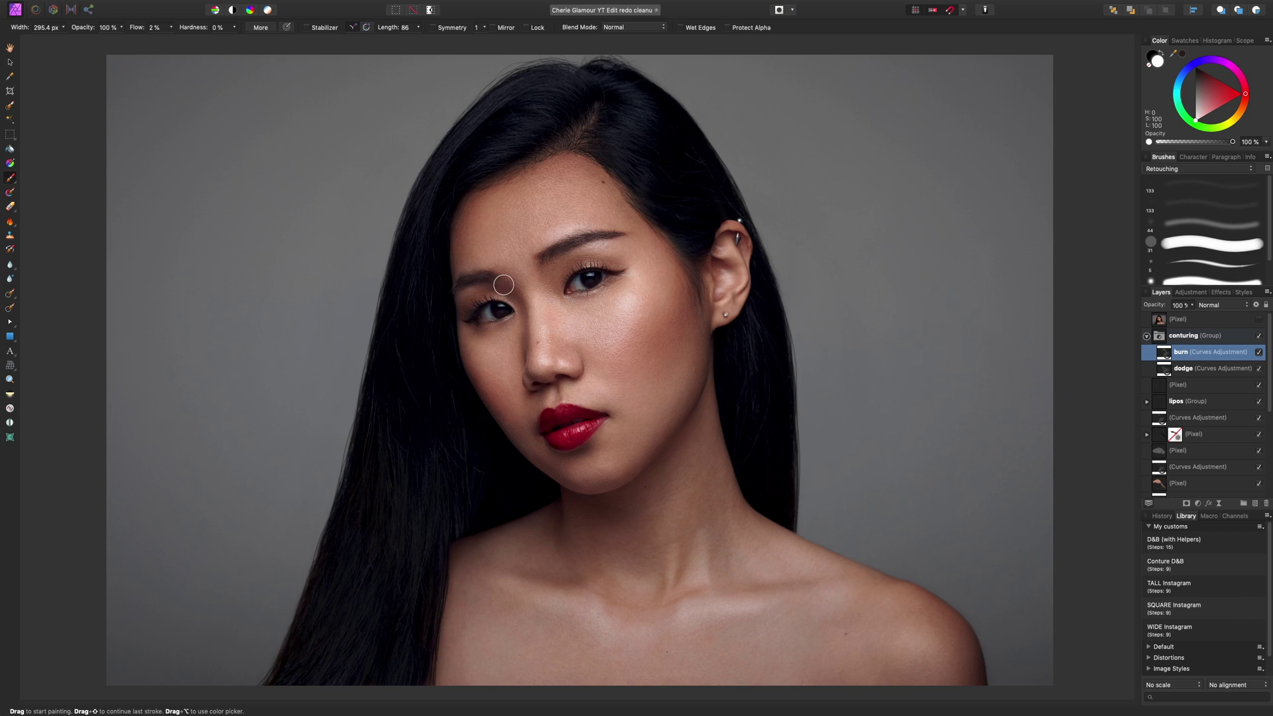
drag(497, 282, 466, 279)
mouse_move(553, 262)
mouse_down()
mouse_move(616, 240)
mouse_move(500, 281)
mouse_move(521, 302)
mouse_move(523, 364)
mouse_move(551, 272)
mouse_move(553, 313)
mouse_up()
Burn the outer corner of the near eye with a brush of about 117 px, then its inner corner with a larger one.
key(bracketright)
key(bracketleft)
key(bracketright)
key(bracketright)
key(super+plus)
key(super+plus)
drag(687, 175, 688, 387)
key(bracketleft)
key(bracketleft)
key(bracketleft)
key(bracketleft)
key(bracketleft)
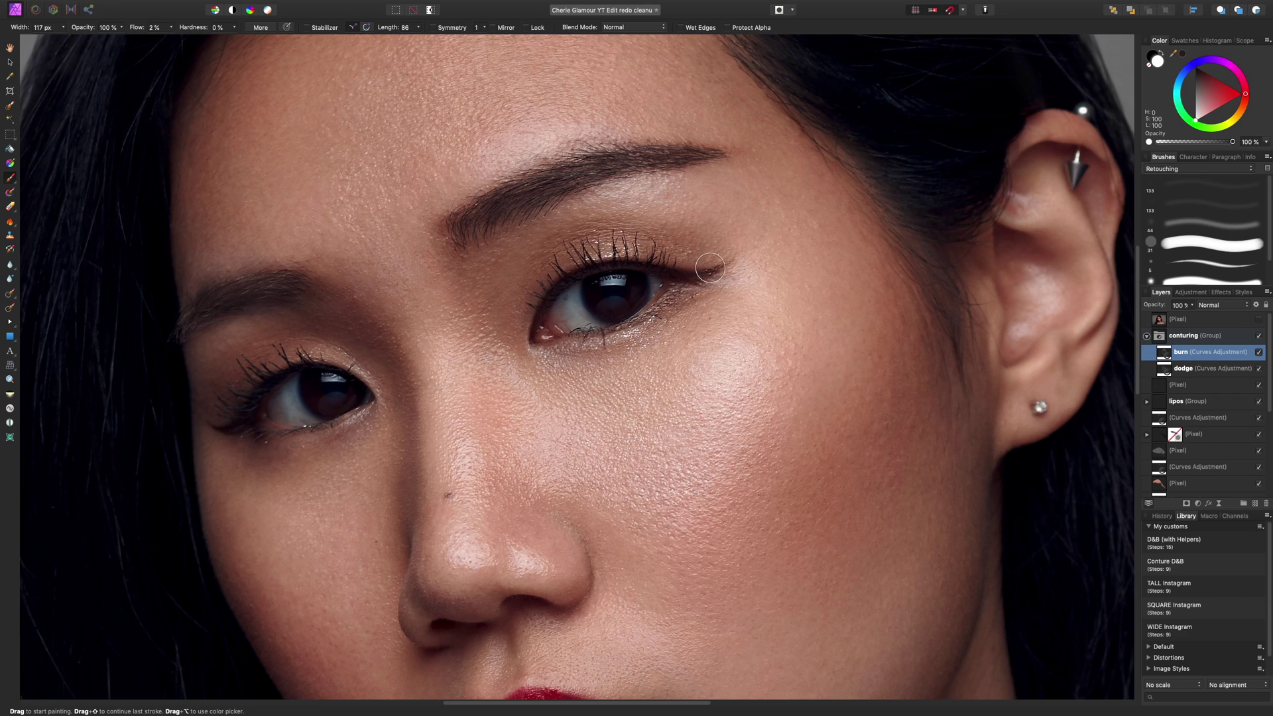
mouse_move(719, 266)
mouse_down()
mouse_move(593, 265)
mouse_move(556, 287)
mouse_move(531, 329)
mouse_move(555, 279)
mouse_move(683, 276)
mouse_up()
key(bracketright)
key(bracketright)
mouse_move(552, 295)
mouse_down()
mouse_move(683, 272)
mouse_move(592, 265)
mouse_move(536, 309)
mouse_move(649, 271)
mouse_move(693, 274)
mouse_move(631, 321)
mouse_move(576, 341)
mouse_move(683, 281)
mouse_move(626, 327)
mouse_move(553, 343)
mouse_move(639, 322)
mouse_move(689, 291)
mouse_move(695, 270)
mouse_move(605, 267)
mouse_move(708, 270)
mouse_move(680, 263)
mouse_move(706, 253)
mouse_move(616, 236)
mouse_move(526, 290)
mouse_move(546, 258)
mouse_move(706, 270)
mouse_move(702, 254)
mouse_move(551, 290)
mouse_move(537, 319)
mouse_up()
Burn the far eye's socket and upper lid from the inner corner outward with an enlarged brush.
key(bracketright)
key(bracketright)
key(bracketright)
key(bracketright)
key(bracketright)
key(bracketright)
key(bracketright)
key(bracketright)
key(bracketright)
key(bracketright)
key(bracketleft)
key(bracketleft)
key(bracketleft)
mouse_move(374, 368)
mouse_down()
mouse_move(263, 344)
mouse_move(299, 339)
mouse_move(204, 414)
mouse_move(235, 408)
mouse_move(323, 345)
mouse_up()
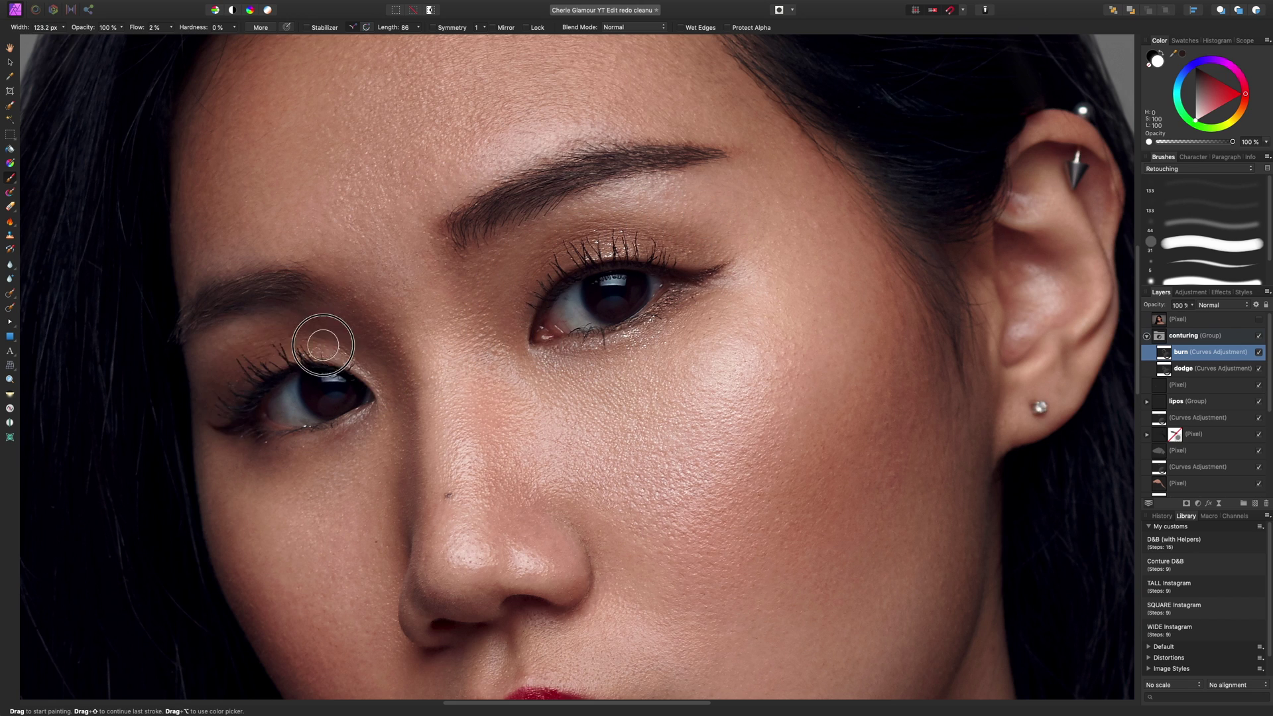
Burn along the far eye's outer lower lash line and up to its lid with a brush of about 39.5 px.
key(bracketleft)
key(bracketleft)
key(bracketleft)
key(bracketleft)
key(bracketleft)
key(bracketleft)
key(bracketleft)
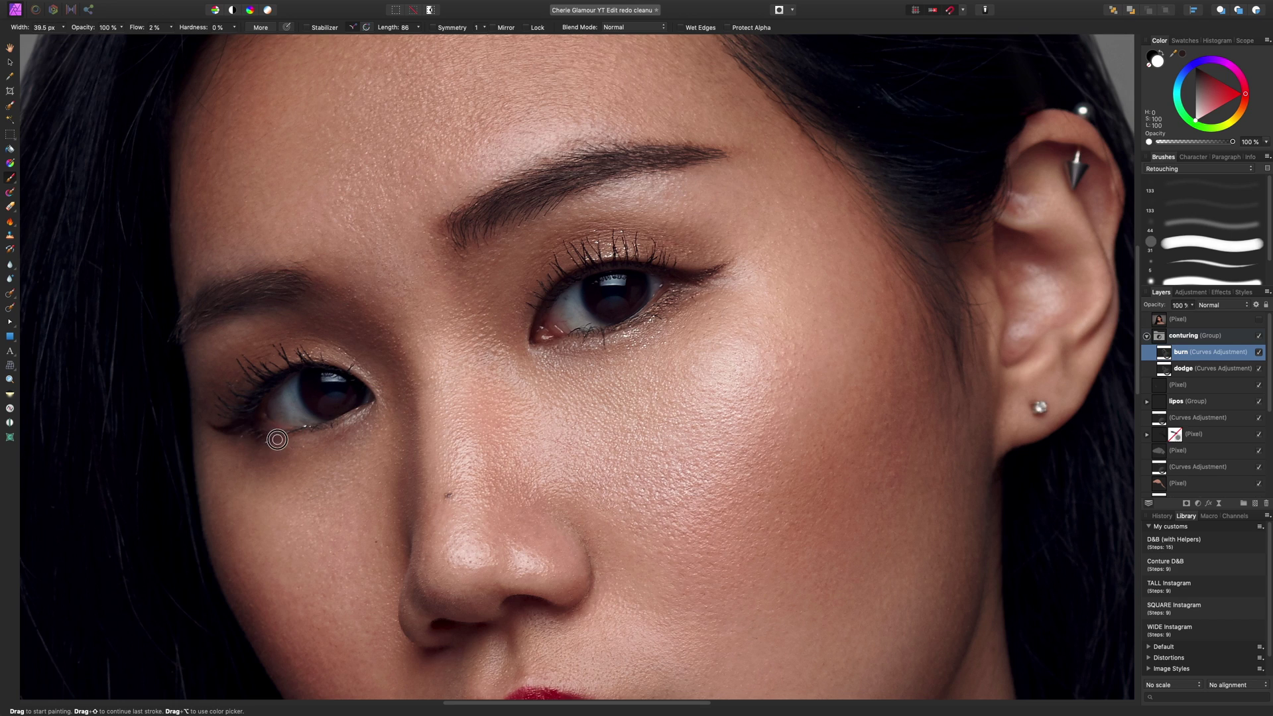
mouse_move(277, 440)
mouse_down()
mouse_move(365, 408)
mouse_move(315, 434)
mouse_move(266, 432)
mouse_move(325, 431)
mouse_move(379, 396)
mouse_move(339, 362)
mouse_move(287, 366)
mouse_move(240, 408)
mouse_move(300, 362)
mouse_move(365, 383)
mouse_move(291, 369)
mouse_move(239, 423)
mouse_move(298, 364)
mouse_move(362, 378)
mouse_move(304, 361)
mouse_up()
Compare the full portrait with the burn layer and then the whole conturing group hidden and shown.
key(super+0)
key(super+plus)
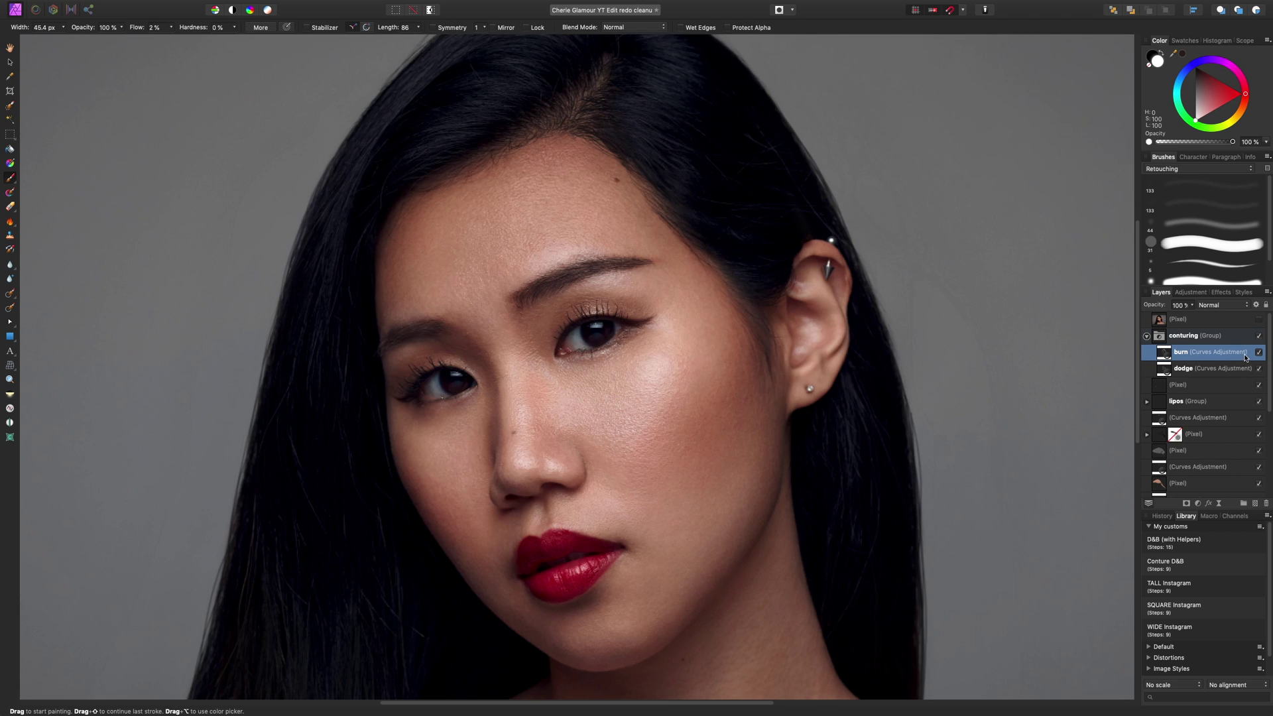
key(super+0)
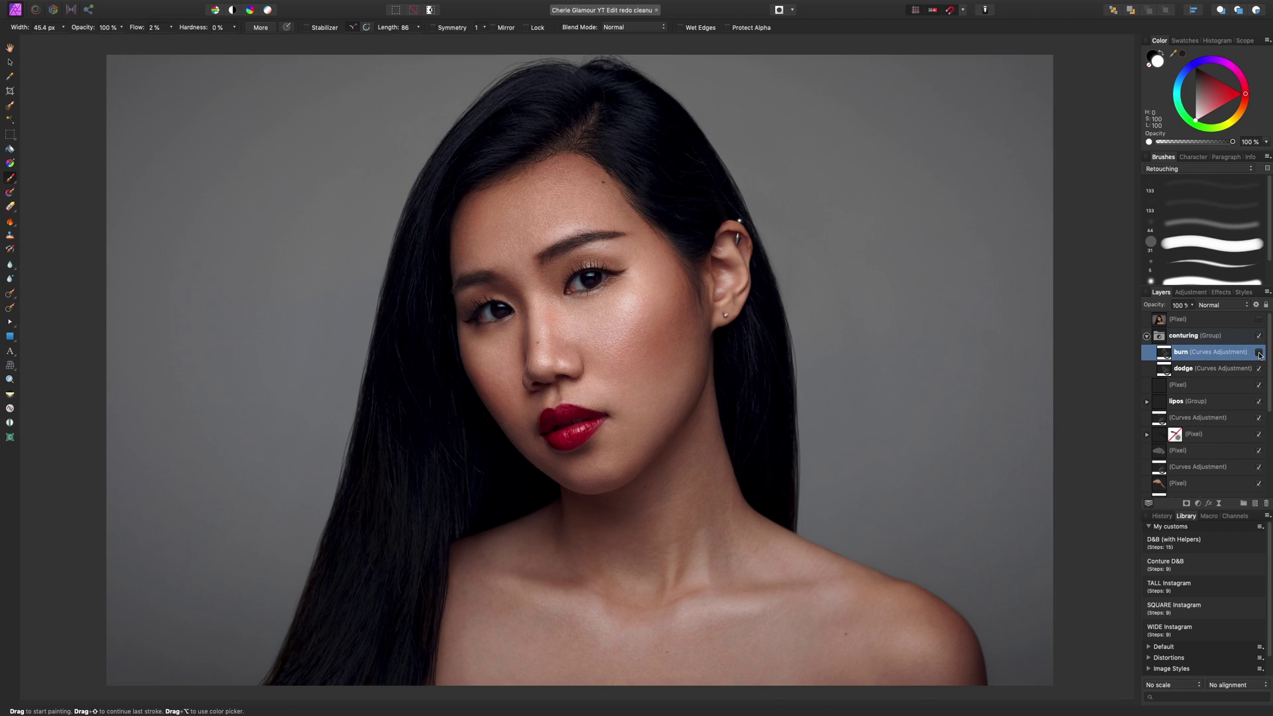
click(1260, 355)
click(1260, 356)
click(1260, 357)
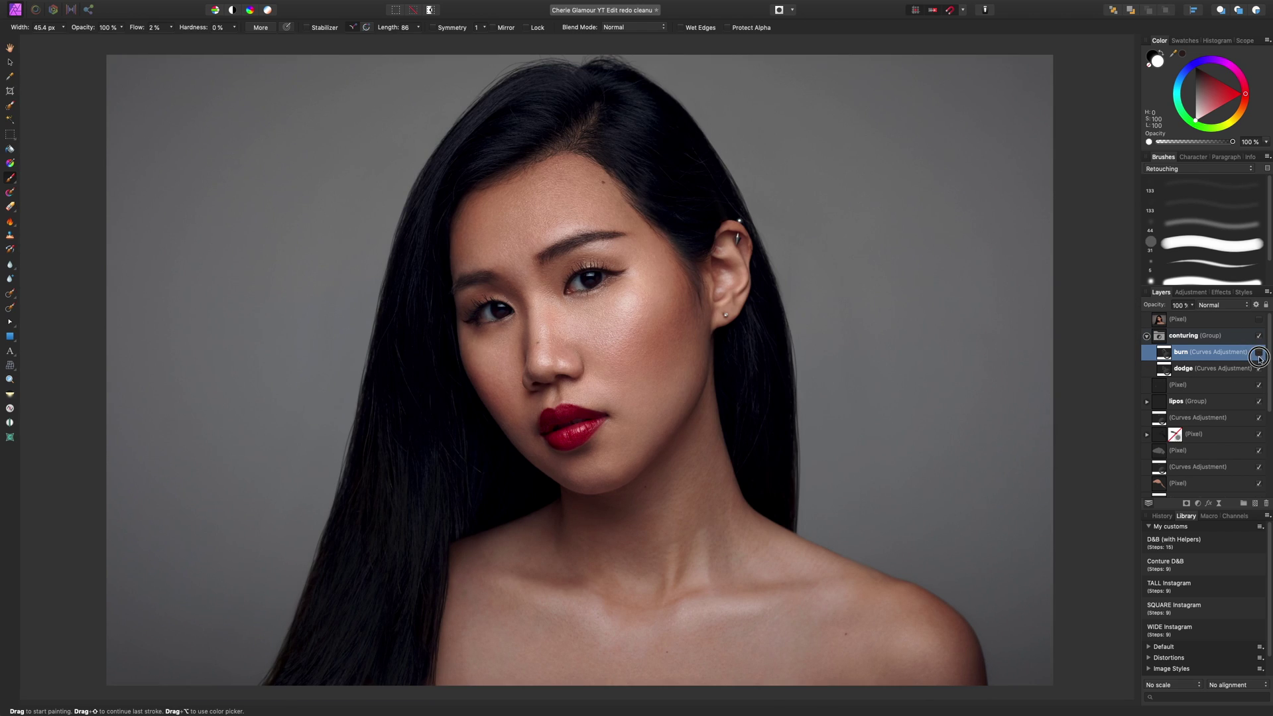
click(1259, 356)
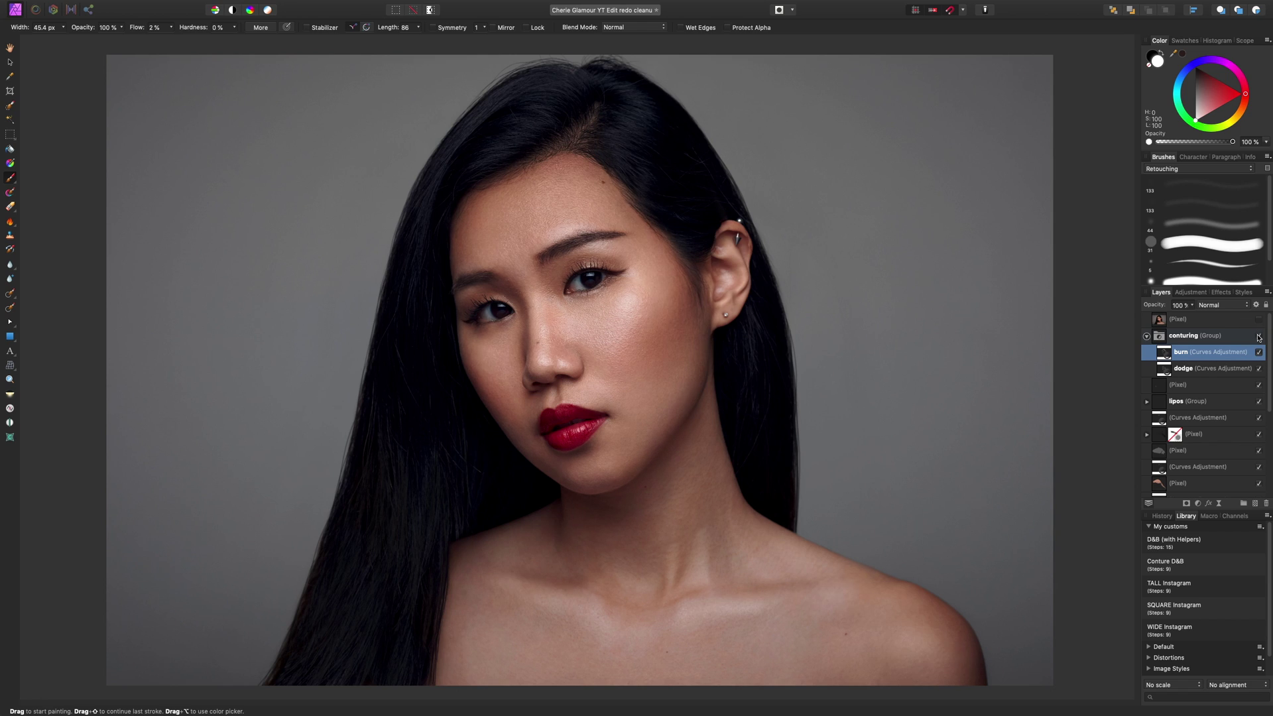
click(1258, 336)
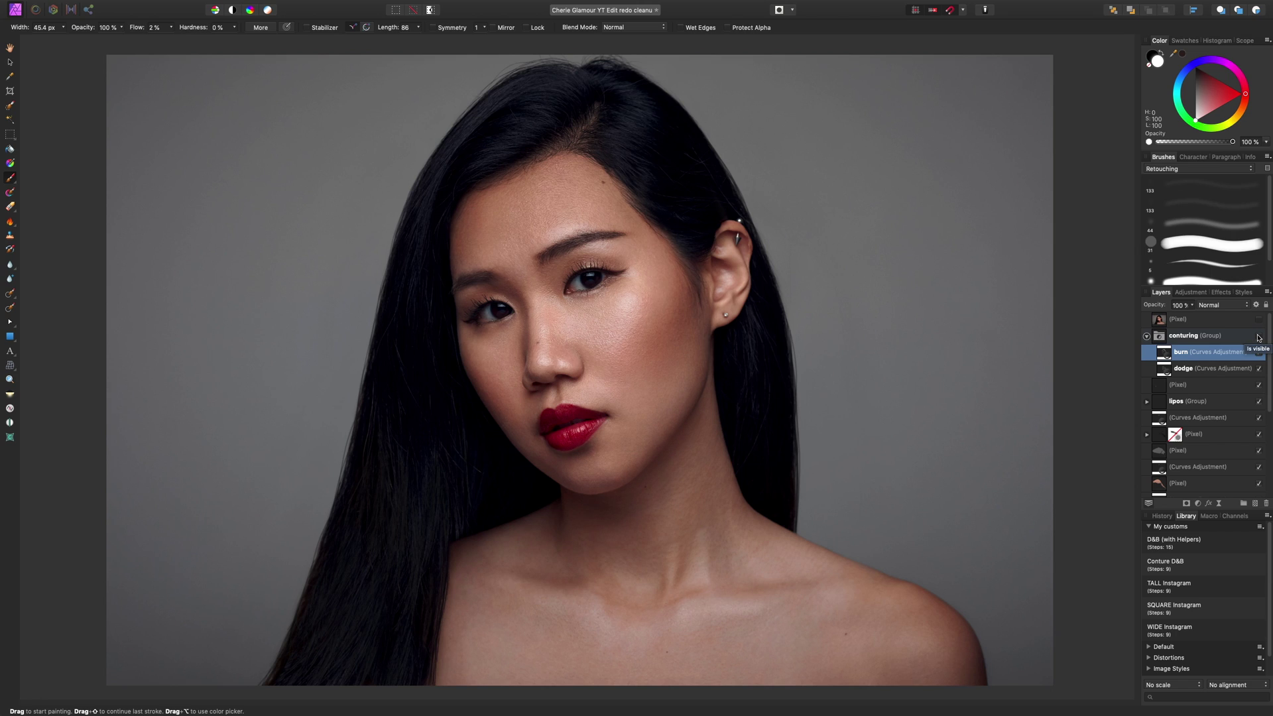
click(1259, 337)
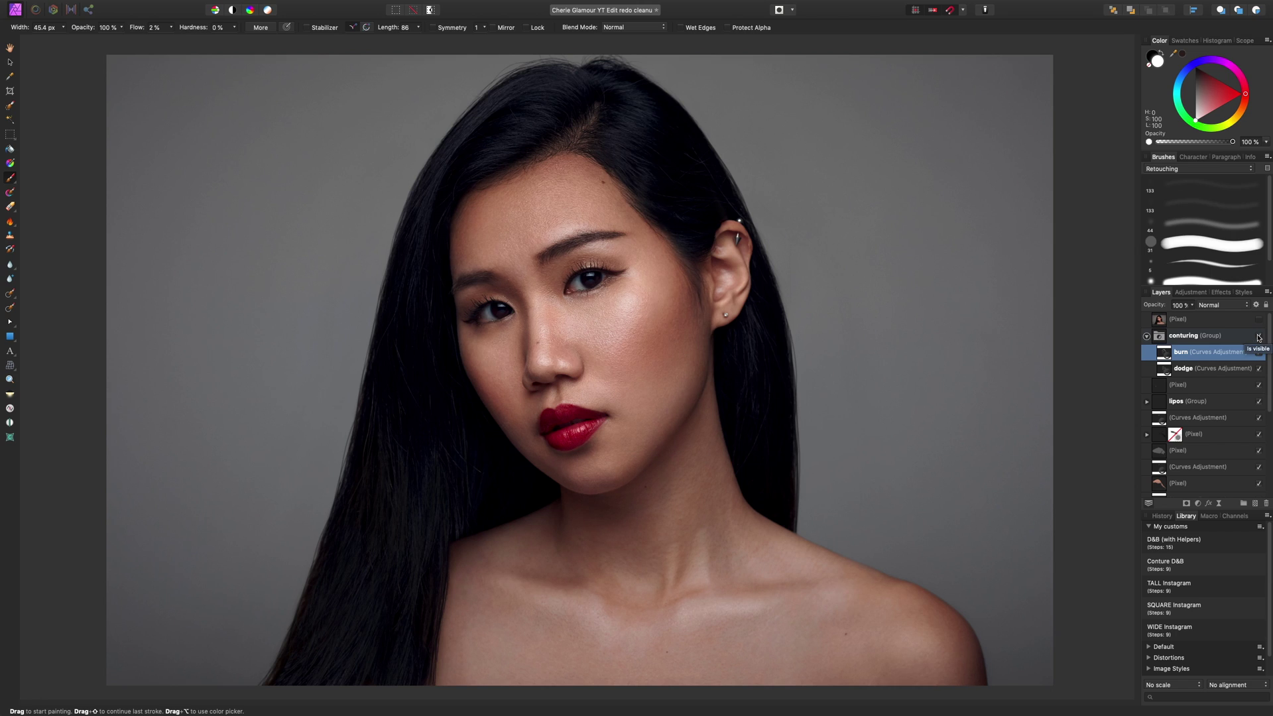
click(1258, 336)
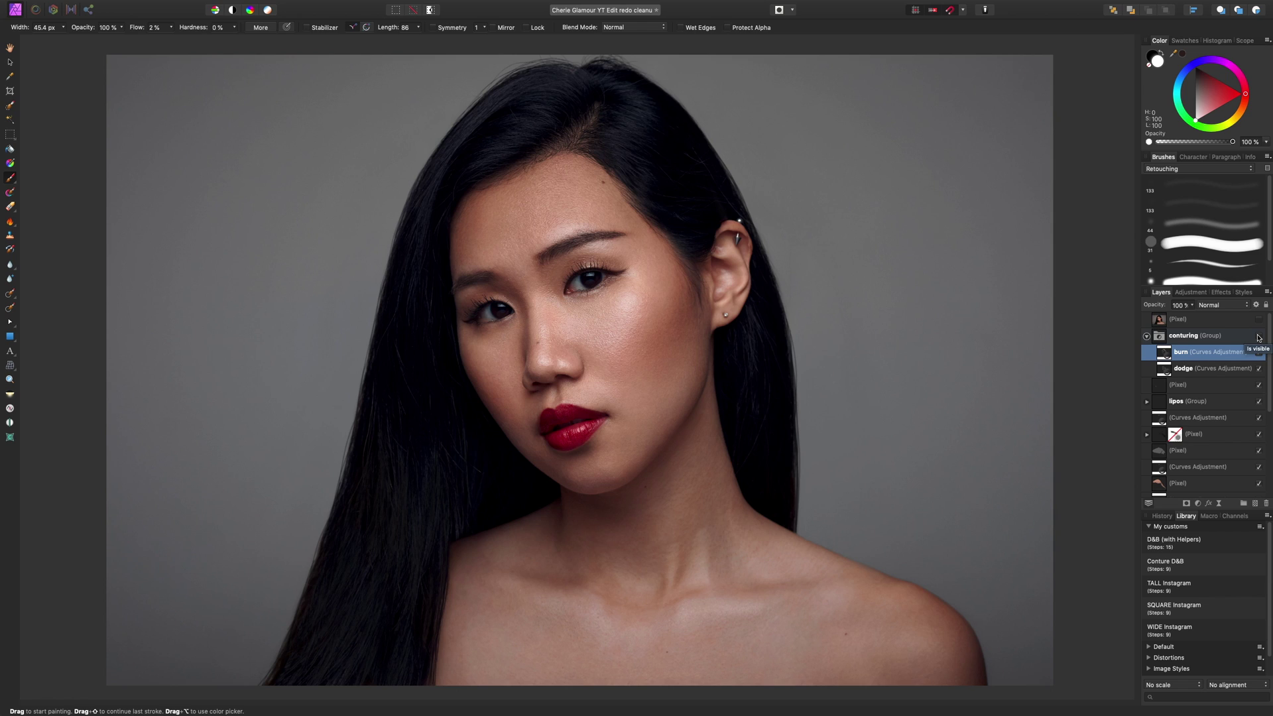
click(1259, 336)
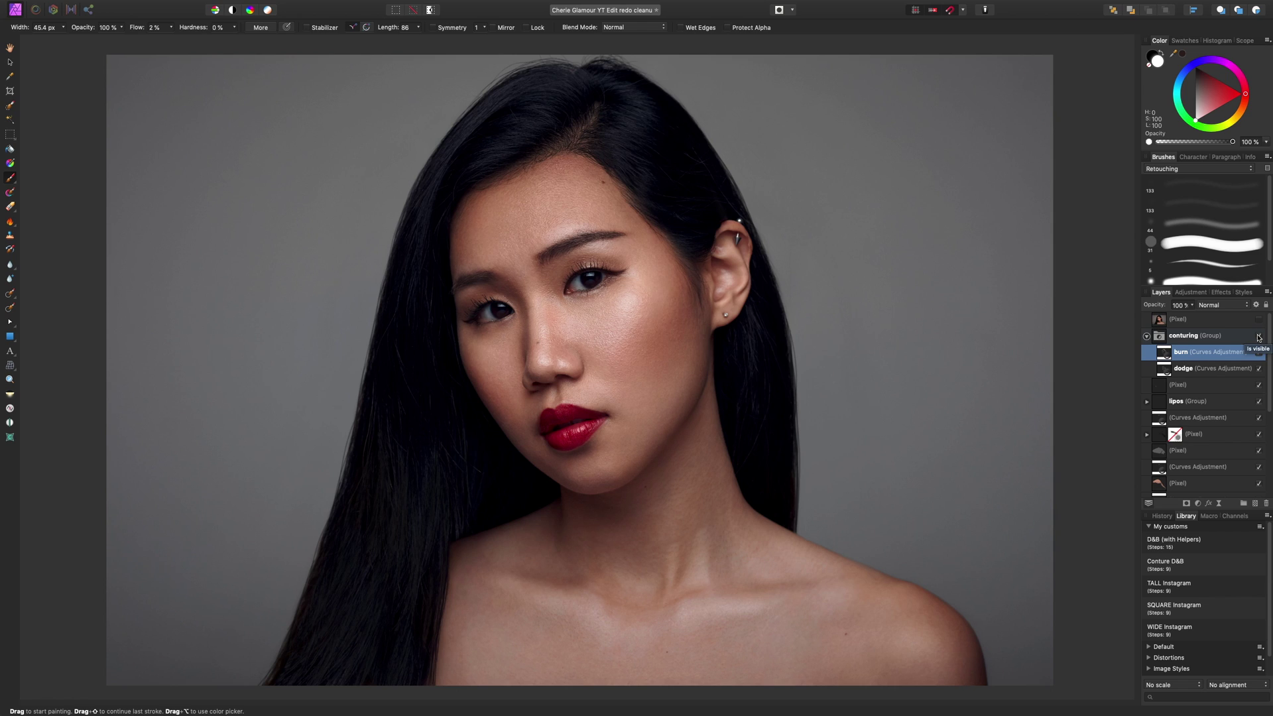
Lower the burn layer's opacity to 81%.
click(1193, 308)
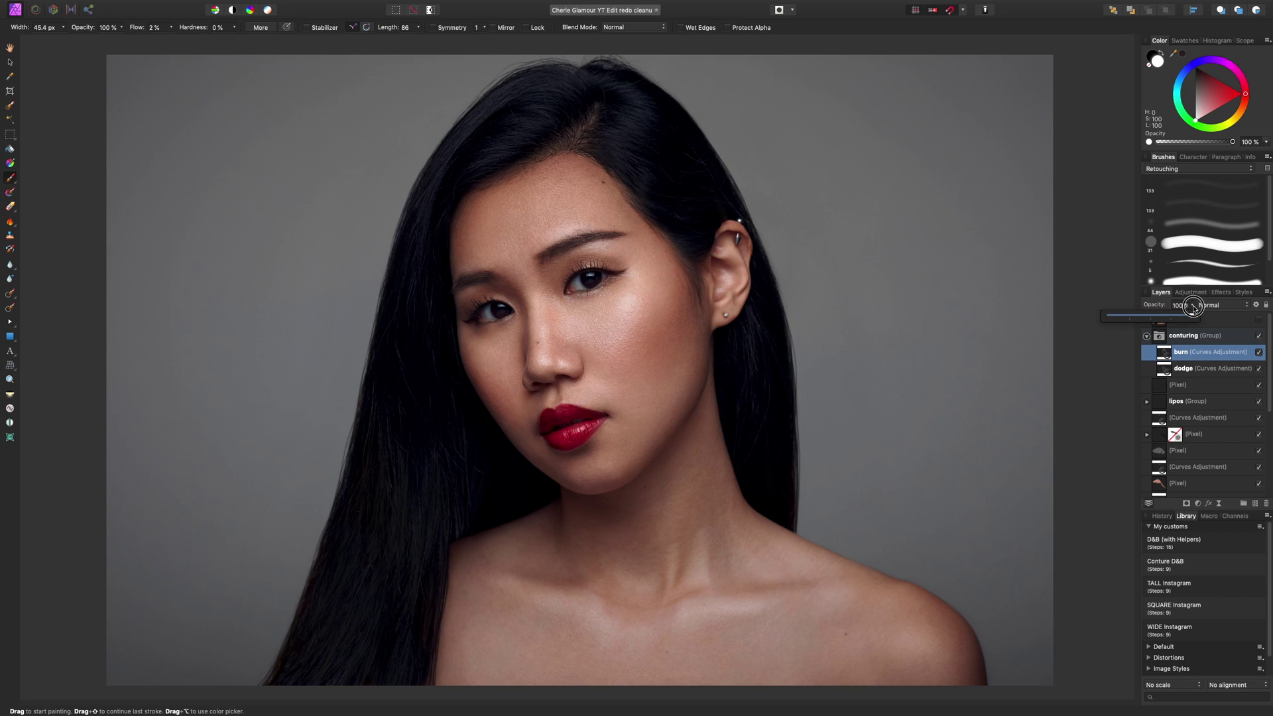
drag(1193, 318, 1175, 319)
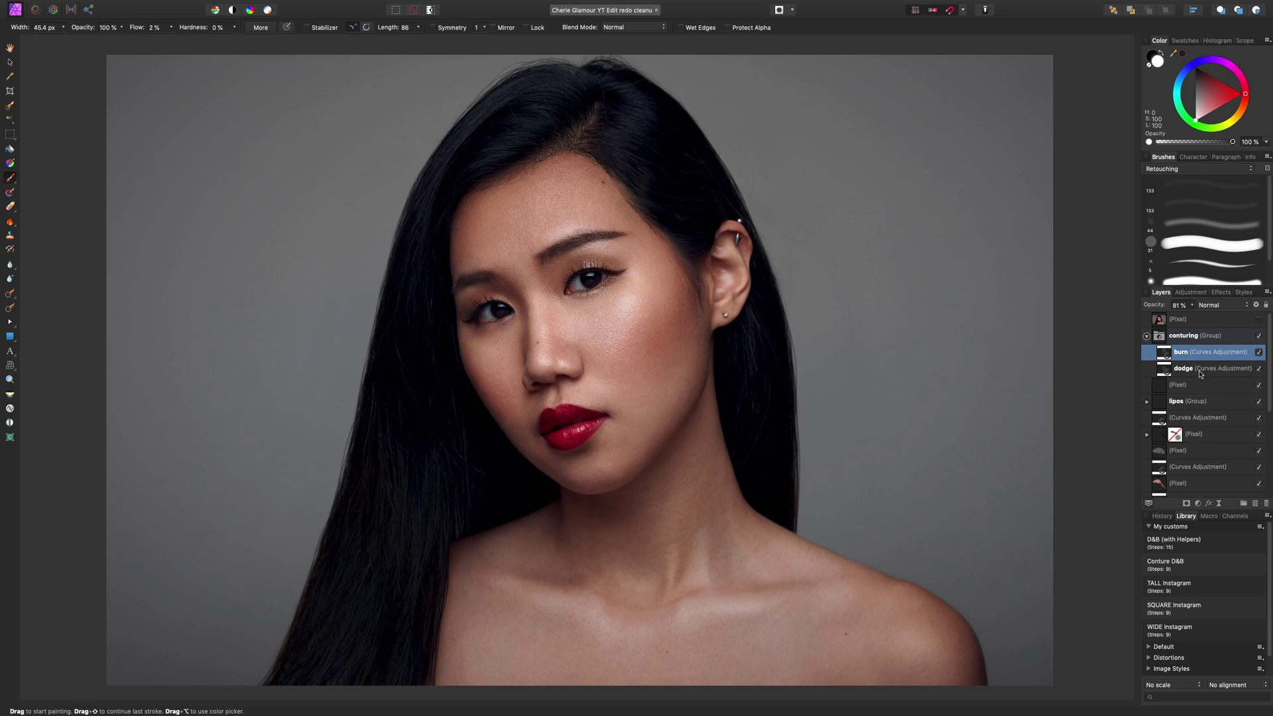
Select the dodge layer and brighten the nose bridge with a 211.4 px brush and the near cheek with a slightly larger one.
click(1207, 369)
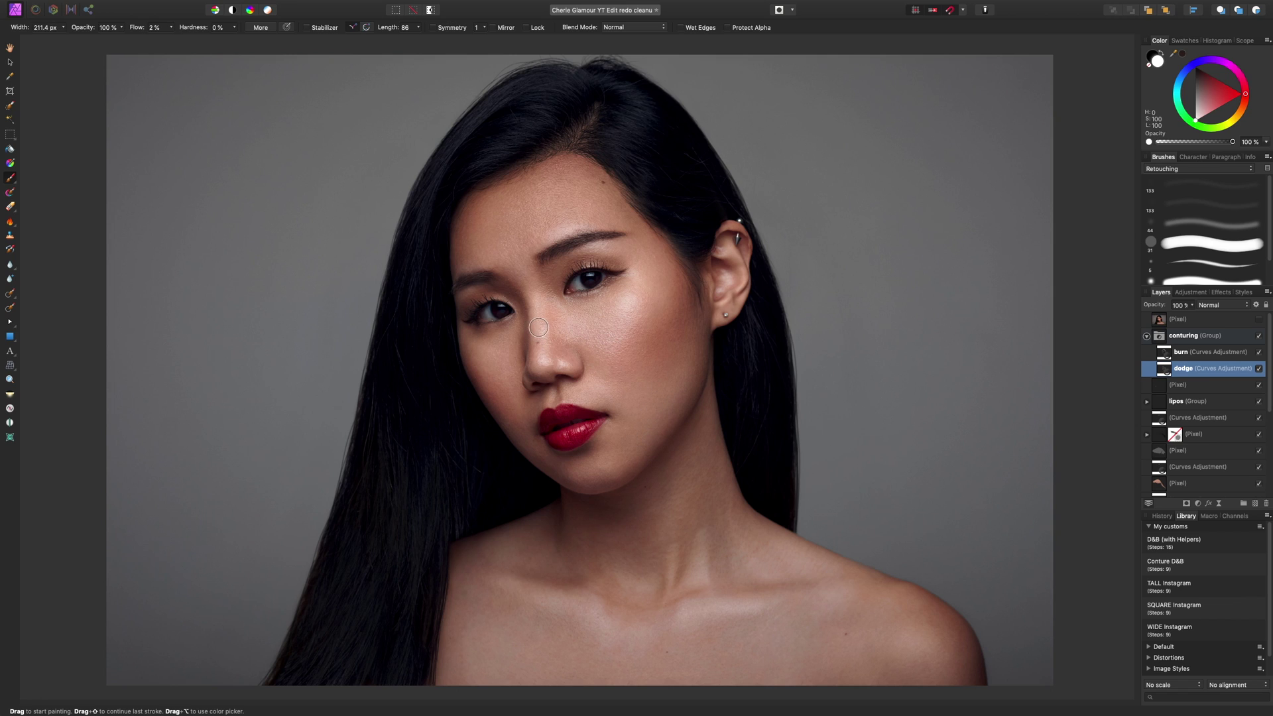
drag(532, 298, 538, 346)
drag(520, 271, 535, 356)
key(bracketright)
mouse_move(617, 359)
mouse_down()
mouse_move(601, 368)
mouse_move(623, 379)
mouse_move(638, 361)
mouse_up()
mouse_move(647, 339)
mouse_down()
mouse_move(656, 334)
mouse_move(642, 394)
mouse_up()
Dodge the long hair falling beside the face and shoulder with a smaller brush of about 127.3 px.
key(bracketleft)
key(bracketleft)
key(bracketleft)
key(bracketleft)
key(bracketleft)
key(bracketleft)
key(bracketleft)
key([)
key([)
key([)
key([)
drag(388, 547, 386, 597)
drag(377, 592, 409, 398)
Compare the portrait with the dodge layer, burn layer and conturing group hidden and shown, and inspect the face up close.
click(1259, 368)
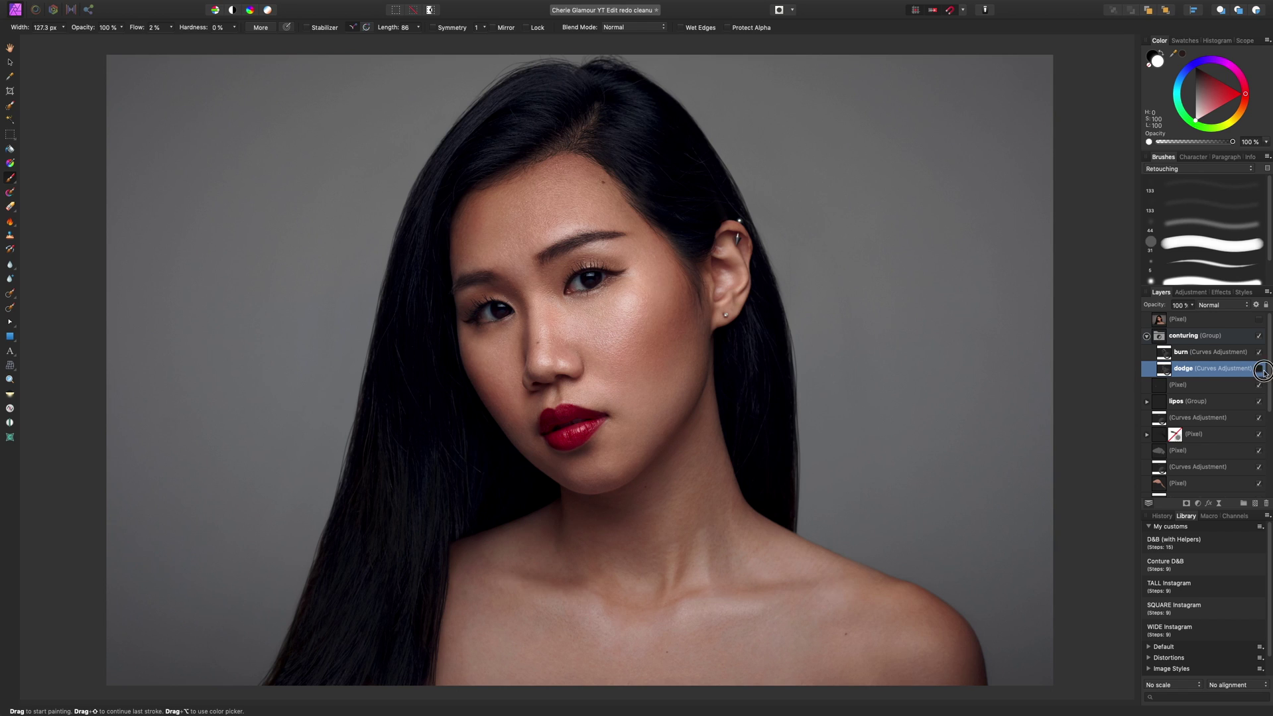
click(1259, 369)
click(1260, 369)
click(1259, 369)
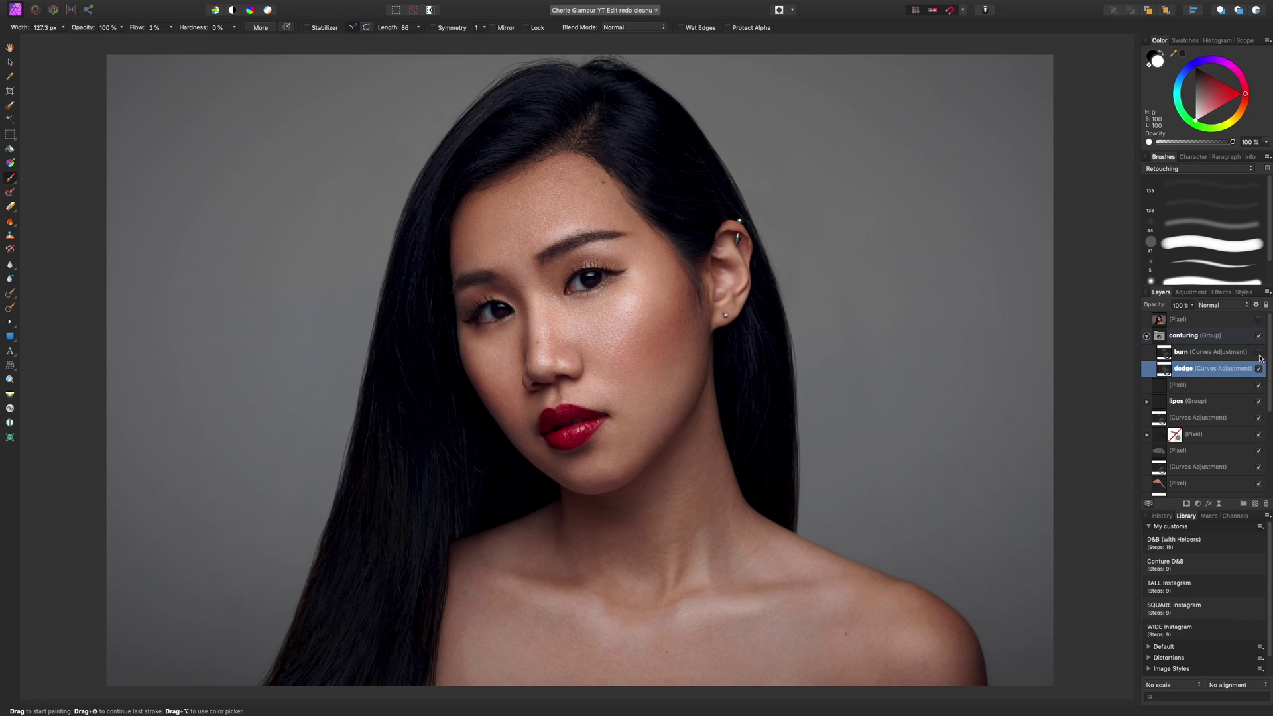
click(1260, 355)
click(1259, 338)
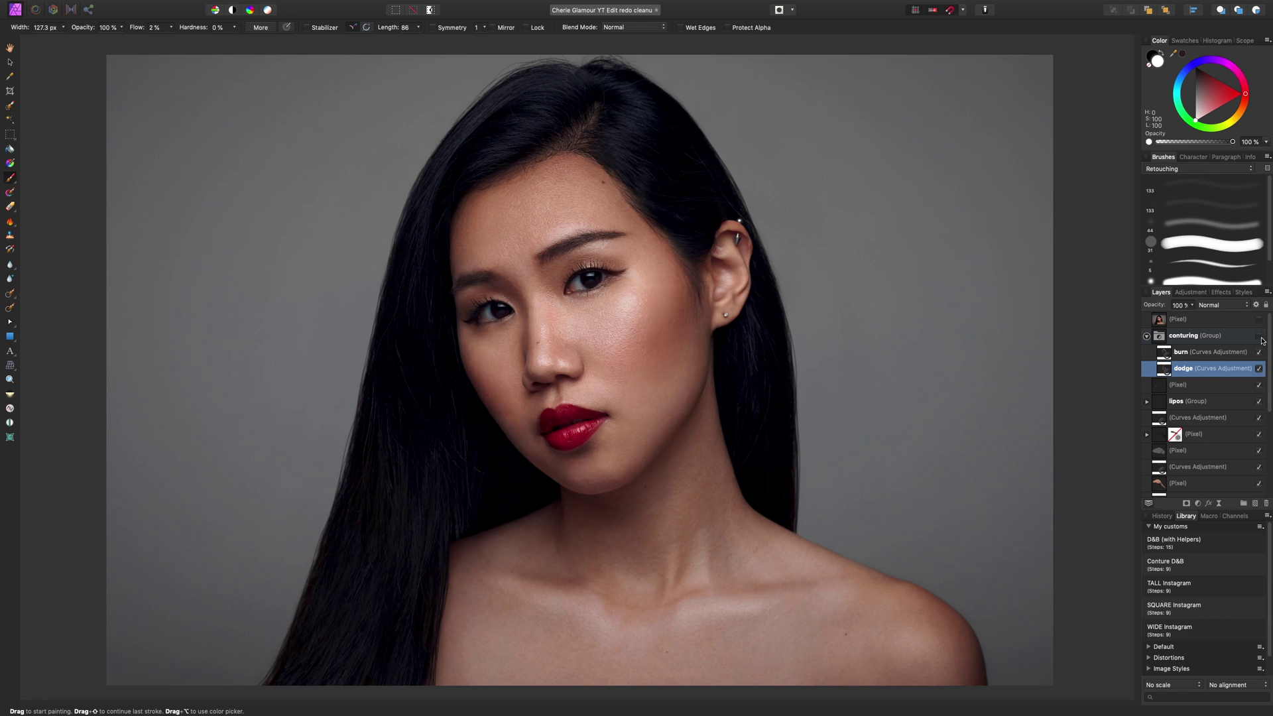
click(1259, 338)
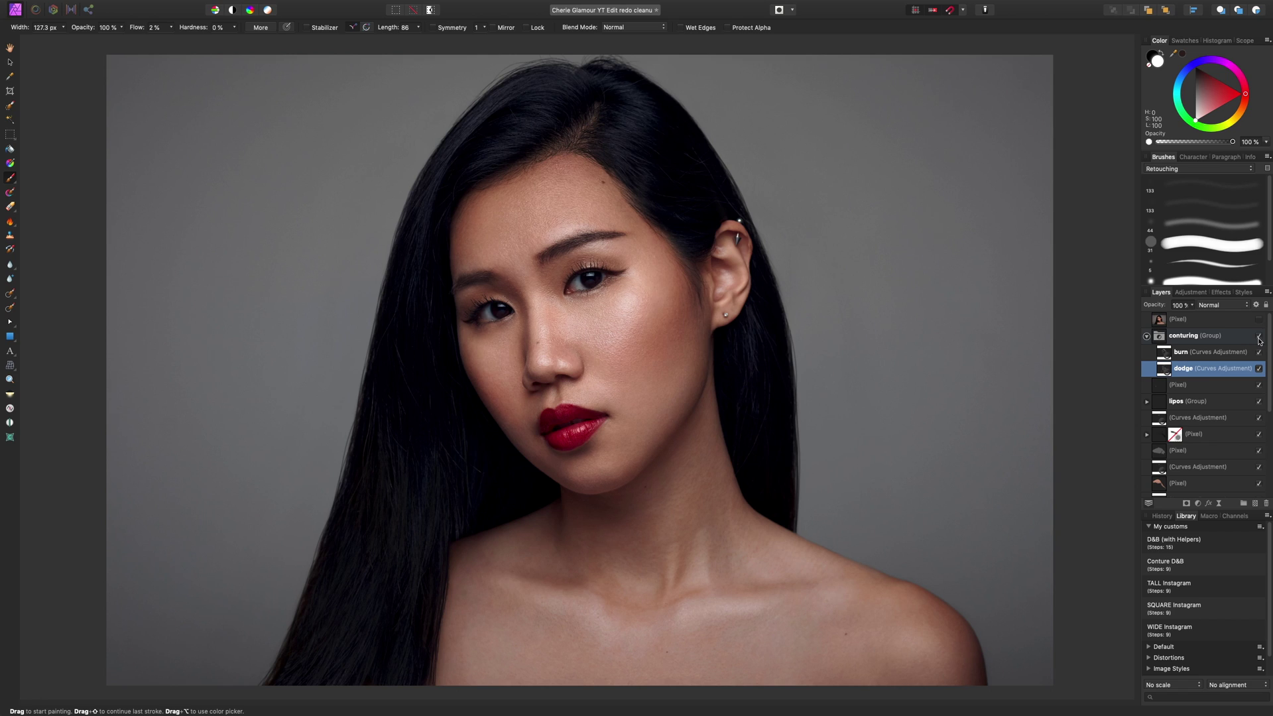
click(1261, 338)
key(super+equal)
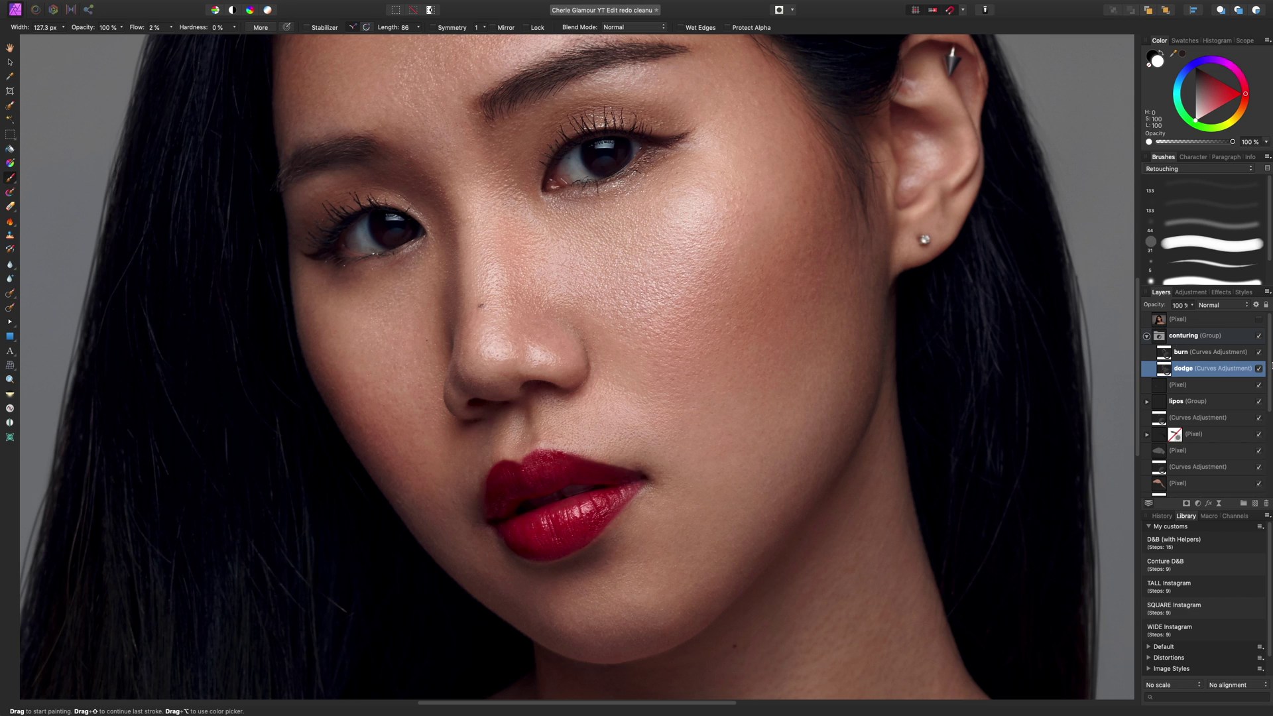
key(super+0)
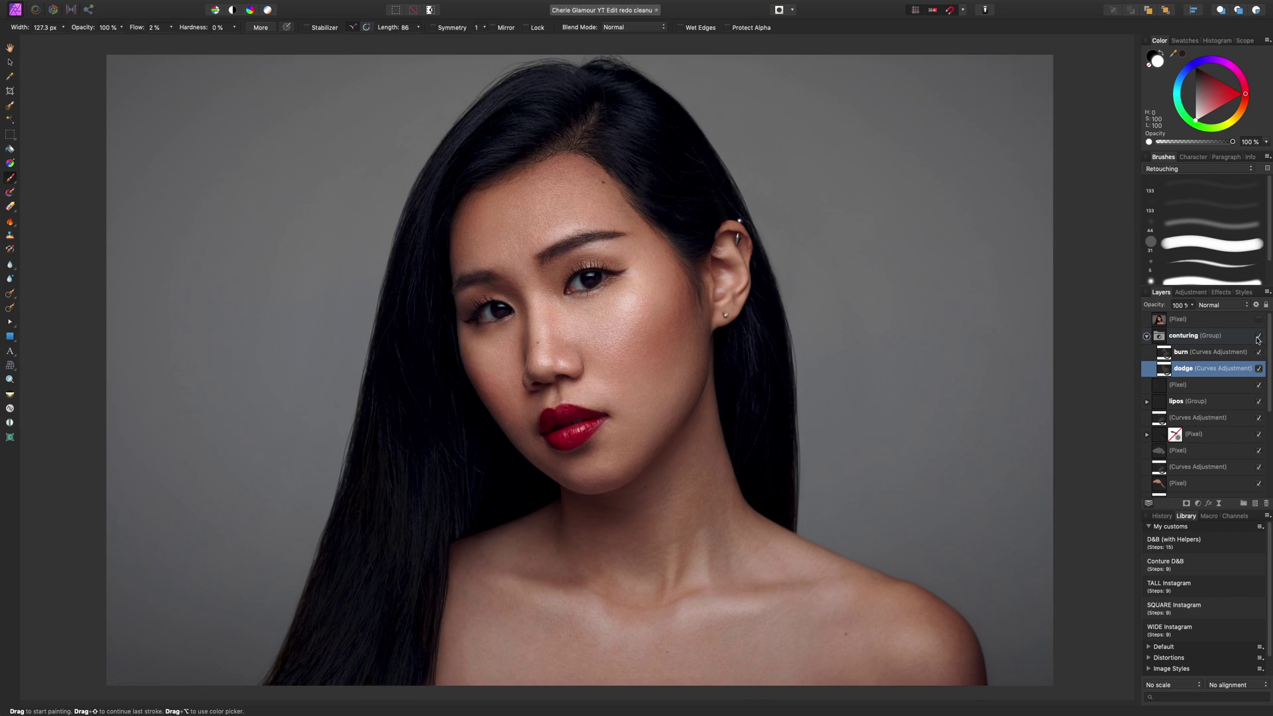
Compare the retouched portrait with the original by hiding and showing the conturing group together with all retouching layers below it.
click(1244, 338)
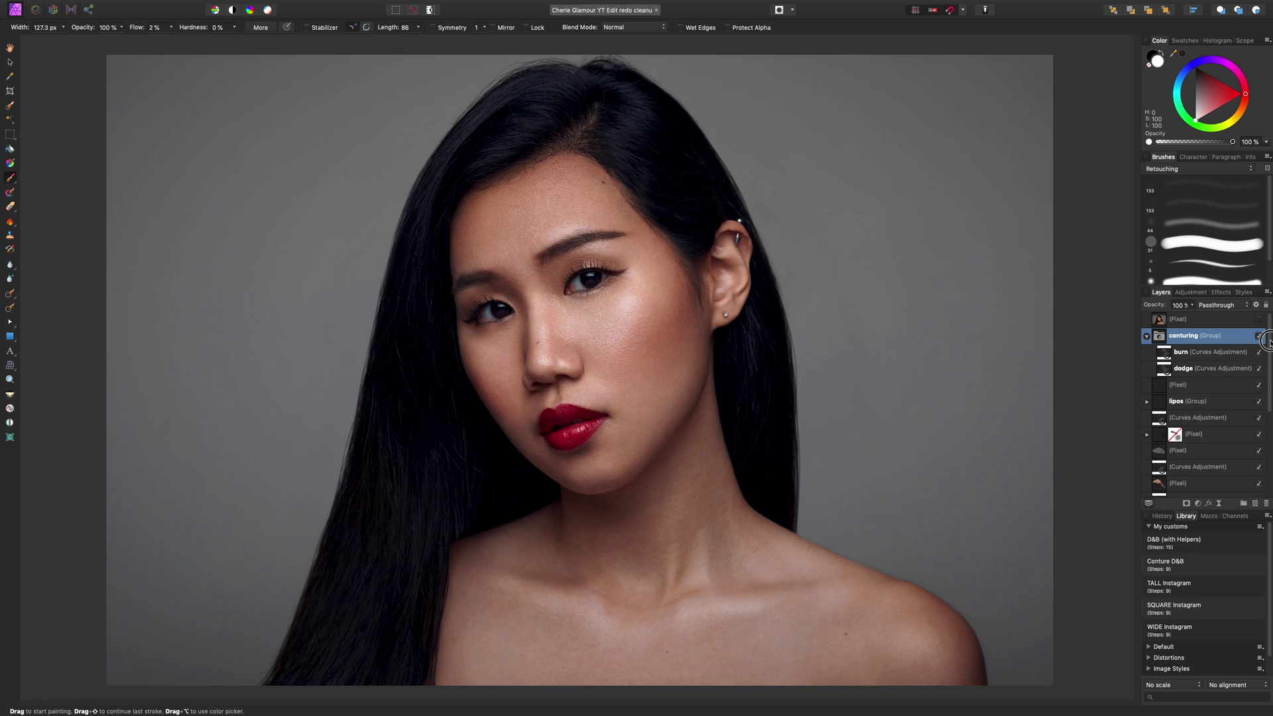
drag(1267, 340, 1271, 376)
shift+click(1237, 475)
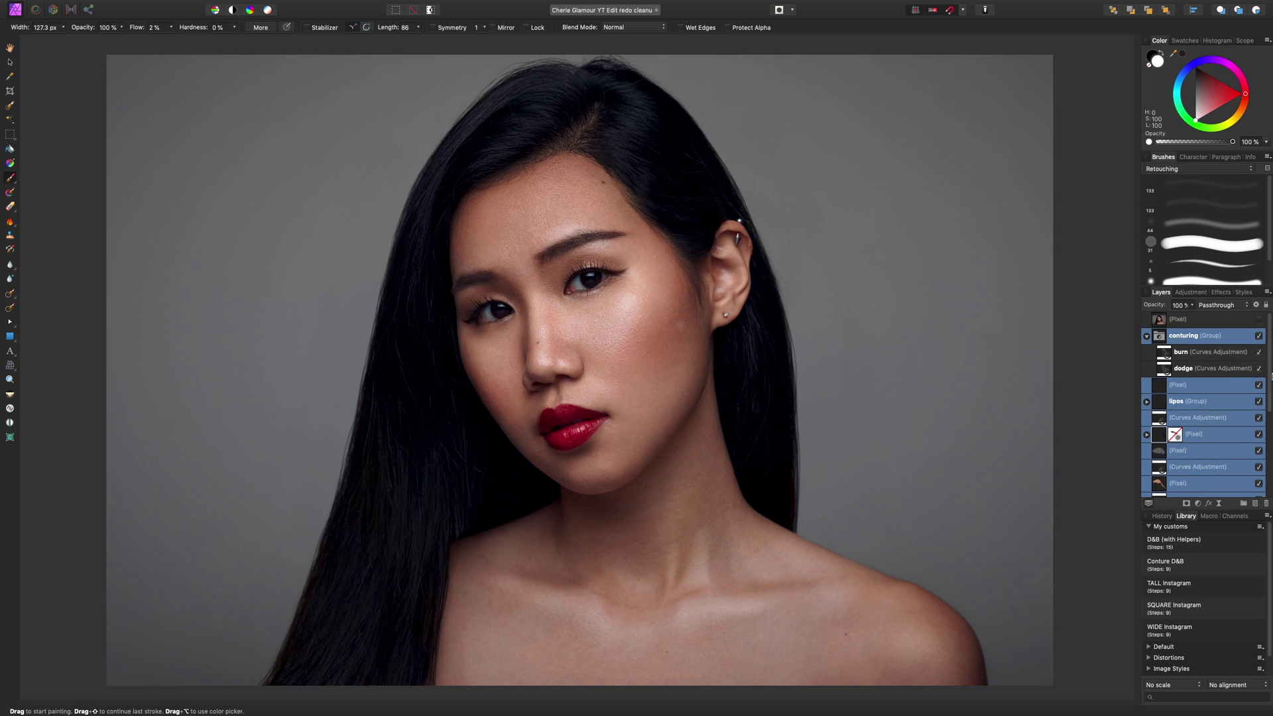
click(1260, 338)
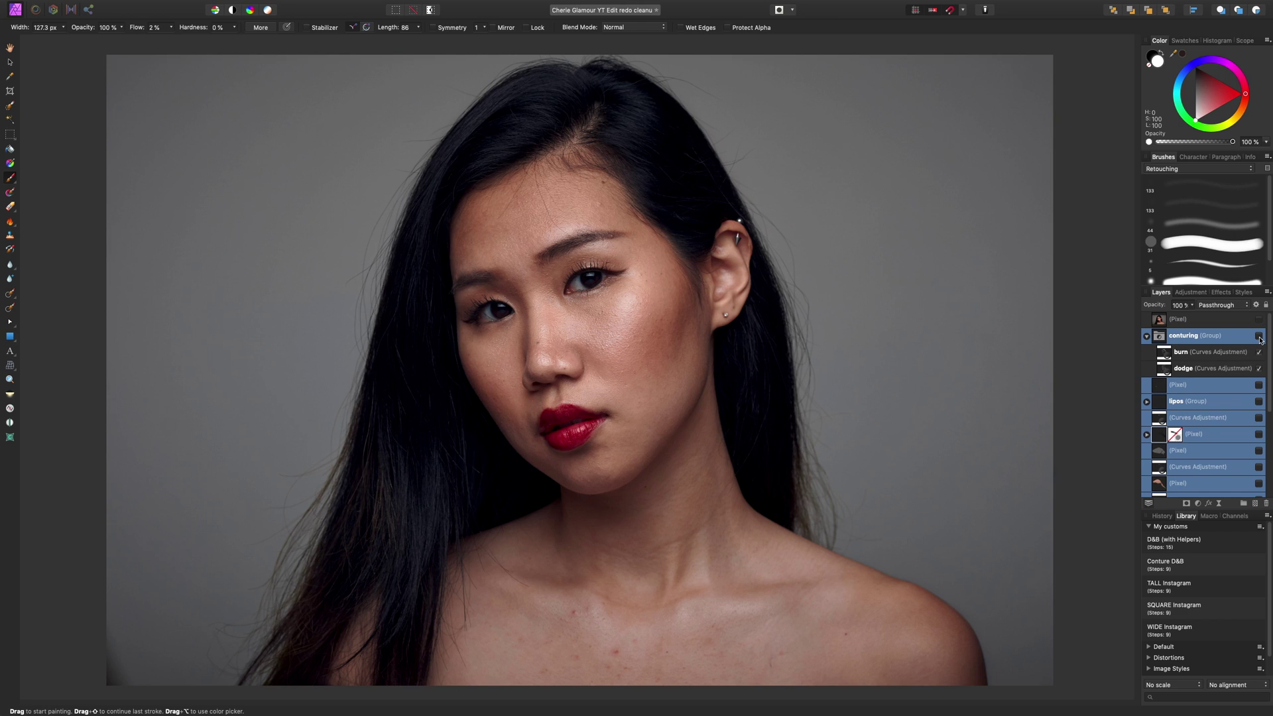
click(1260, 339)
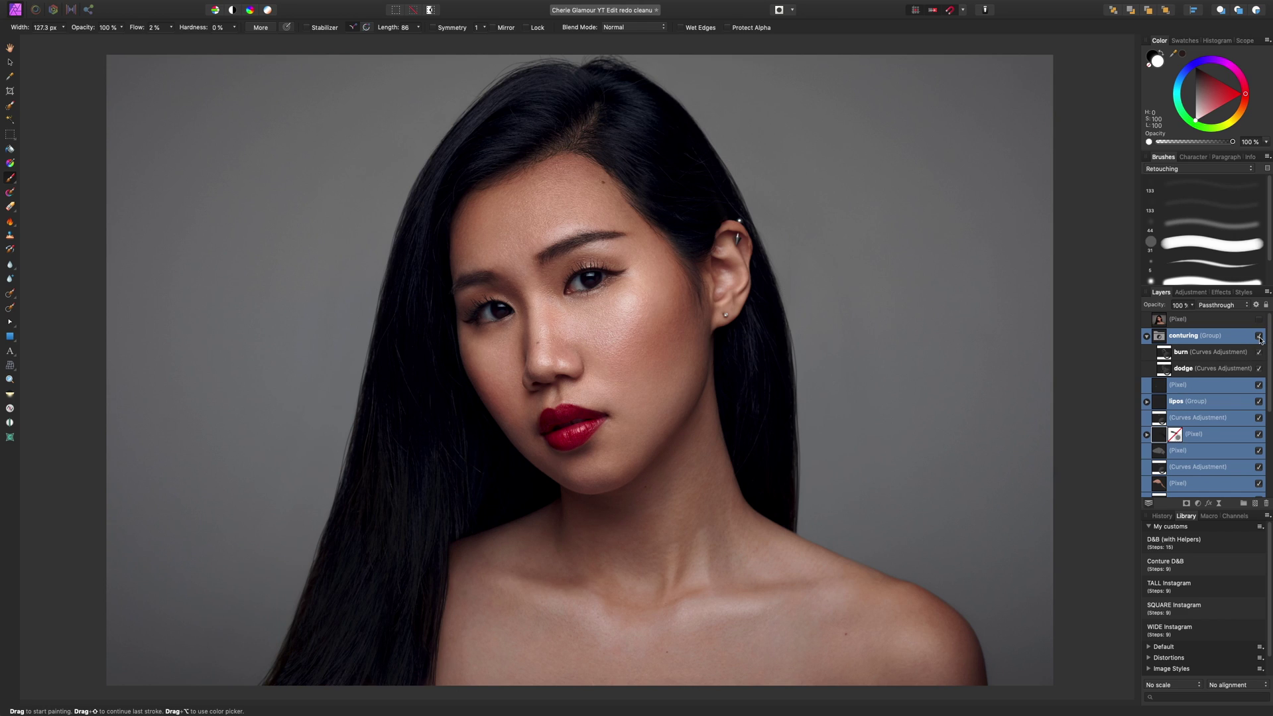
click(1223, 388)
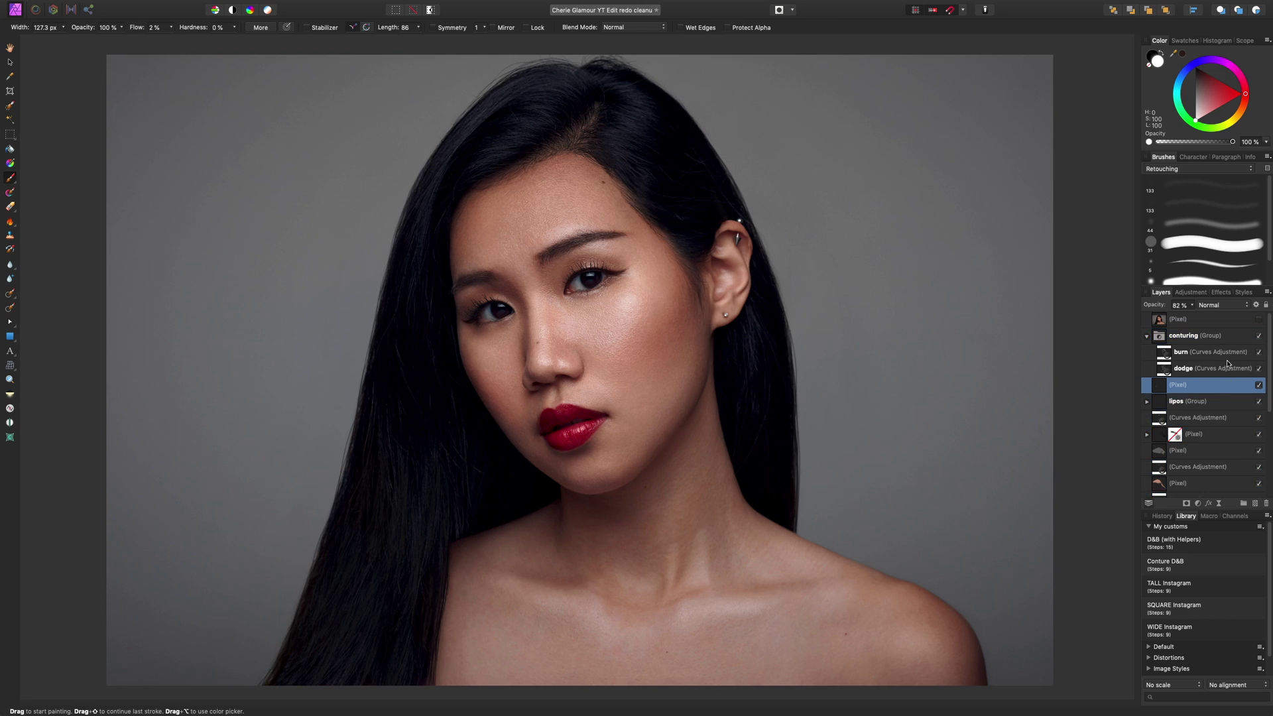
Collapse the conturing group and add a new pixel layer directly above it for work on the near eye.
click(1147, 336)
click(1181, 338)
key(super+plus)
key(super+plus)
key(super+plus)
key(super+plus)
key(super+plus)
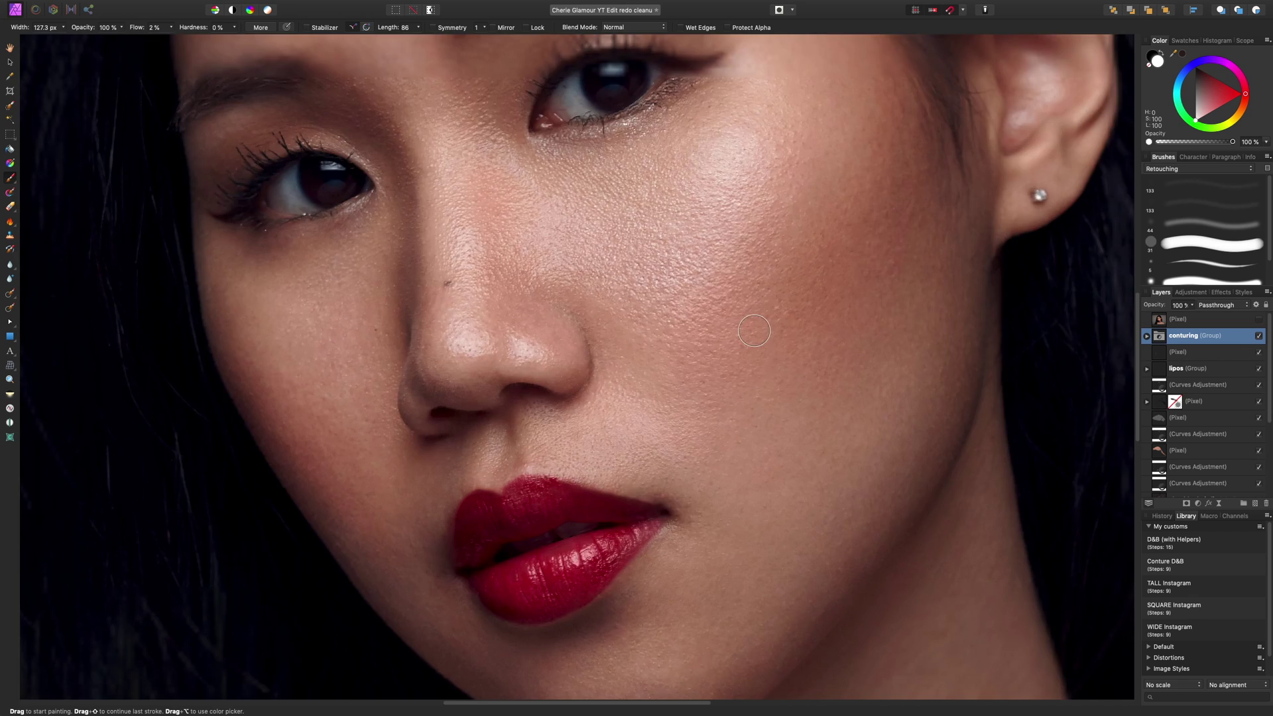
scroll(769, 331, up, 9)
scroll(769, 331, down, 2)
scroll(769, 331, down, 1)
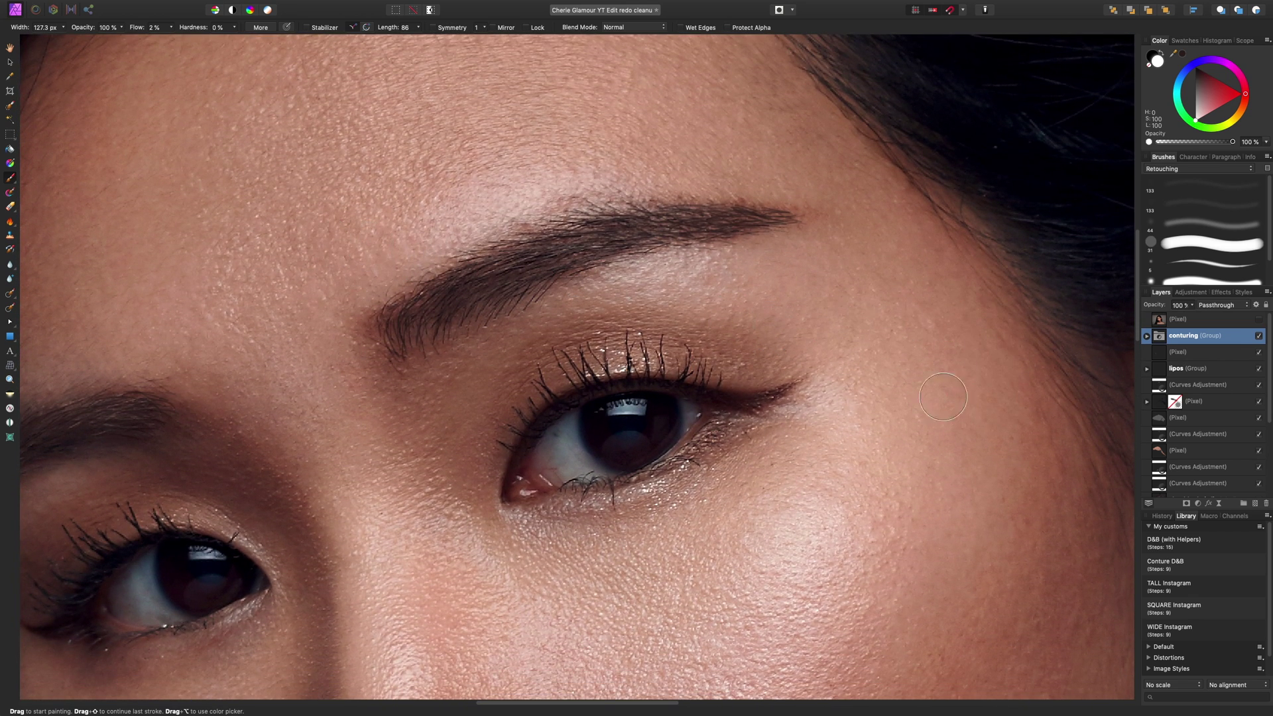
key(super+shift+n)
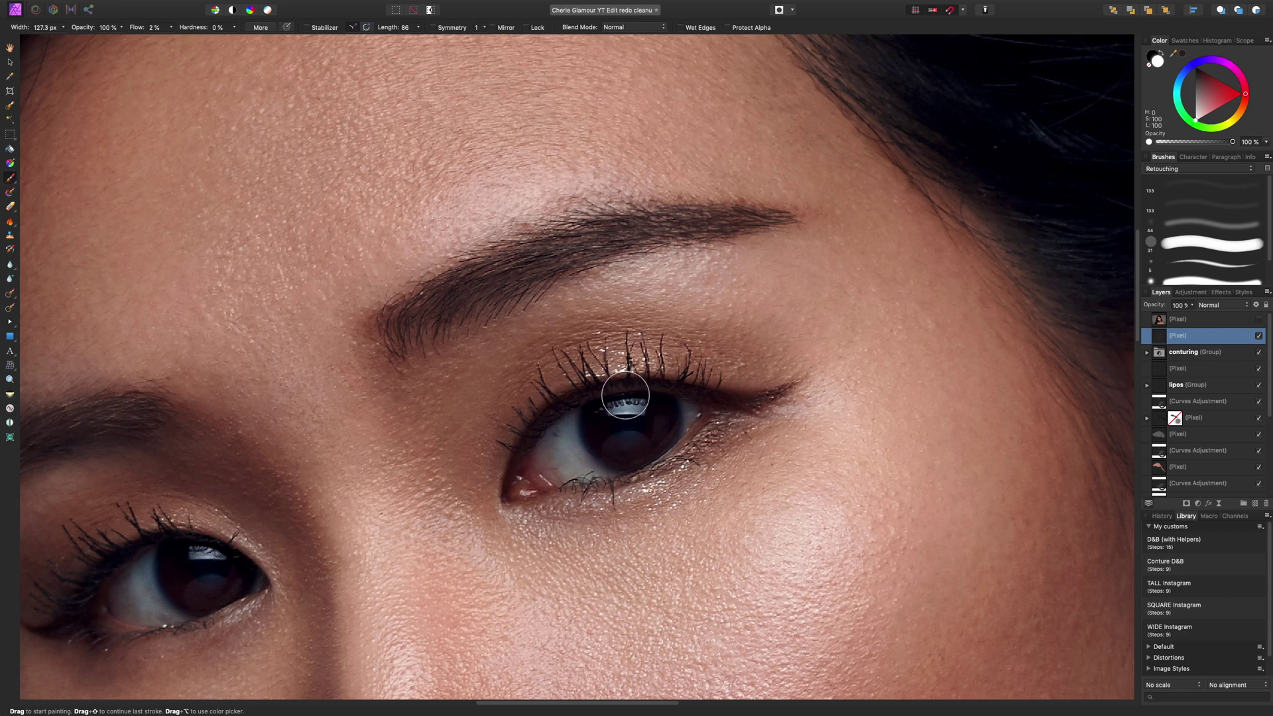
Sample the dark lash colour, set the brush flow to 79% and shrink the brush to 4.9 px.
mouse_move(687, 370)
mouse_down()
mouse_move(663, 379)
mouse_move(683, 378)
mouse_up()
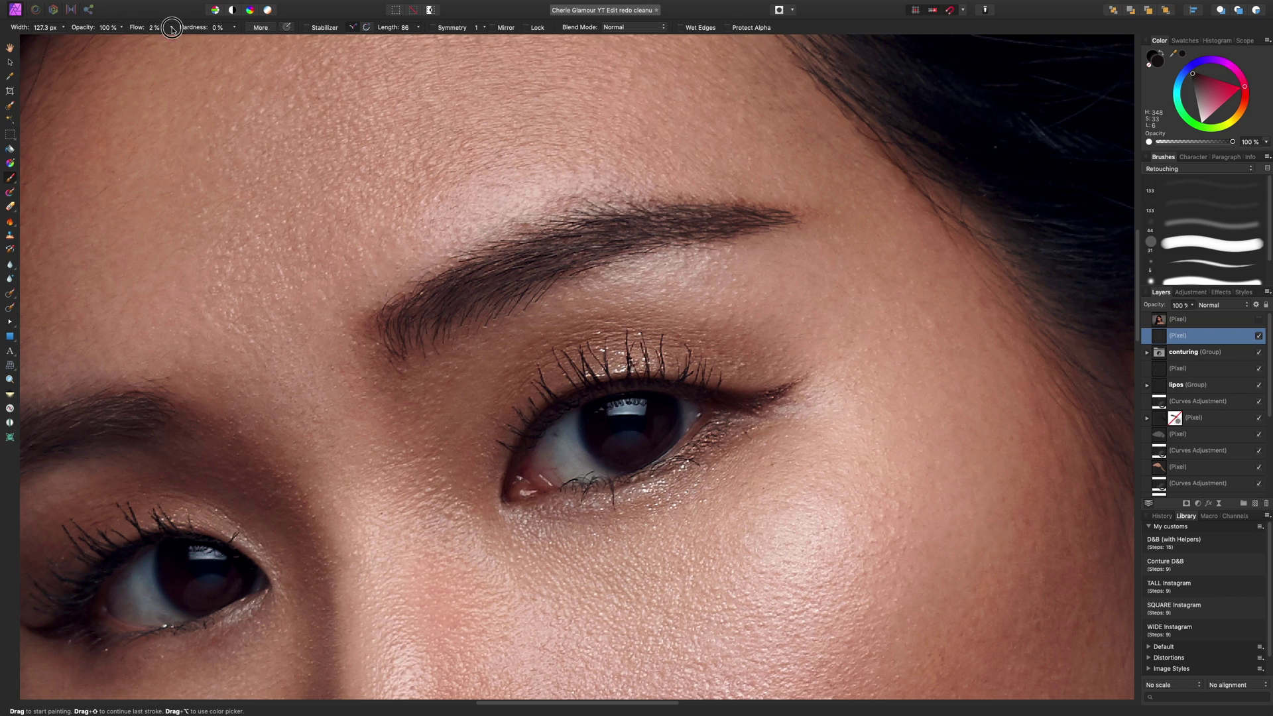
drag(172, 29, 236, 62)
key(bracketleft)
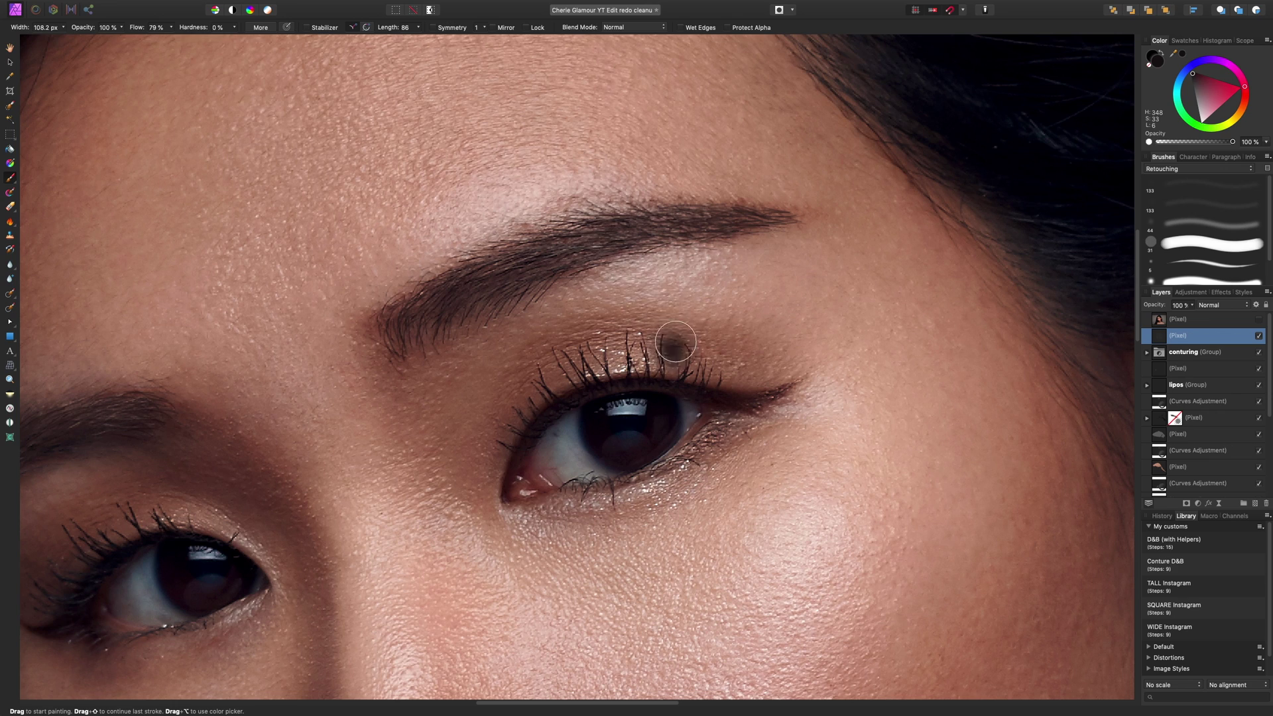
key(bracketleft)
key(bracketleft)
key(bracketleft)
key(bracketleft)
key(bracketleft)
key(bracketleft)
key(bracketleft)
key(bracketleft)
key(bracketleft)
key(bracketleft)
key(bracketleft)
key(bracketleft)
key(bracketleft)
key(bracketleft)
key(bracketleft)
key(bracketleft)
key(bracketleft)
key(bracketleft)
key(bracketleft)
Paint extra upper lashes on the near eye with a brush of about 2.6 px, undoing the first thicker test lash.
drag(728, 382, 737, 353)
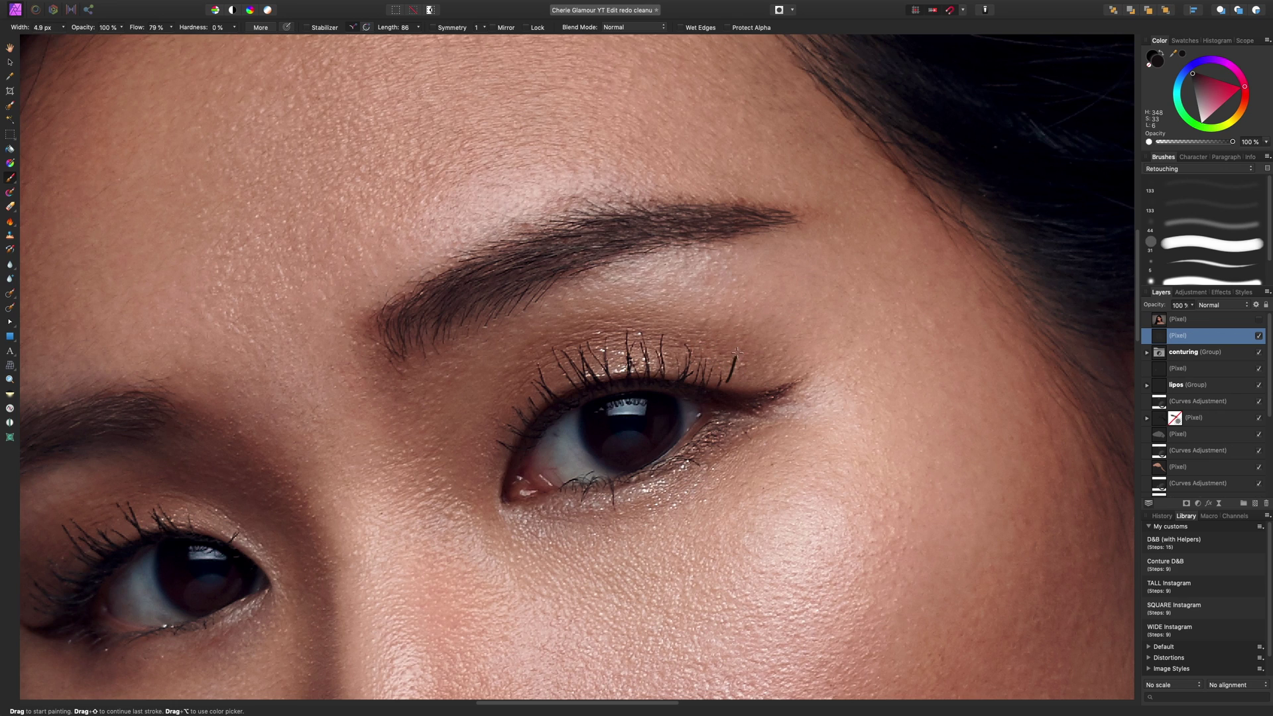
key(super+z)
key(bracketleft)
mouse_move(648, 378)
mouse_down()
mouse_move(641, 336)
mouse_move(619, 344)
mouse_up()
mouse_move(578, 391)
mouse_down()
mouse_move(558, 366)
mouse_move(561, 408)
mouse_move(528, 385)
mouse_up()
drag(676, 381, 672, 357)
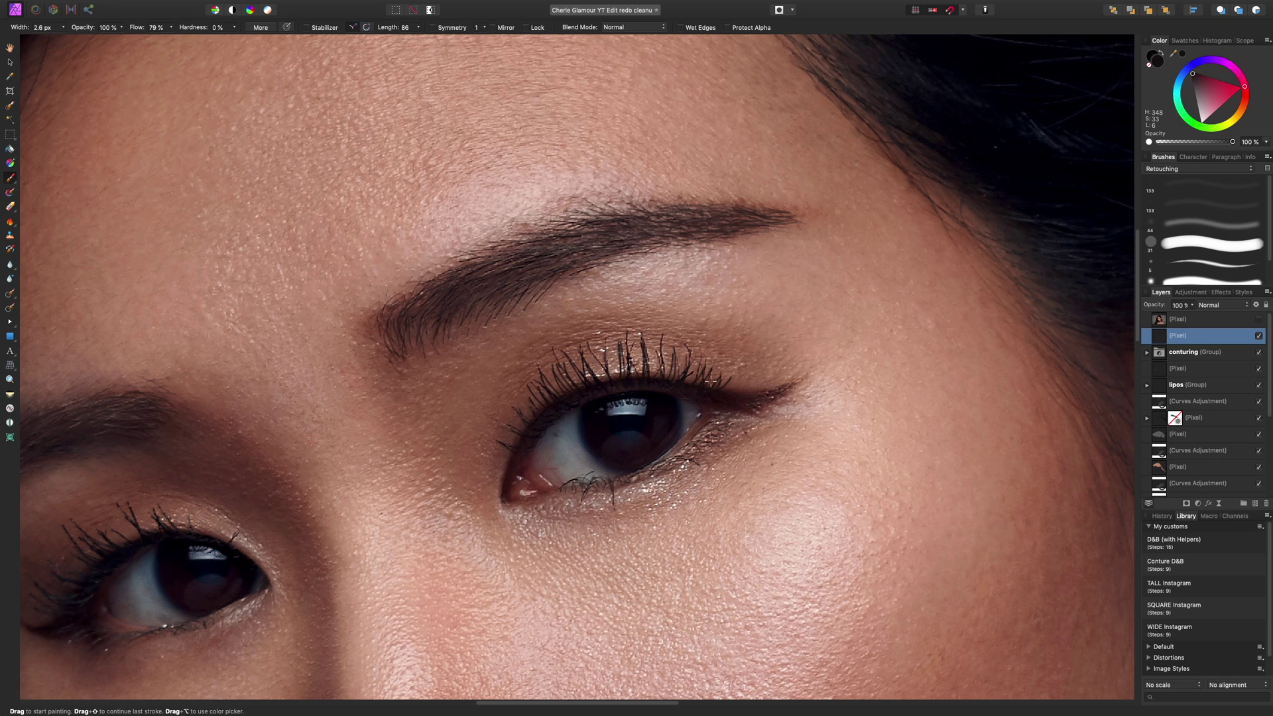
Paint finer lashes at the near eye's inner corner and lower lid, undoing the stray lash at the outer corner.
drag(525, 440, 493, 432)
key(bracketleft)
key(bracketright)
key(bracketleft)
key(bracketleft)
drag(734, 387, 752, 369)
key(super+z)
key(bracketleft)
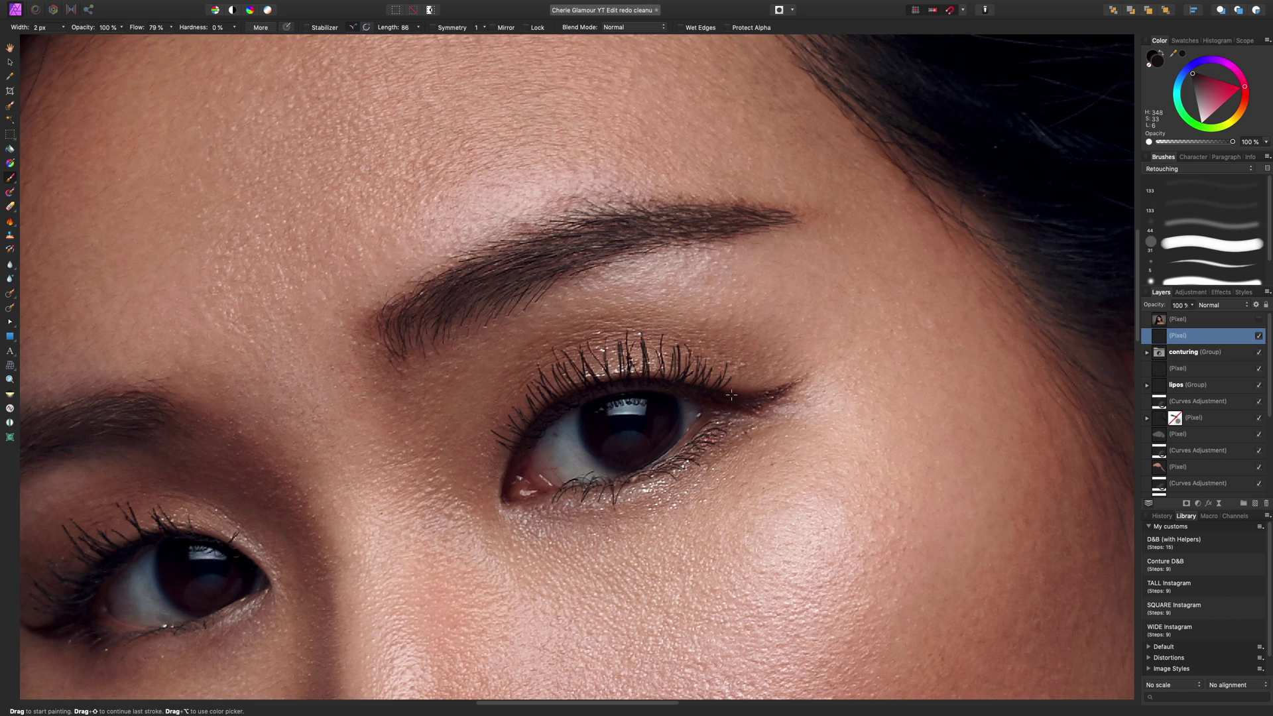
Move to the far eye, set the brush to about 2.8 px and paint extra lashes on its upper lid.
key(bracketright)
drag(304, 464, 504, 333)
key(bracketright)
key(bracketright)
key(bracketright)
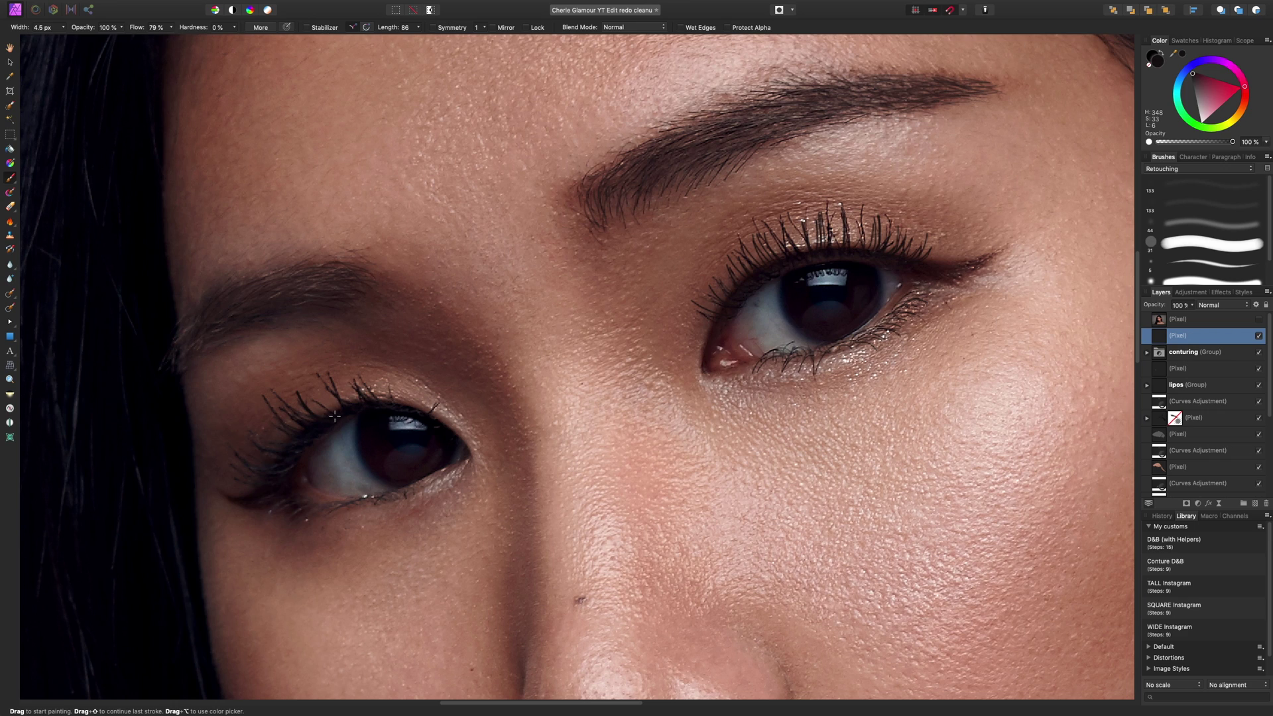
key(bracketleft)
key(bracketleft)
key(bracketleft)
drag(357, 400, 347, 372)
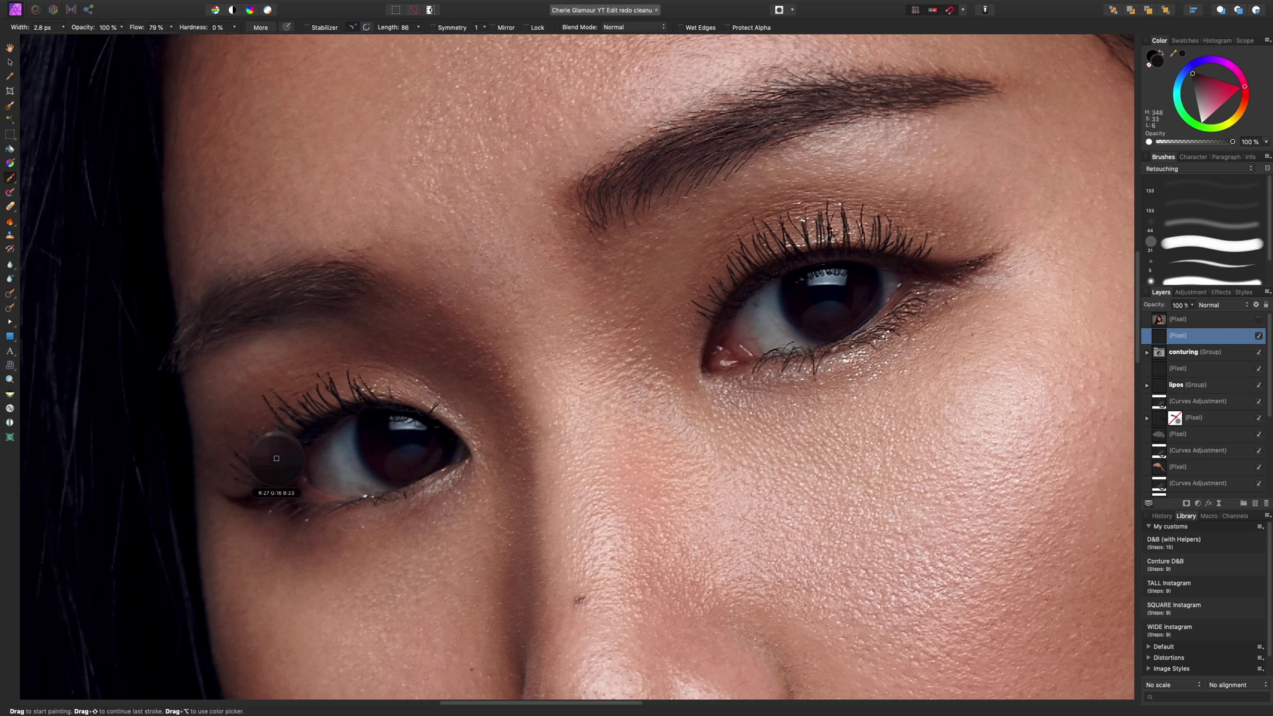
Sample the dark colour beside the far eye and paint more lashes along its outer upper lash line.
alt+click(310, 455)
drag(275, 464, 273, 466)
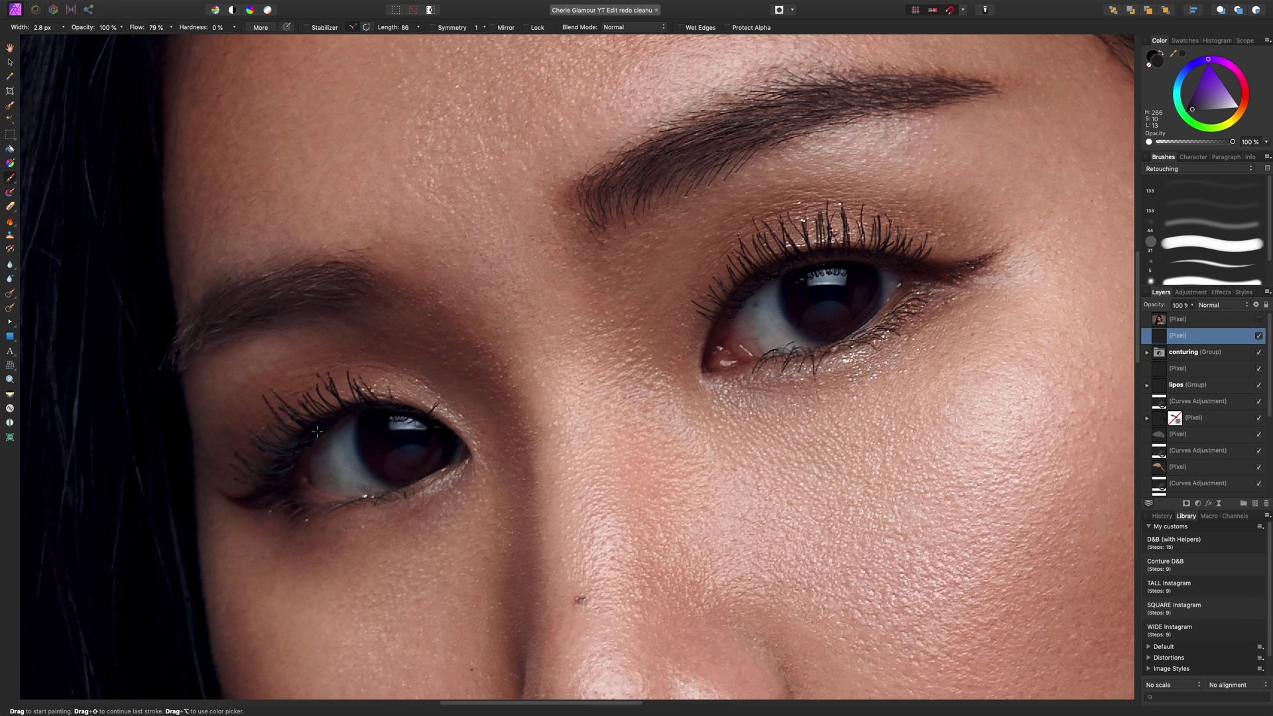
drag(317, 431, 308, 438)
Shrink the brush to 2 px, sample the lower lid colour for fine lower lashes on the far eye, and resample the near eye's dark lash line.
key(bracketleft)
alt+click(343, 505)
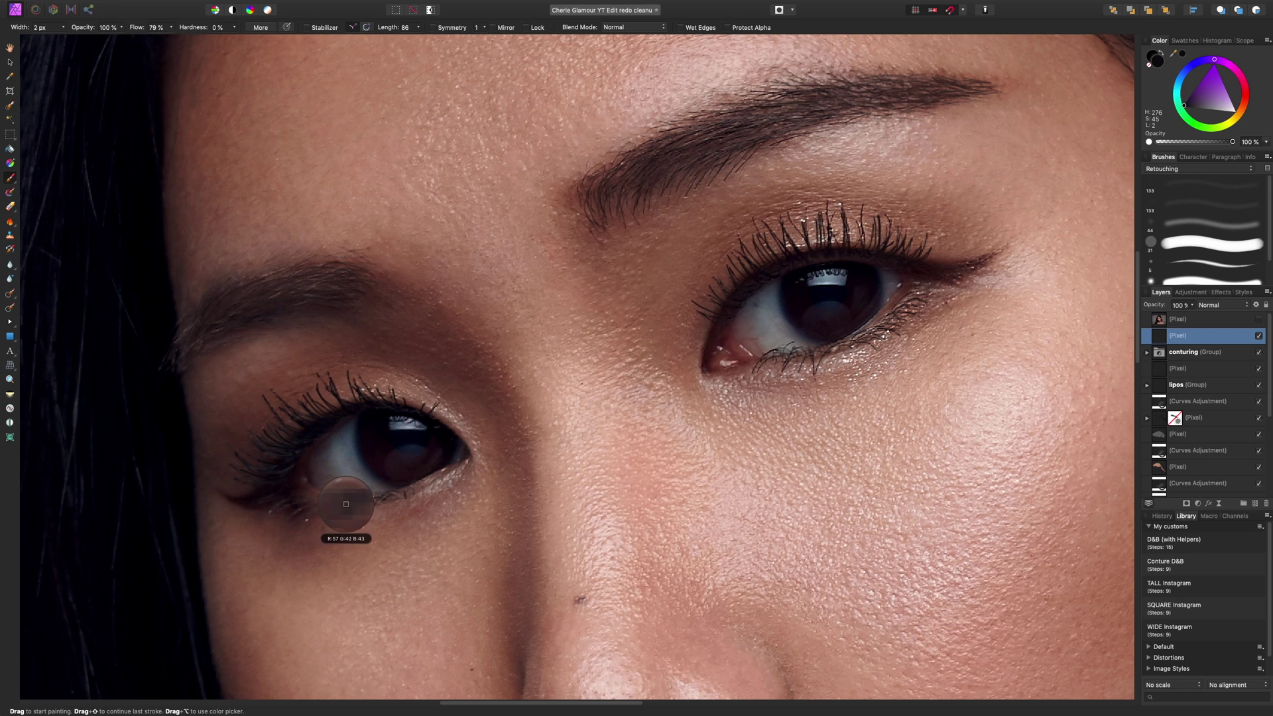
drag(348, 502, 348, 506)
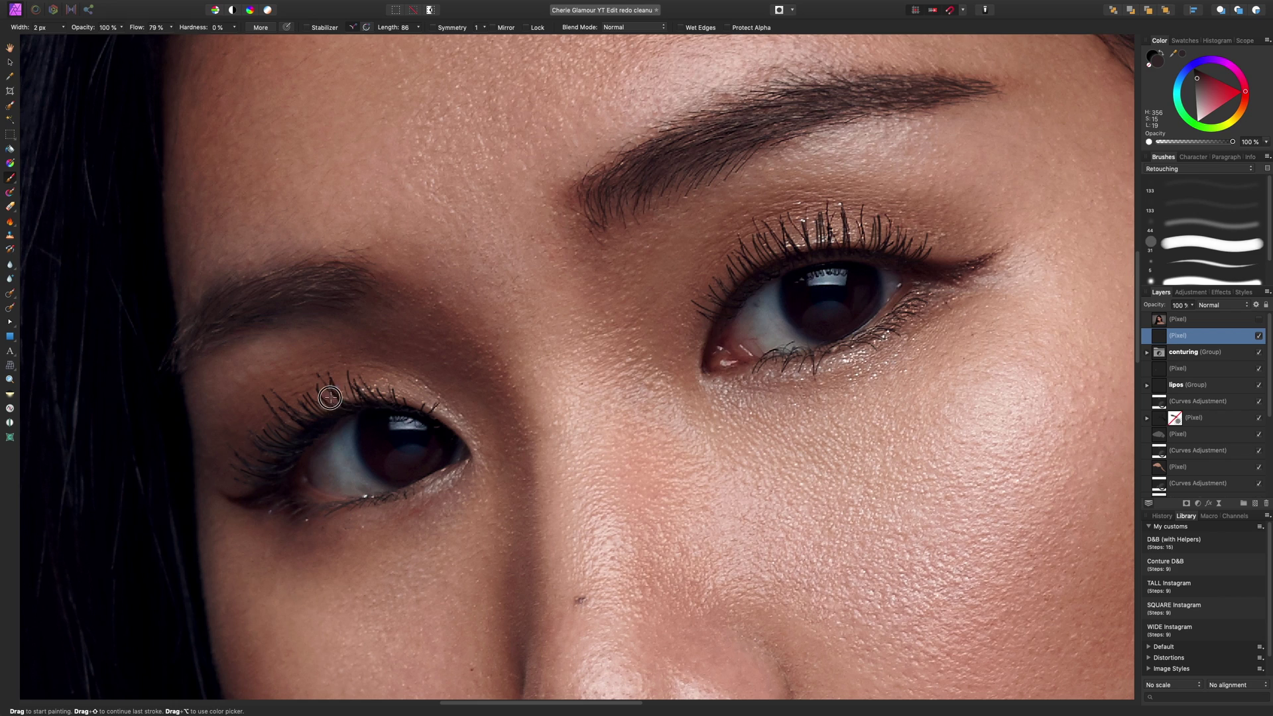
alt+click(813, 256)
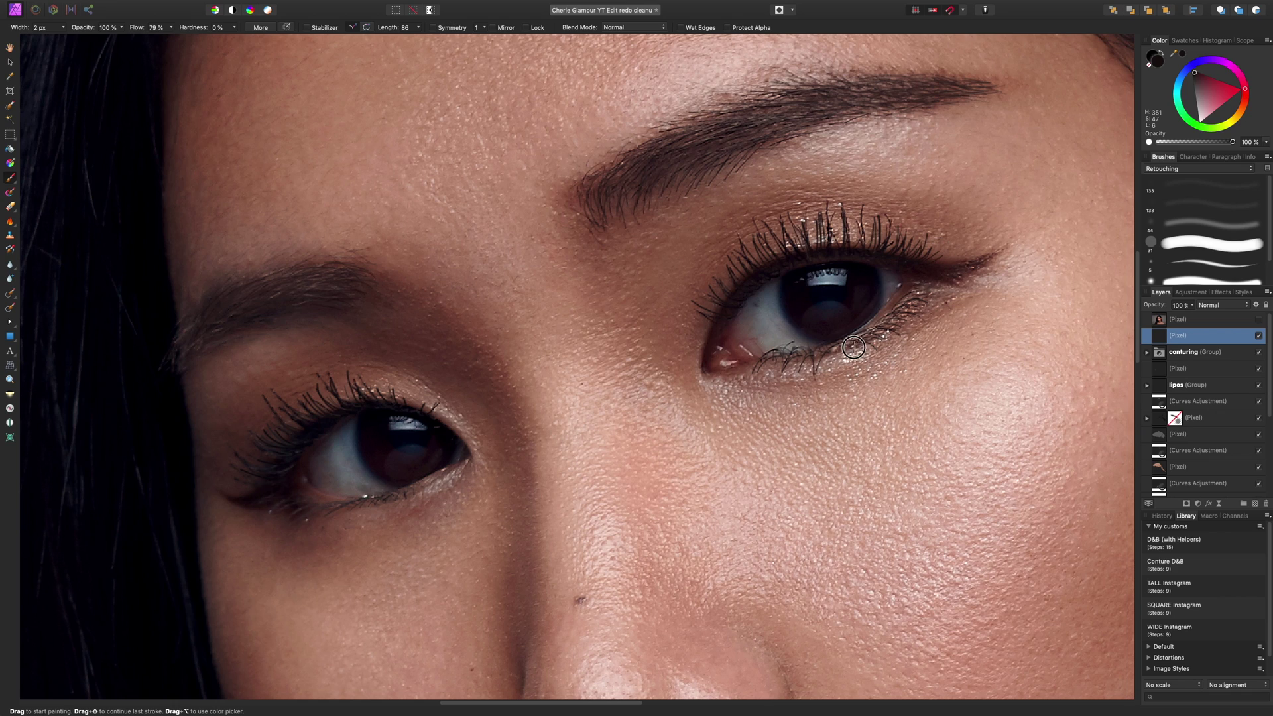
Compare the portrait with the painted lash layer hidden and shown, both close up on the eyes and in full view.
click(1259, 336)
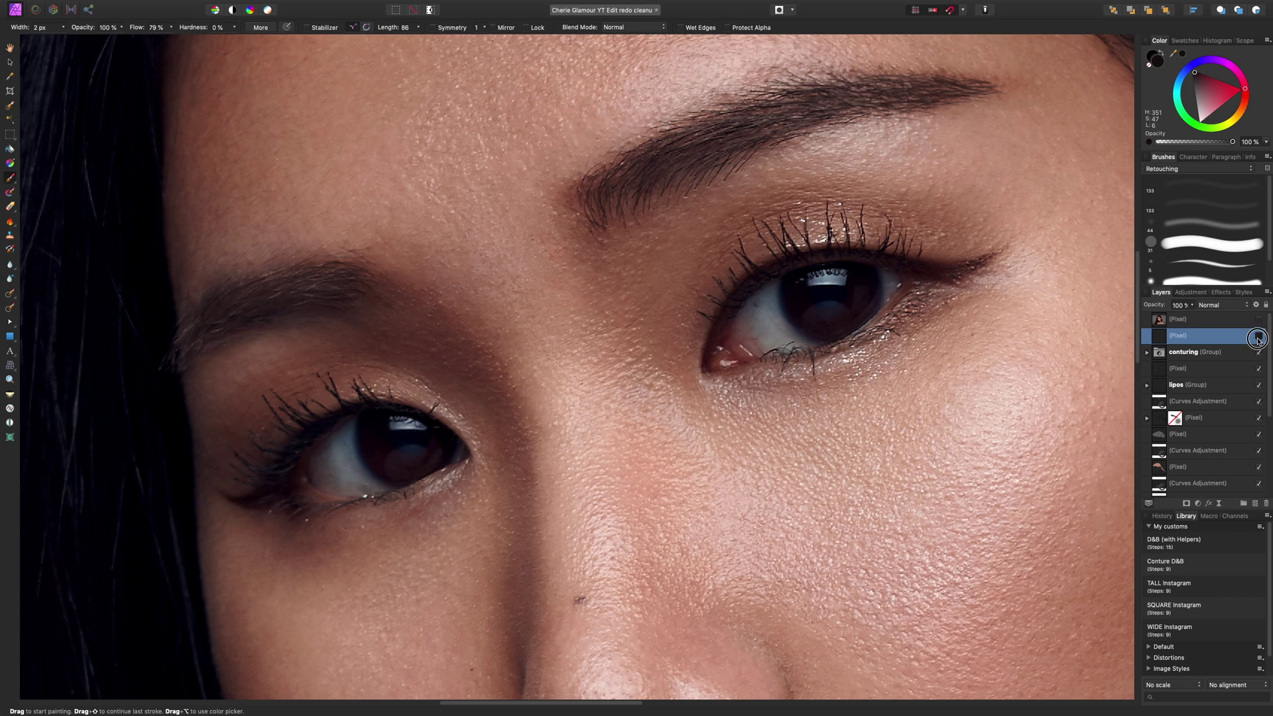
click(1259, 336)
click(1260, 336)
click(1259, 336)
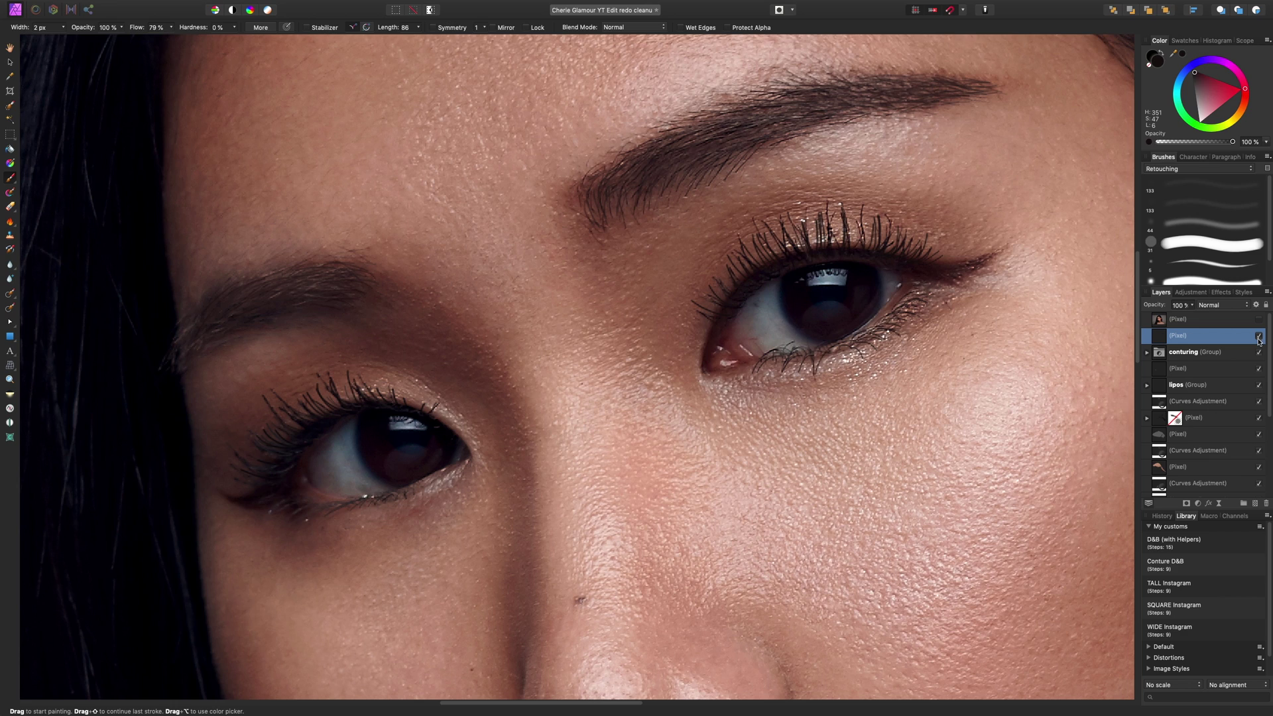
key(super+0)
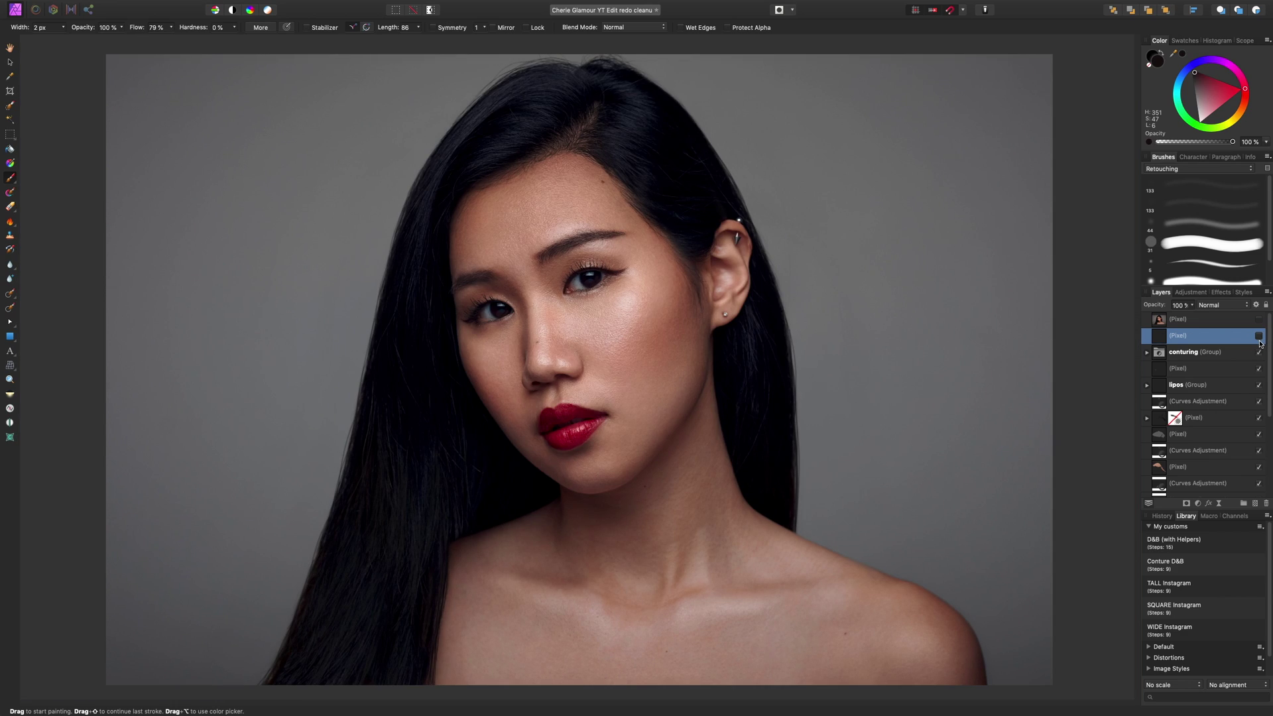
click(1260, 337)
click(1260, 336)
click(1260, 337)
click(1260, 338)
click(1259, 337)
click(1259, 337)
click(1259, 337)
key(super+equal)
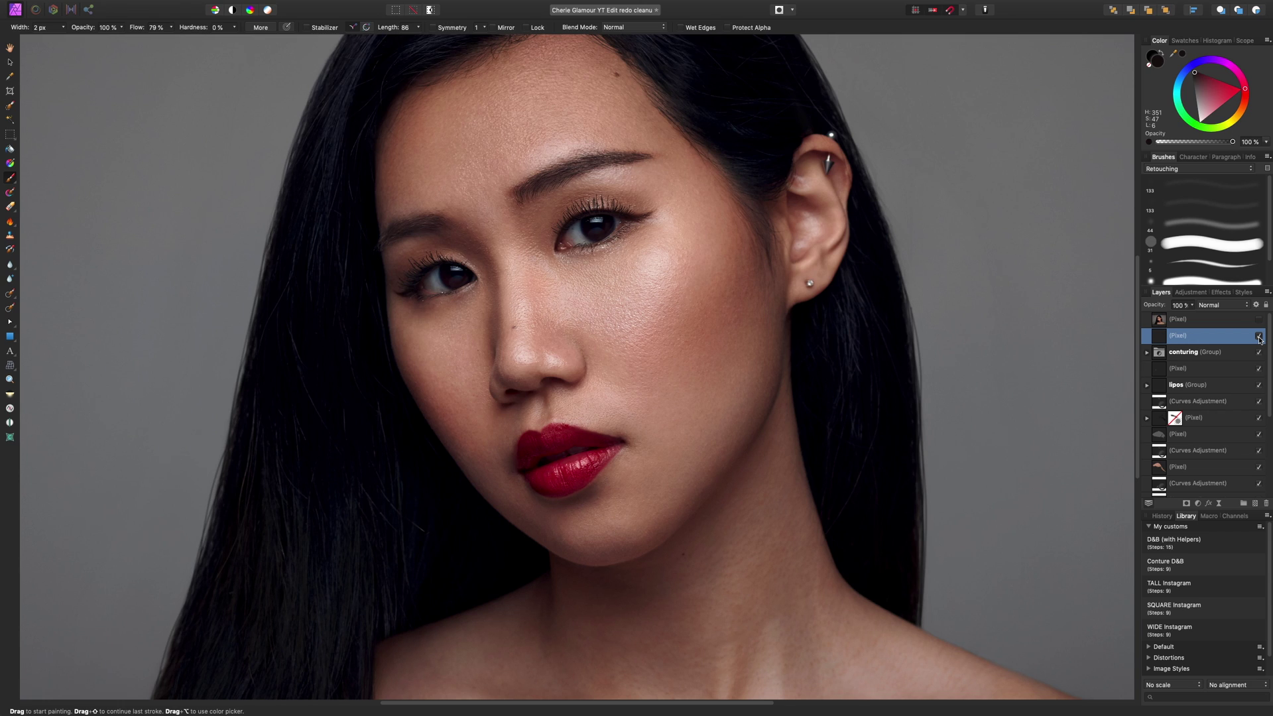
click(1260, 337)
click(1260, 337)
key(super+0)
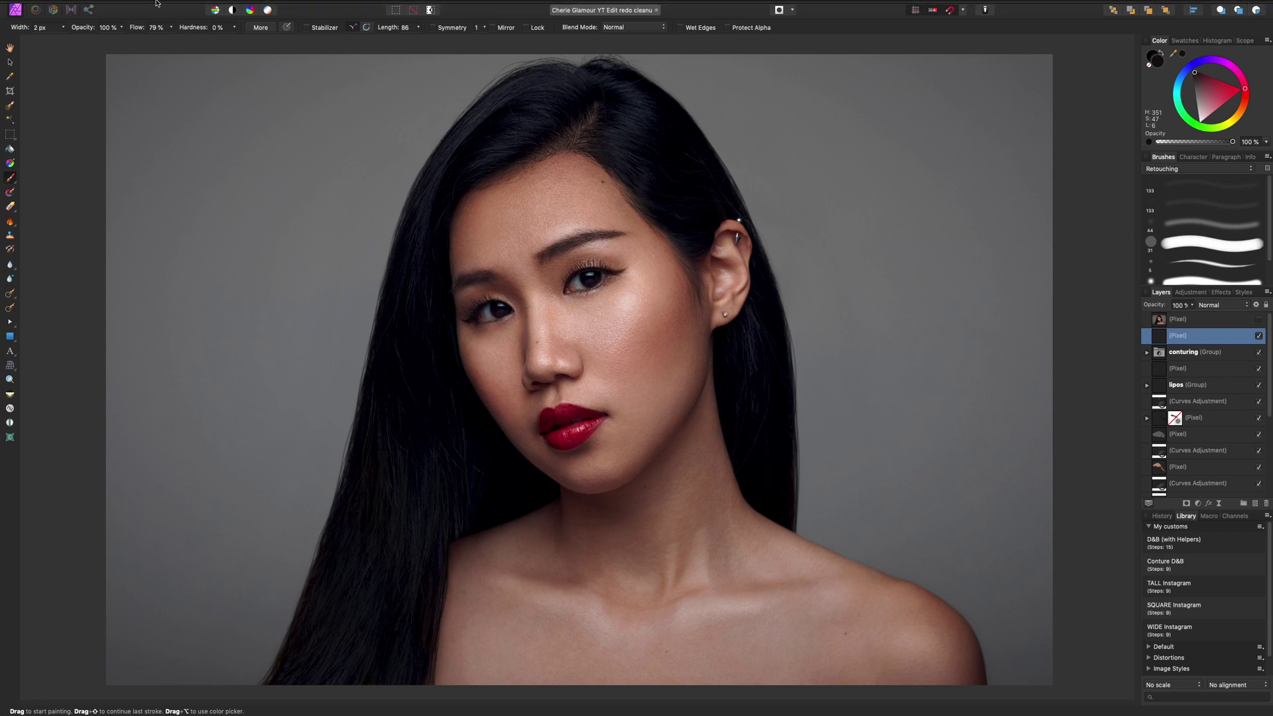
Add a light orange fill layer (H 28, S 91, L 68) above the lash layer, blended in Soft Light at 16% opacity.
click(200, 5)
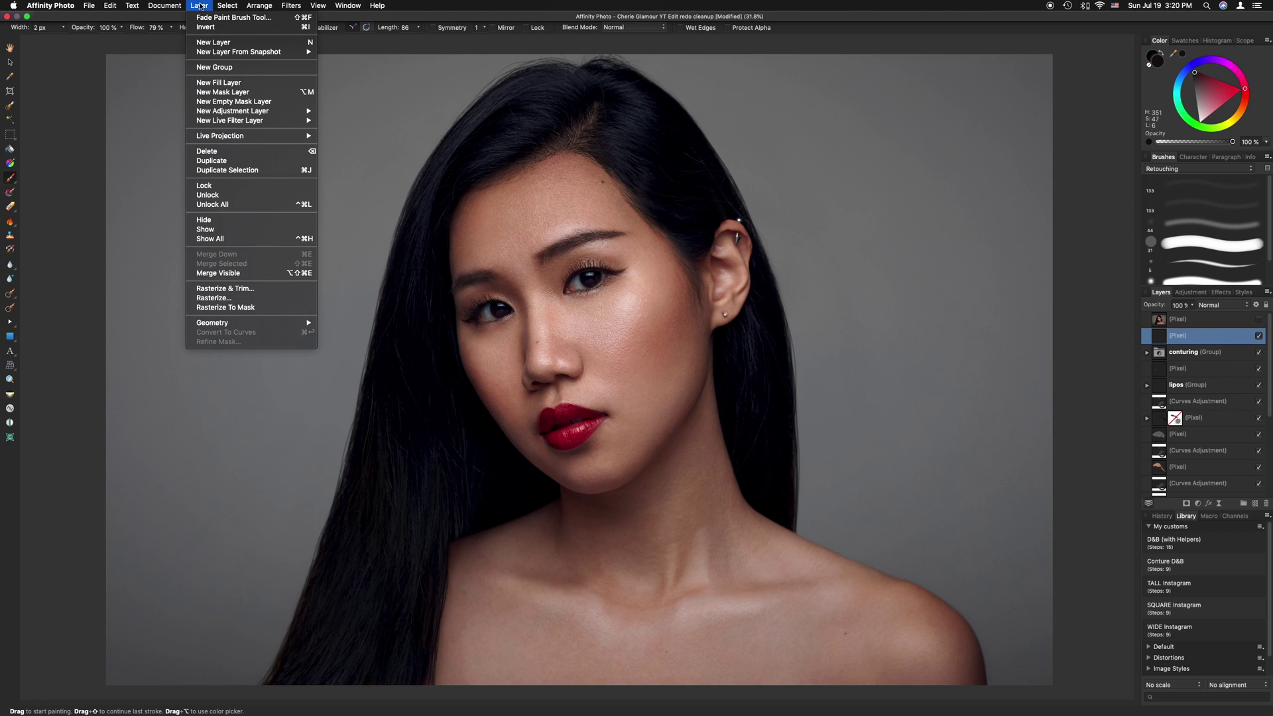
click(219, 82)
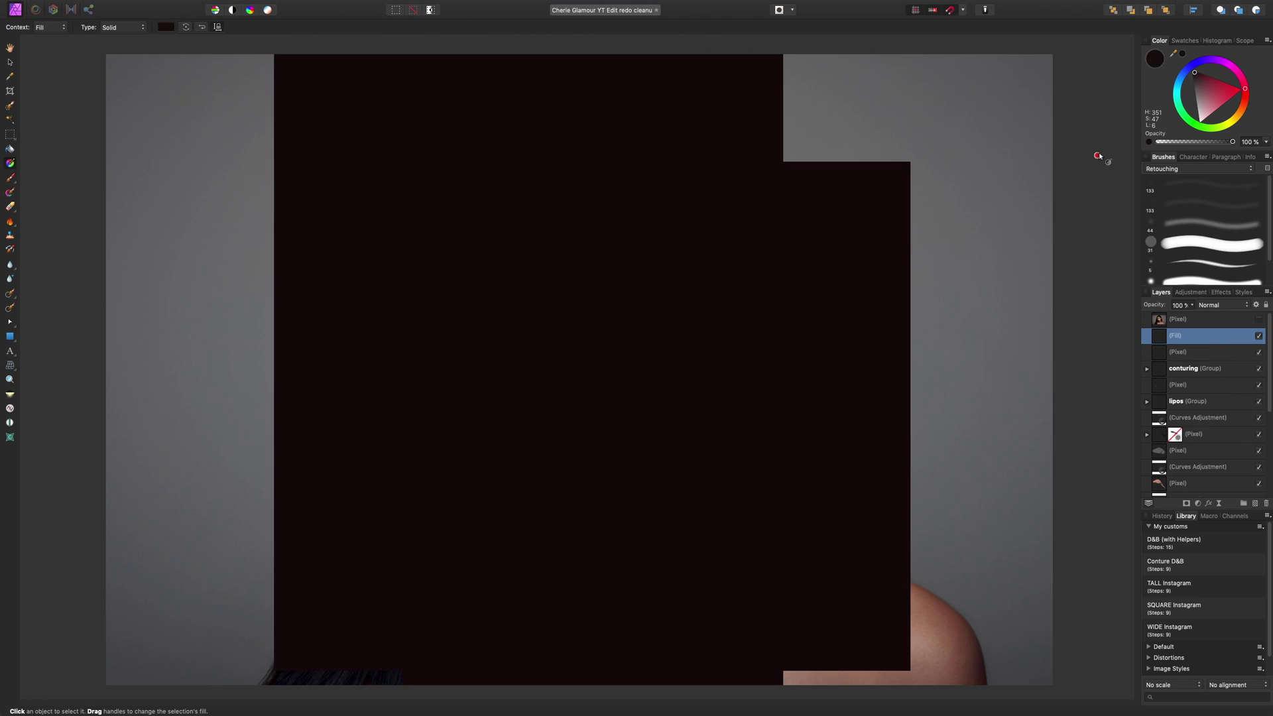
drag(1243, 91, 1217, 108)
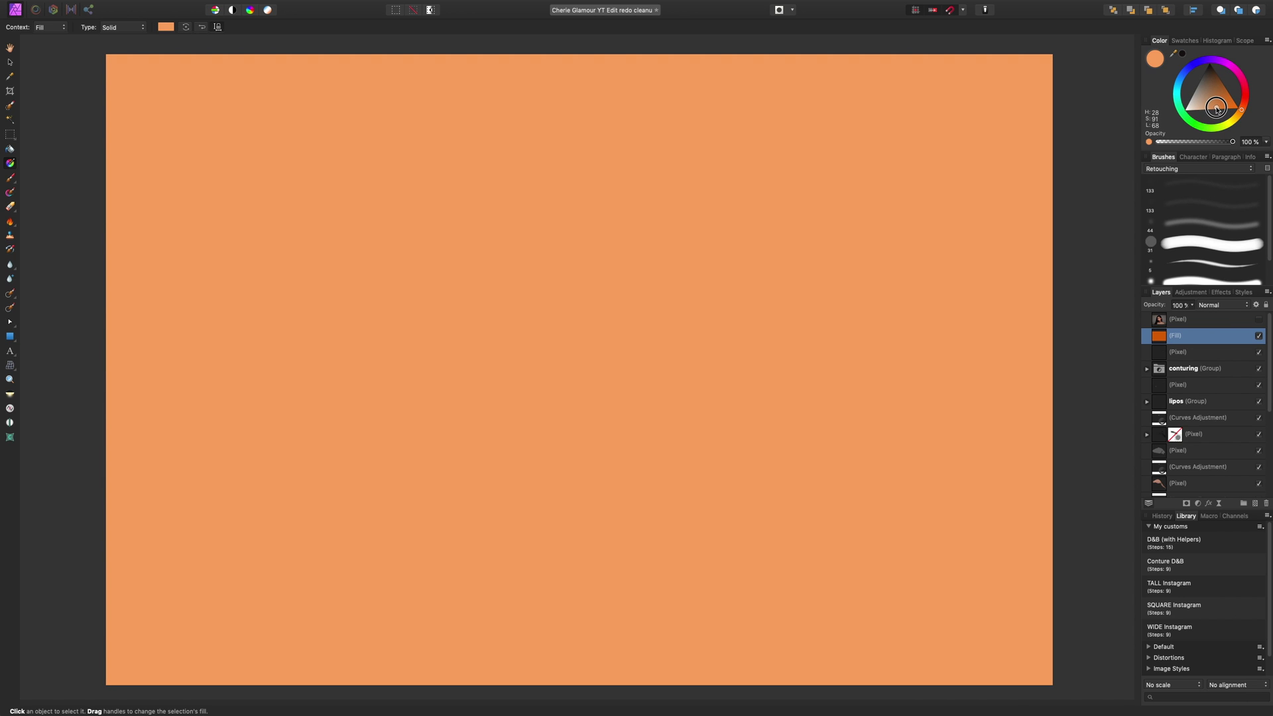
click(1224, 305)
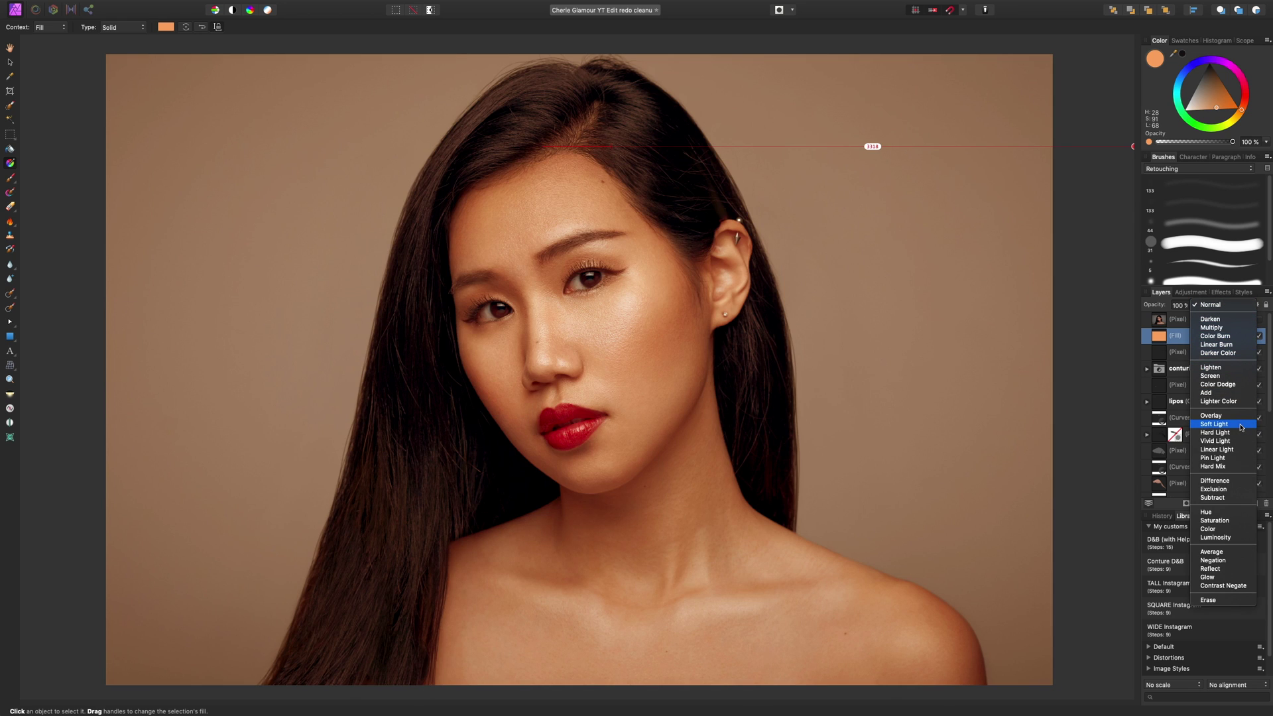
click(1241, 425)
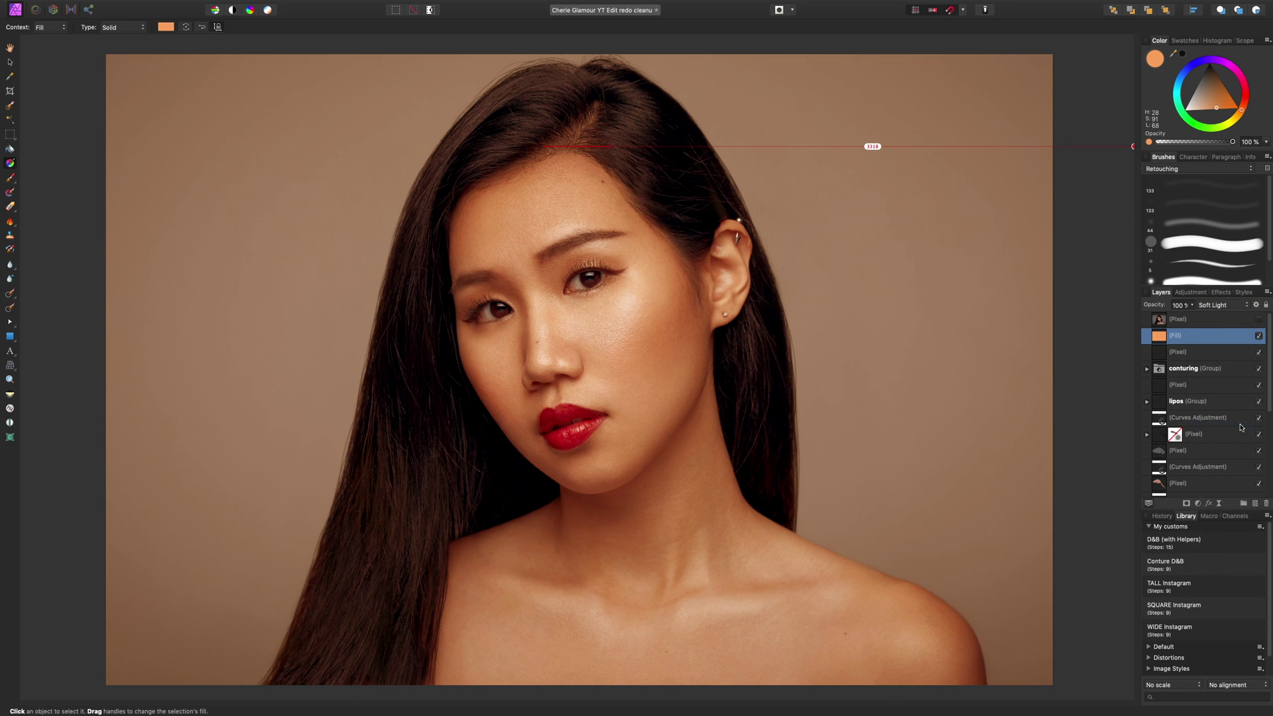
click(1192, 305)
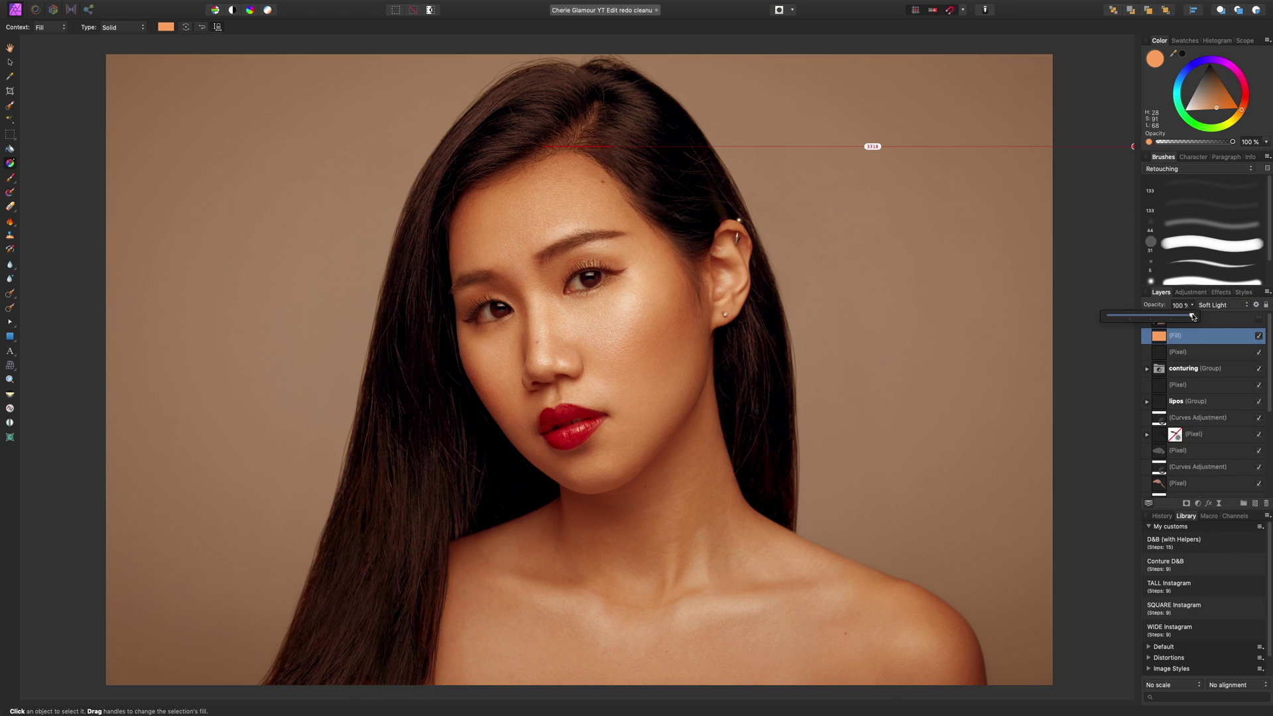
drag(1197, 317, 1122, 323)
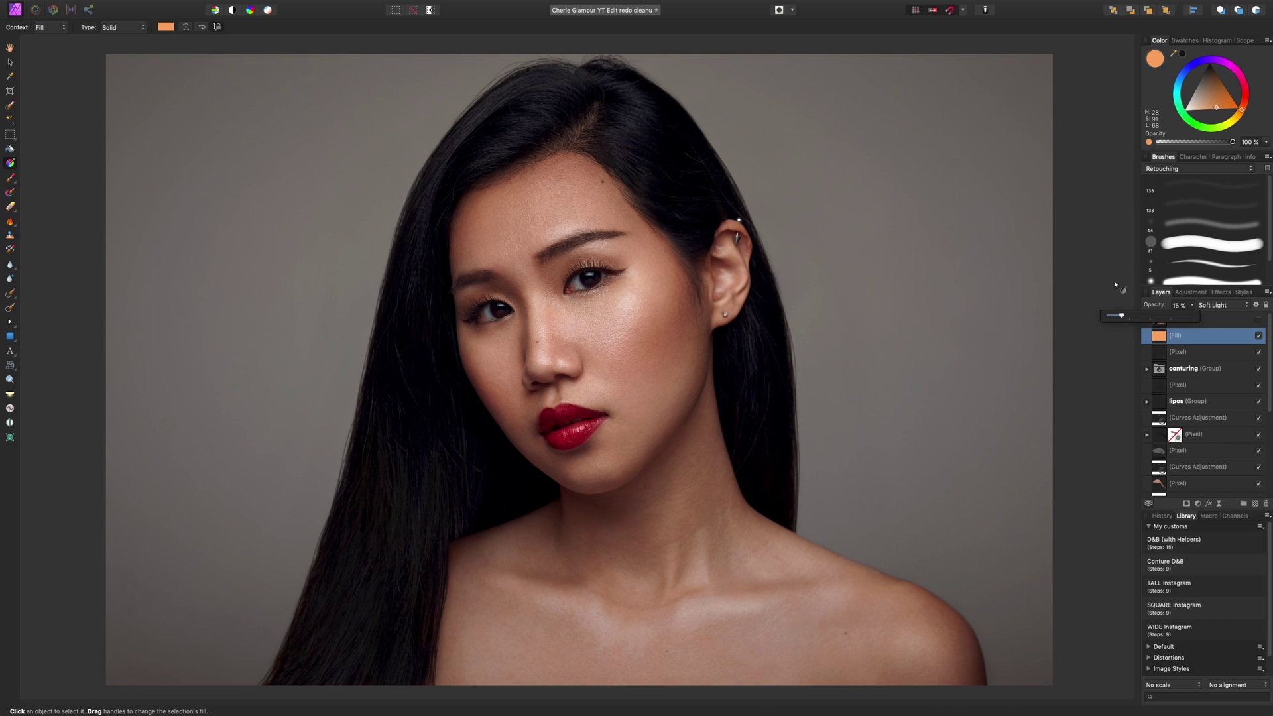
click(1259, 337)
click(1259, 336)
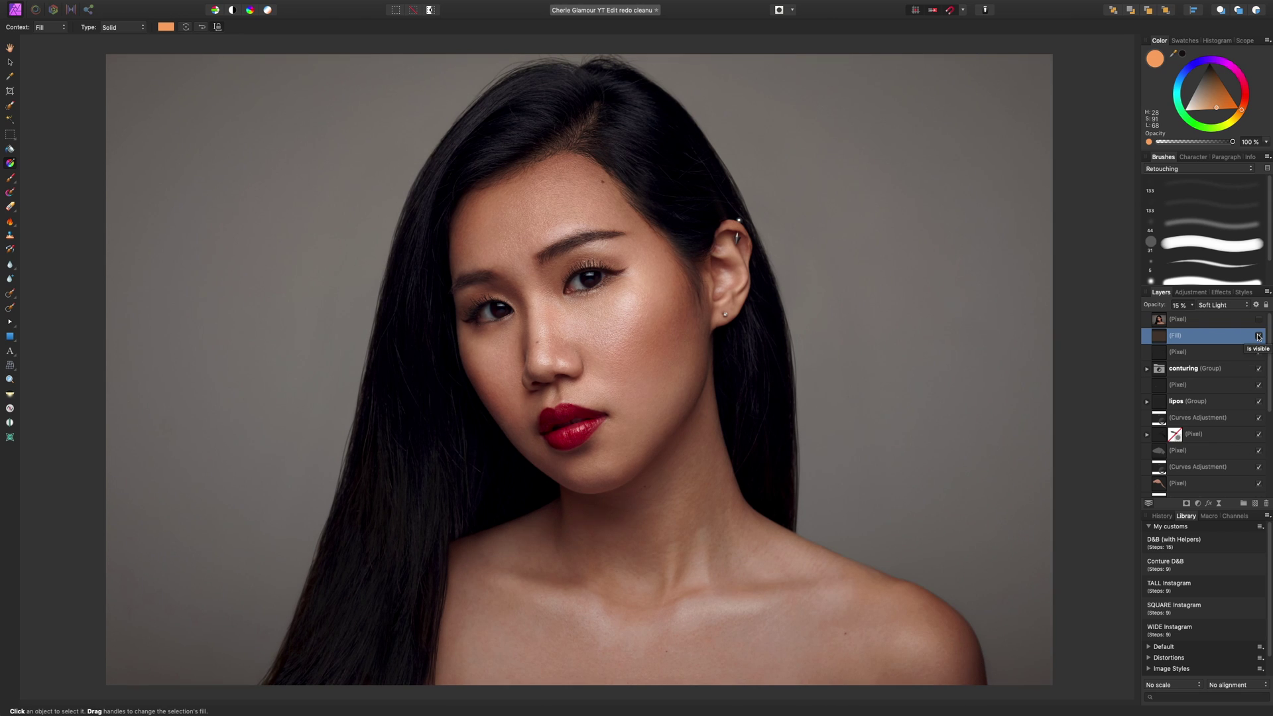
Try a green tint (H 111) on the fill layer at 12% opacity.
mouse_move(1243, 112)
mouse_down()
mouse_move(1242, 77)
mouse_move(1205, 58)
mouse_move(1181, 97)
mouse_up()
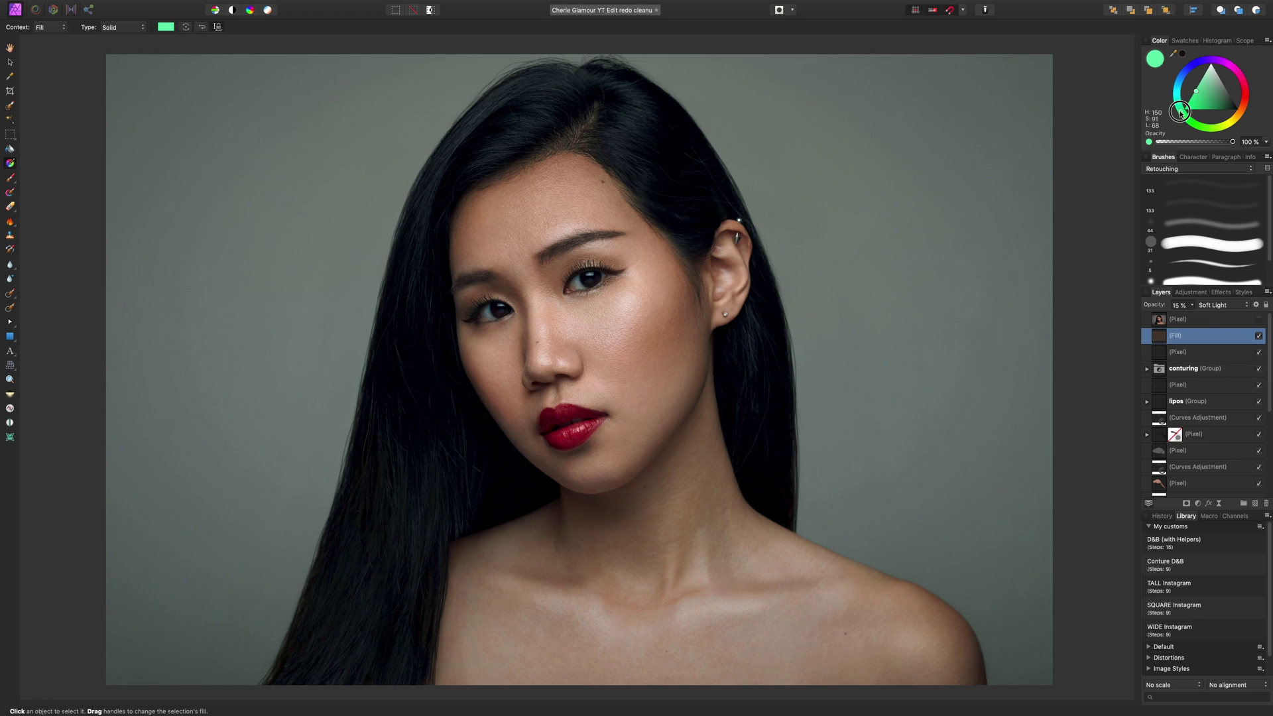
drag(1180, 111, 1199, 126)
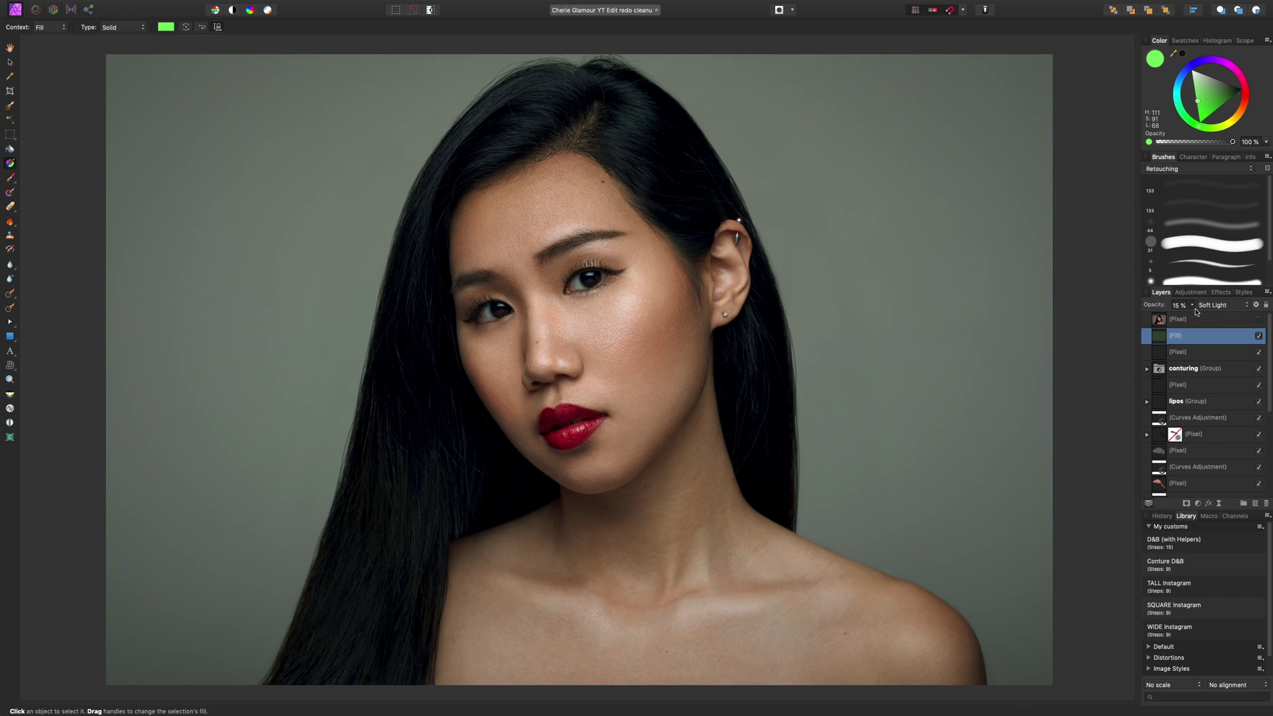
click(1192, 305)
drag(1190, 317, 1188, 318)
Switch the fill layer to Overlay blending and set its colour to orange at H 30.
click(1217, 305)
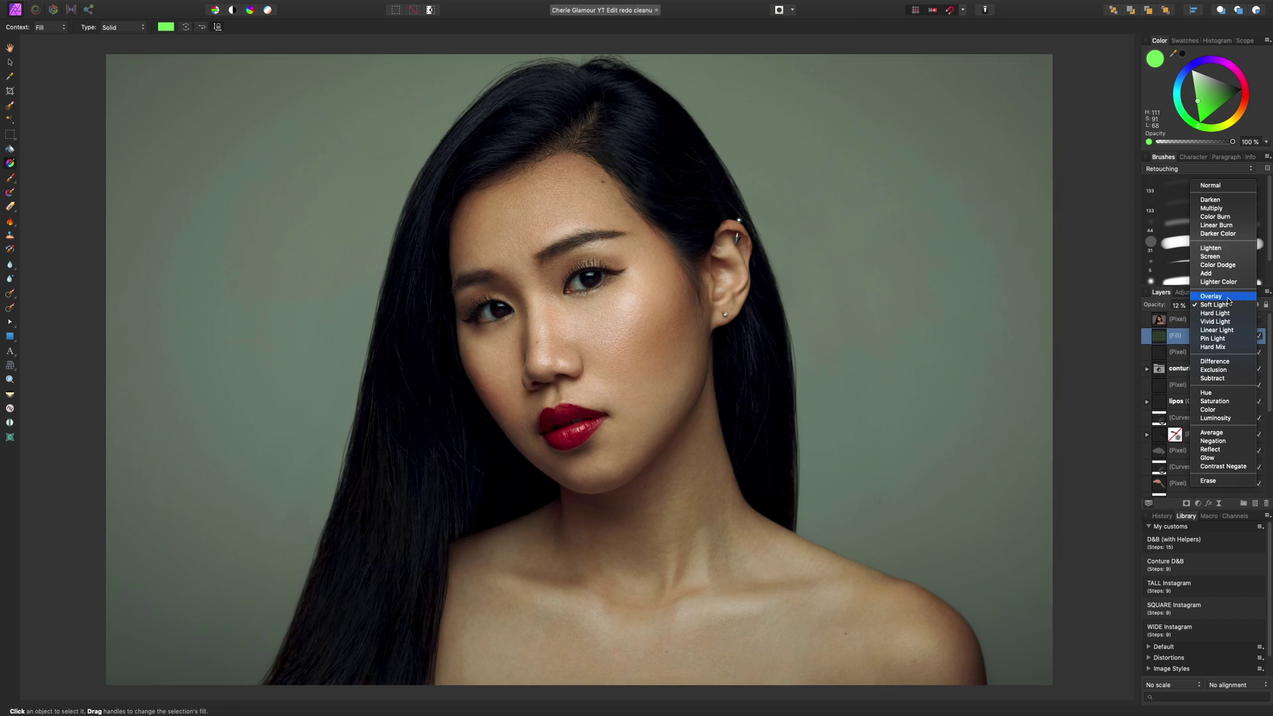
click(1228, 300)
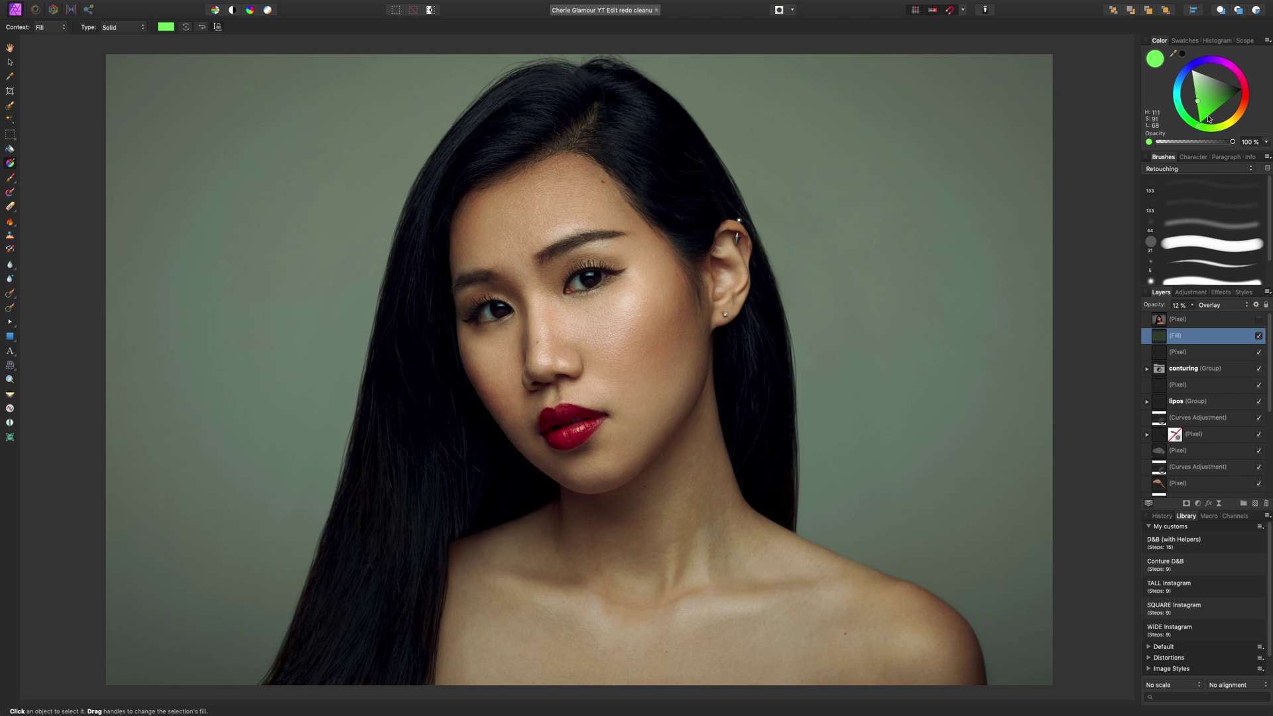
drag(1204, 123, 1242, 110)
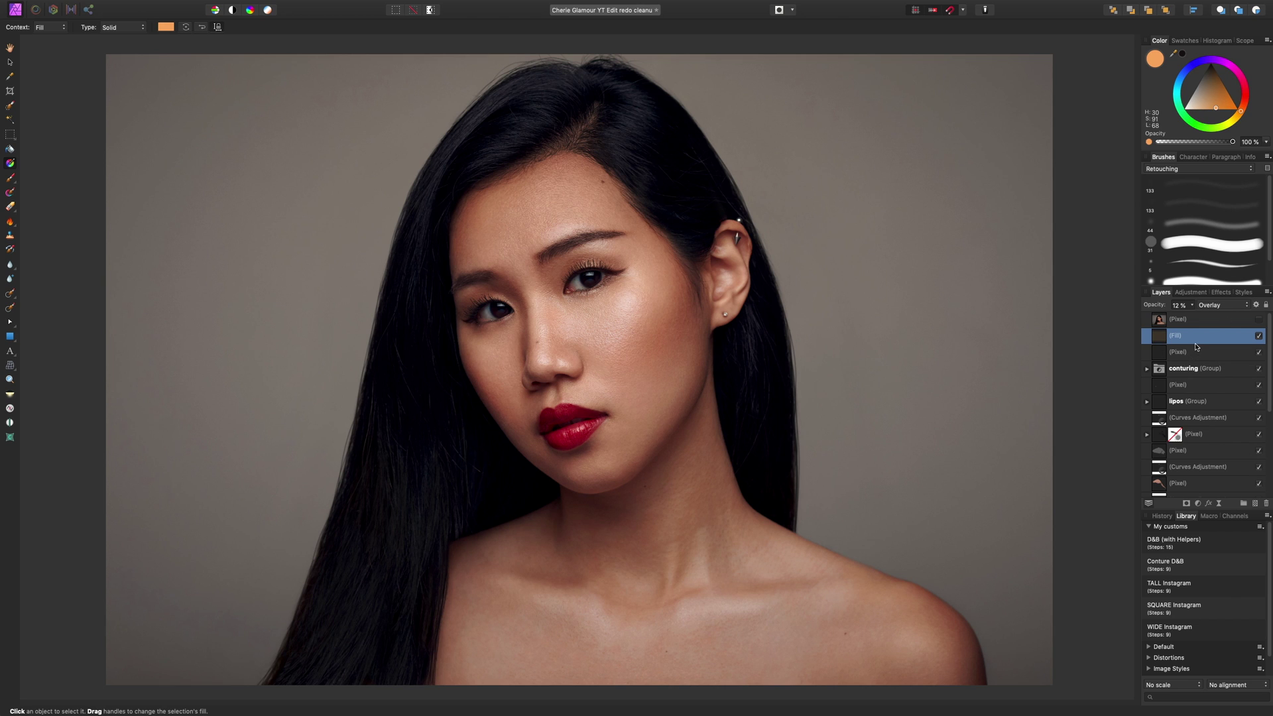
Deepen the fill colour to H 26, S 76, L 56 and lower the fill layer's opacity to 5%.
click(1192, 305)
mouse_move(1190, 319)
mouse_down()
mouse_move(1171, 321)
mouse_move(1187, 319)
mouse_up()
mouse_move(1219, 108)
mouse_down()
mouse_move(1205, 85)
mouse_move(1223, 105)
mouse_up()
click(1192, 307)
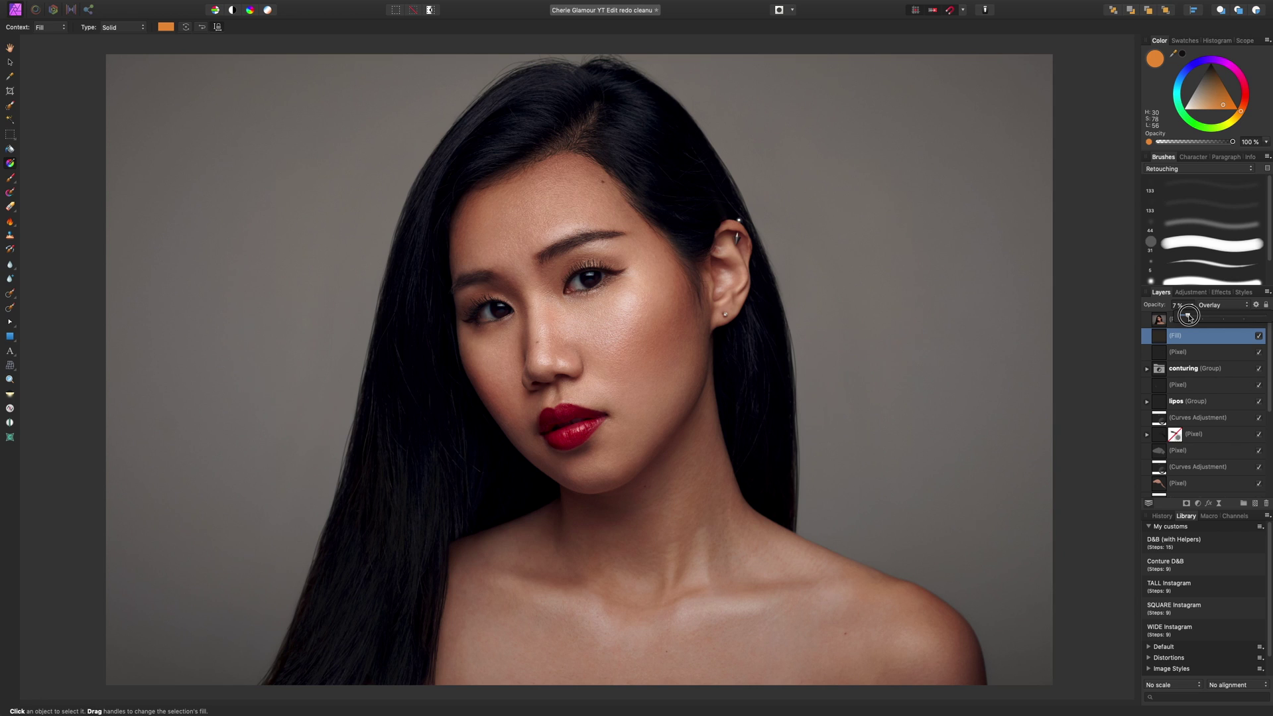
drag(1189, 317, 1186, 316)
drag(1238, 111, 1242, 108)
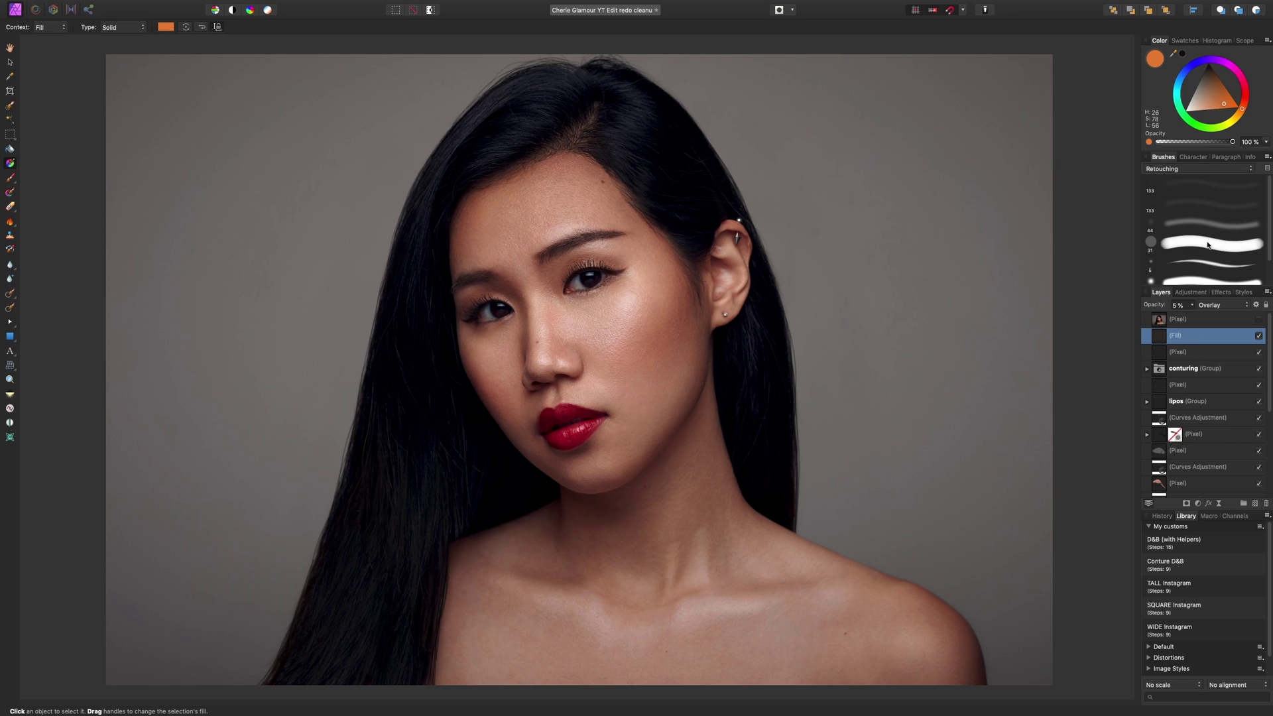
Fine-tune the fill layer's opacity, trying 3% and settling on 6%.
click(1188, 305)
drag(1189, 317, 1187, 318)
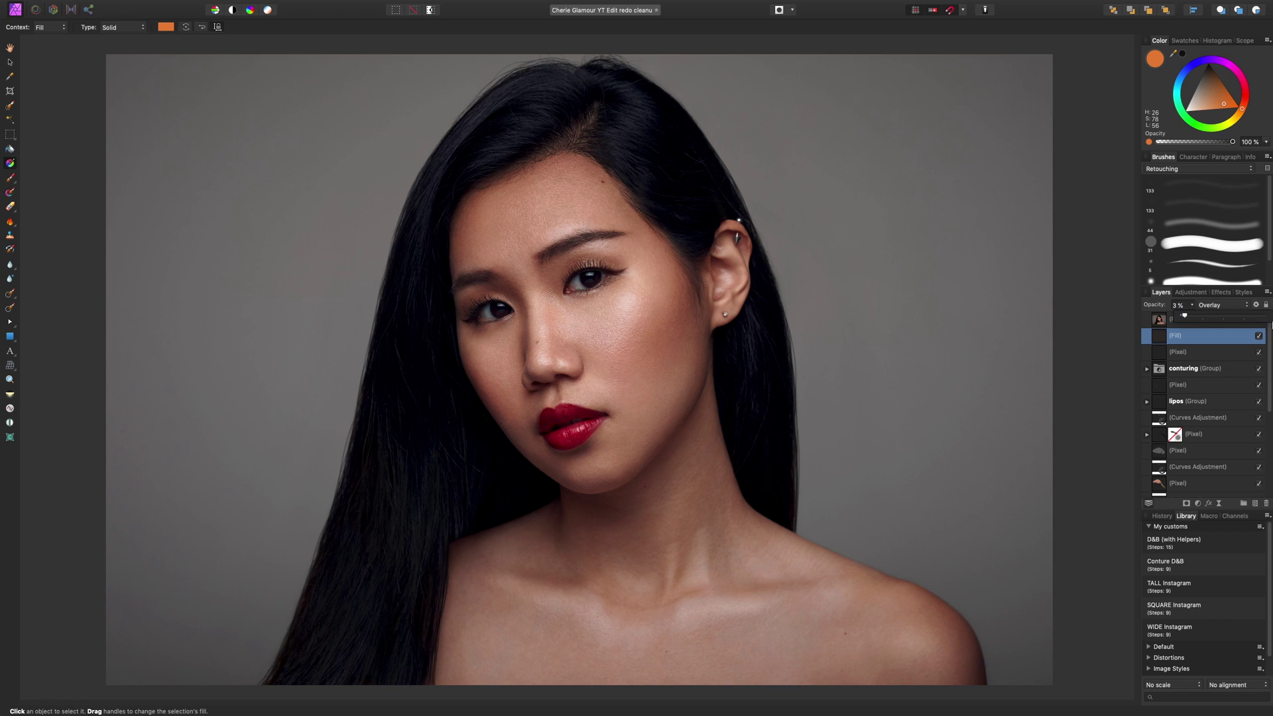
click(1259, 336)
click(1191, 306)
drag(1187, 318, 1186, 317)
Toggle the fill layer's visibility to compare the portrait with and without the warm tint, leaving the layer hidden.
click(1259, 337)
click(1259, 338)
click(1260, 346)
click(1259, 341)
click(1258, 337)
click(1260, 338)
click(1260, 336)
Select all layers from the painted lash layer down to the pixel layer just above Background and hide them.
click(1239, 355)
scroll(1239, 398, down, 5)
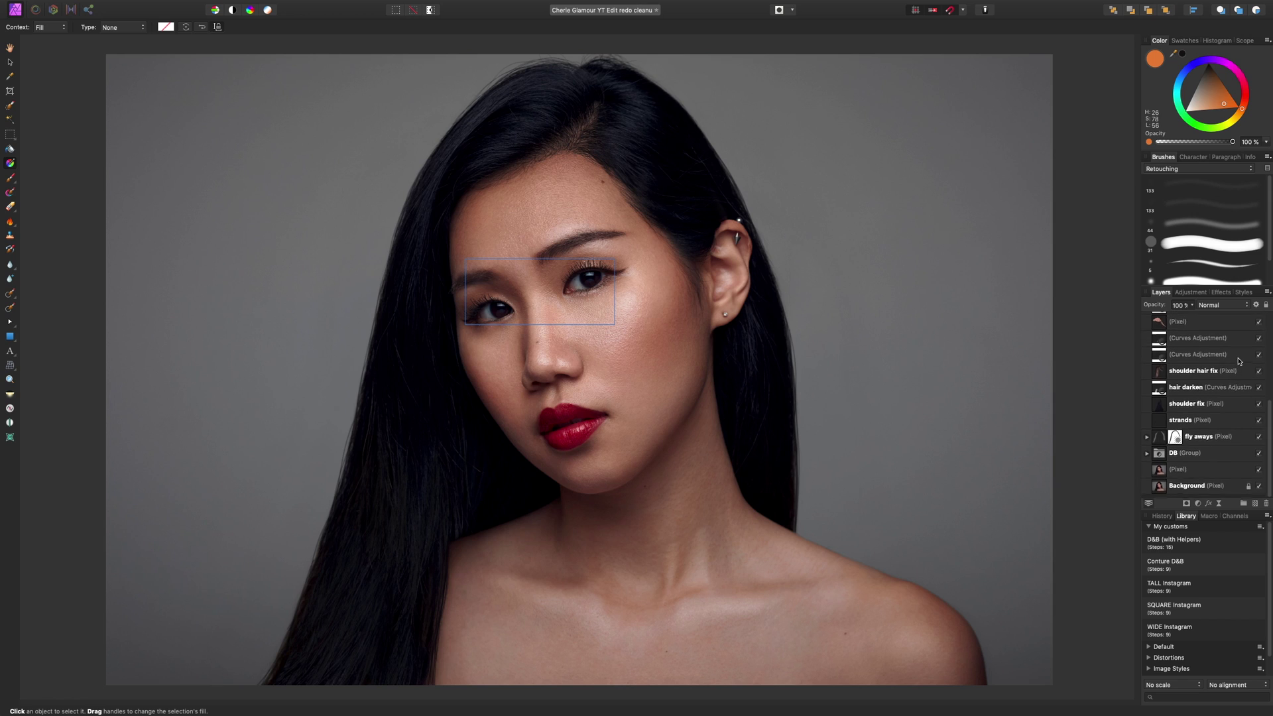
shift+click(1258, 474)
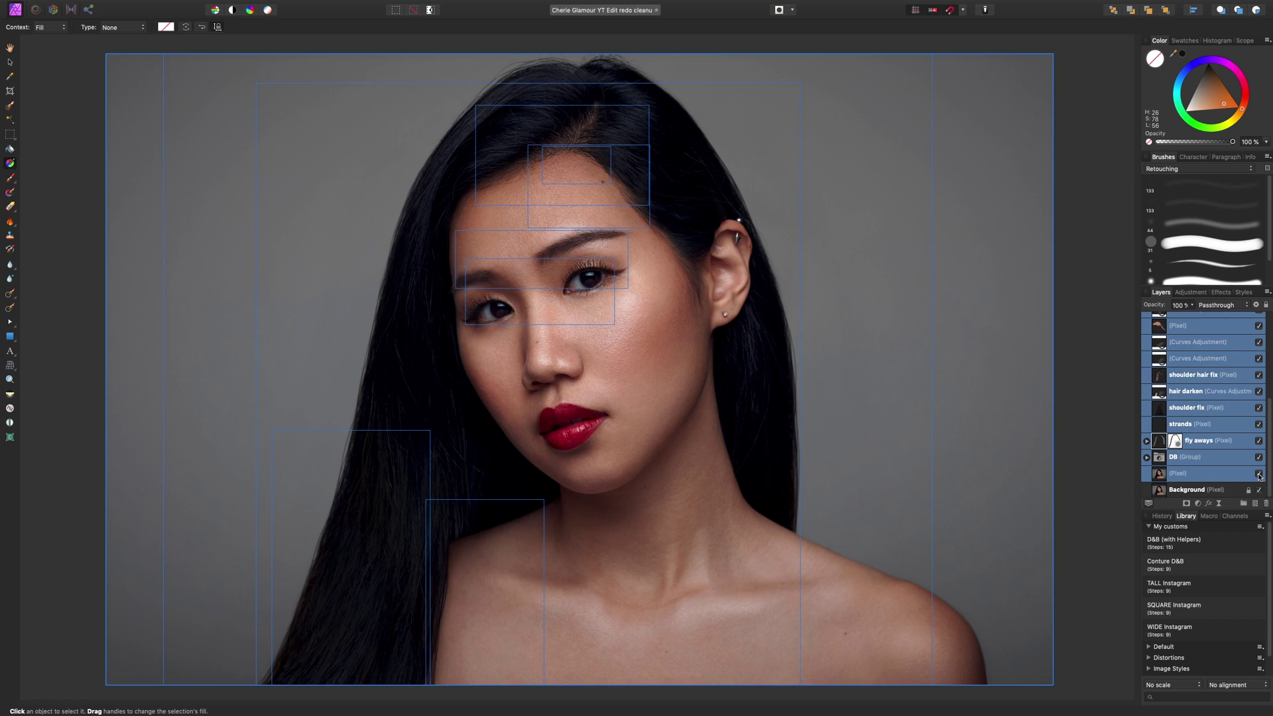
click(1259, 473)
key(b)
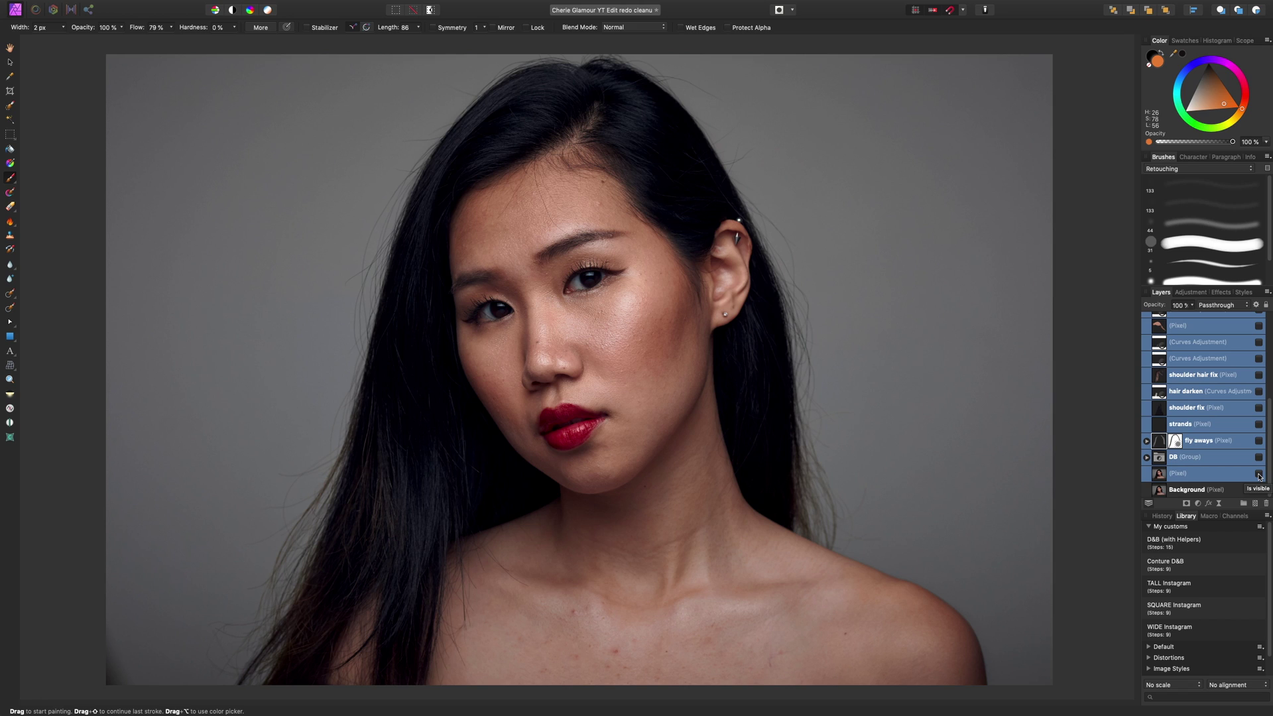
Turn only the pixel layer directly above Background back on, compare it with the original, and examine the face, neck and chest at 100%.
scroll(1248, 440, up, 5)
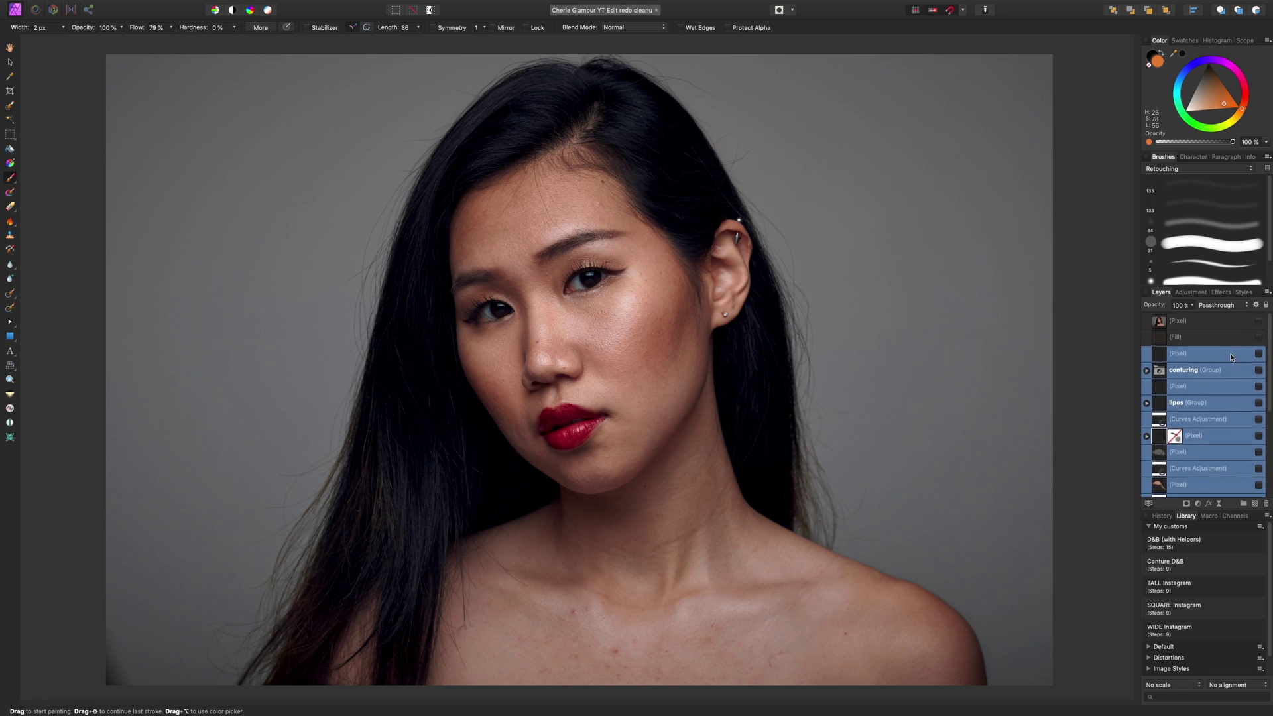
click(1235, 337)
scroll(1235, 425, down, 6)
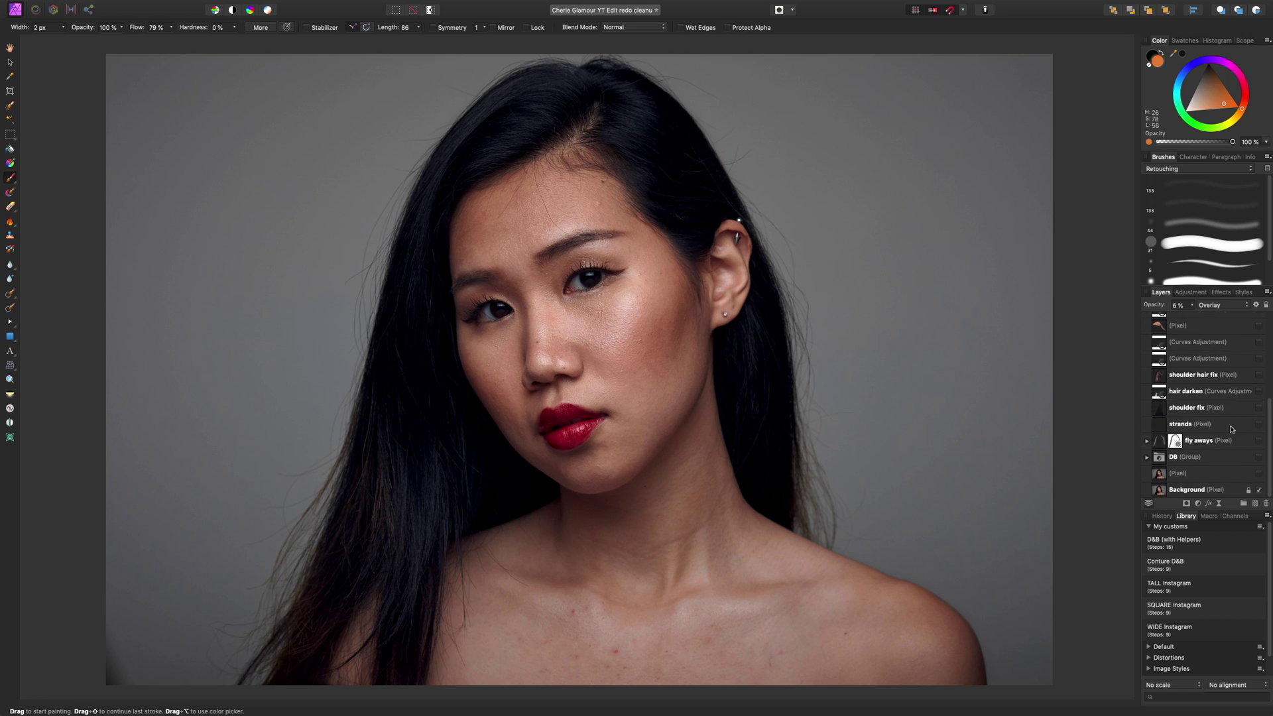
click(1248, 477)
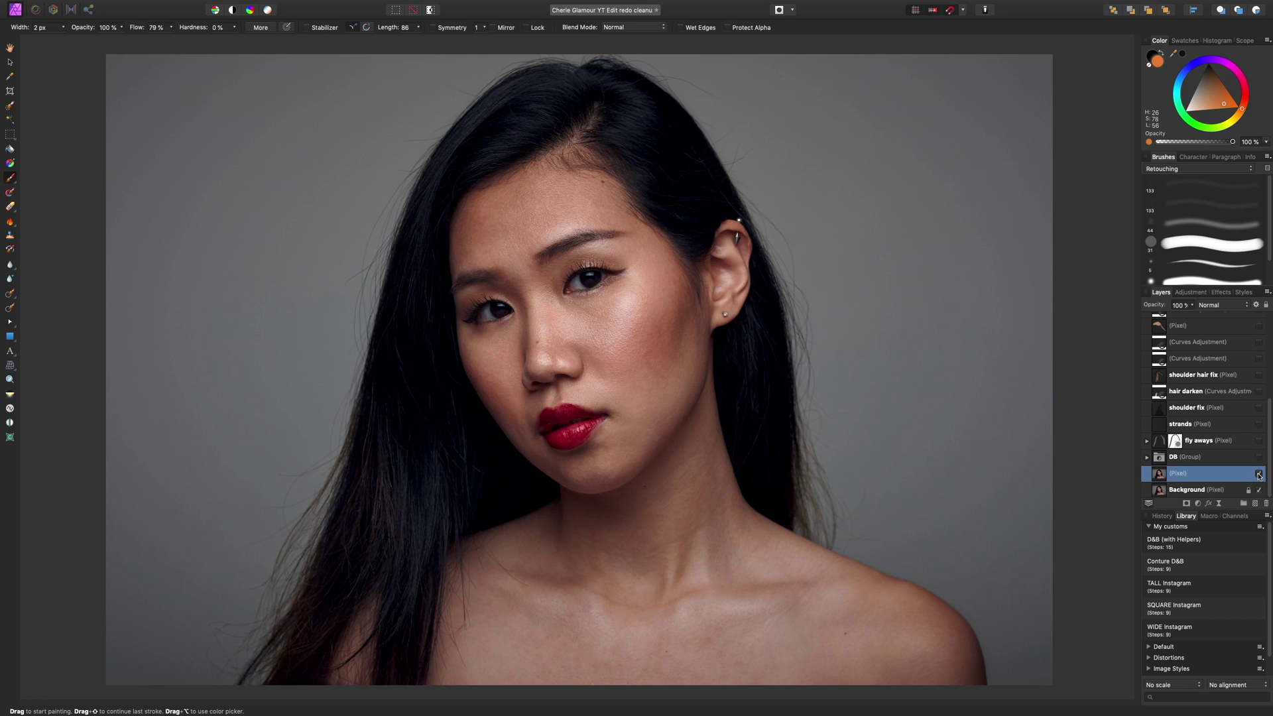
click(1259, 477)
click(1259, 476)
key(super+1)
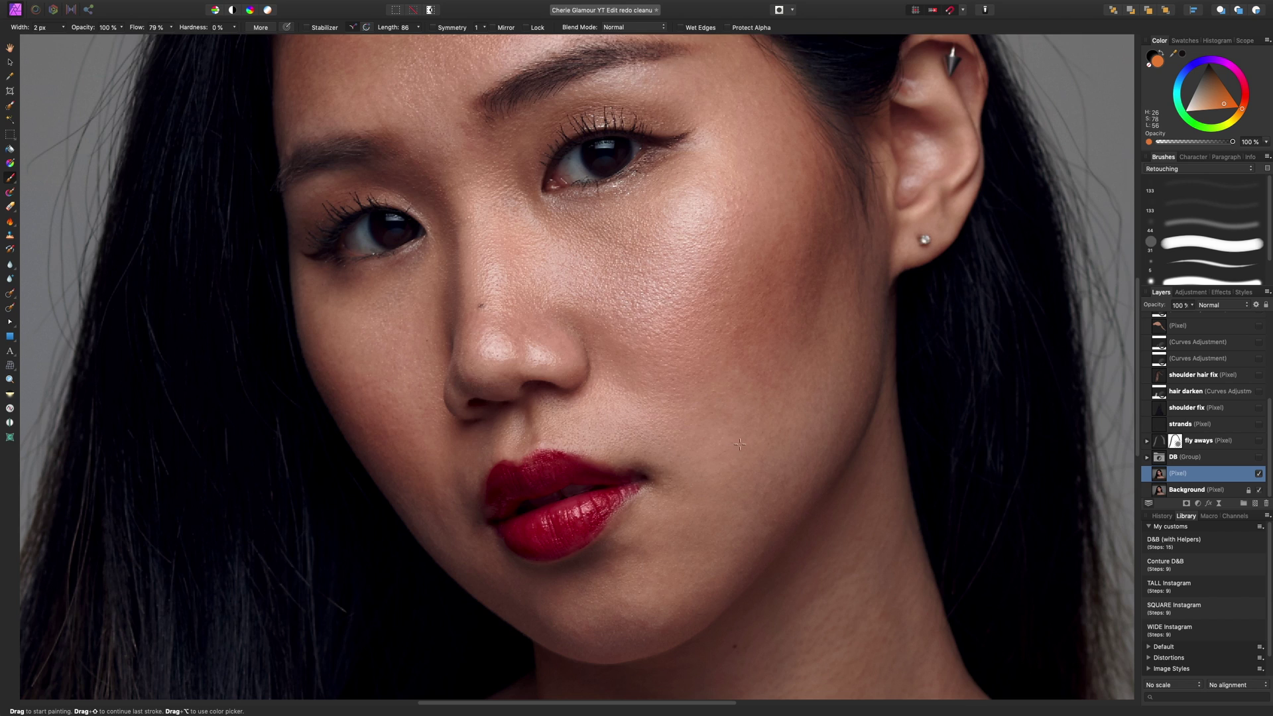
scroll(744, 444, down, 13)
scroll(744, 449, up, 5)
scroll(744, 449, up, 4)
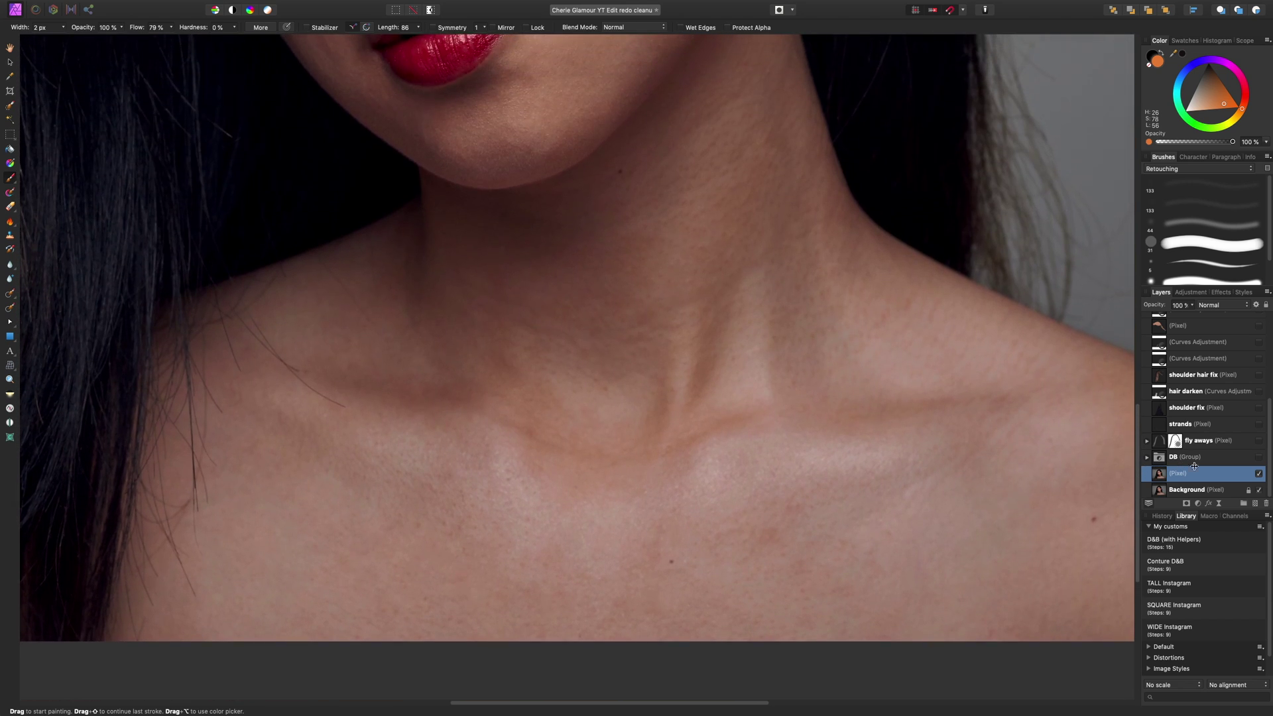
Toggle the pixel layer directly above Background to compare the neck and chest with the original.
click(1258, 475)
click(1258, 474)
scroll(882, 448, up, 20)
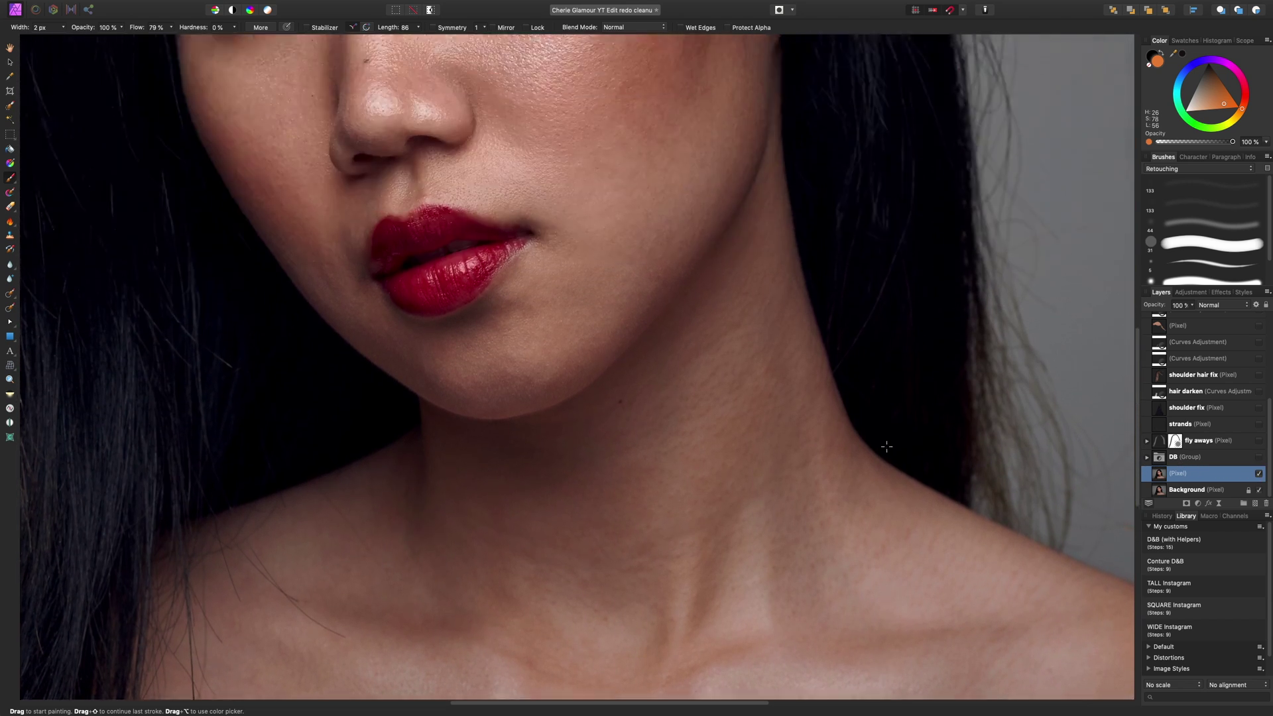
scroll(882, 448, left, 3)
scroll(882, 449, down, 3)
Compare the facial skin with and without the pixel layer directly above Background, leaving the layer visible.
click(1259, 474)
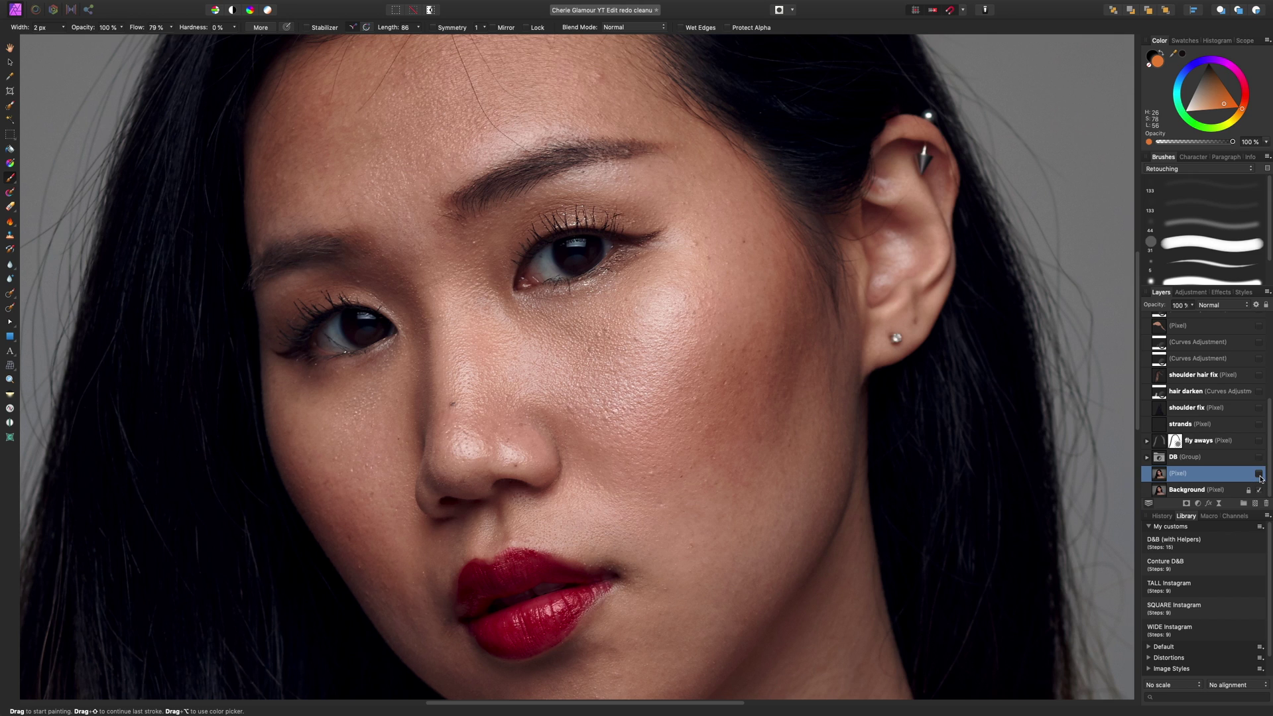
click(1259, 474)
click(1259, 474)
click(1259, 474)
scroll(968, 484, down, 2)
scroll(968, 484, left, 2)
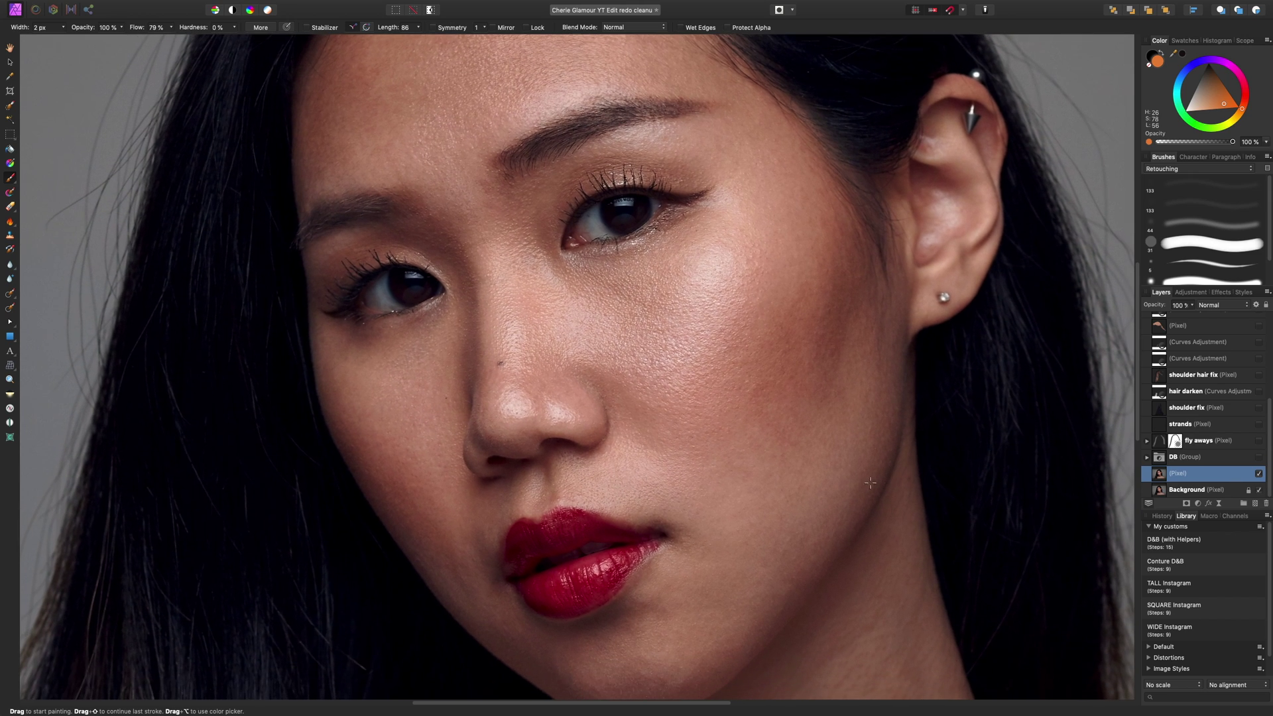
click(1258, 474)
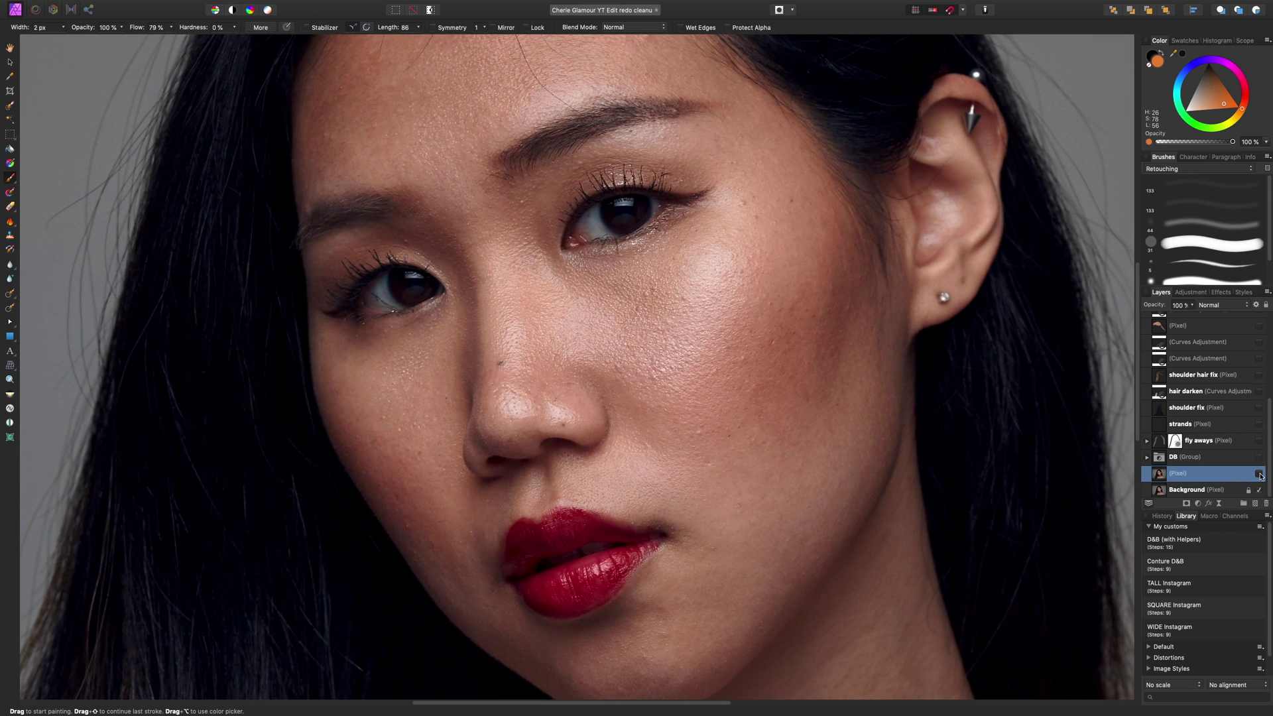
click(1258, 474)
click(1259, 474)
click(1258, 474)
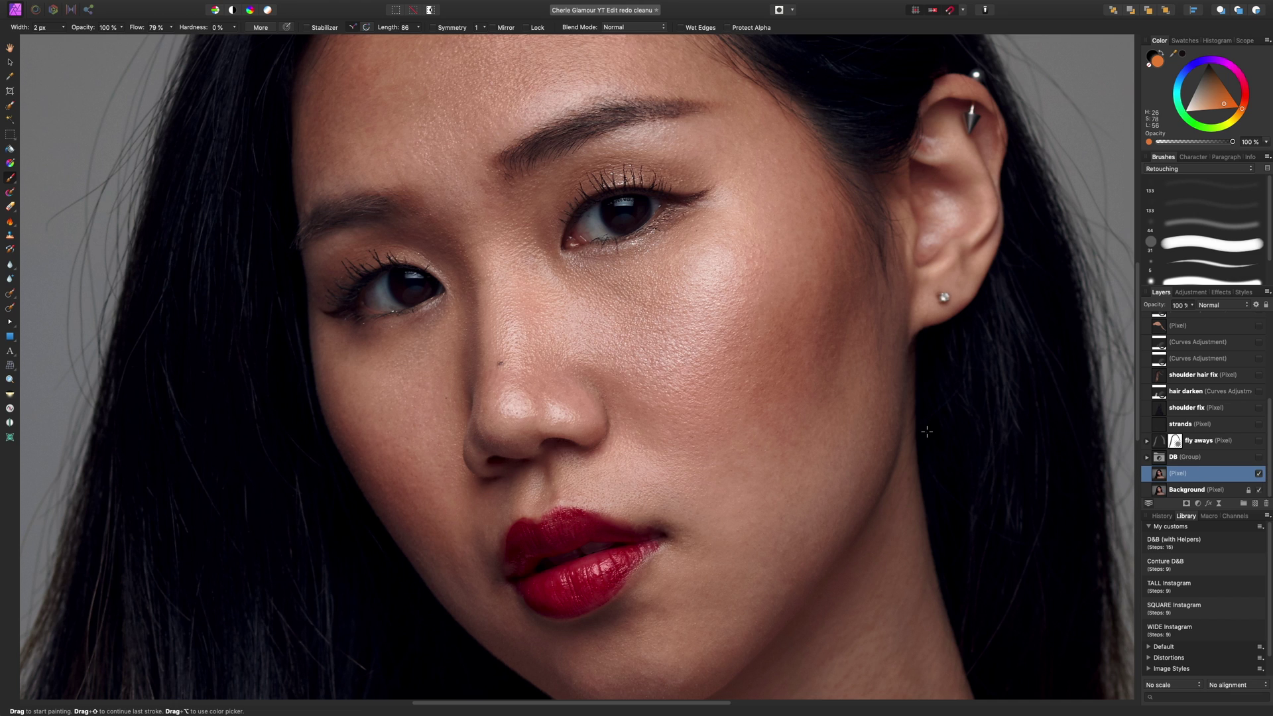
scroll(926, 432, up, 3)
key(super+minus)
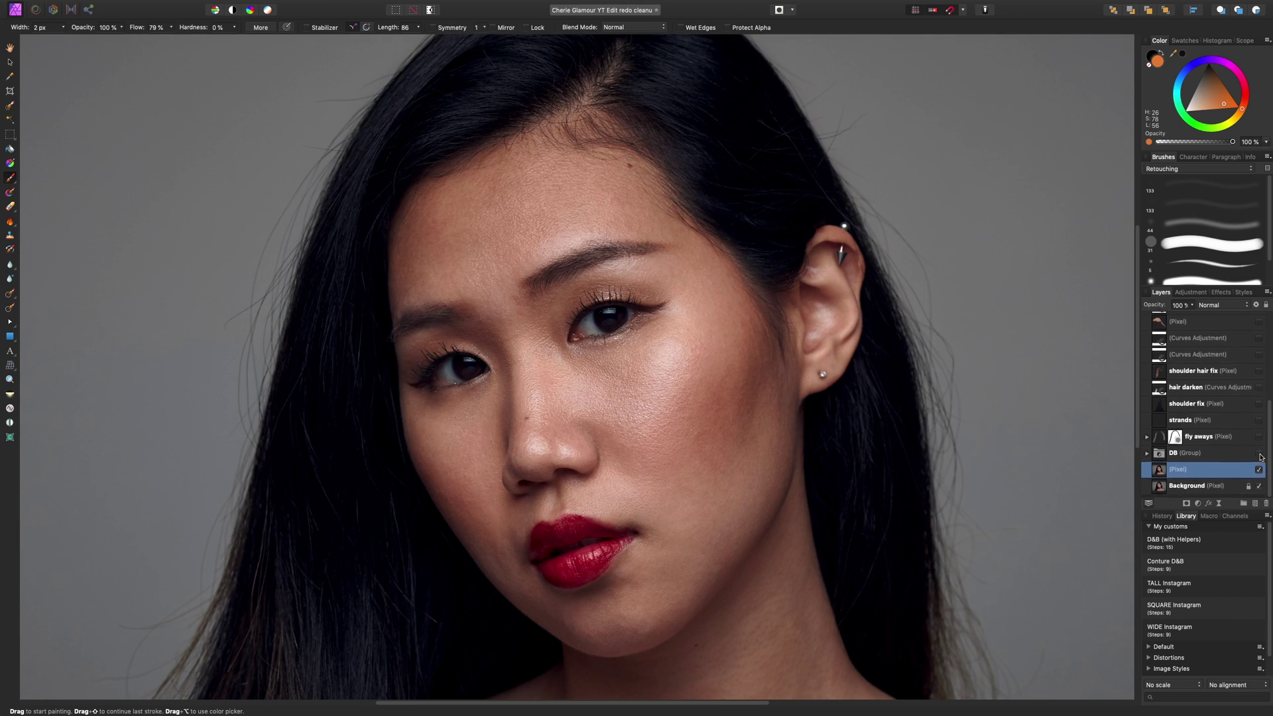
Toggle the DB group to compare its effect close up and on the full portrait, leaving the group visible.
click(1260, 458)
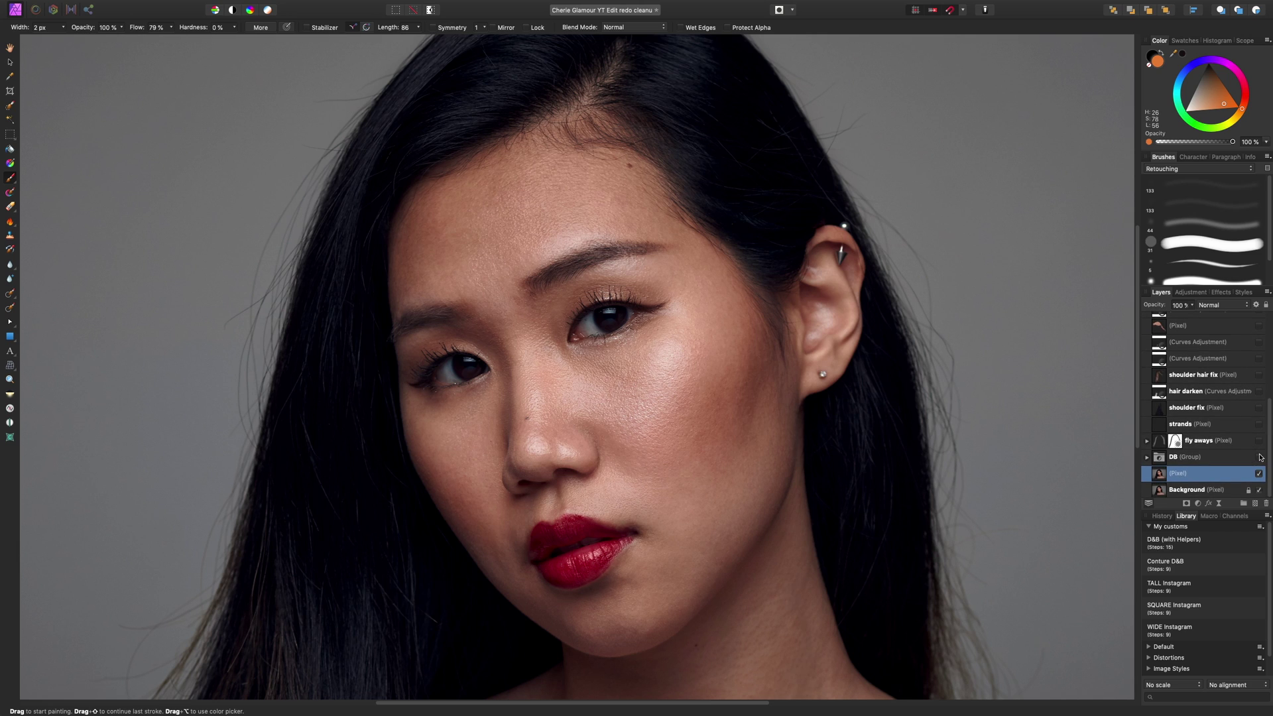
click(1261, 458)
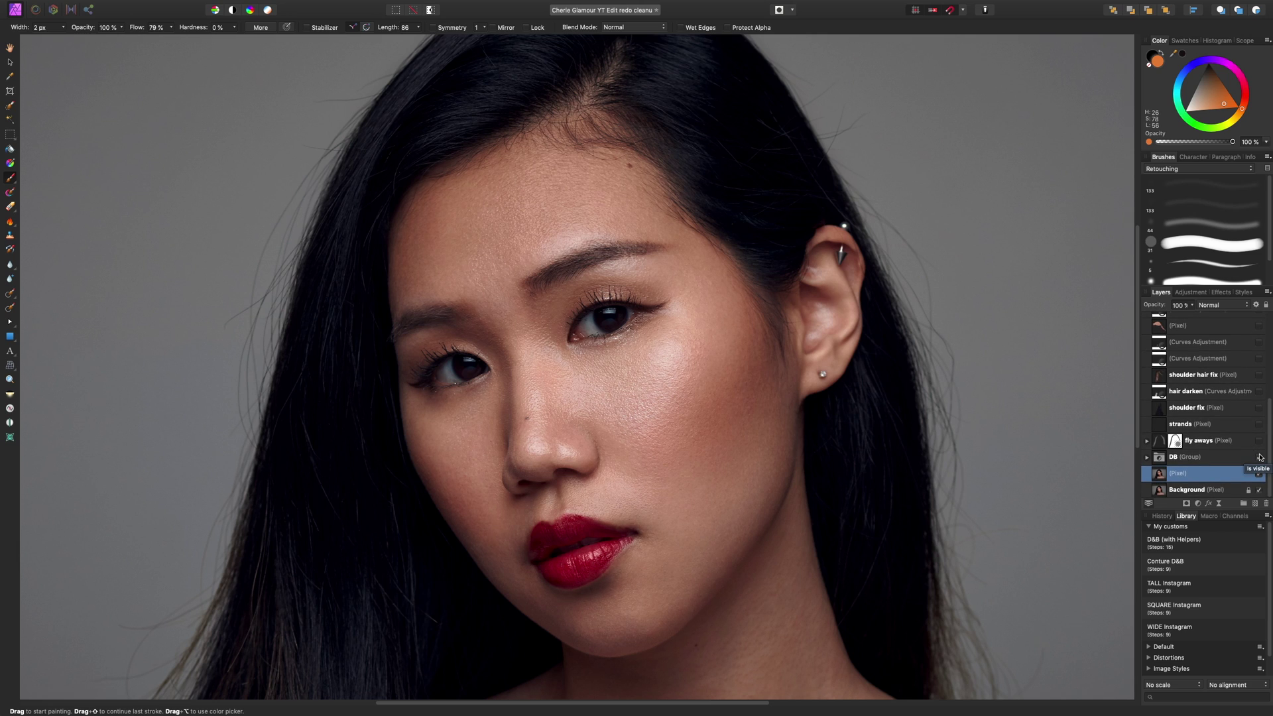
key(super+0)
click(1261, 458)
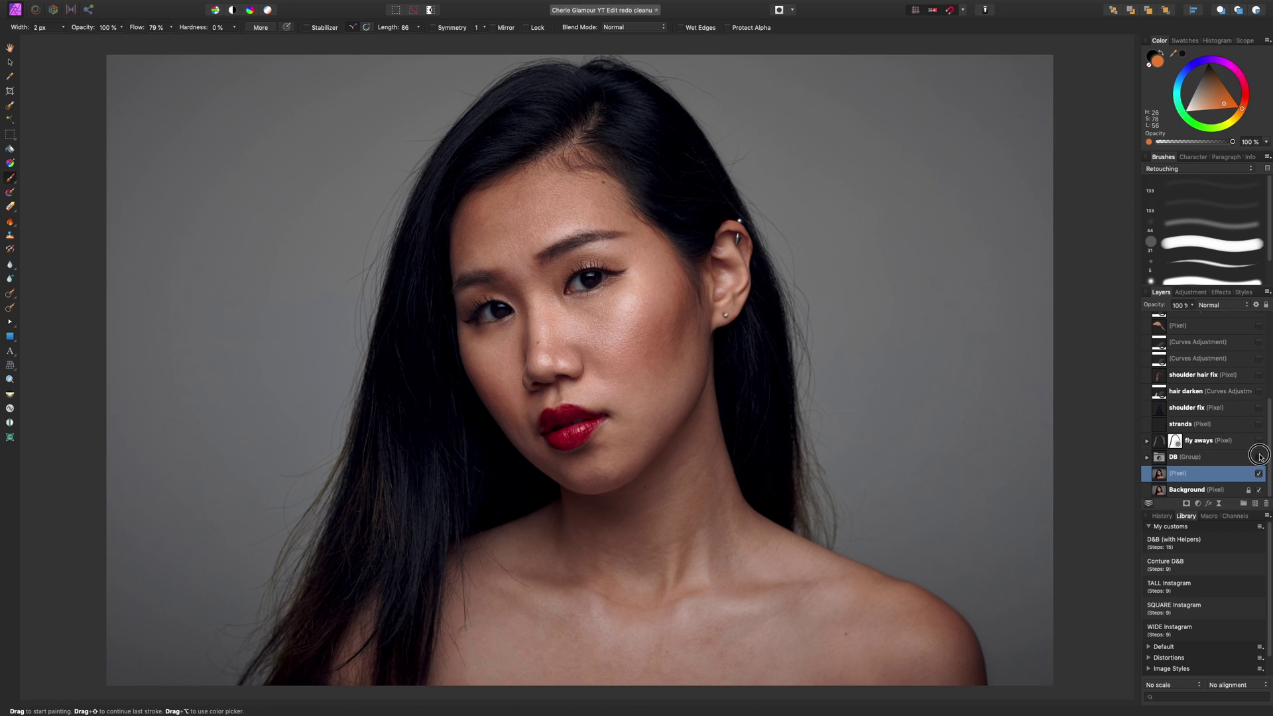
click(1261, 458)
click(1261, 457)
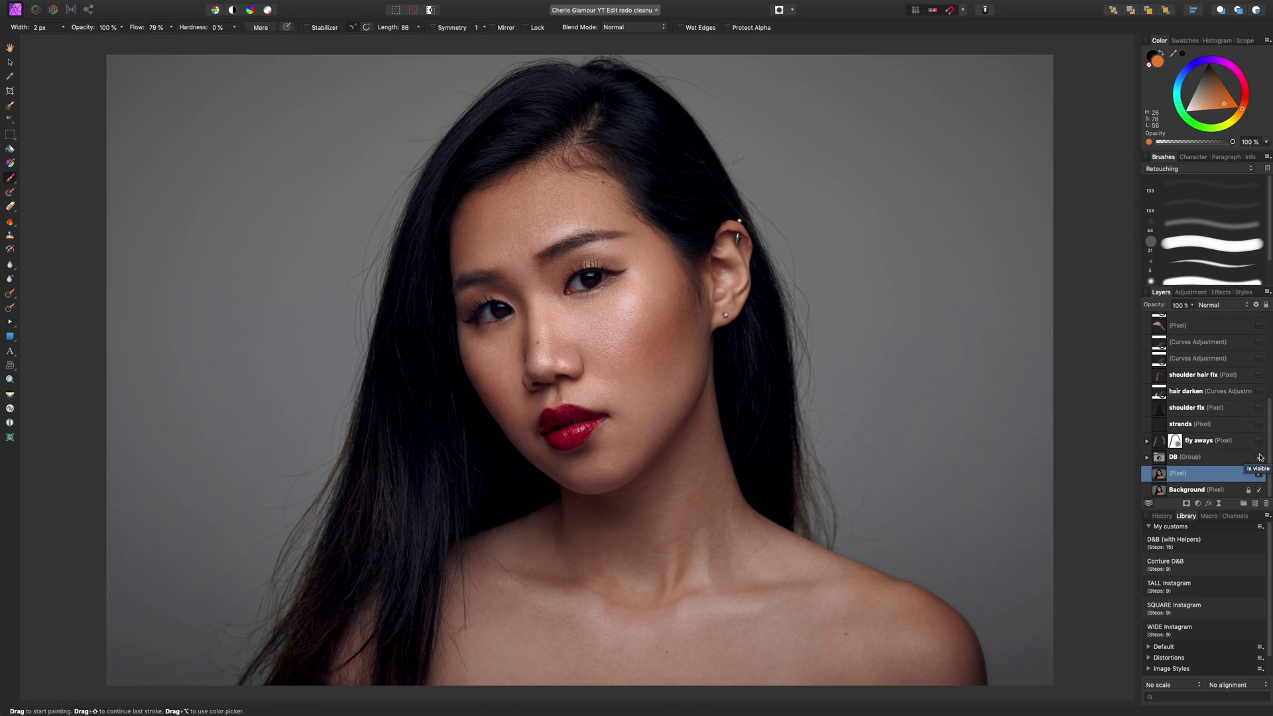
click(1260, 458)
click(1260, 458)
scroll(1261, 458, up, 1)
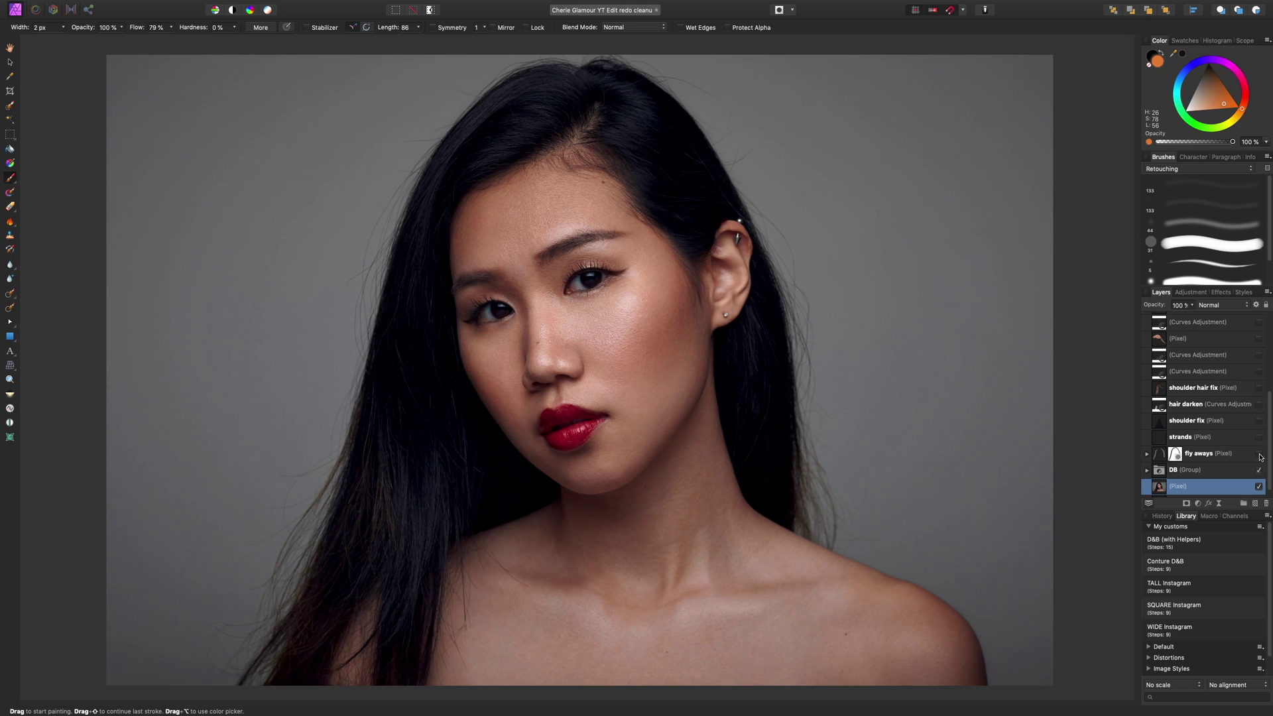
Toggle the fly aways layer to compare the hair edges with and without it, leaving the layer visible.
click(1261, 458)
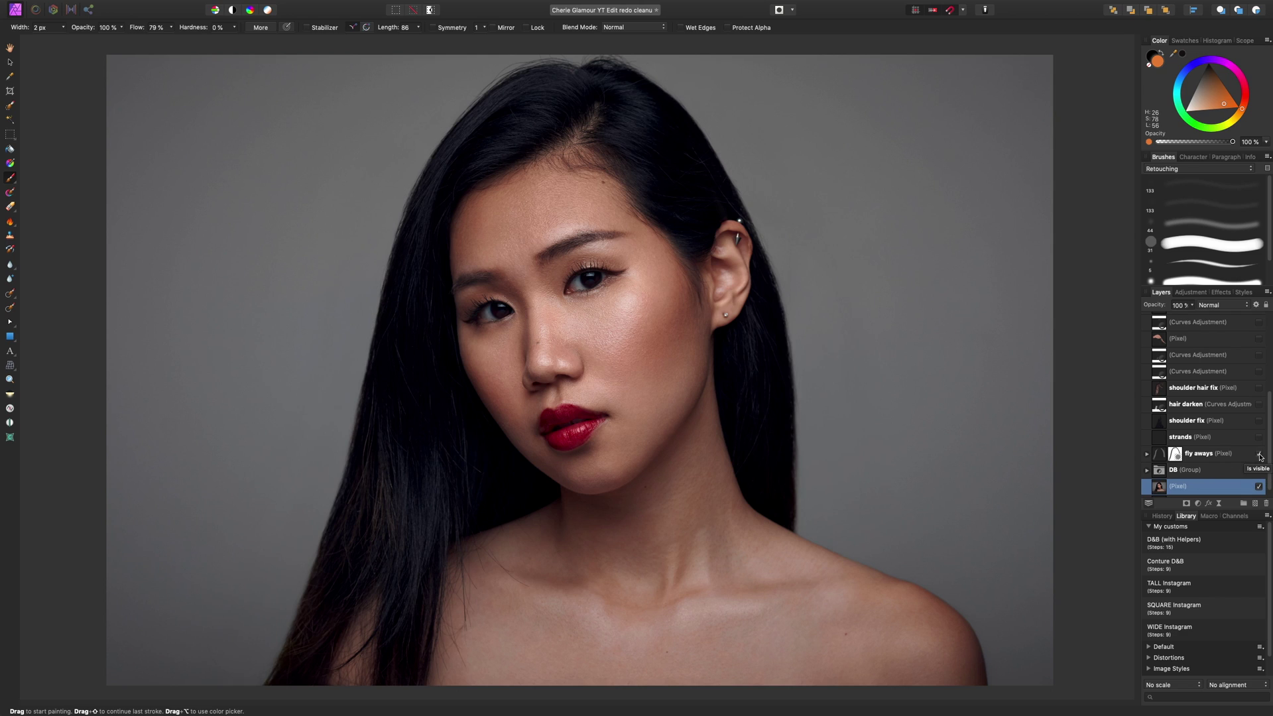
click(1260, 458)
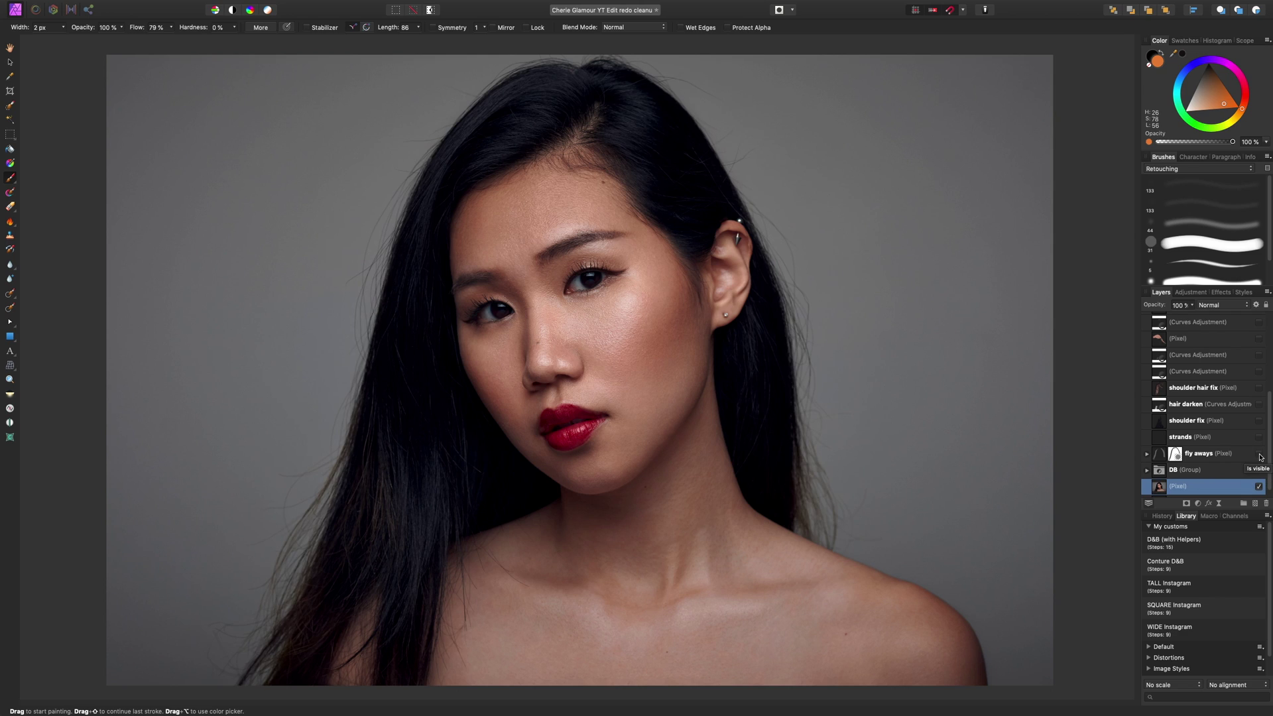
click(1260, 457)
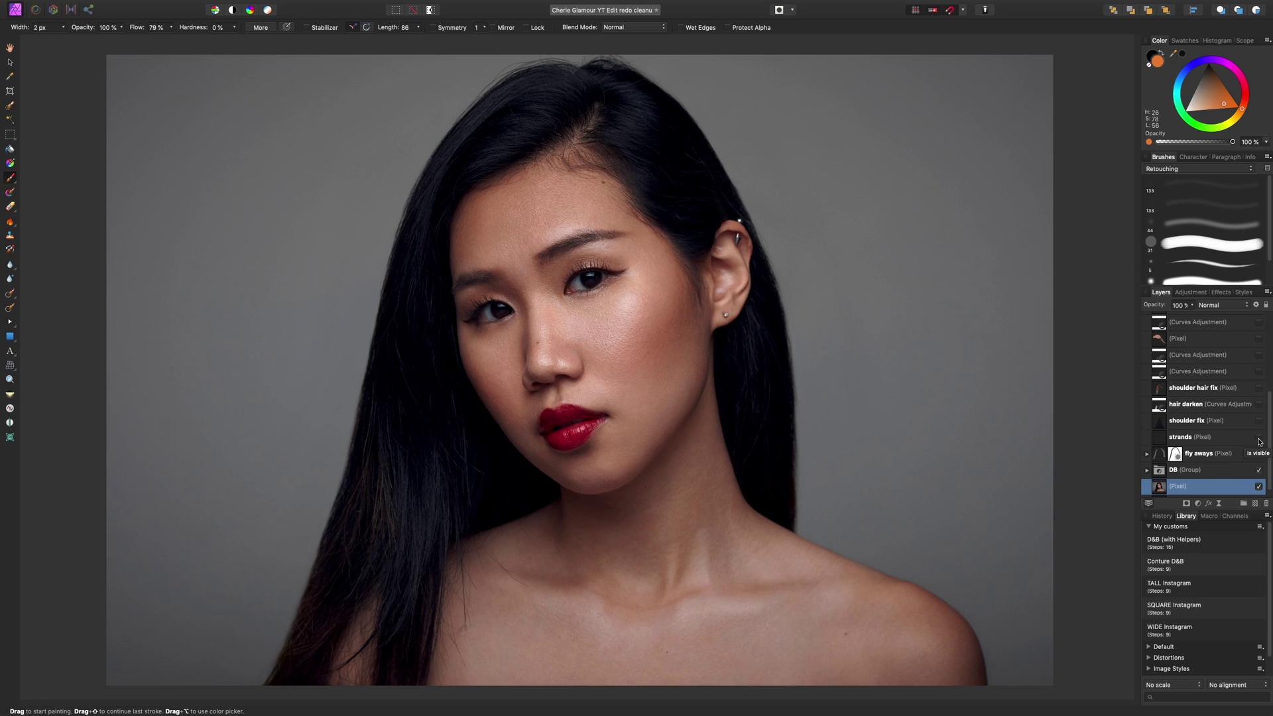
Toggle the strands layer while inspecting the hair edges on both sides of the face, leaving the layer visible.
click(1259, 439)
click(1260, 439)
key(super+equal)
key(super+equal)
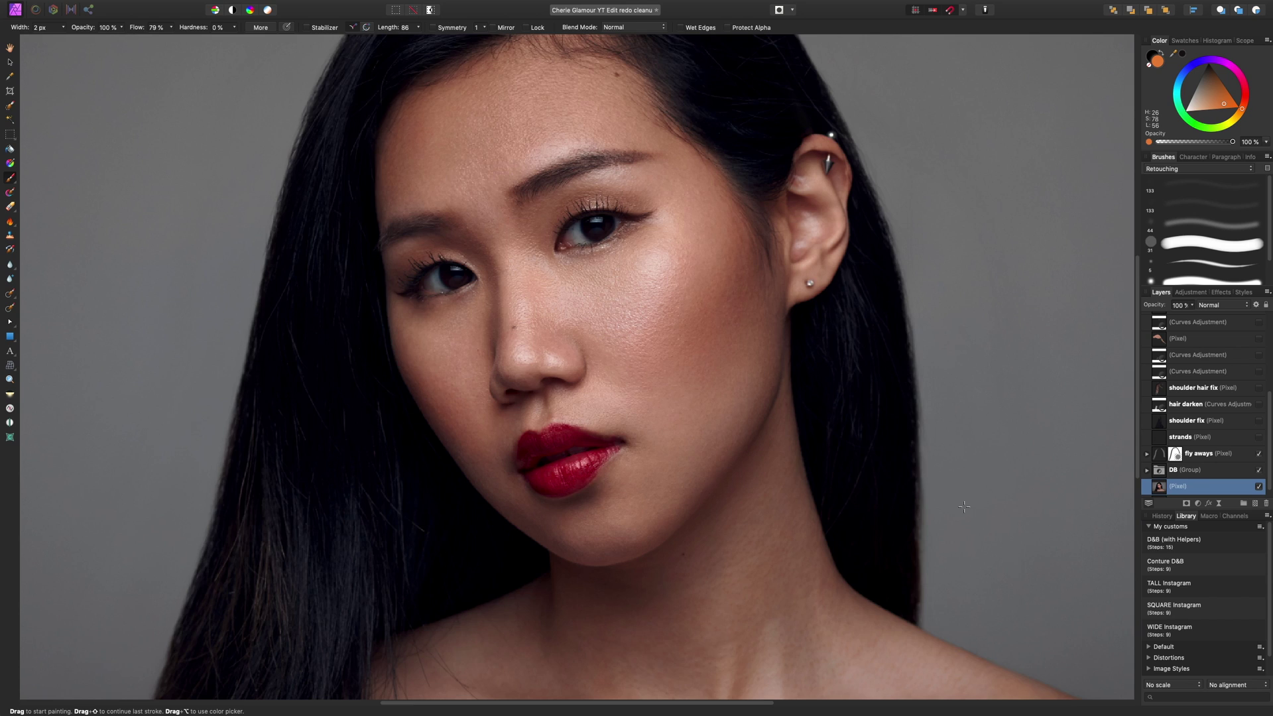
scroll(576, 367, right, 5)
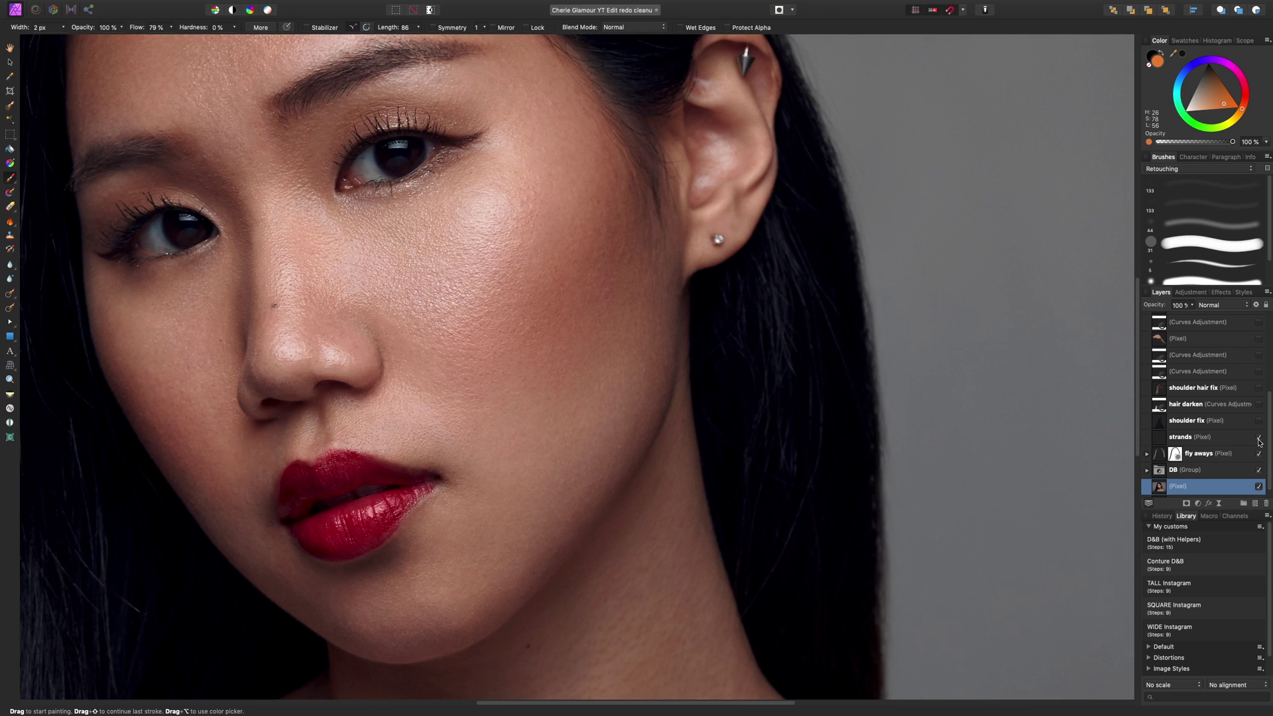
click(1259, 439)
scroll(995, 438, up, 5)
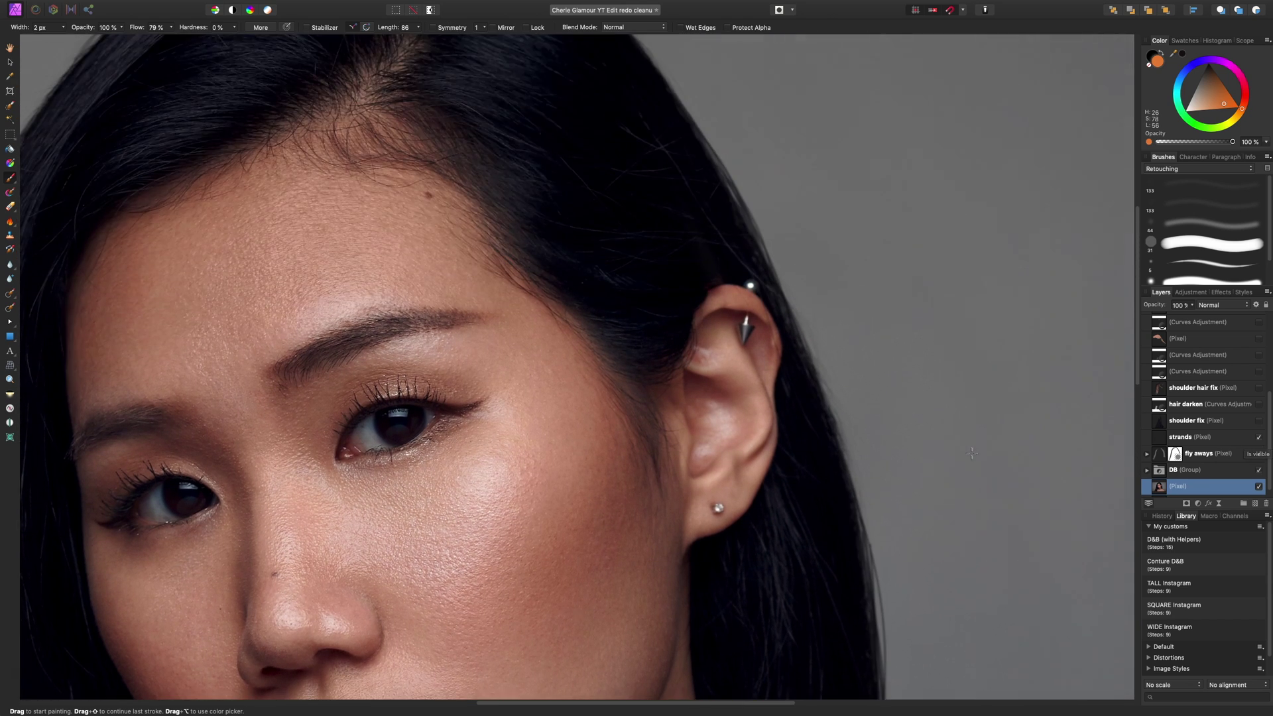
scroll(995, 438, left, 10)
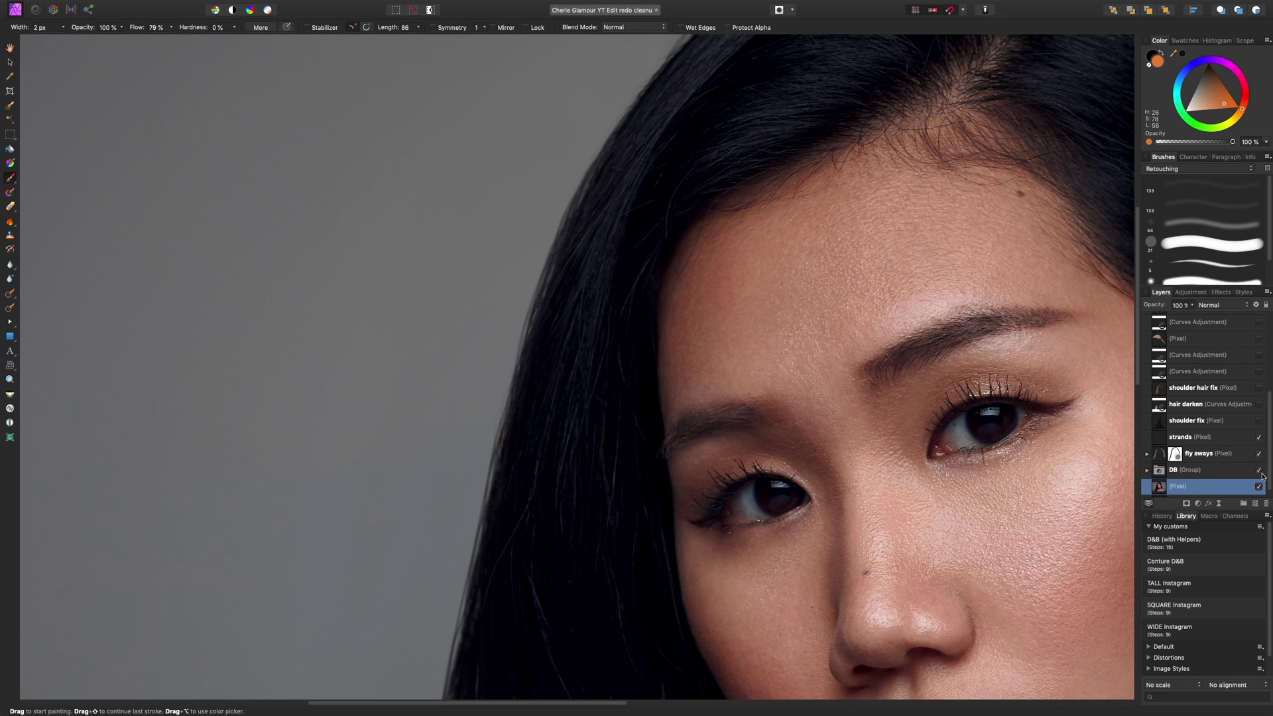
click(1259, 439)
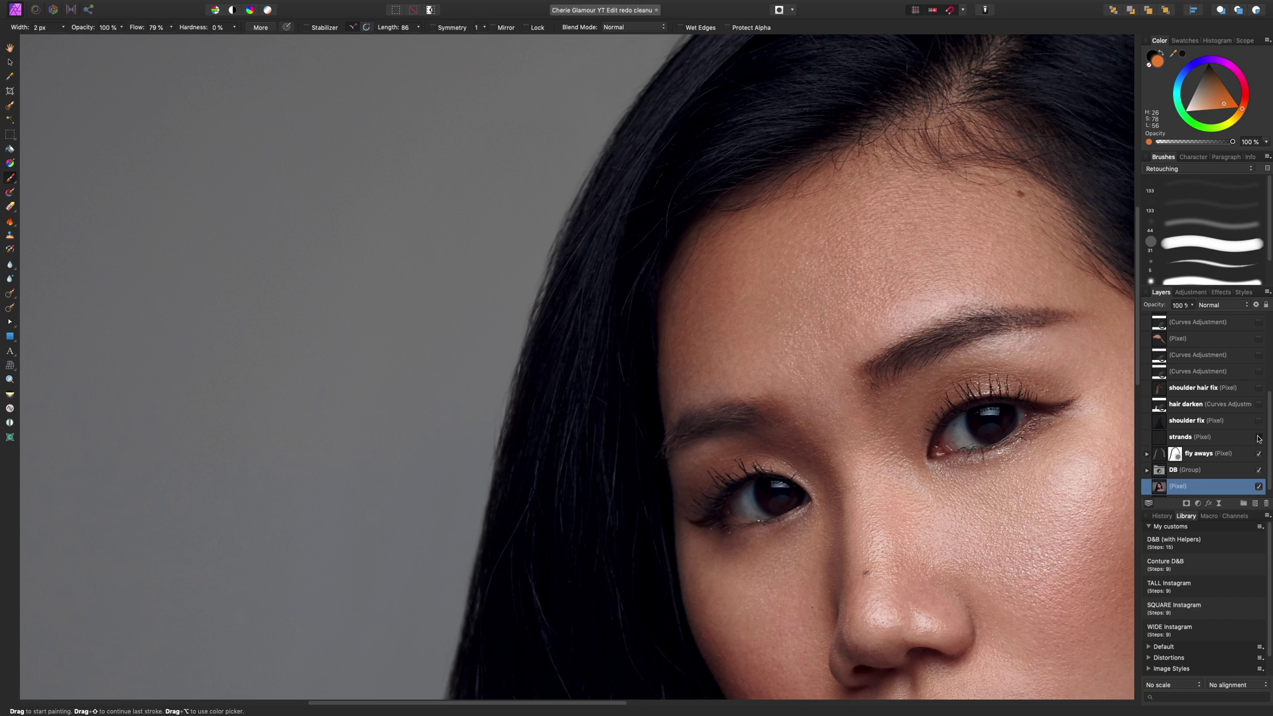
click(1259, 439)
key(super+equal)
key(super+0)
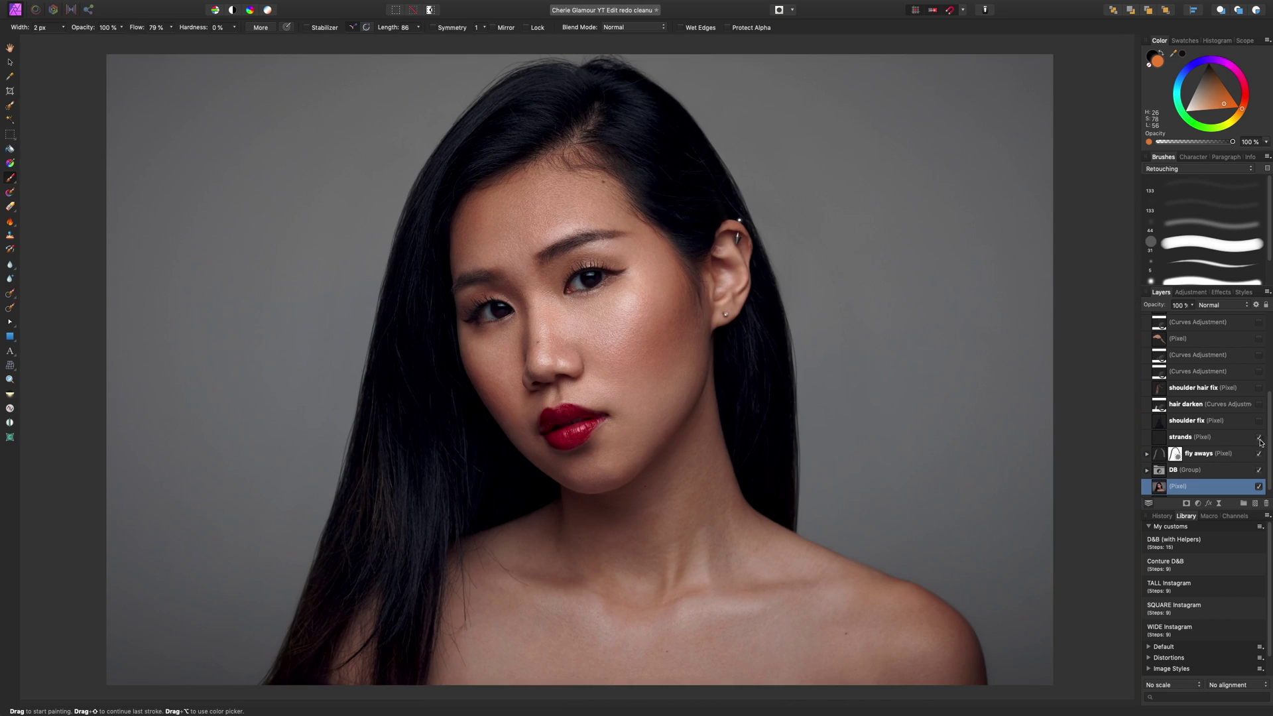
Toggle the shoulder fix layer to compare the hair over the shoulder, leaving the layer visible.
click(1259, 421)
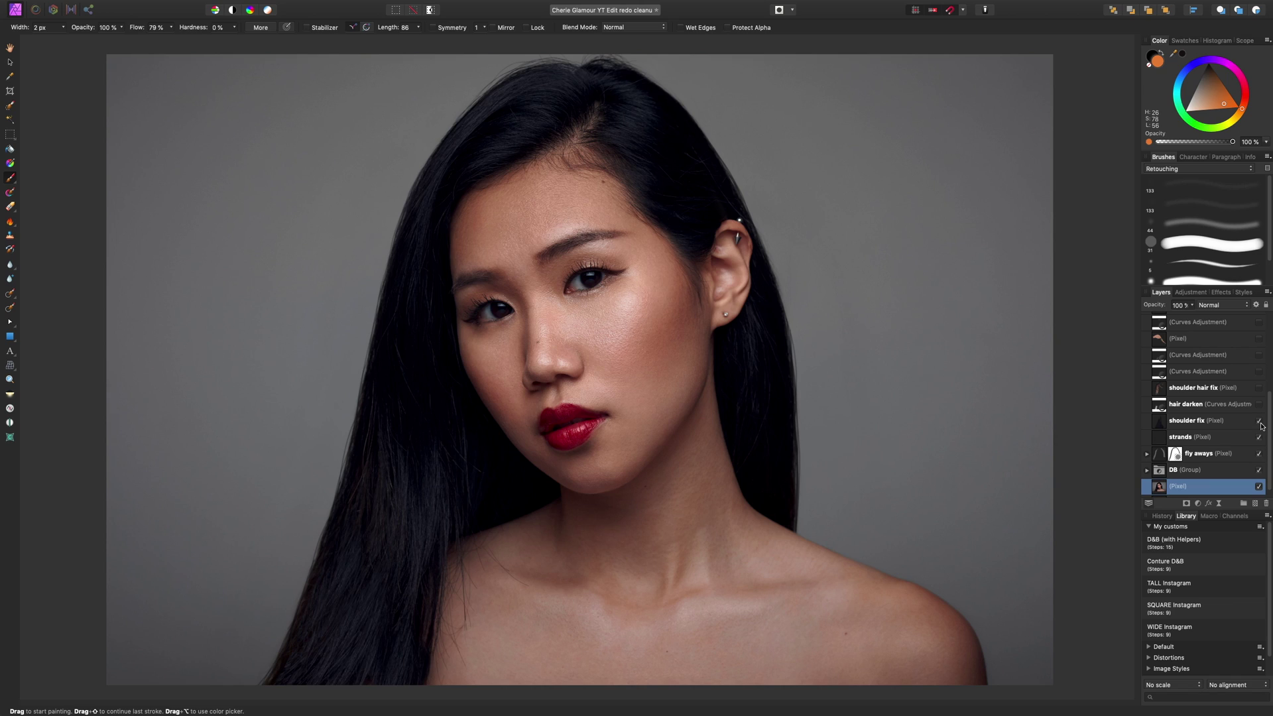
click(1260, 422)
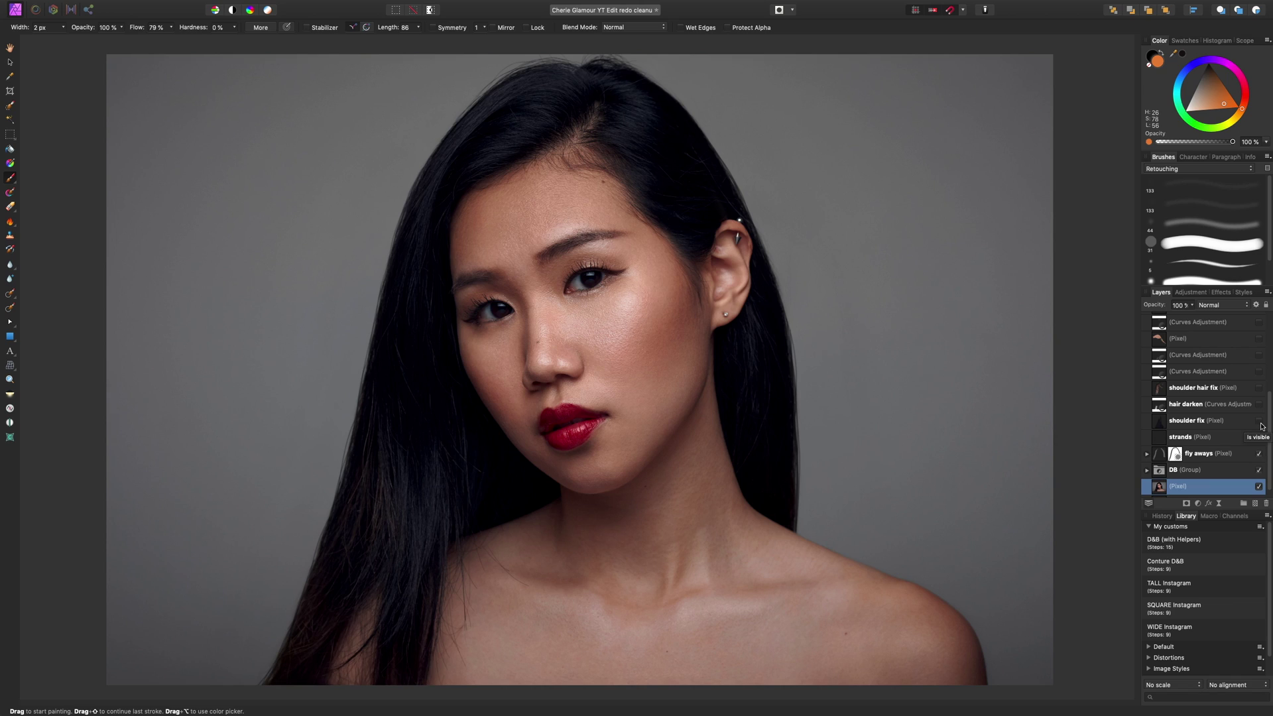
click(1260, 422)
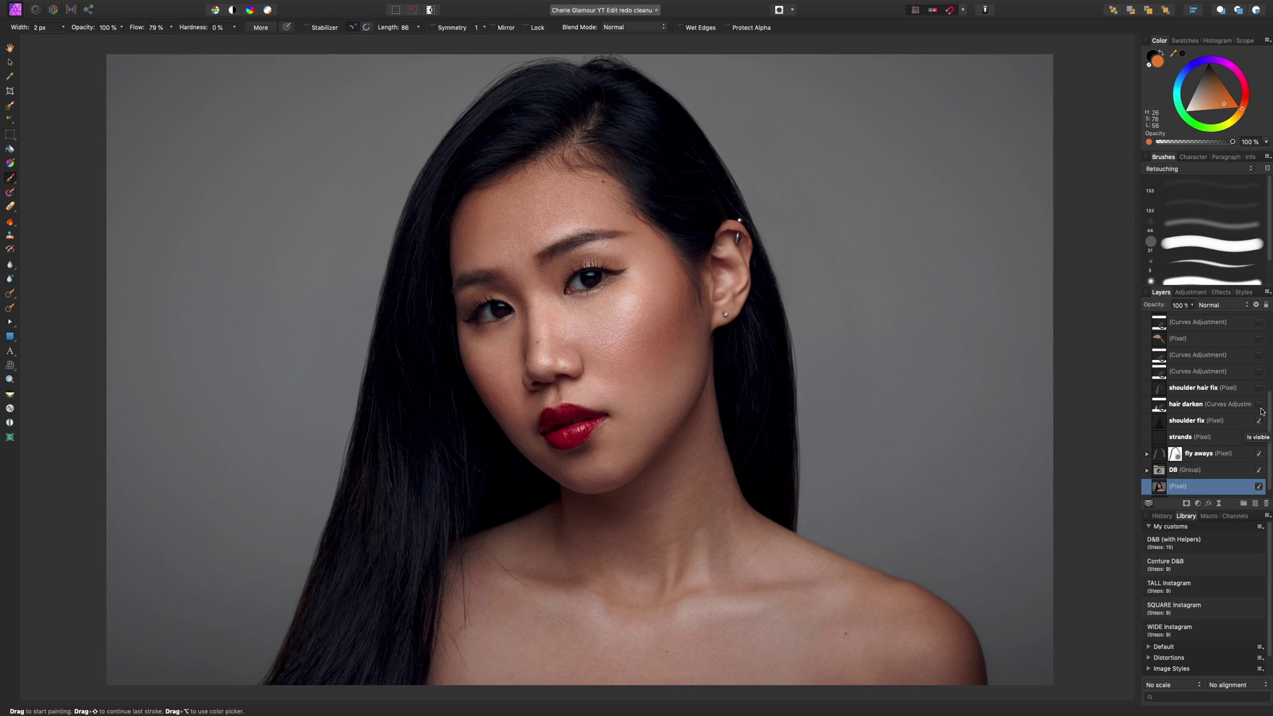
Turn on the hair darken curves layer and compare the shoulder hair fix layer, leaving both visible.
click(1260, 405)
click(1260, 405)
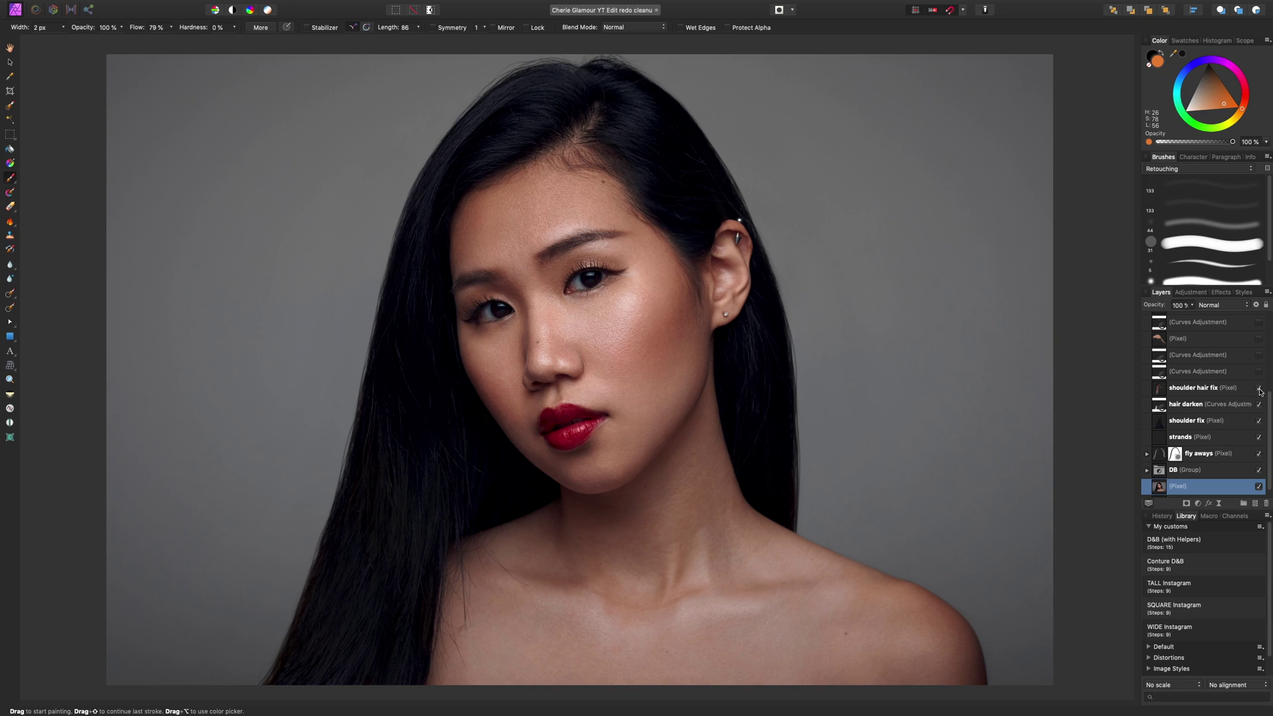
click(1260, 390)
click(1260, 390)
click(1260, 389)
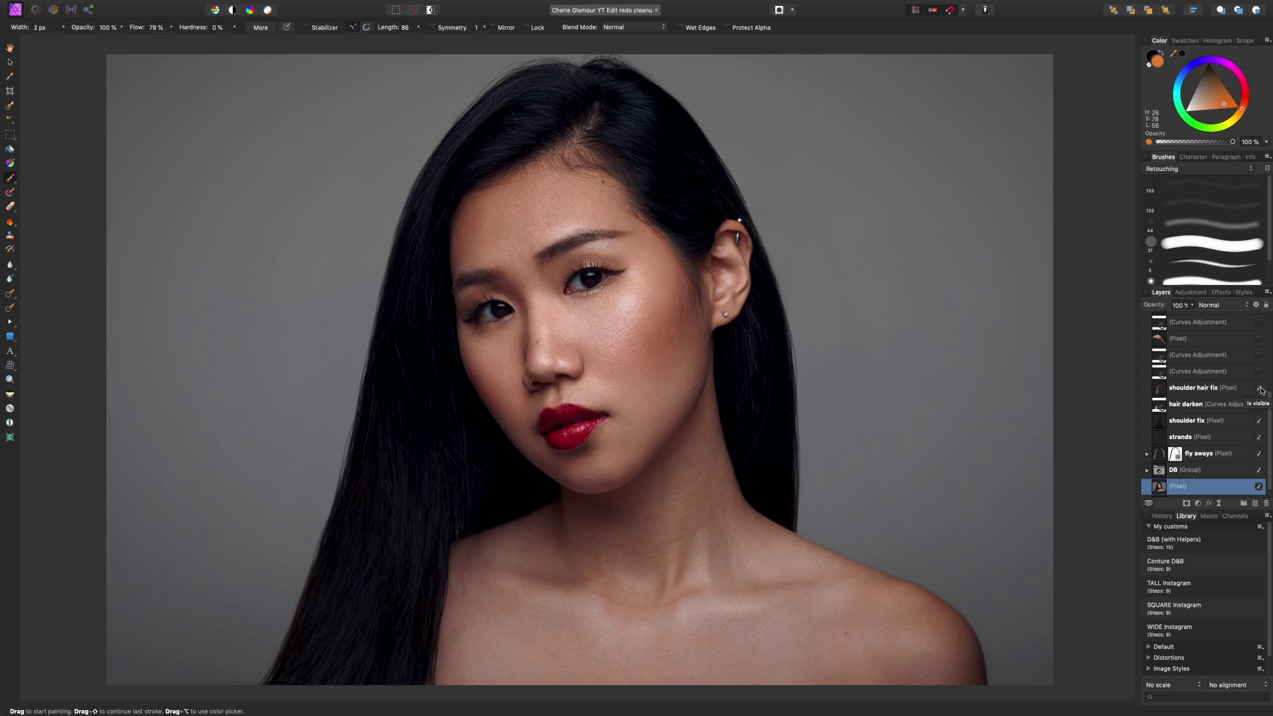
Turn on the two curves adjustments above shoulder hair fix, comparing the portrait with and without the upper Luminosity one.
click(1260, 372)
click(1260, 363)
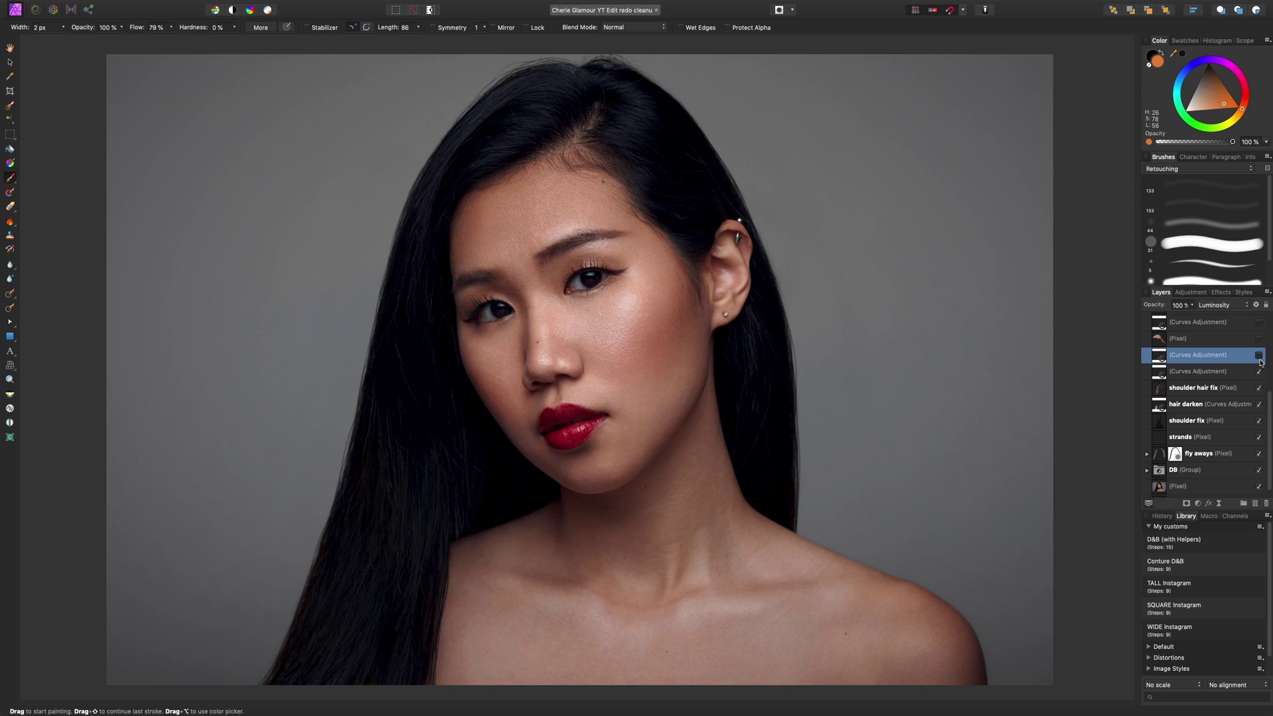
scroll(1267, 408, up, 3)
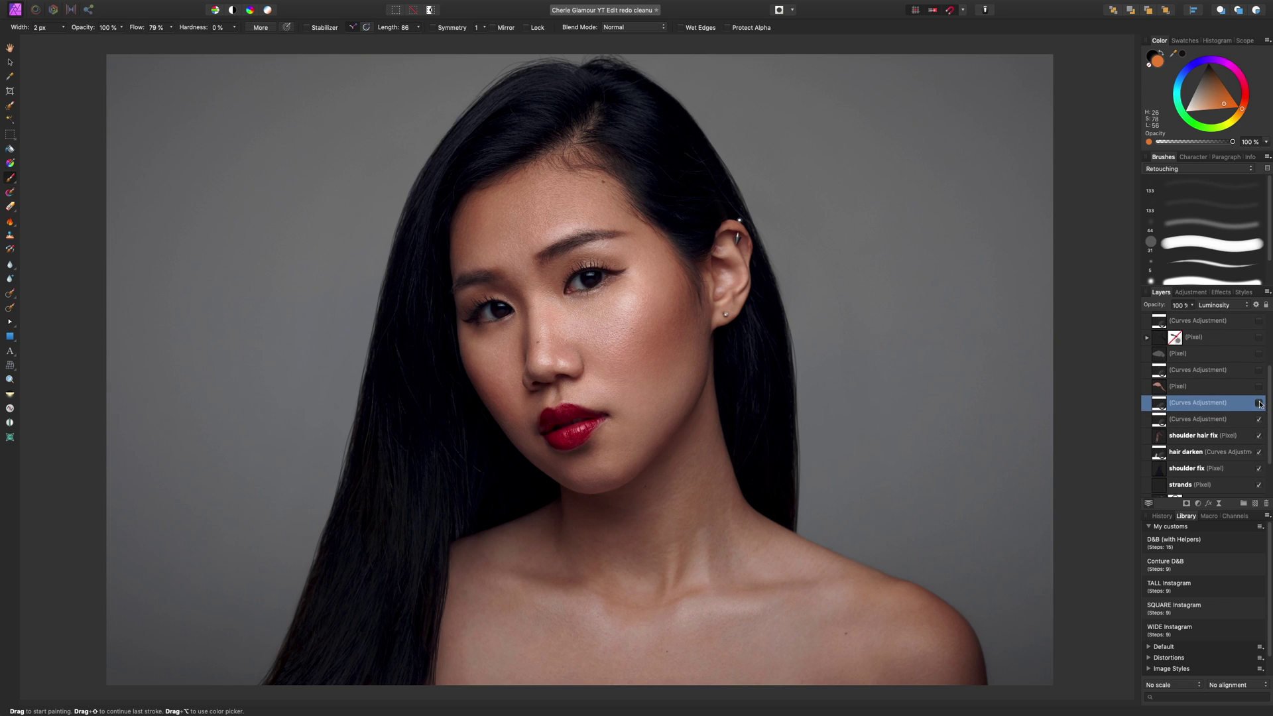
click(1260, 404)
click(1260, 404)
click(1260, 404)
click(1260, 404)
click(1259, 404)
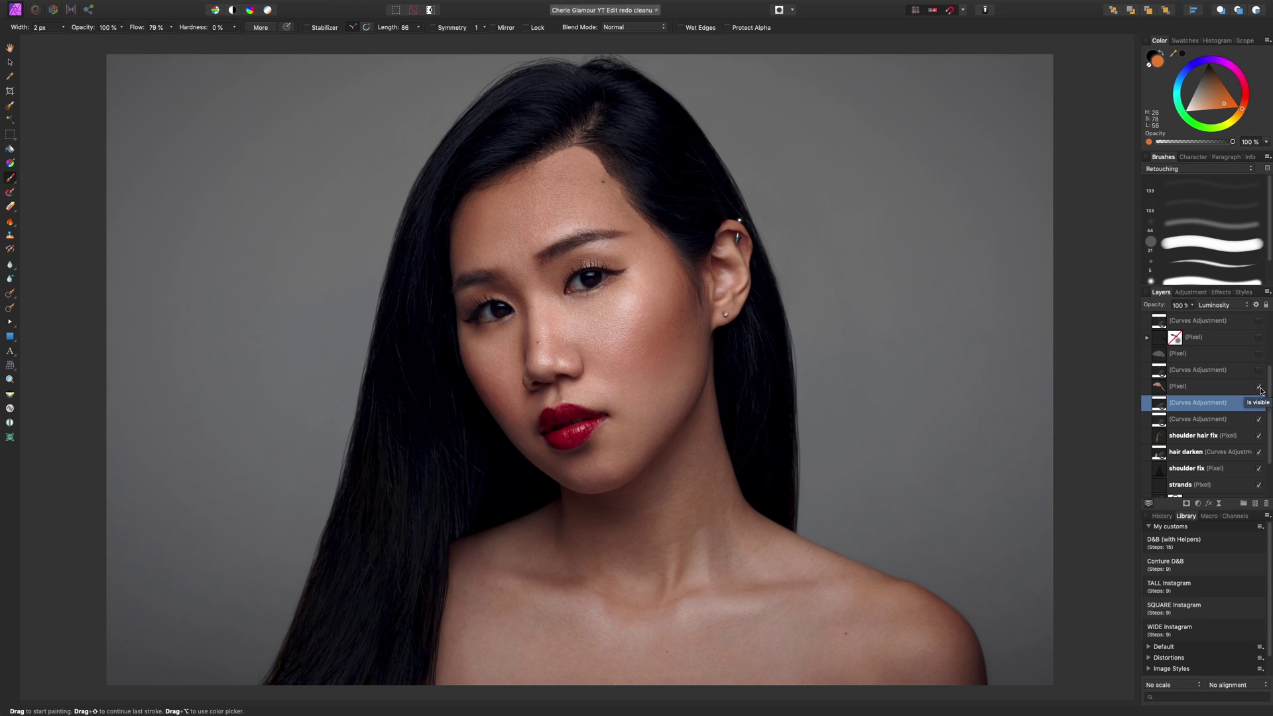
Compare the hairline with and without the skin patch pixel layer above the Luminosity curves, leaving the layer visible.
click(1259, 387)
scroll(864, 364, up, 1)
scroll(863, 364, up, 1)
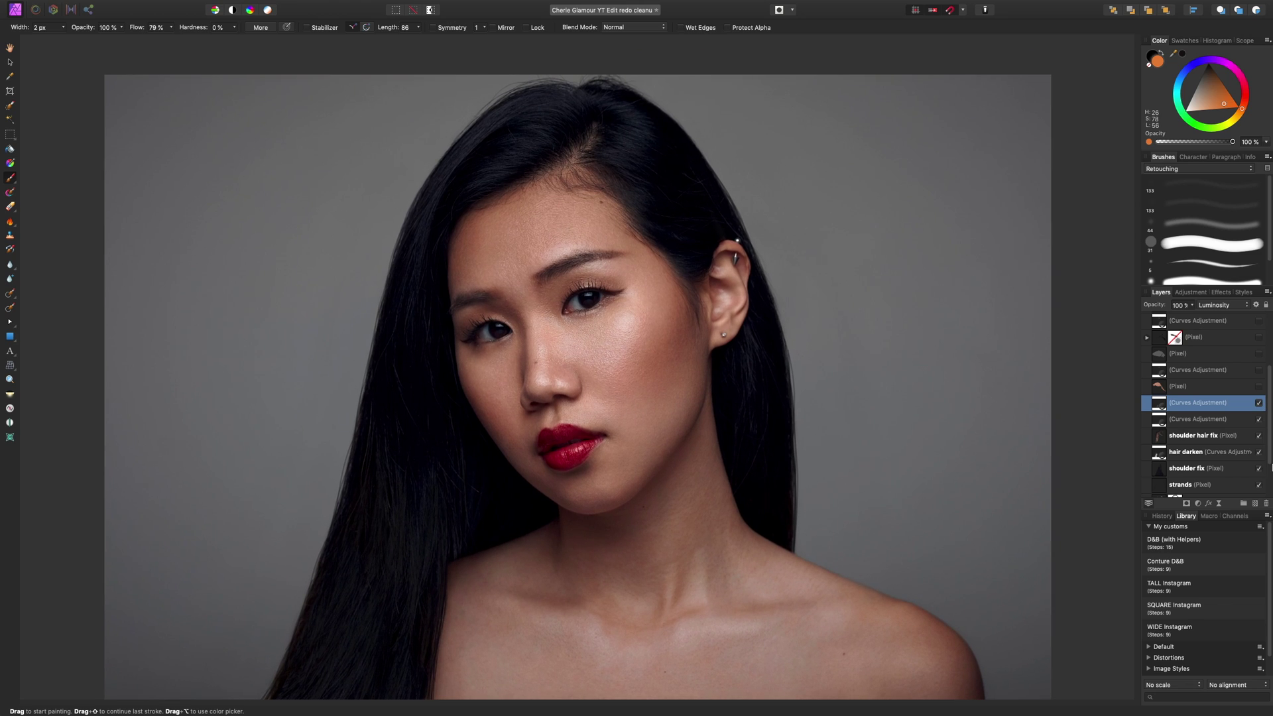
click(1260, 387)
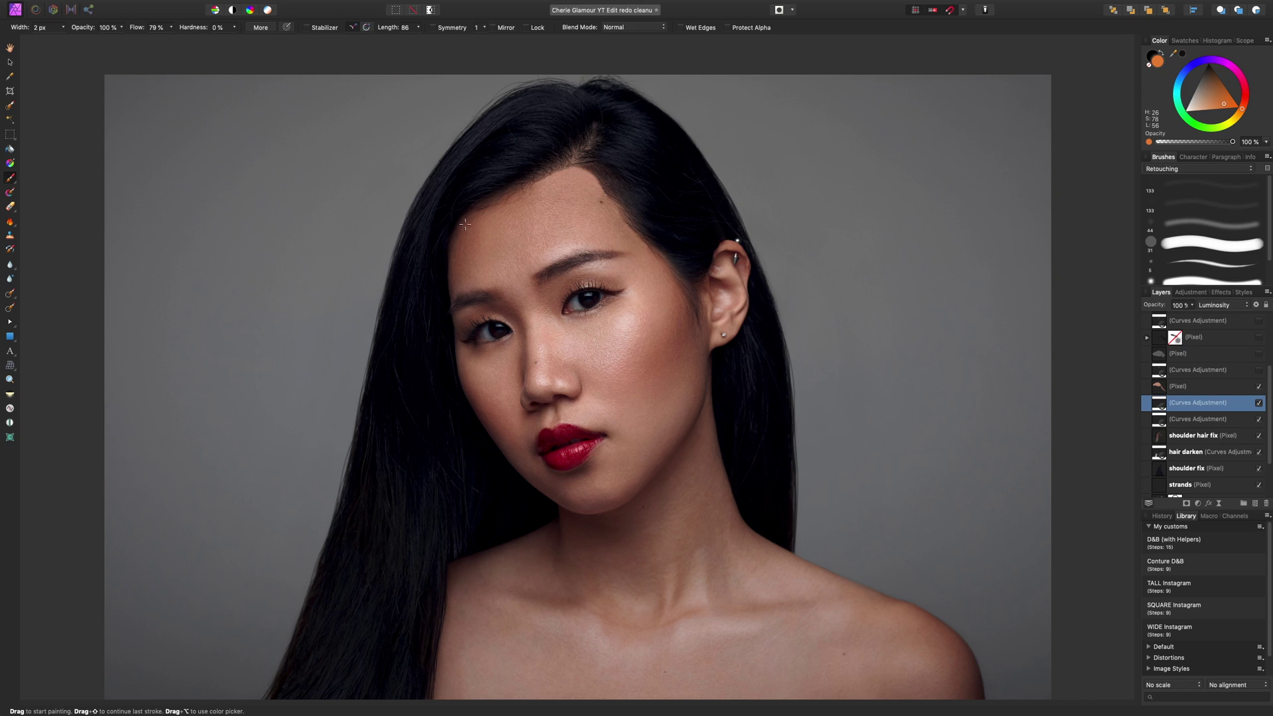
Toggle the curves adjustment directly above the hairline skin patch to compare its effect, leaving it visible.
click(1260, 371)
click(1260, 371)
click(1260, 371)
scroll(1260, 398, up, 3)
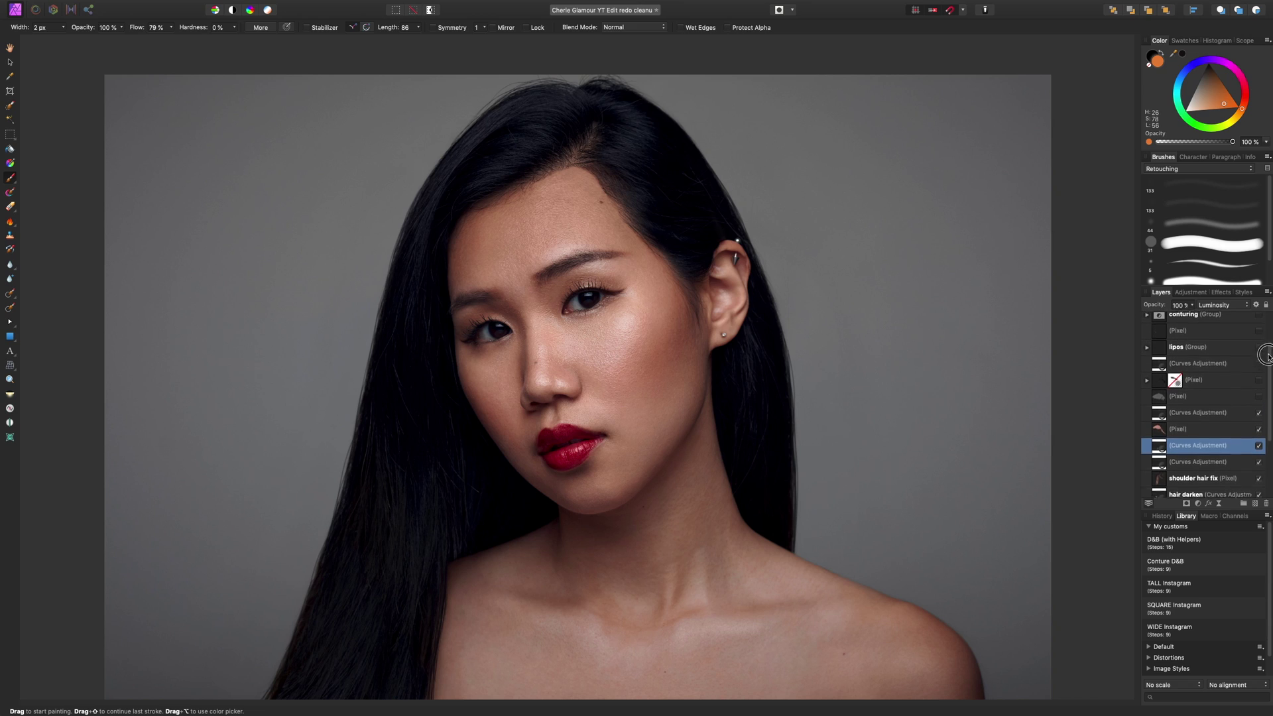
Compare the hairline close up with the pixel layer above those curves, leave it visible, and show the masked pixel layer above it.
click(1260, 411)
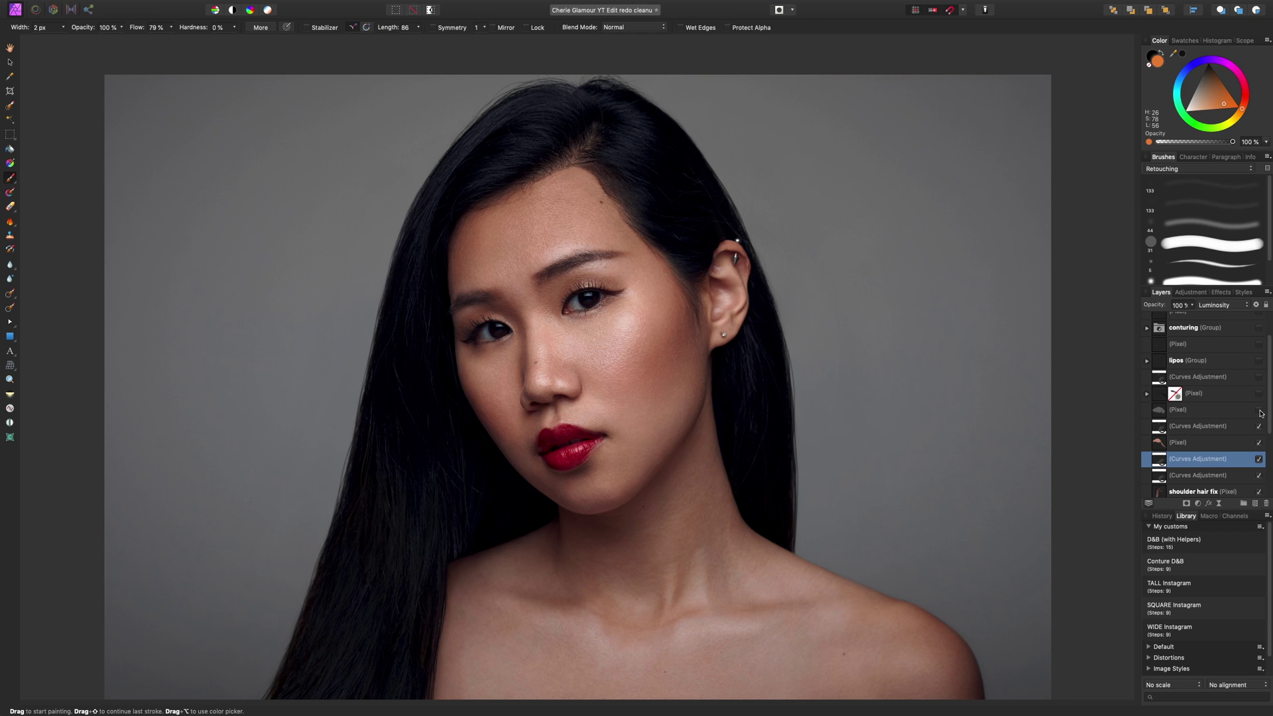
key(super+plus)
key(super+plus)
key(super+plus)
key(super+plus)
key(super+plus)
scroll(532, 307, up, 10)
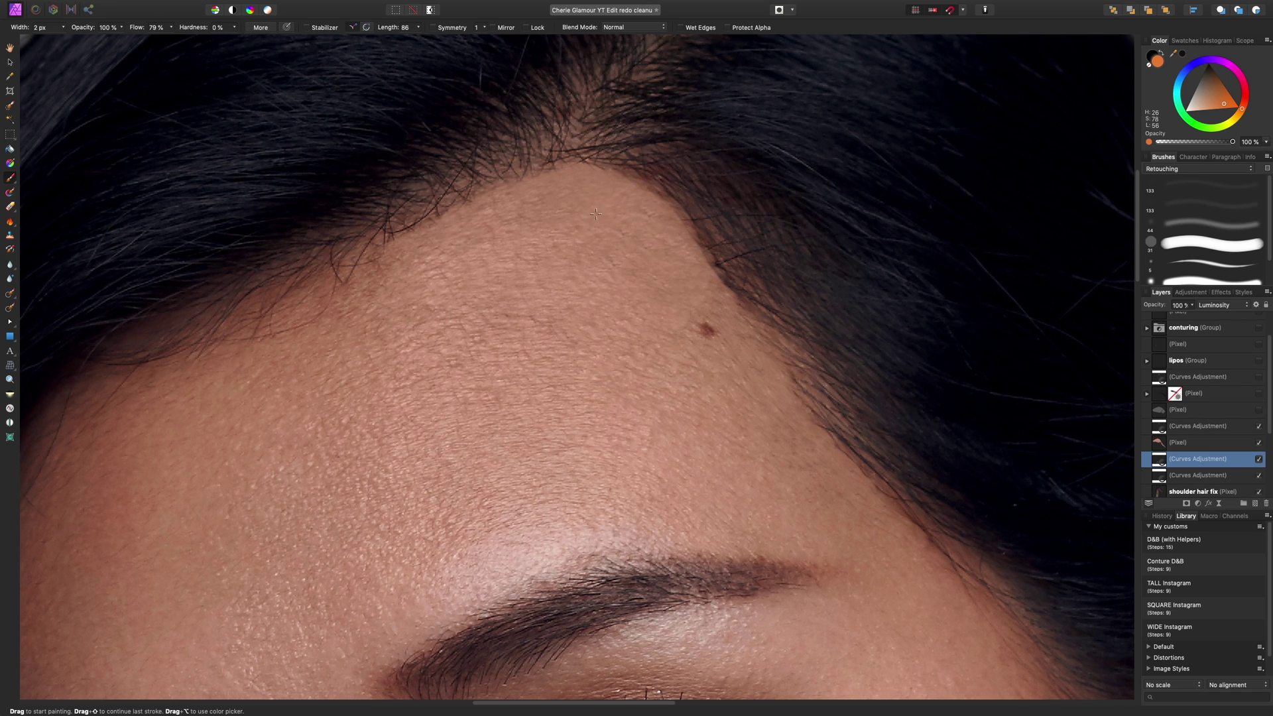
click(1260, 411)
key(super+minus)
key(super+minus)
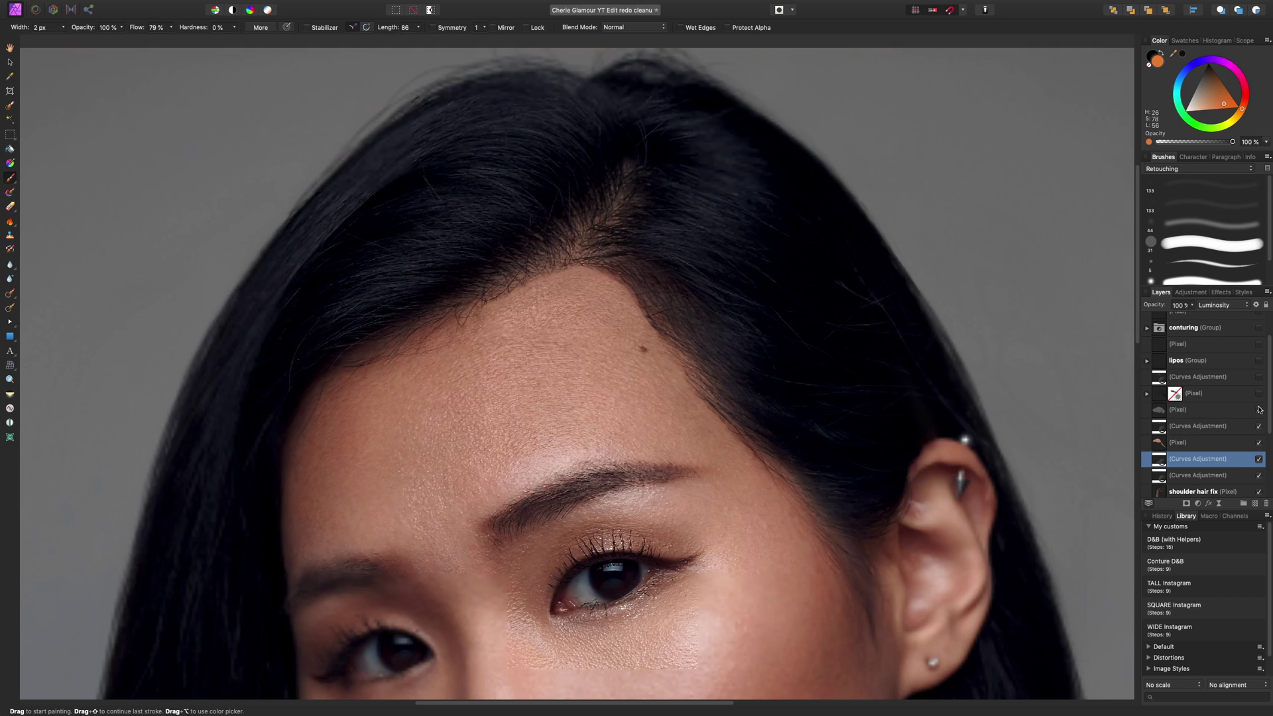
key(super+0)
click(1260, 396)
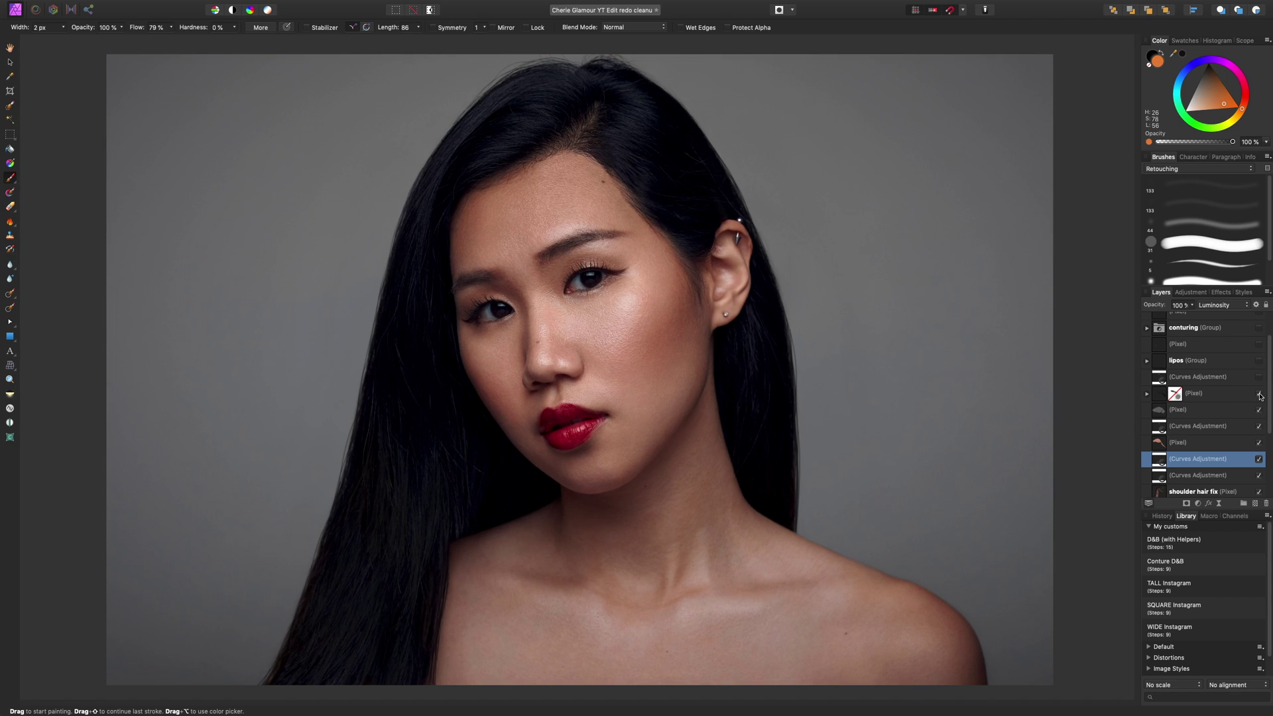
Compare the portrait with and without the masked pixel layer, leave it visible, and show the curves adjustment directly above it.
click(1260, 396)
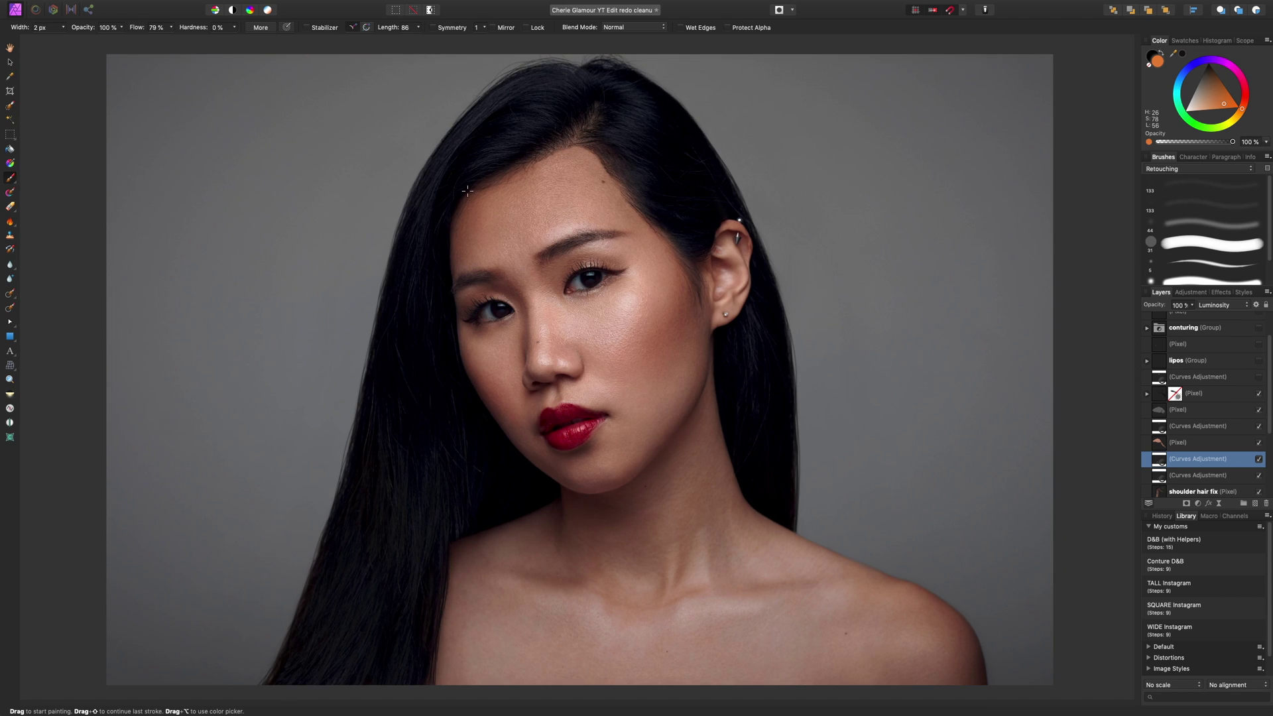
click(1260, 396)
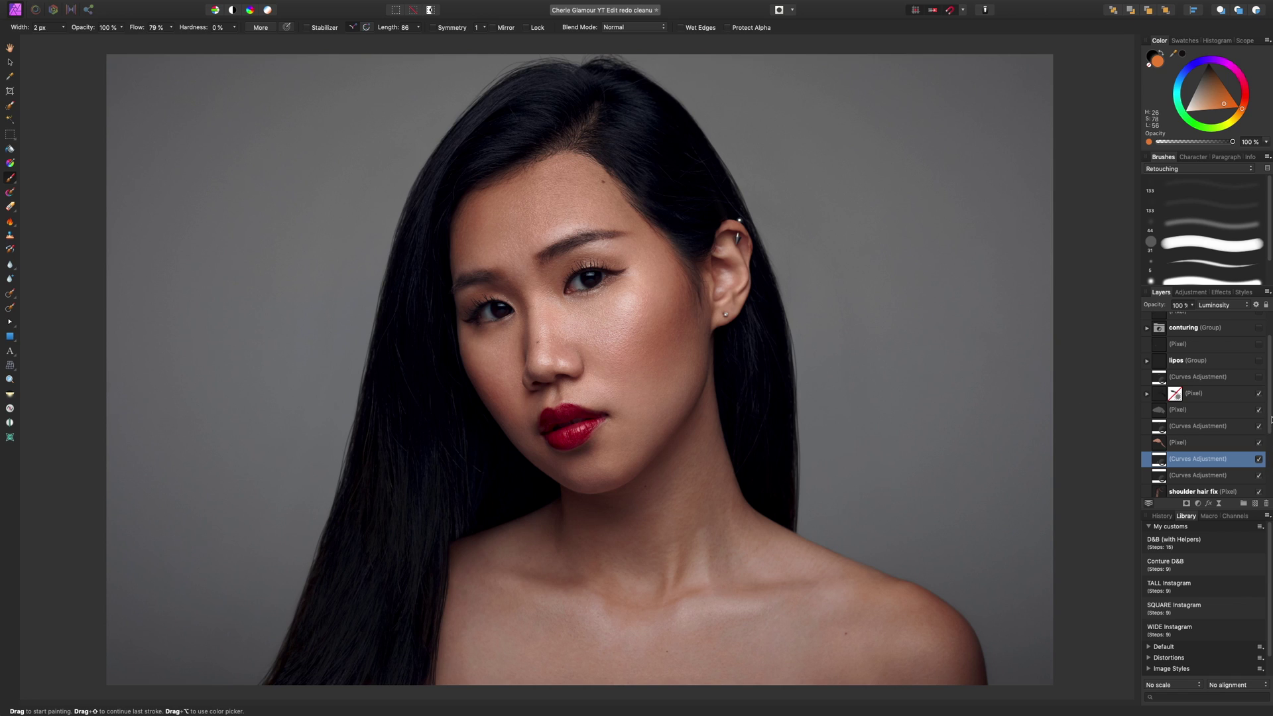
scroll(1271, 419, up, 3)
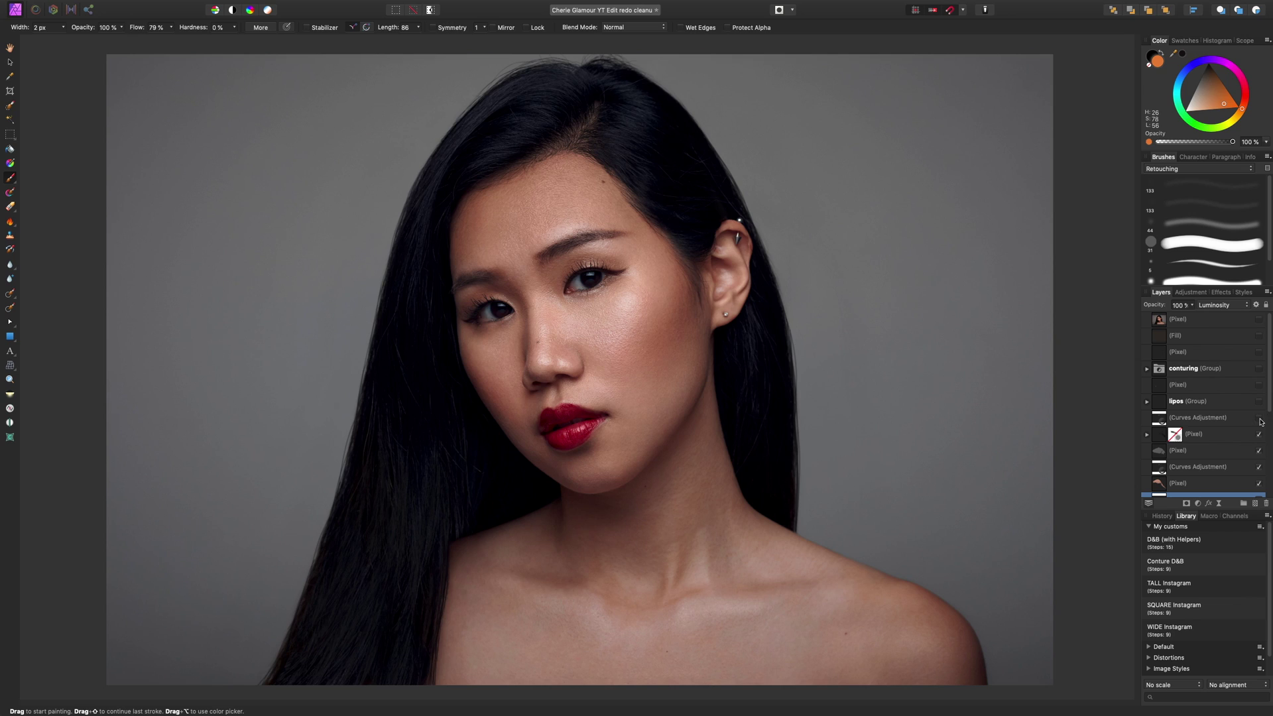
click(1260, 419)
Turn on the lipos group and compare the lips with and without it, leaving the group visible.
click(1259, 403)
click(1261, 406)
click(1260, 406)
Show the pixel layer above lipos, the conturing group, and the pixel and Fill layers above that group.
click(1260, 386)
click(1259, 369)
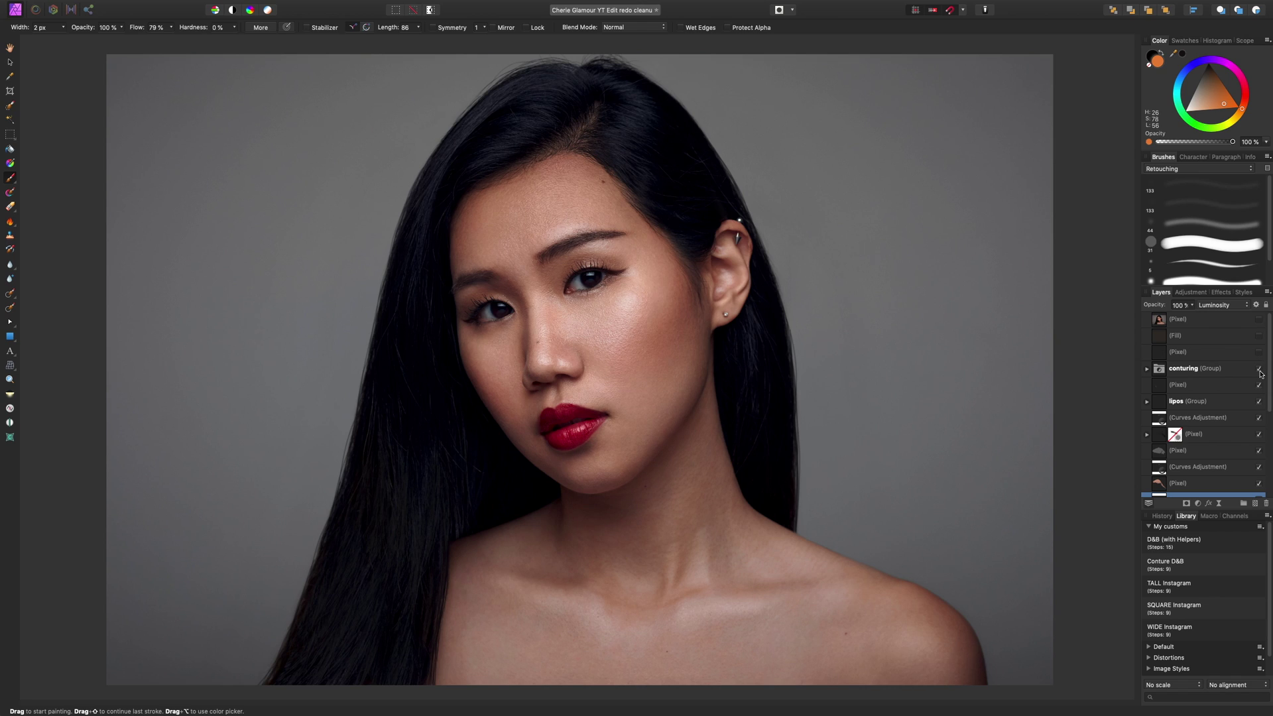
click(1260, 352)
click(1260, 336)
Select every layer from the Fill layer down to the pixel layer above Background and toggle them together to compare before and after, leaving them visible.
click(1245, 338)
scroll(1237, 402, down, 5)
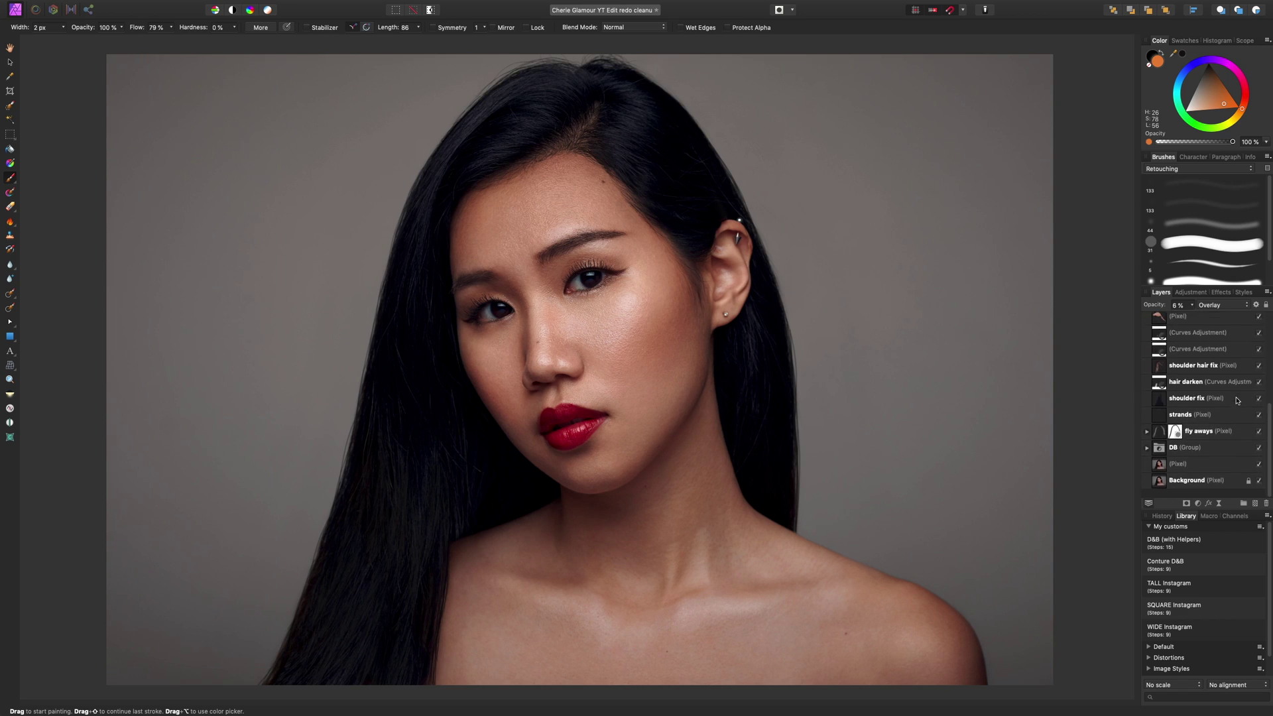
shift+click(1234, 474)
click(1259, 474)
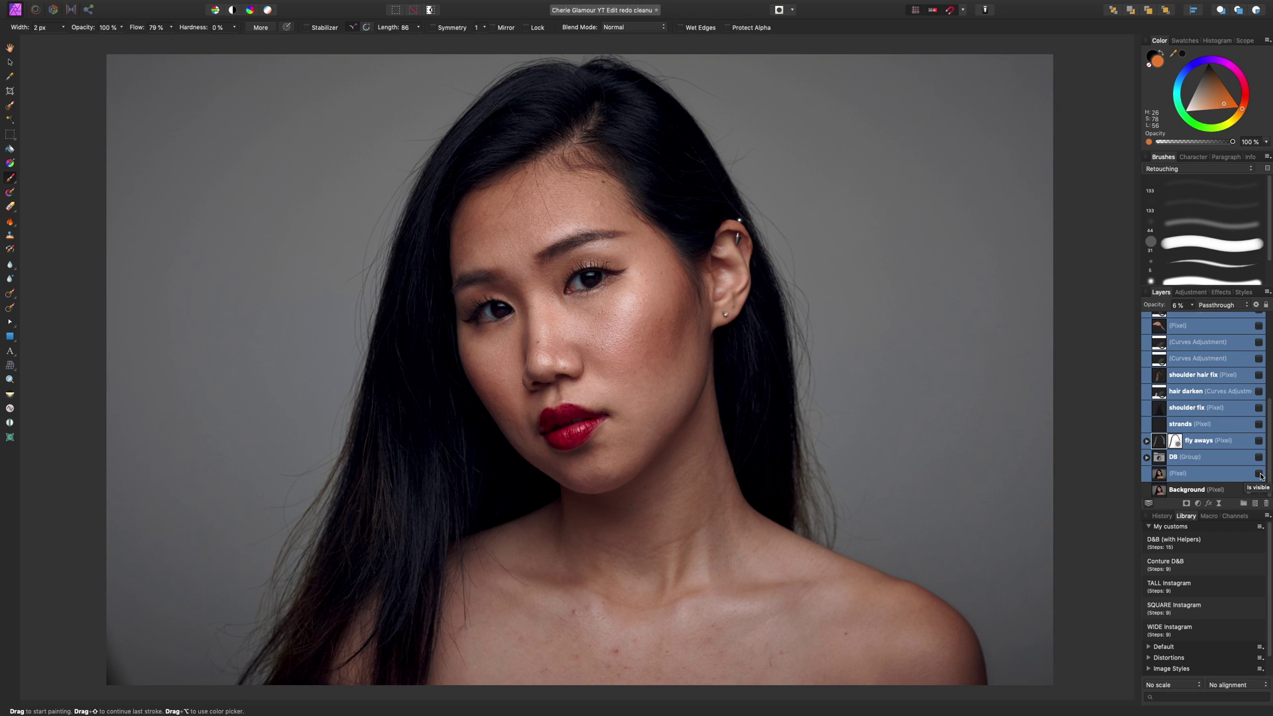
click(1259, 473)
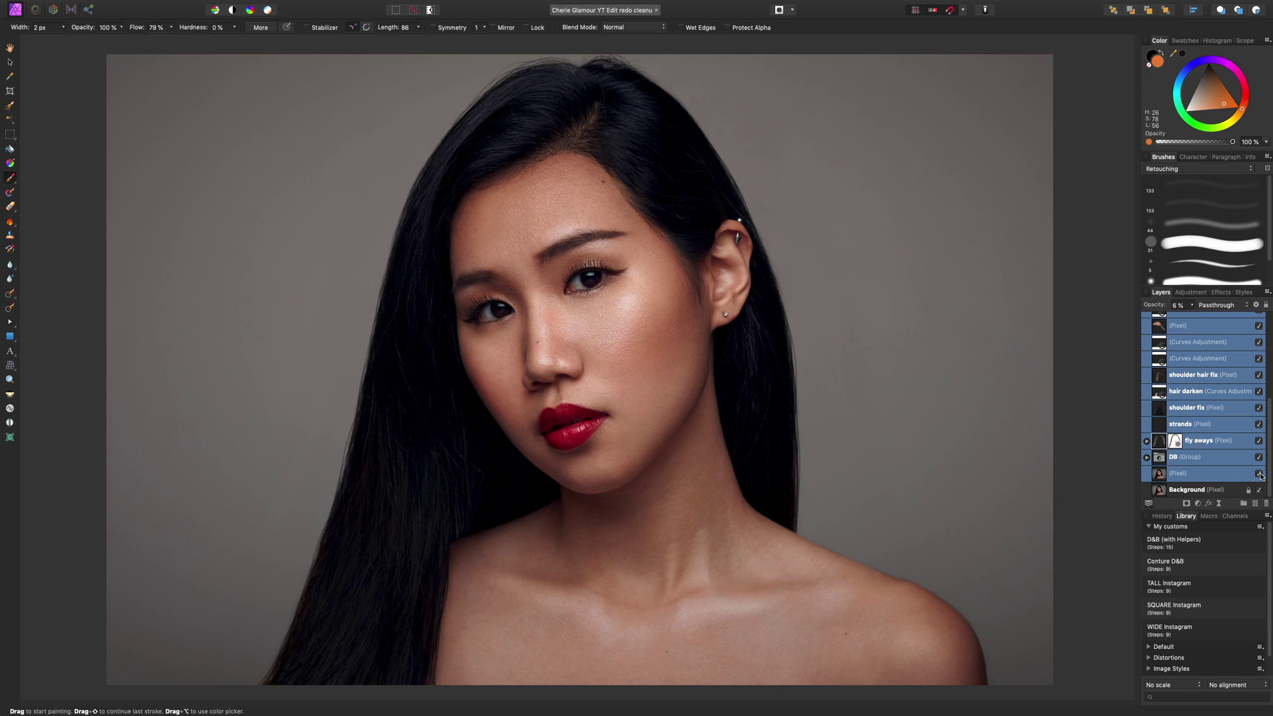
click(1261, 477)
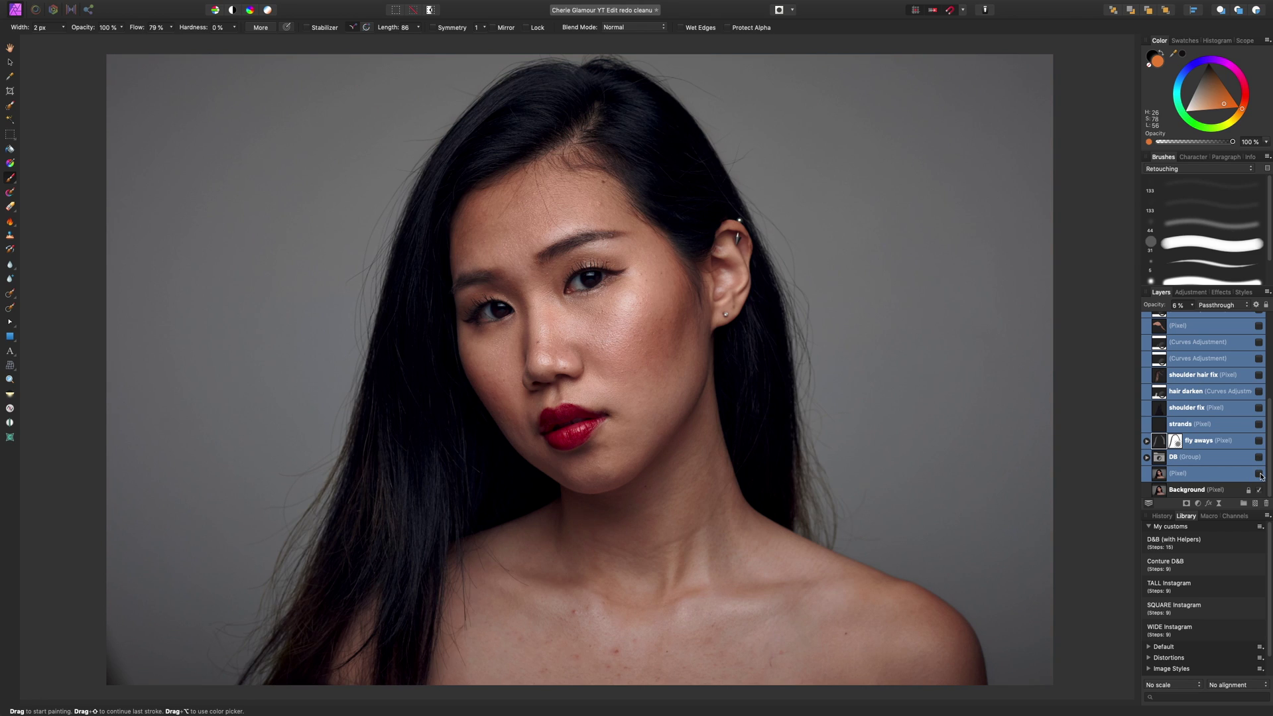
click(1261, 477)
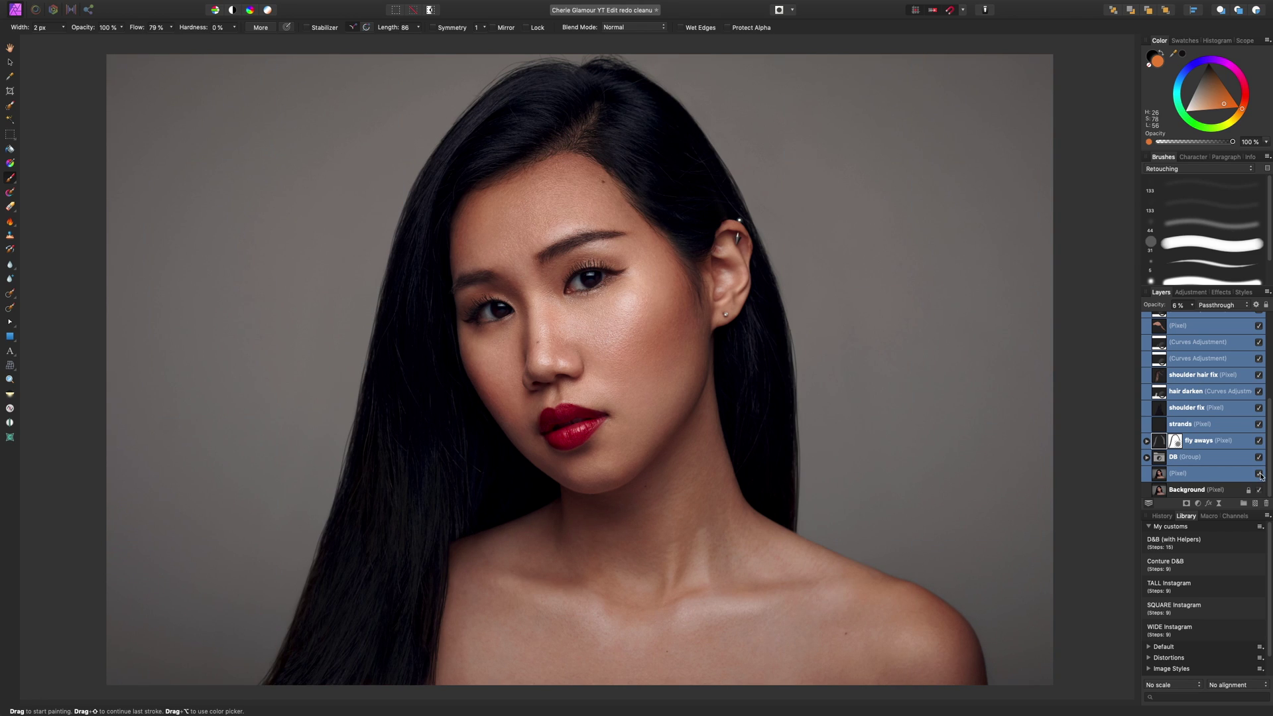